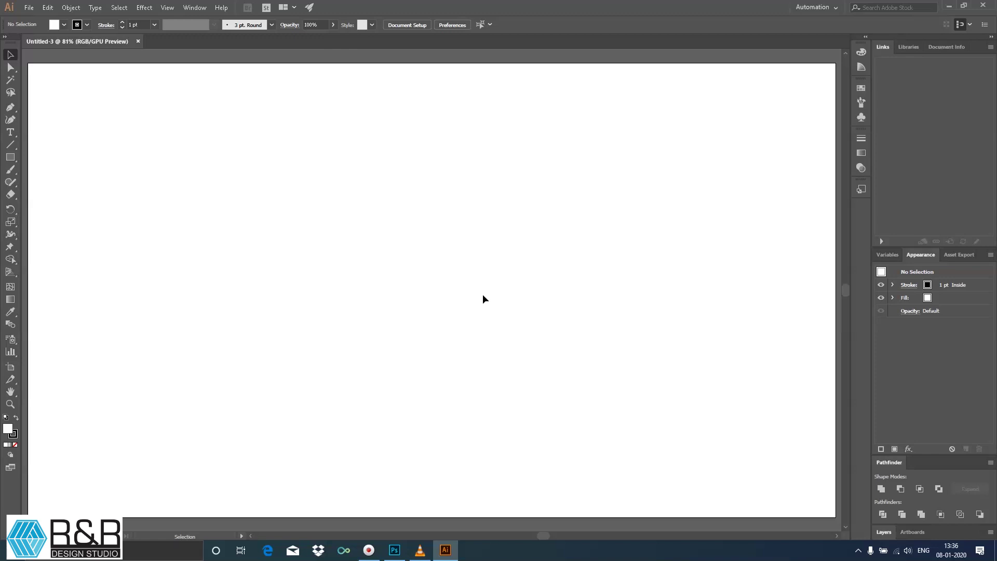
# Draw a rectangle covering the whole artboard and select it.
pyautogui.press('v')
pyautogui.scroll(1, 384, 312)
pyautogui.press('m')
pyautogui.moveTo(29, 76)
pyautogui.mouseDown()
pyautogui.moveTo(842, 537)
pyautogui.moveTo(756, 419)
pyautogui.mouseUp()
pyautogui.moveTo(337, 202)
pyautogui.mouseDown()
pyautogui.moveTo(429, 296)
pyautogui.moveTo(366, 260)
pyautogui.mouseUp()
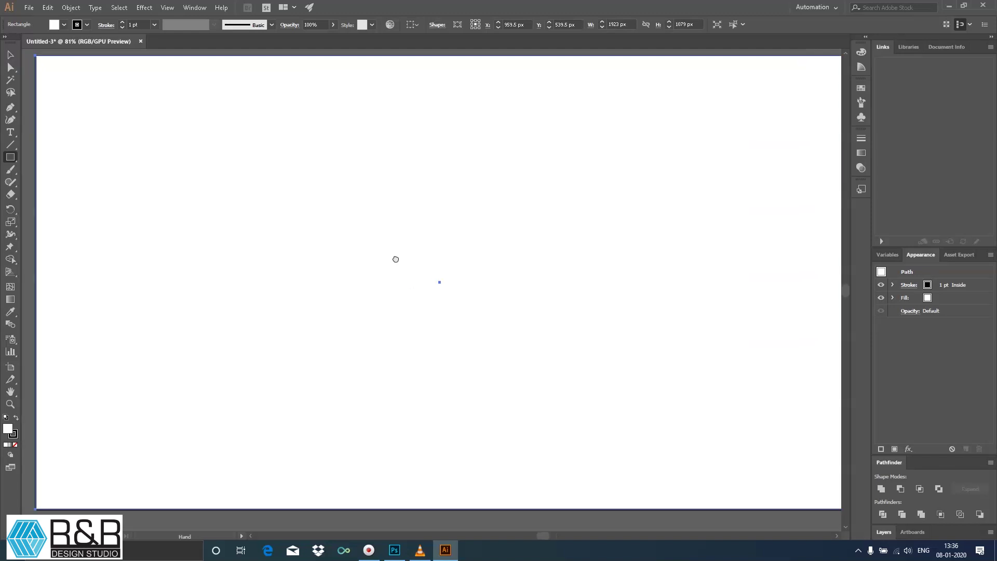
pyautogui.click(11, 55)
pyautogui.click(107, 100)
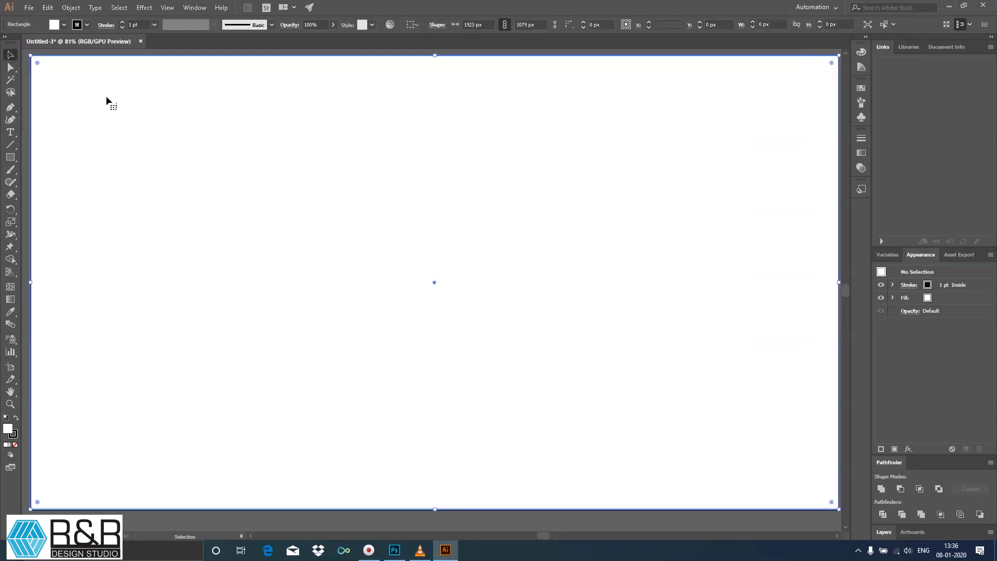
# Fill the background rectangle with bright cyan 00FFFF in the Color Picker.
pyautogui.doubleClick(11, 434)
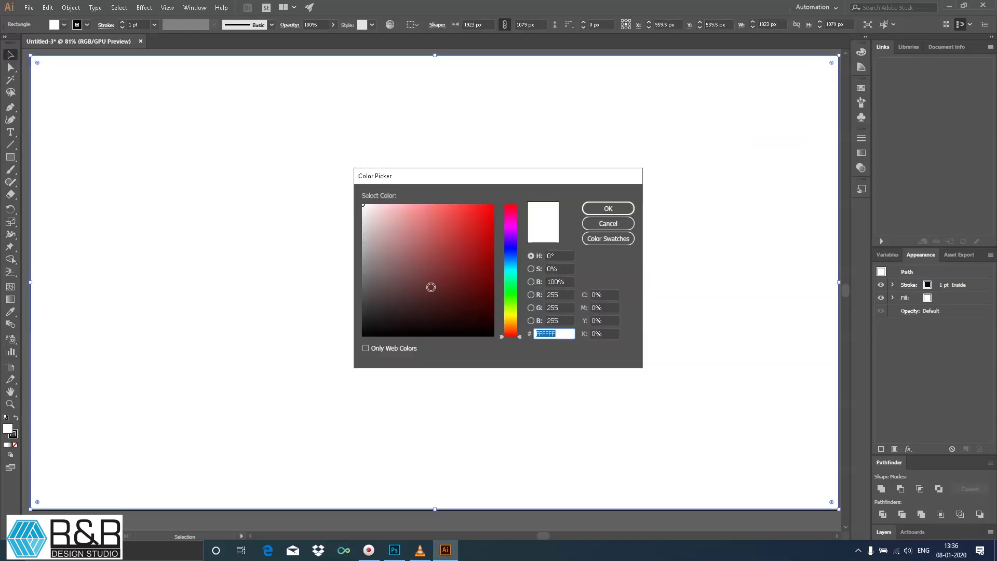
pyautogui.click(508, 273)
pyautogui.write('00FFE0')
pyautogui.moveTo(513, 275); pyautogui.dragTo(514, 267)
pyautogui.click(485, 205)
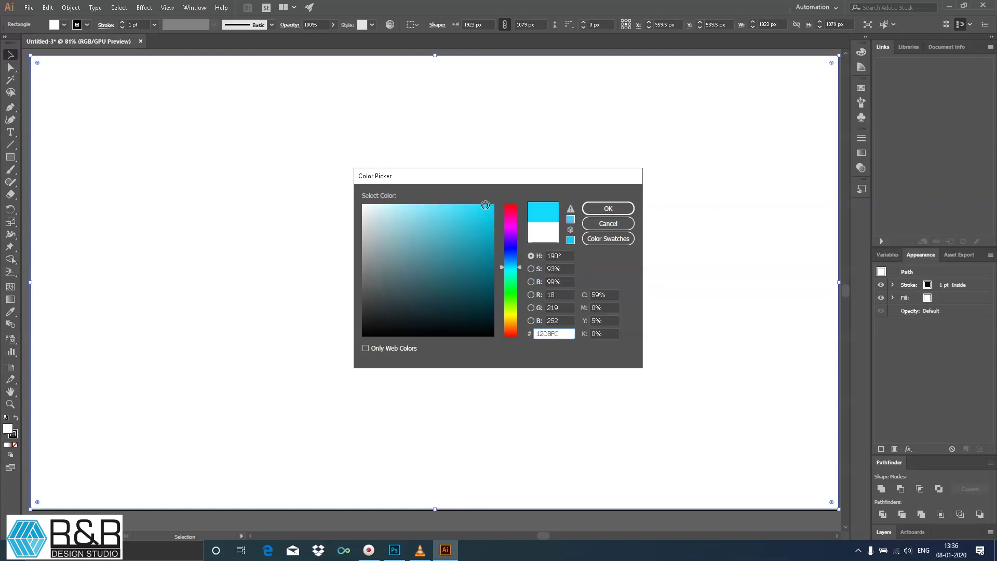
pyautogui.click(598, 207)
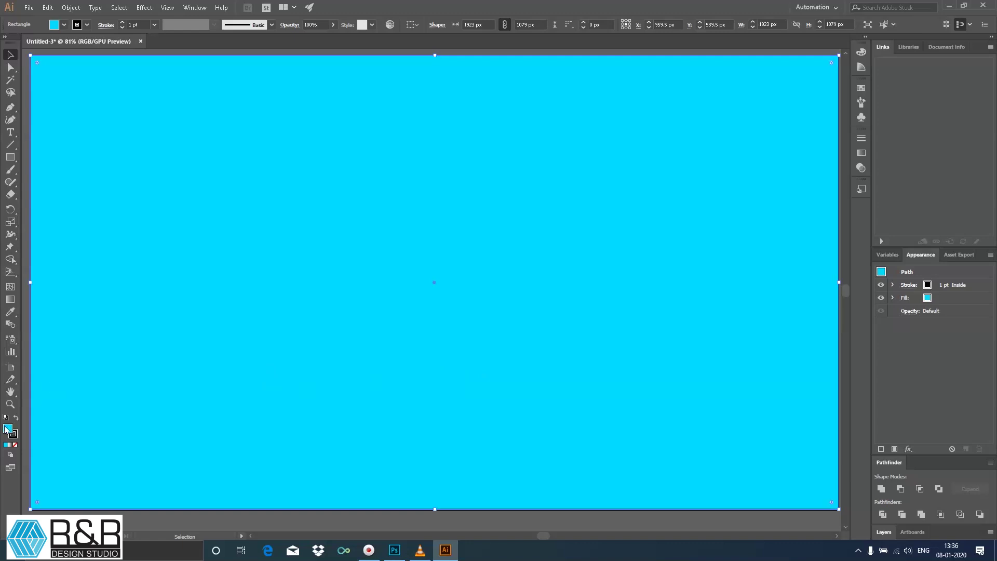
pyautogui.doubleClick(7, 428)
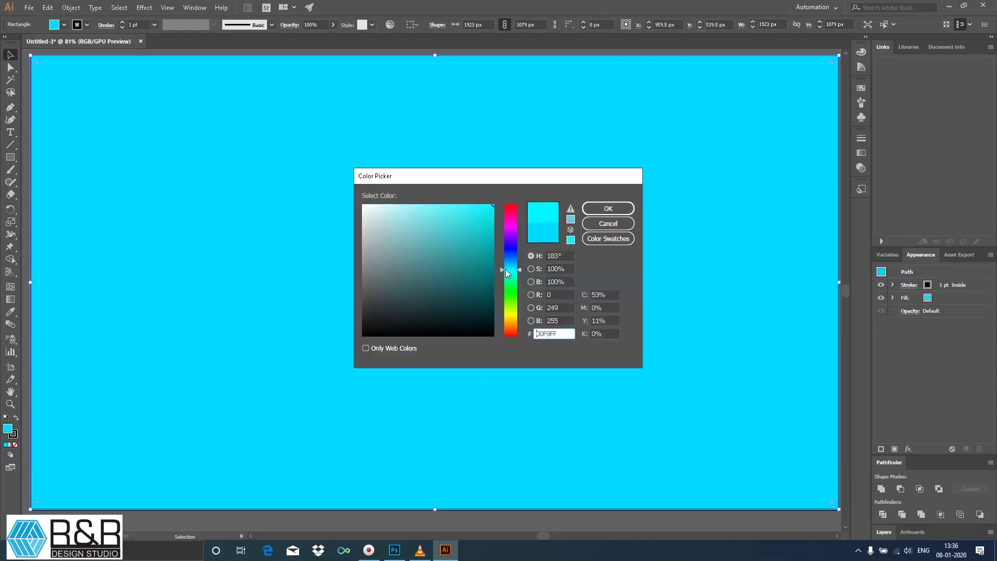
pyautogui.moveTo(506, 269); pyautogui.dragTo(510, 271)
pyautogui.click(608, 209)
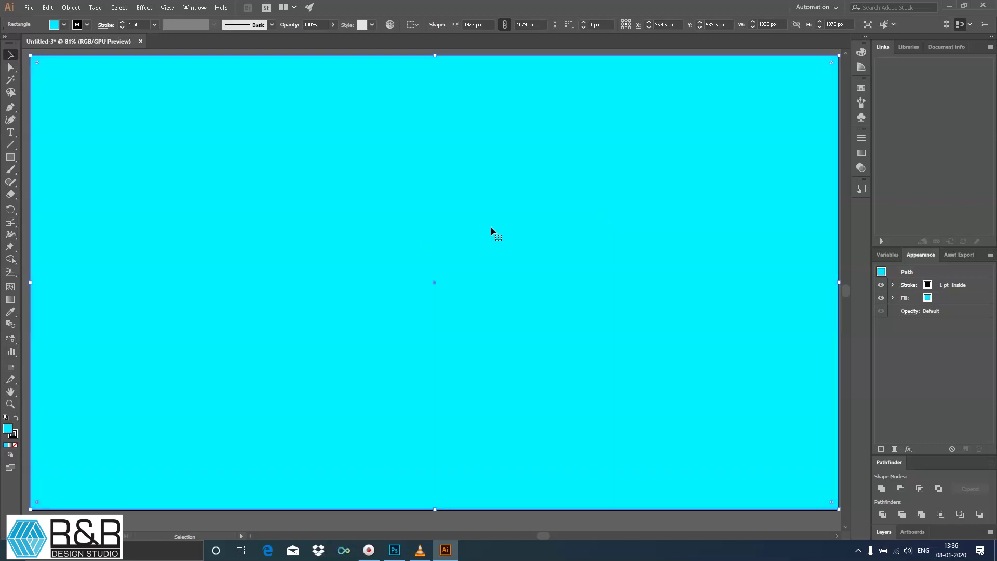
pyautogui.hotkey('ctrl', '0')
# Draw a square, rotate it 45°, and pull its bottom anchor up into a triangle.
pyautogui.hotkey('ctrl', '2')
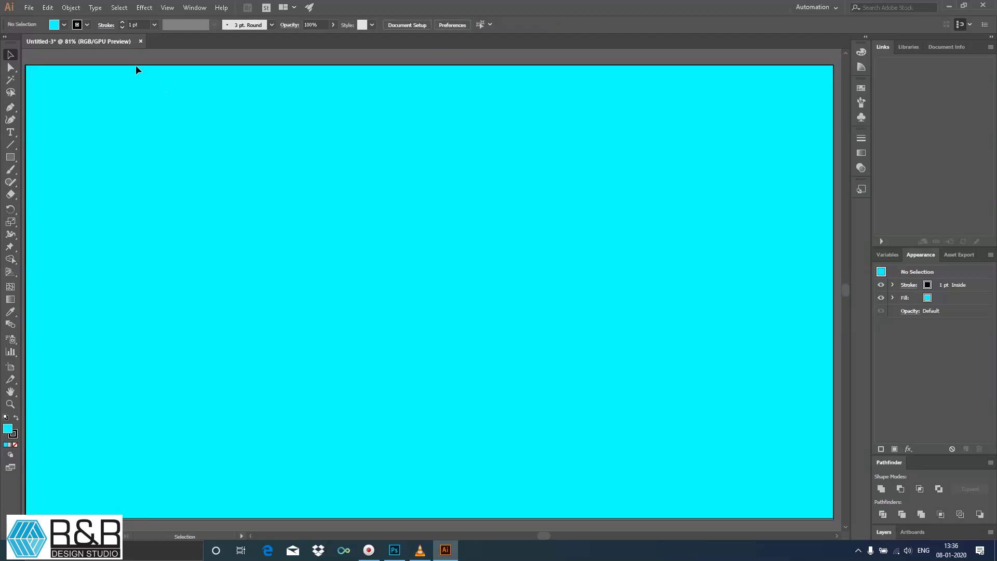
pyautogui.press('m')
pyautogui.moveTo(174, 220)
pyautogui.mouseDown()
pyautogui.moveTo(289, 352)
pyautogui.moveTo(324, 370)
pyautogui.mouseUp()
pyautogui.press('v')
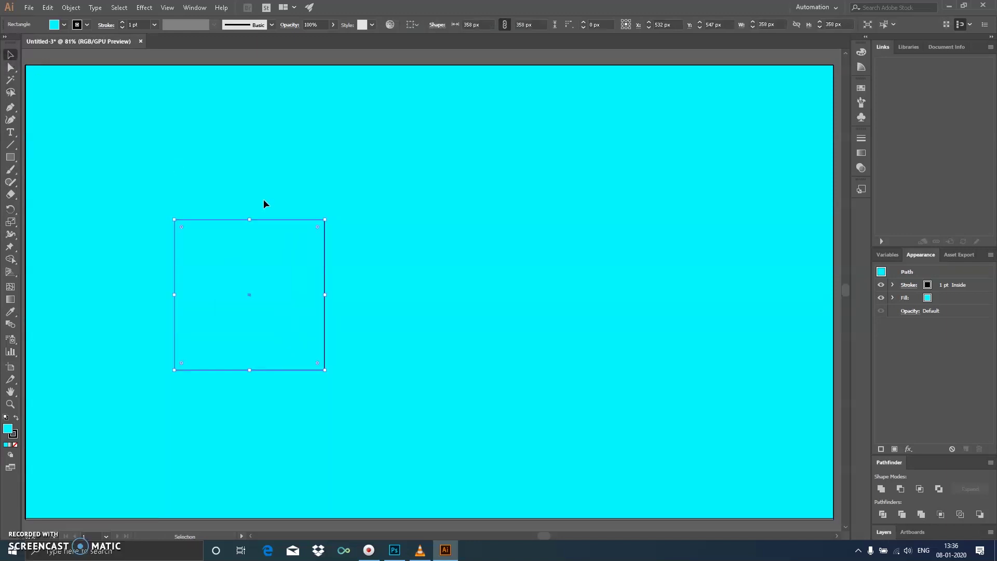
pyautogui.moveTo(328, 217); pyautogui.dragTo(341, 338)
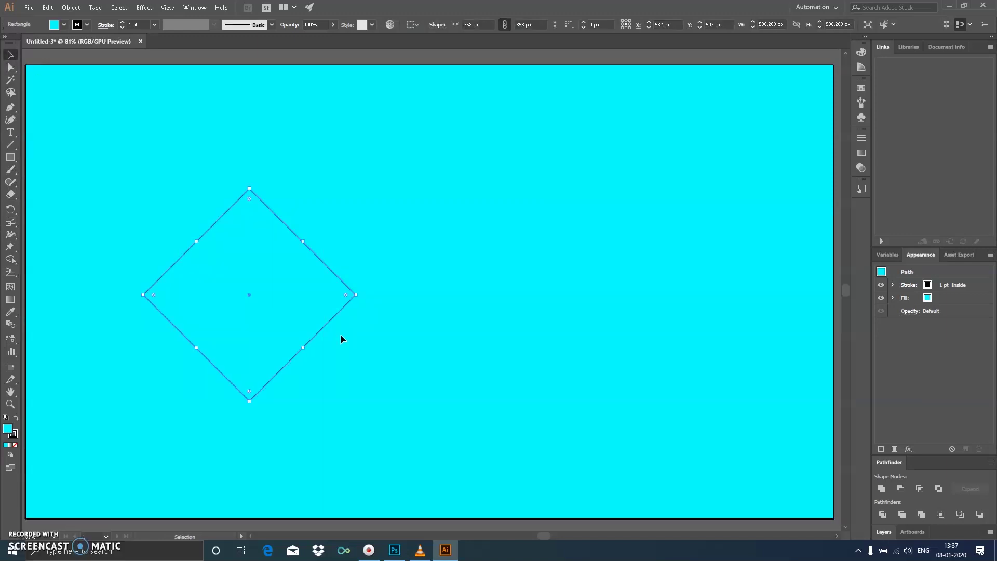
pyautogui.press('a')
pyautogui.moveTo(220, 389); pyautogui.dragTo(249, 295)
pyautogui.click(266, 316)
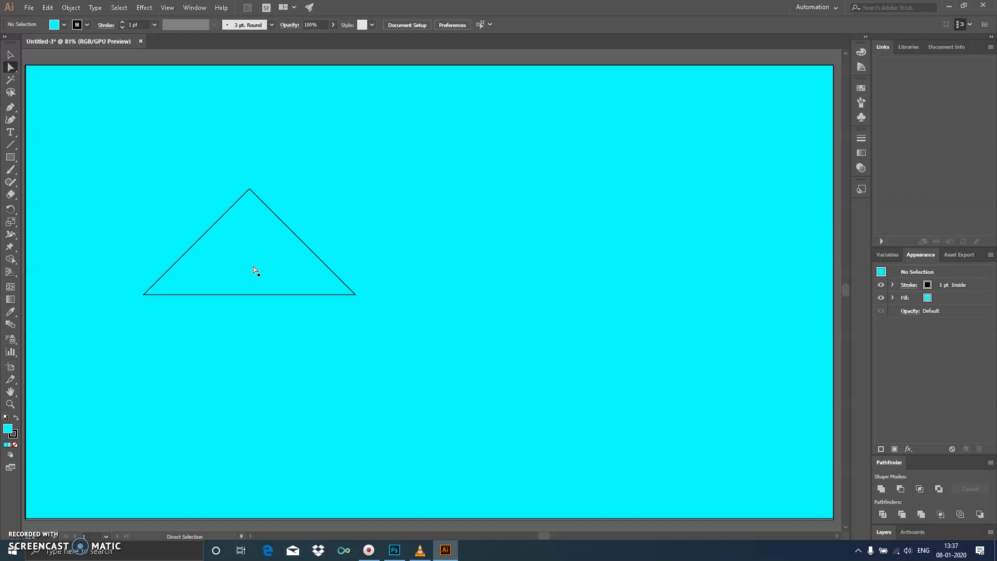
# Enlarge, tilt and stretch the triangle wider.
pyautogui.click(254, 267)
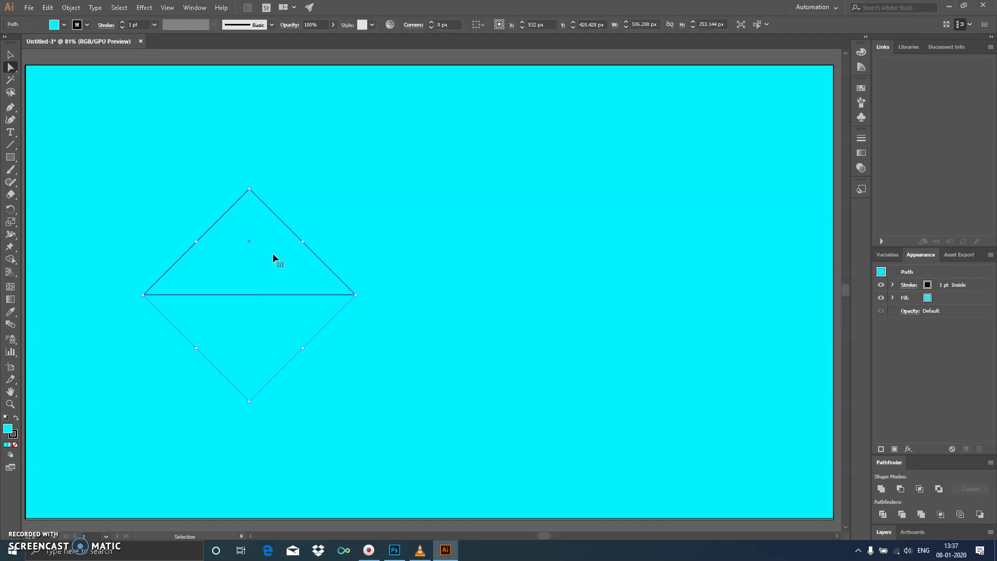
pyautogui.click(11, 55)
pyautogui.moveTo(250, 190); pyautogui.dragTo(316, 151)
pyautogui.click(315, 150)
pyautogui.click(251, 280)
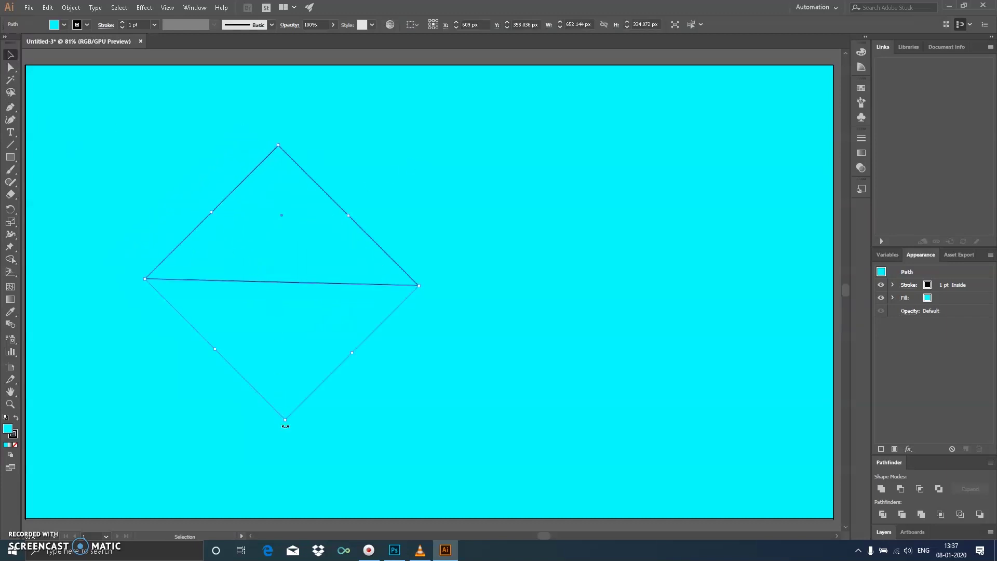
pyautogui.moveTo(140, 283); pyautogui.dragTo(184, 288)
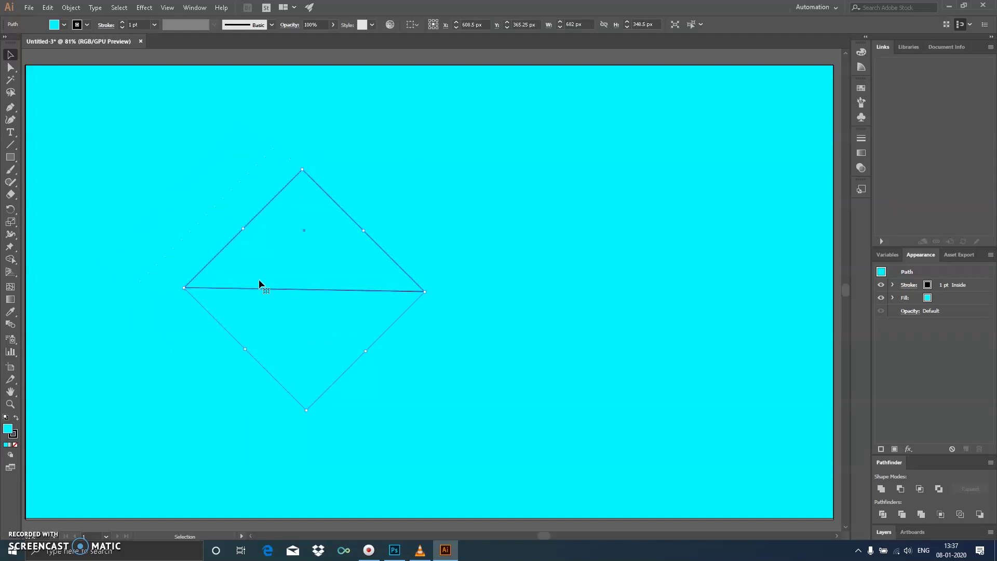
# Alt-drag a copy of the triangle and move its bottom anchors up near the peak.
pyautogui.moveTo(300, 260)
pyautogui.mouseDown()
pyautogui.moveTo(266, 270)
pyautogui.moveTo(266, 280)
pyautogui.mouseUp()
pyautogui.click(11, 67)
pyautogui.moveTo(162, 308); pyautogui.dragTo(229, 224)
pyautogui.hotkey('ctrl', 'z')
pyautogui.click(195, 323)
pyautogui.moveTo(157, 294); pyautogui.dragTo(239, 213)
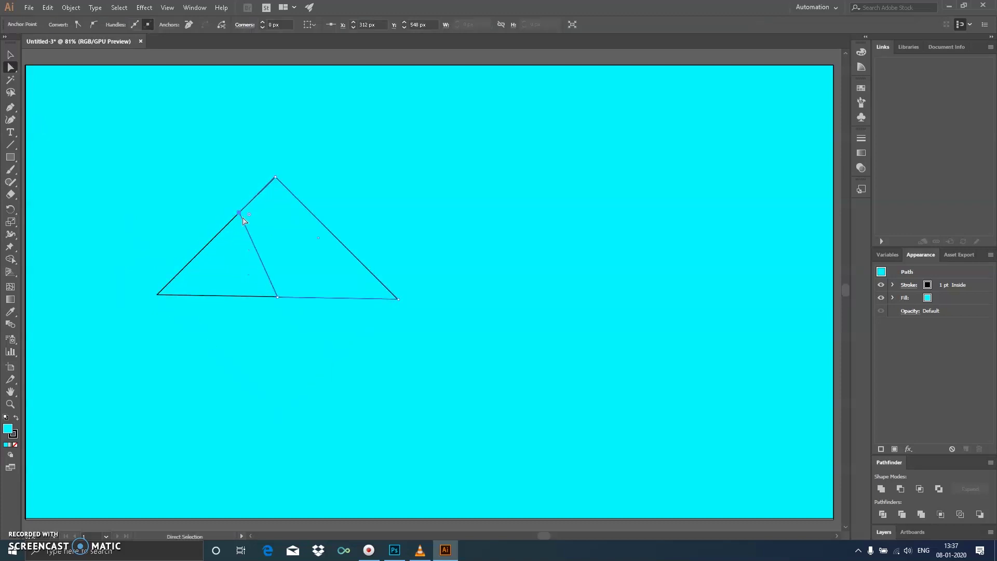
pyautogui.moveTo(277, 297); pyautogui.dragTo(267, 215)
pyautogui.moveTo(398, 299)
pyautogui.mouseDown()
pyautogui.moveTo(309, 211)
pyautogui.moveTo(274, 203)
pyautogui.mouseUp()
pyautogui.click(202, 198)
# Nudge the small snow-line path down and rotate it slightly.
pyautogui.click(10, 157)
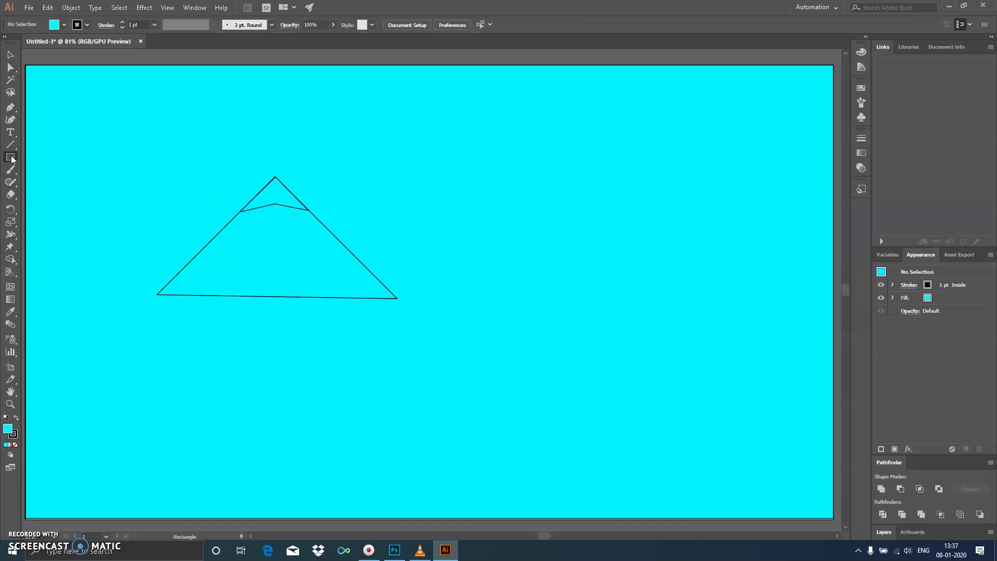
pyautogui.click(284, 207)
pyautogui.press('Escape')
pyautogui.press('v')
pyautogui.moveTo(285, 205)
pyautogui.mouseDown()
pyautogui.moveTo(286, 214)
pyautogui.moveTo(250, 187)
pyautogui.moveTo(270, 223)
pyautogui.moveTo(272, 192)
pyautogui.moveTo(273, 210)
pyautogui.mouseUp()
pyautogui.press('q')
pyautogui.click(10, 54)
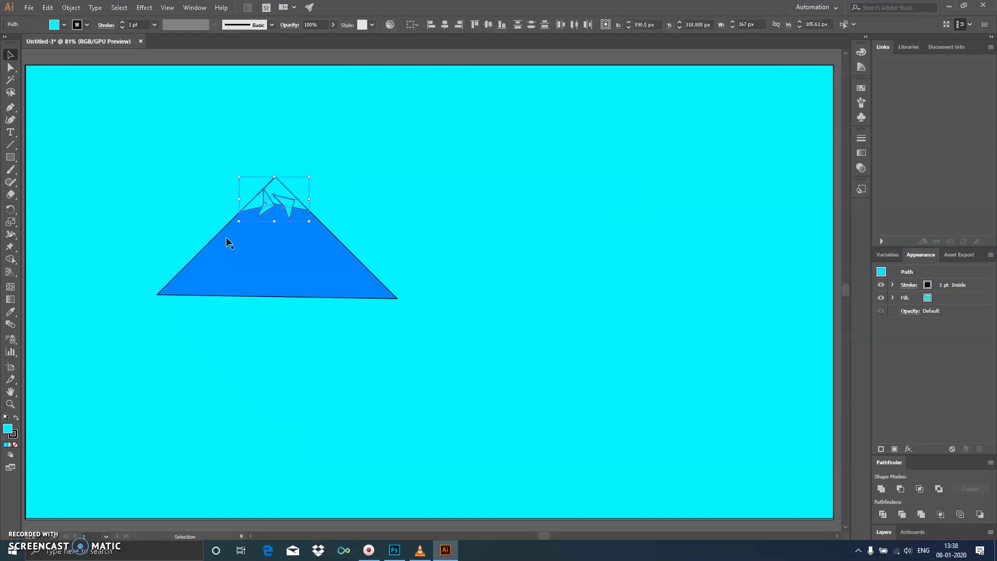
pyautogui.click(507, 222)
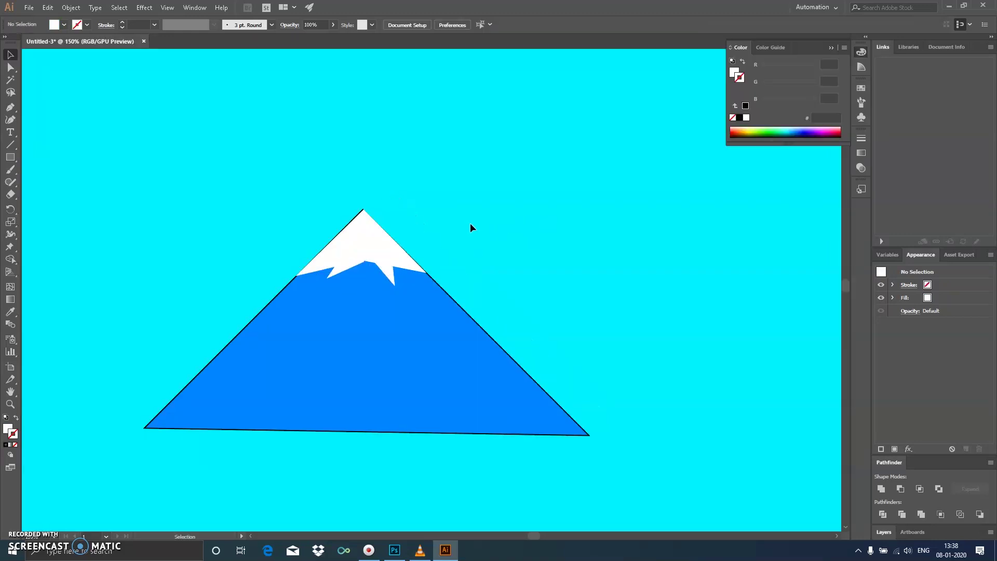
# Zoom in on the snow cap and select the thin snow-cap sliver's anchors.
pyautogui.hotkey('ctrl', 'a')
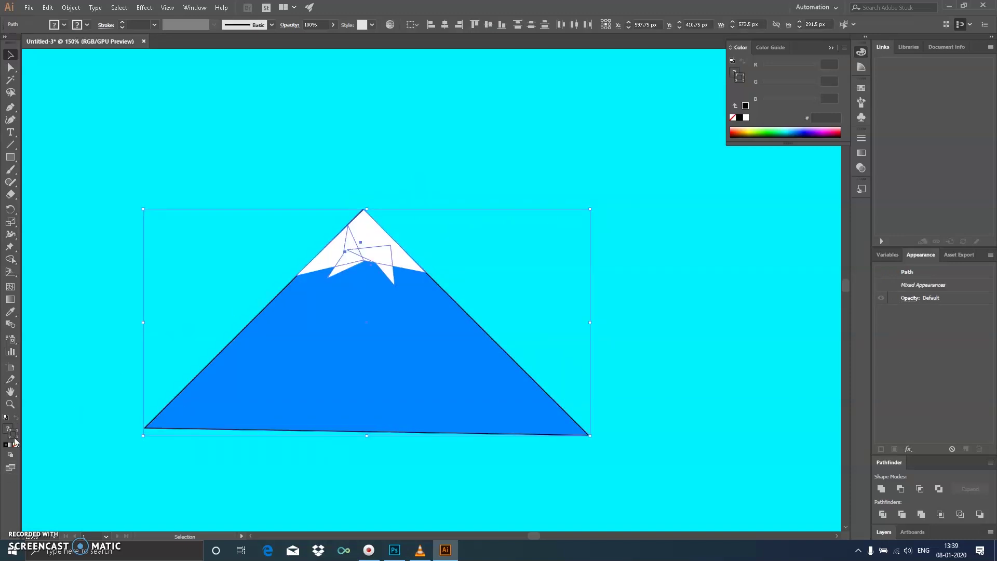
pyautogui.click(235, 275)
pyautogui.click(383, 218)
pyautogui.click(407, 200)
pyautogui.hotkey('ctrl', '-')
pyautogui.hotkey('ctrl', '+')
pyautogui.hotkey('ctrl', '+')
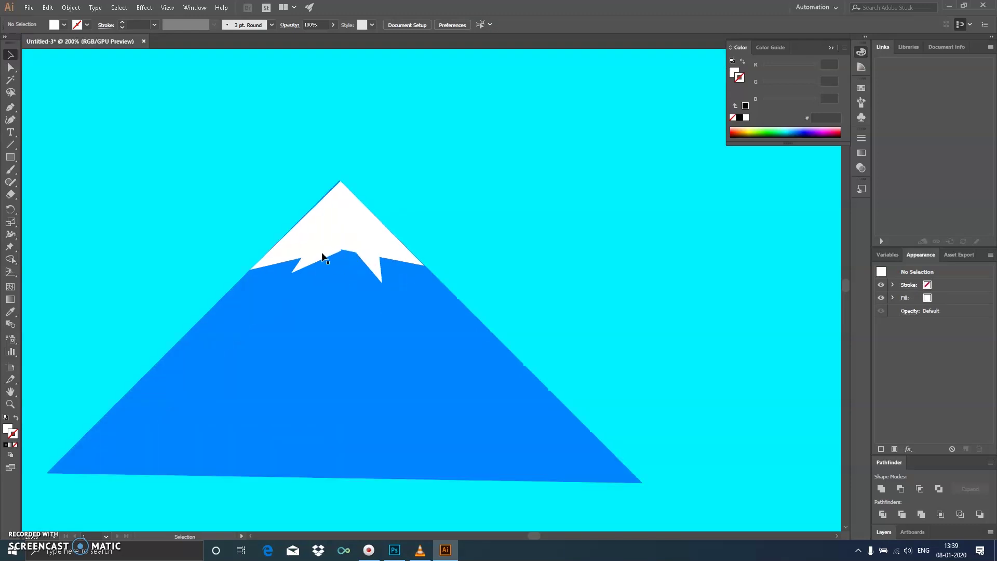
pyautogui.click(318, 207)
pyautogui.press('a')
pyautogui.click(318, 206)
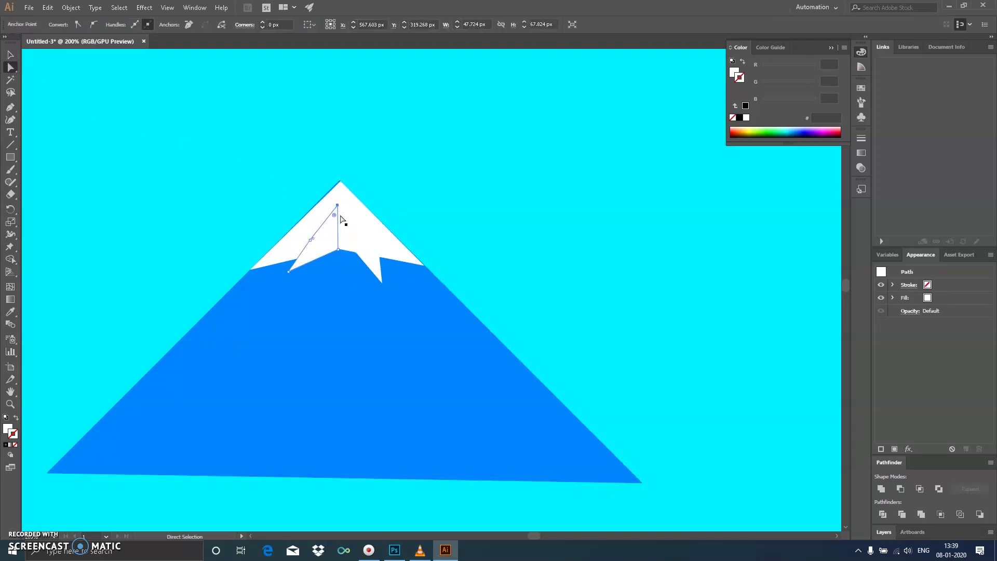
# Drag a white snow piece's anchor down to sharpen the jagged snow cap.
pyautogui.click(377, 269)
pyautogui.click(370, 270)
pyautogui.click(369, 277)
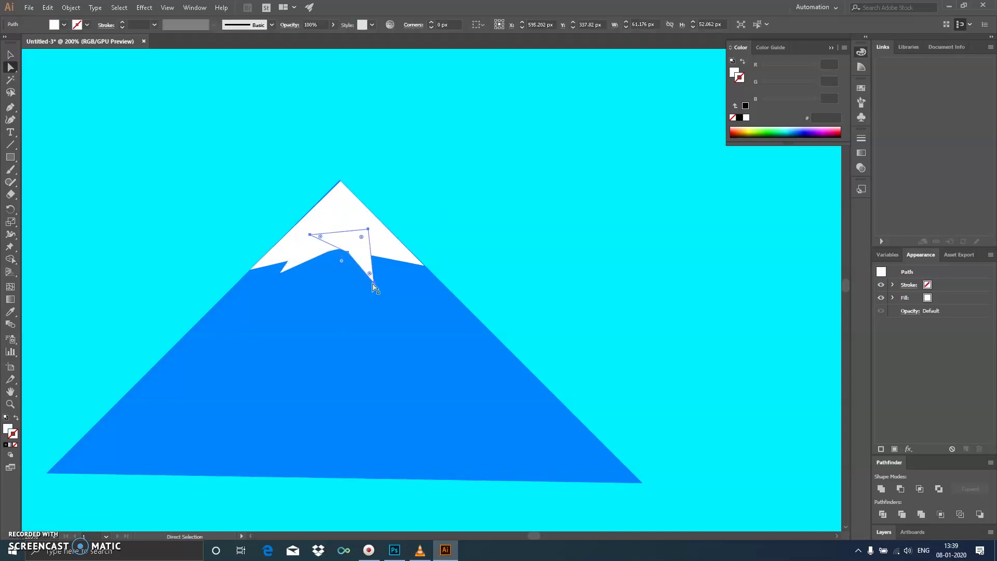
pyautogui.click(377, 291)
pyautogui.click(369, 266)
pyautogui.click(376, 287)
pyautogui.moveTo(377, 288); pyautogui.dragTo(398, 279)
pyautogui.click(475, 202)
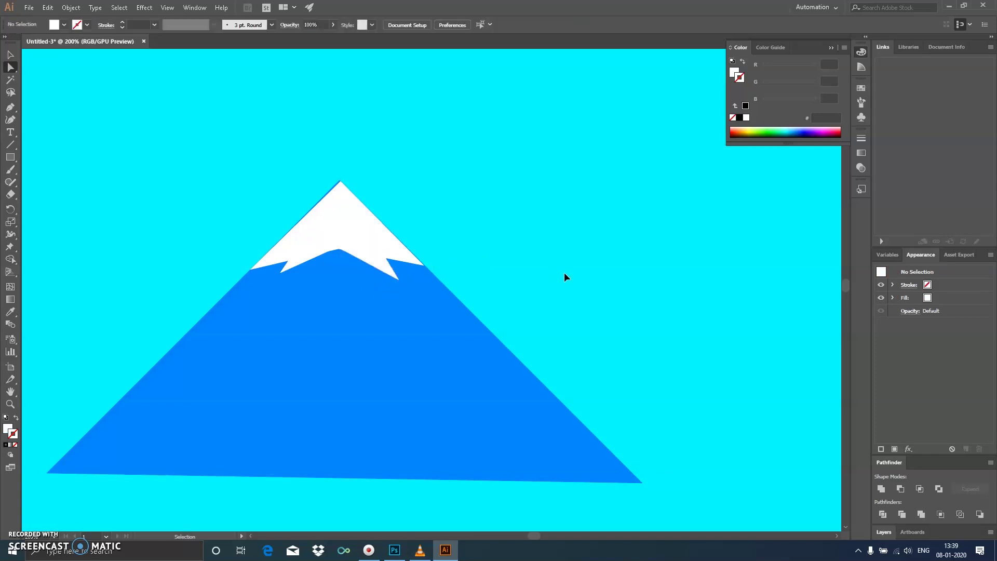
pyautogui.hotkey('ctrl', '0')
pyautogui.hotkey('ctrl', '1')
pyautogui.hotkey('ctrl', 'a')
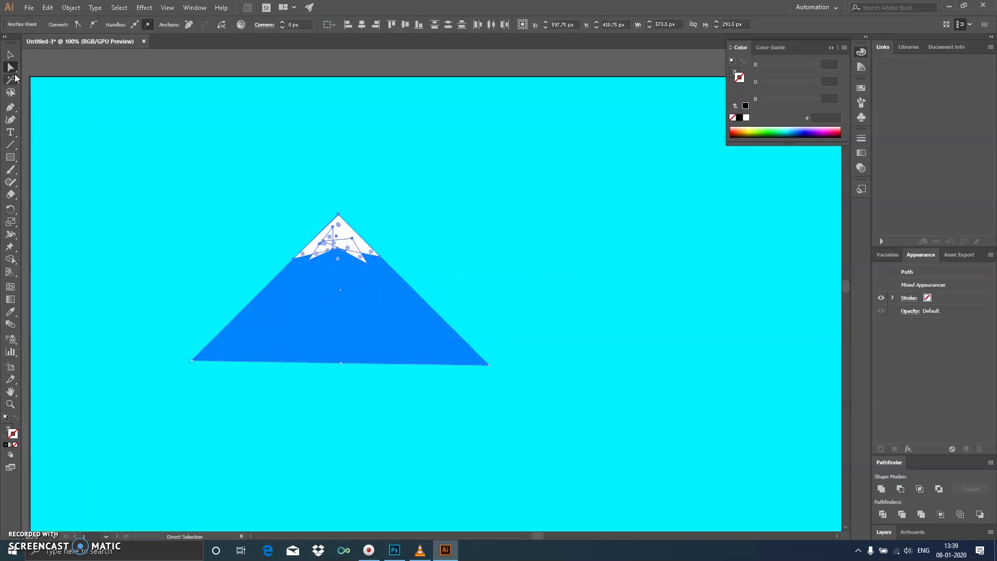
# Group the mountain, Alt-drag a copy to the right, and scale it down.
pyautogui.hotkey('ctrl', 'g')
pyautogui.moveTo(354, 274); pyautogui.dragTo(537, 274)
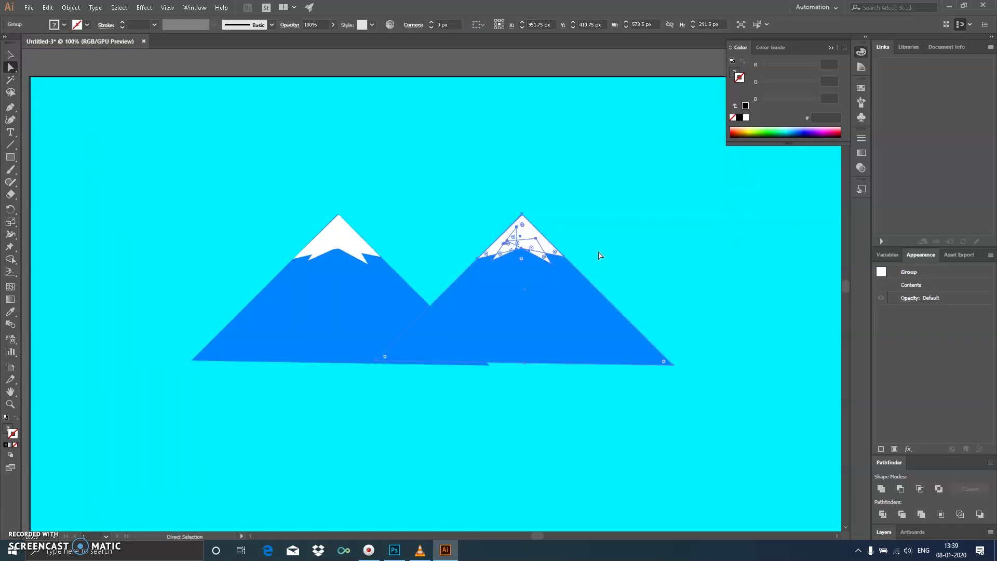
pyautogui.press('v')
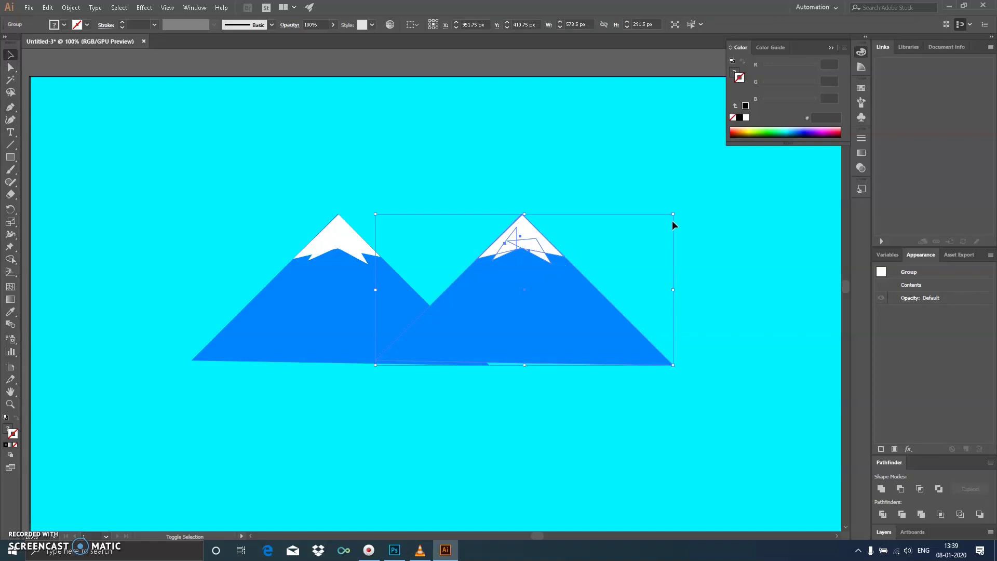
pyautogui.keyDown('shift'); pyautogui.moveTo(672, 220); pyautogui.dragTo(599, 258); pyautogui.keyUp('shift')
pyautogui.moveTo(513, 329); pyautogui.dragTo(530, 329)
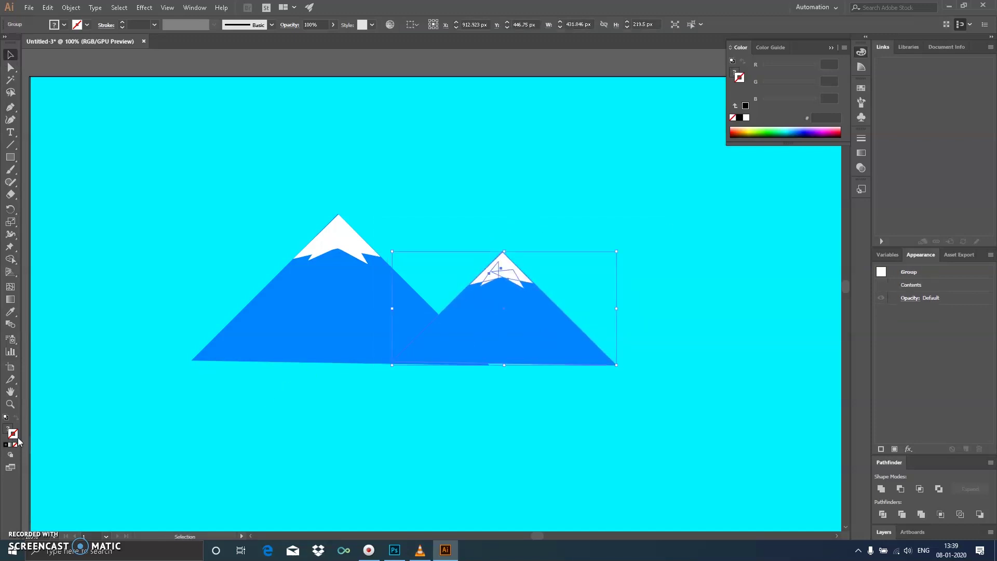
# Fill the copy darker blue 0267B2 and bring the left mountain to the front.
pyautogui.doubleClick(507, 316)
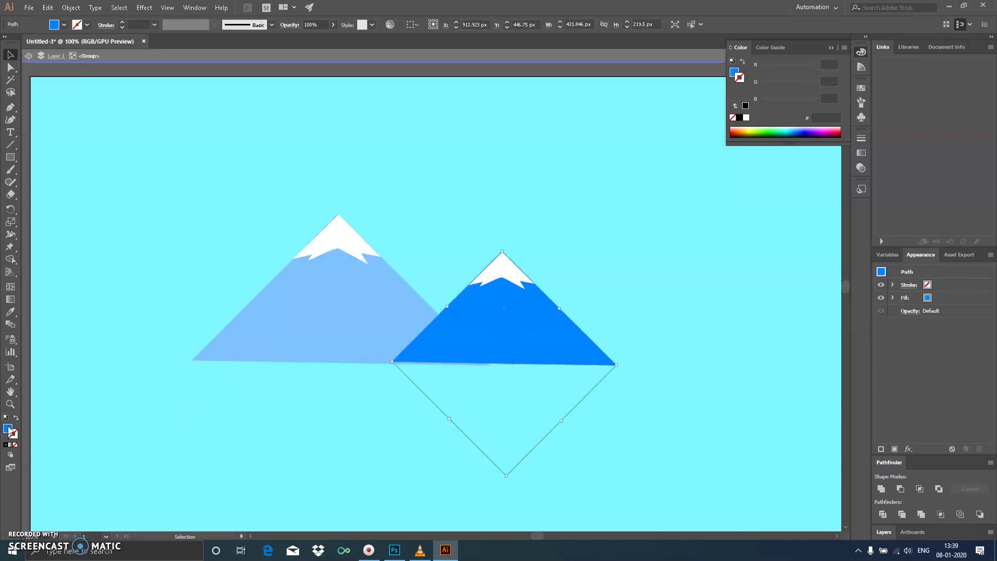
pyautogui.doubleClick(8, 429)
pyautogui.moveTo(487, 208); pyautogui.dragTo(493, 243)
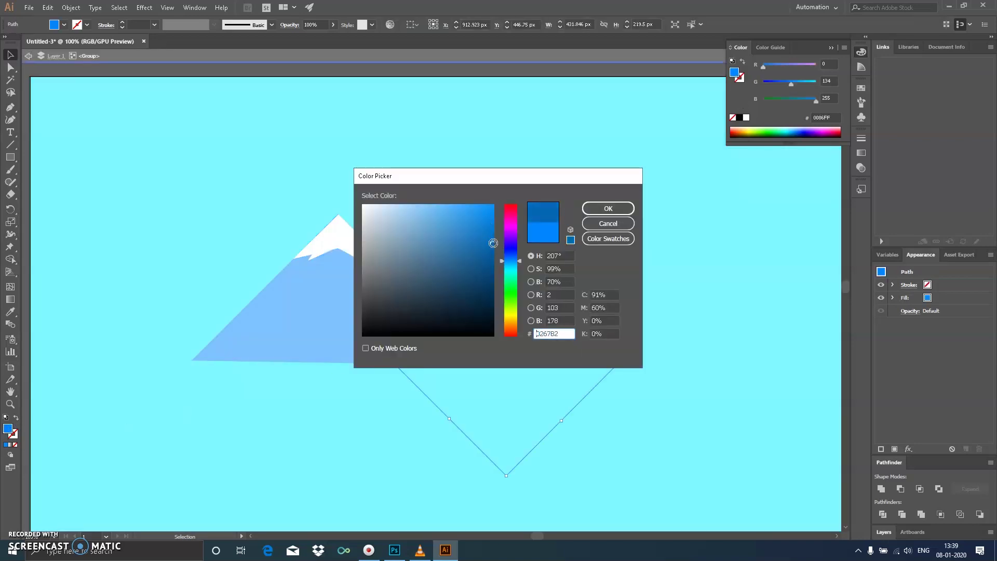
pyautogui.click(605, 210)
pyautogui.doubleClick(686, 213)
pyautogui.click(506, 325)
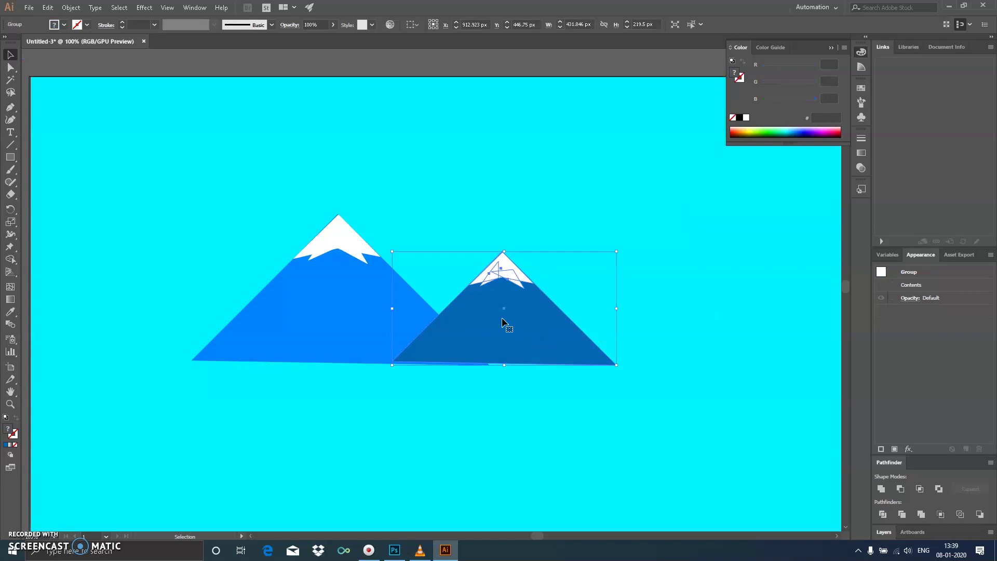
pyautogui.rightClick(342, 294)
pyautogui.click(501, 416)
pyautogui.click(525, 384)
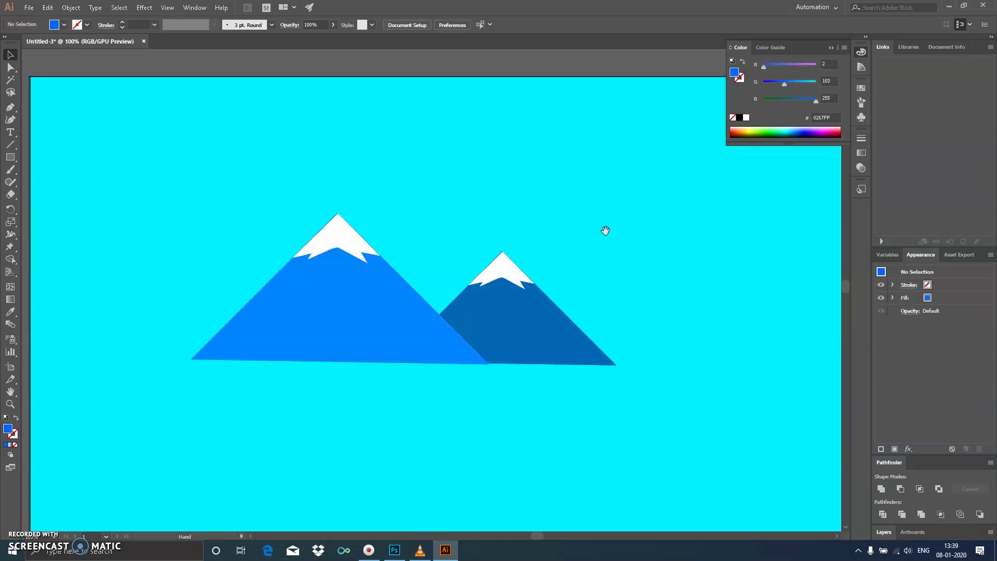
pyautogui.hscroll(3, 602, 310)
# Draw a wide ellipse at the mountains' base and fill it green 449000.
pyautogui.moveTo(360, 366); pyautogui.dragTo(396, 316)
pyautogui.click(10, 158)
pyautogui.moveTo(10, 157); pyautogui.dragTo(68, 179)
pyautogui.moveTo(215, 403)
pyautogui.mouseDown()
pyautogui.moveTo(243, 350)
pyautogui.moveTo(337, 357)
pyautogui.moveTo(335, 377)
pyautogui.mouseUp()
pyautogui.click(10, 54)
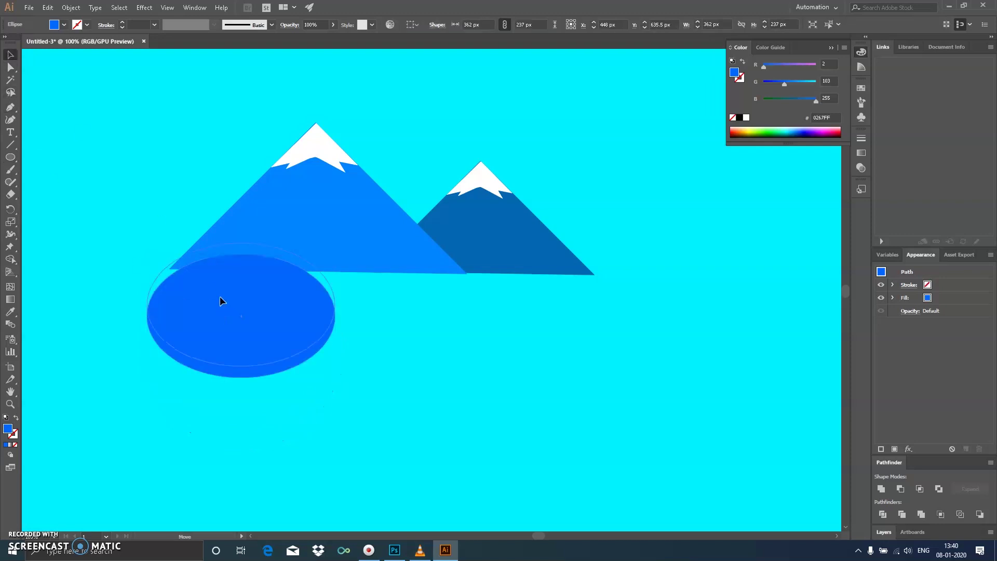
pyautogui.moveTo(220, 298); pyautogui.dragTo(220, 287)
pyautogui.moveTo(784, 134); pyautogui.dragTo(773, 128)
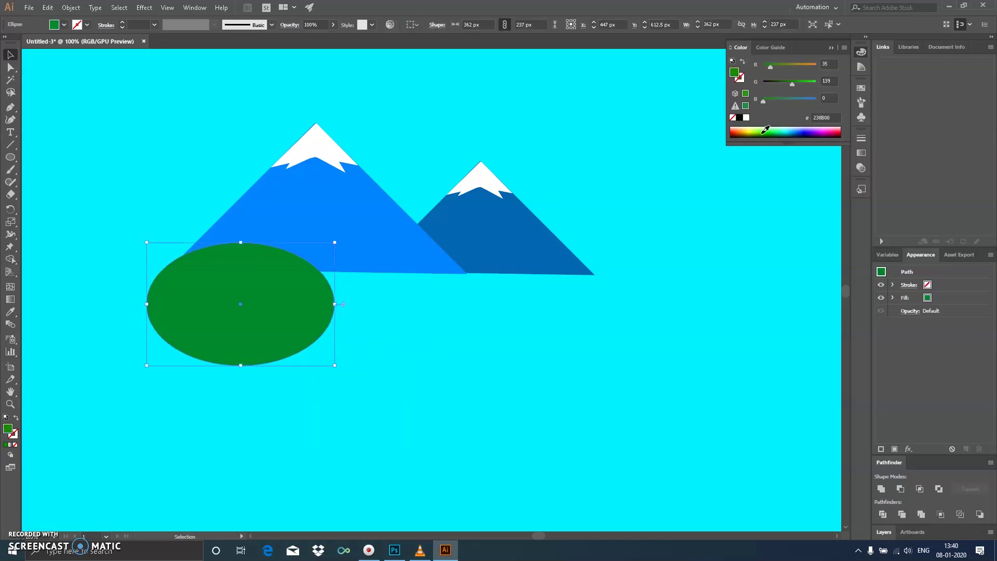
pyautogui.moveTo(792, 83)
pyautogui.mouseDown()
pyautogui.moveTo(781, 83)
pyautogui.moveTo(796, 82)
pyautogui.moveTo(776, 67)
pyautogui.mouseUp()
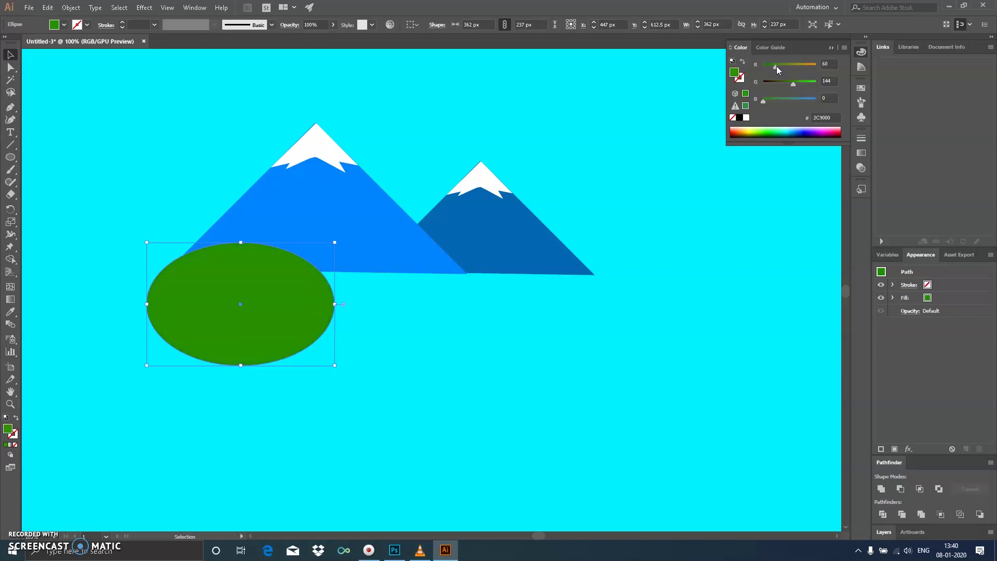
# Alt-drag overlapping copies of the green ellipse across to the right.
pyautogui.moveTo(283, 294); pyautogui.dragTo(392, 300)
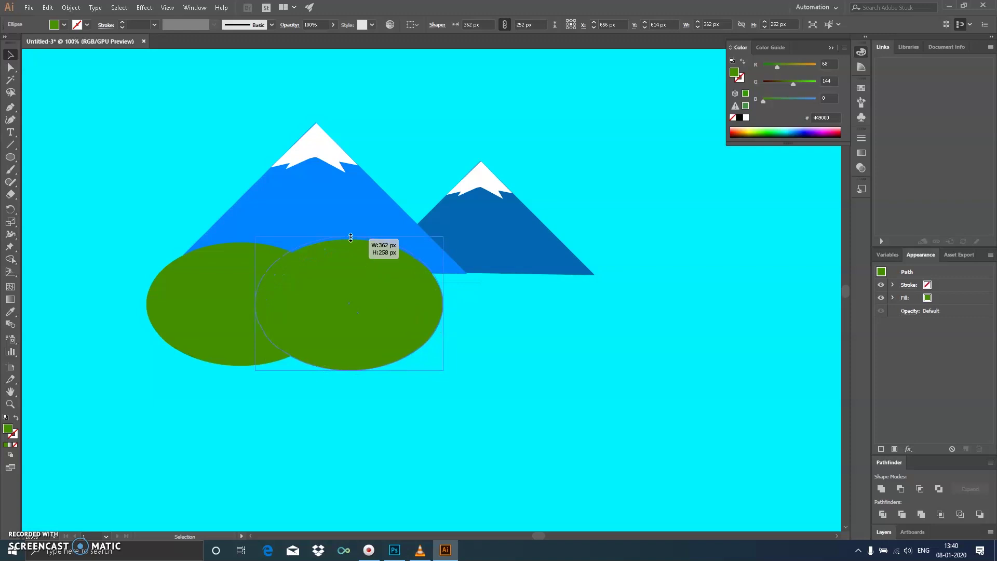
pyautogui.moveTo(357, 259); pyautogui.dragTo(379, 249)
pyautogui.click(367, 318)
pyautogui.moveTo(363, 327); pyautogui.dragTo(478, 342)
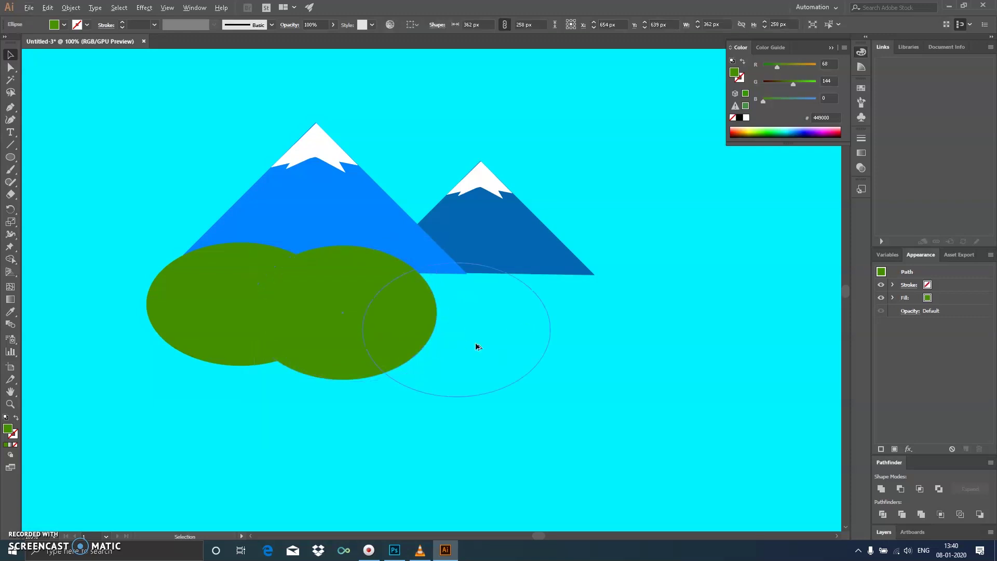
pyautogui.moveTo(552, 335)
pyautogui.mouseDown()
pyautogui.moveTo(487, 328)
pyautogui.moveTo(532, 339)
pyautogui.moveTo(574, 332)
pyautogui.moveTo(680, 346)
pyautogui.moveTo(776, 338)
pyautogui.mouseUp()
pyautogui.moveTo(711, 346)
pyautogui.mouseDown()
pyautogui.moveTo(759, 350)
pyautogui.moveTo(712, 348)
pyautogui.mouseUp()
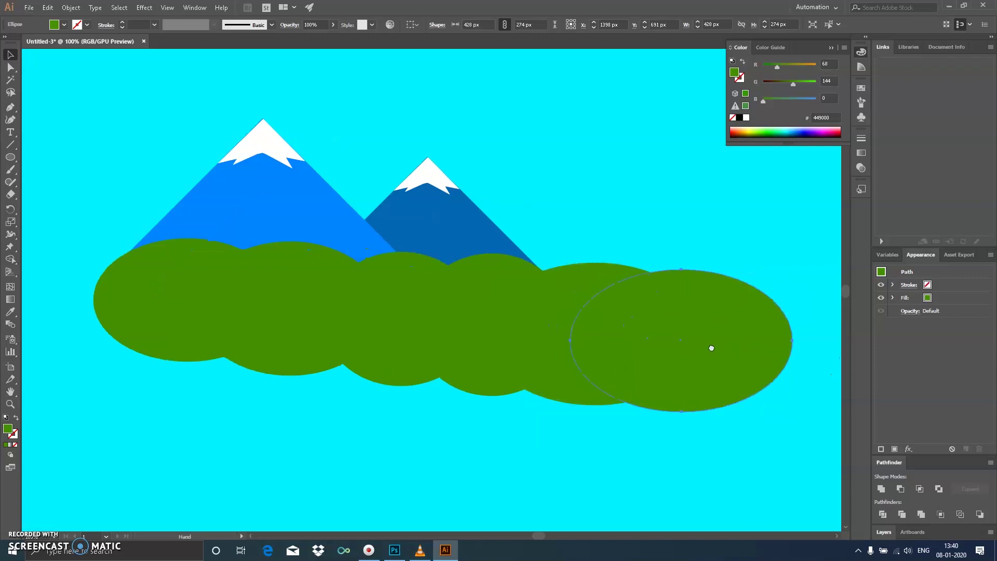
pyautogui.hotkey('ctrl', 'shift', 'a')
pyautogui.moveTo(614, 327); pyautogui.dragTo(564, 319)
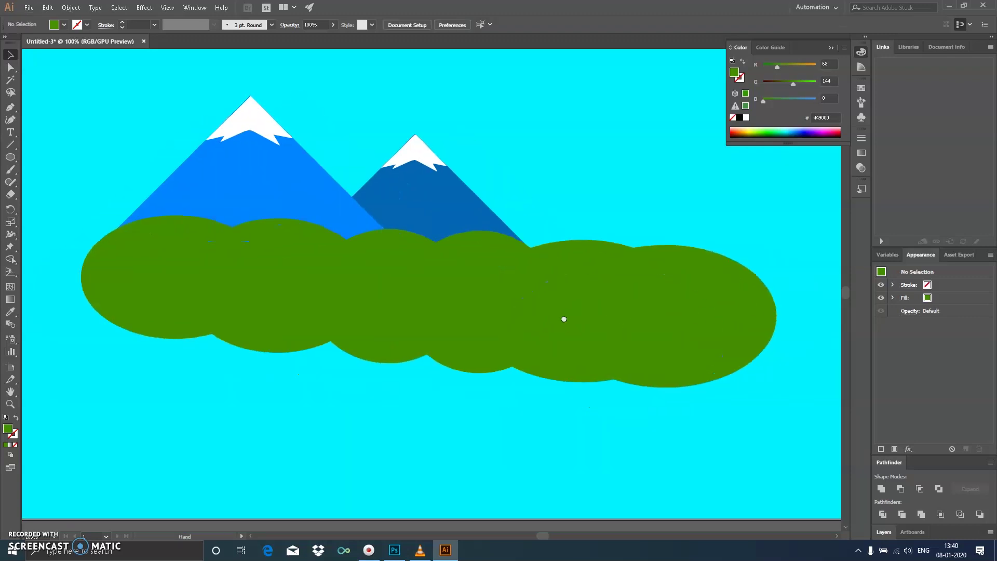
# Reposition the right-hand ellipses so the row overlaps evenly.
pyautogui.click(706, 327)
pyautogui.keyDown('shift'); pyautogui.click(578, 252); pyautogui.keyUp('shift')
pyautogui.moveTo(578, 252); pyautogui.dragTo(671, 241)
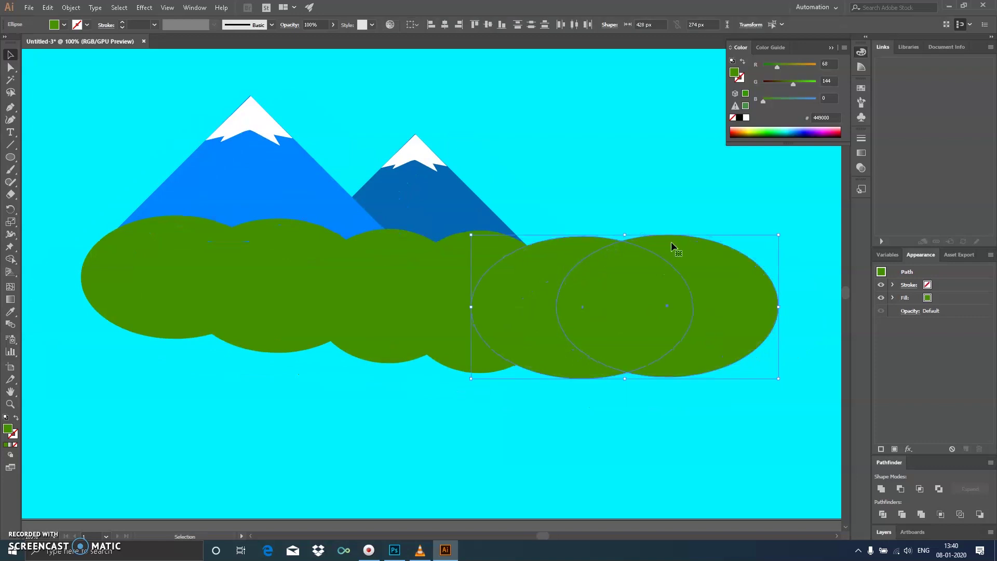
pyautogui.keyDown('shift'); pyautogui.click(447, 281); pyautogui.keyUp('shift')
pyautogui.keyDown('shift'); pyautogui.click(211, 283); pyautogui.keyUp('shift')
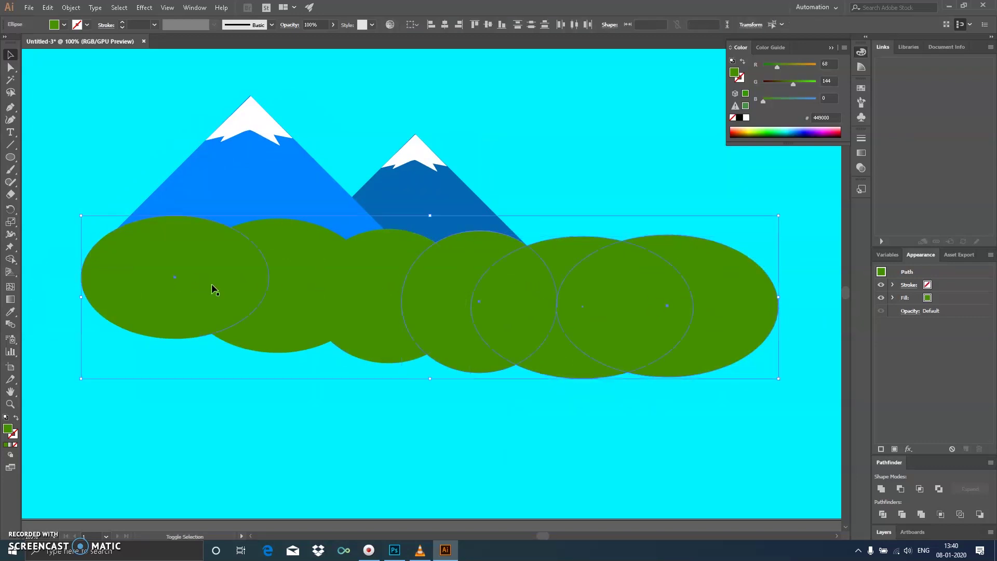
pyautogui.moveTo(356, 285); pyautogui.dragTo(403, 302)
pyautogui.hotkey('ctrl', 'z')
pyautogui.hotkey('ctrl', 'shift', 'a')
# Select all six green ellipses and merge them with Pathfinder Unite.
pyautogui.click(277, 285)
pyautogui.keyDown('shift'); pyautogui.click(176, 262); pyautogui.keyUp('shift')
pyautogui.keyDown('shift'); pyautogui.click(415, 271); pyautogui.keyUp('shift')
pyautogui.keyDown('shift'); pyautogui.click(654, 266); pyautogui.keyUp('shift')
pyautogui.click(684, 285)
pyautogui.keyDown('shift'); pyautogui.click(606, 285); pyautogui.keyUp('shift')
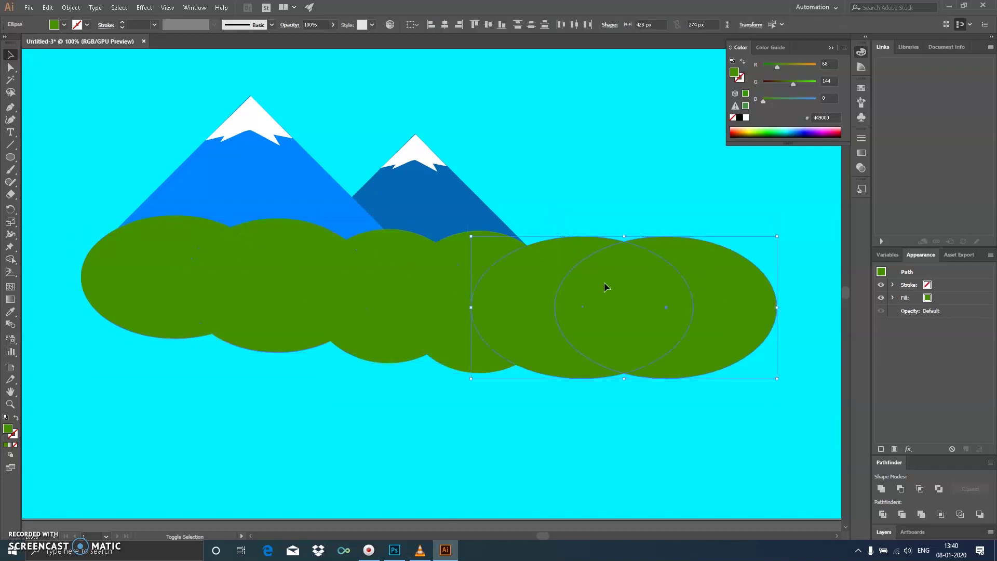
pyautogui.hotkey('ctrl', 'a')
pyautogui.click(881, 489)
pyautogui.click(682, 411)
# Draw a rectangle over the hills' lower half and subtract it with Minus Front.
pyautogui.moveTo(633, 303); pyautogui.dragTo(632, 296)
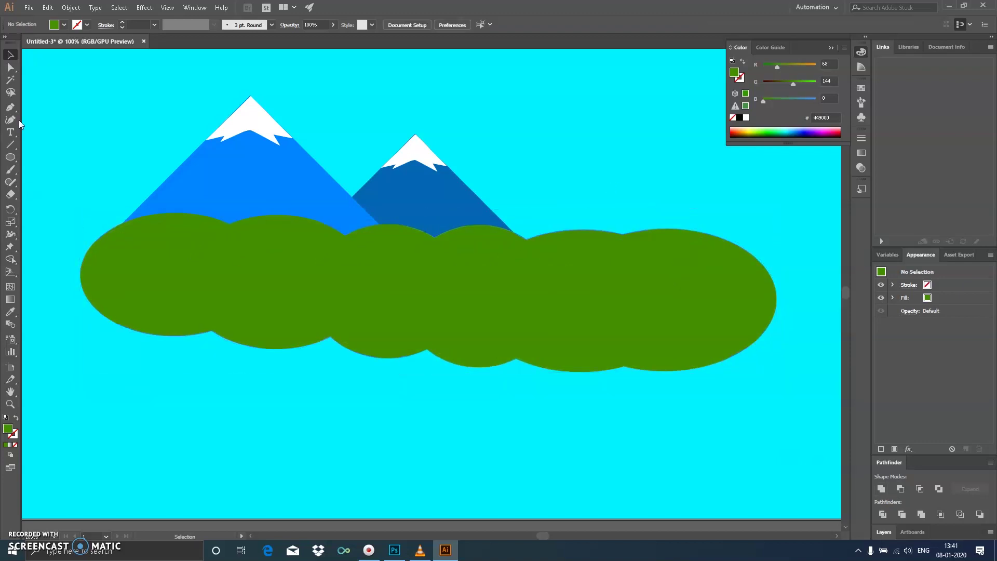
pyautogui.moveTo(10, 157); pyautogui.dragTo(46, 154)
pyautogui.moveTo(62, 284)
pyautogui.mouseDown()
pyautogui.moveTo(828, 452)
pyautogui.moveTo(818, 473)
pyautogui.mouseUp()
pyautogui.click(10, 55)
pyautogui.keyDown('shift'); pyautogui.click(179, 232); pyautogui.keyUp('shift')
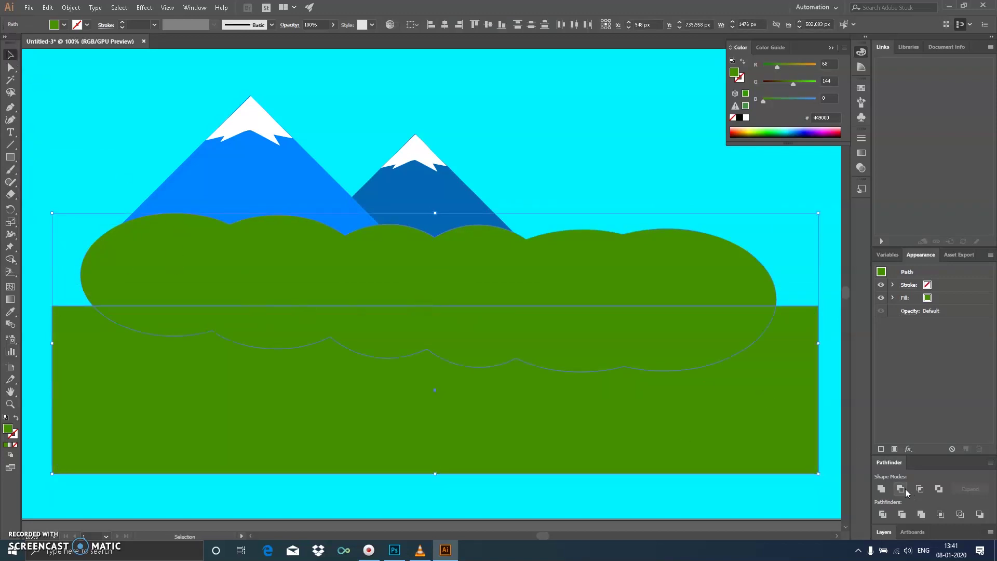
pyautogui.click(906, 491)
pyautogui.scroll(2, 623, 311)
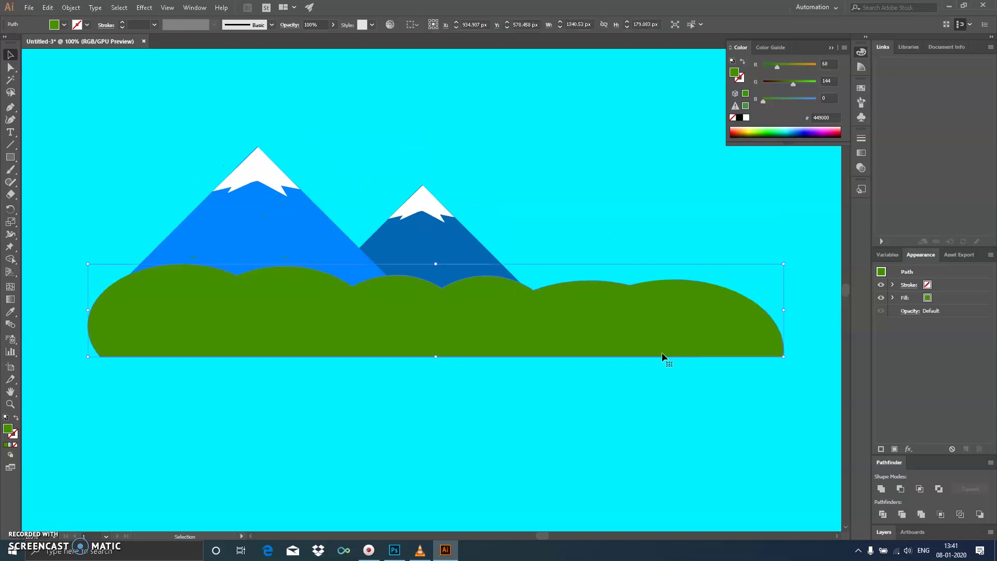
pyautogui.click(639, 239)
pyautogui.moveTo(322, 336)
pyautogui.mouseDown()
pyautogui.moveTo(295, 354)
pyautogui.moveTo(342, 364)
pyautogui.mouseUp()
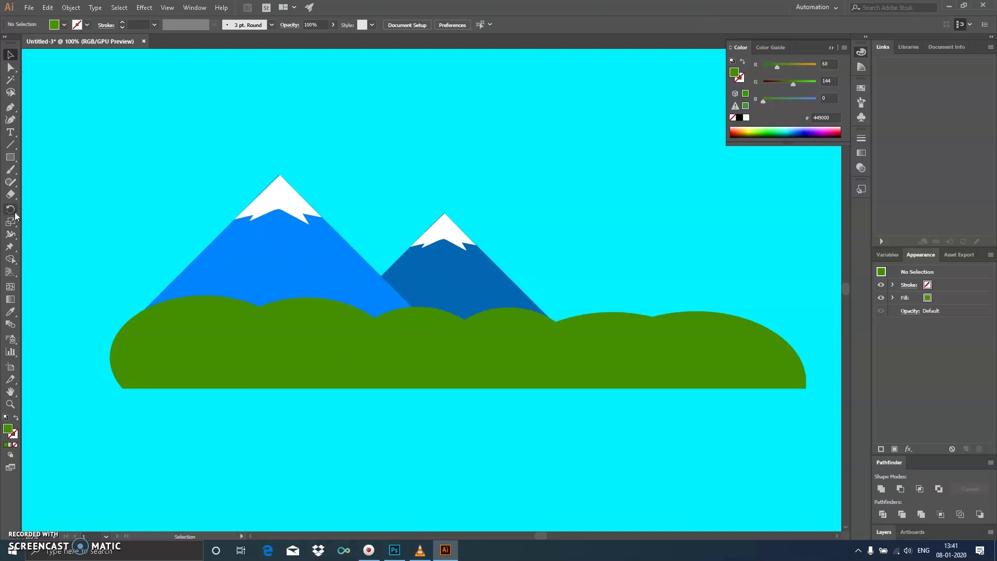
# Draw a small circle at the hills' base and darken its fill to deep green 245900.
pyautogui.click(11, 157)
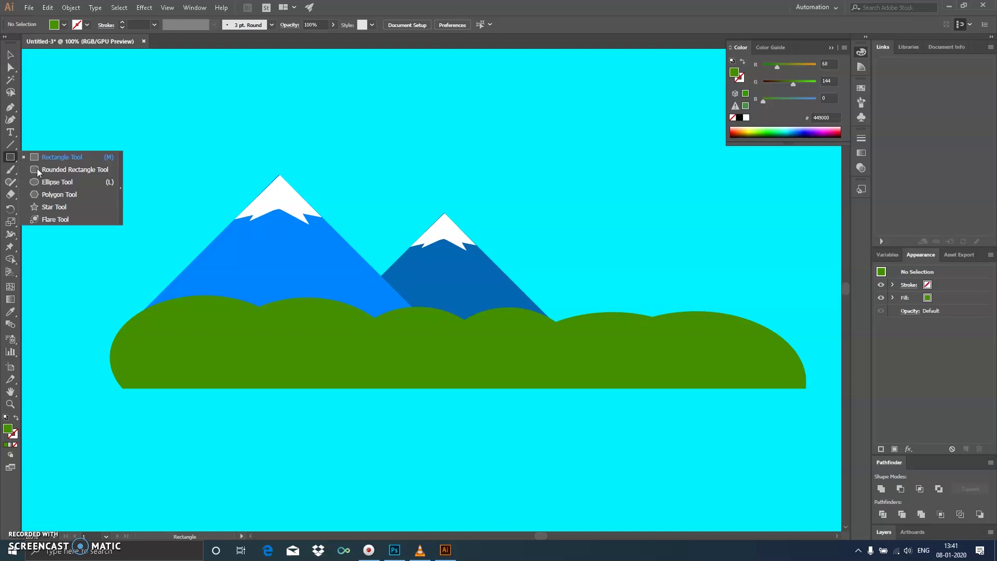
pyautogui.moveTo(8, 160); pyautogui.dragTo(46, 182)
pyautogui.moveTo(208, 418); pyautogui.dragTo(191, 390)
pyautogui.press('v')
pyautogui.hotkey('ctrl', '[')
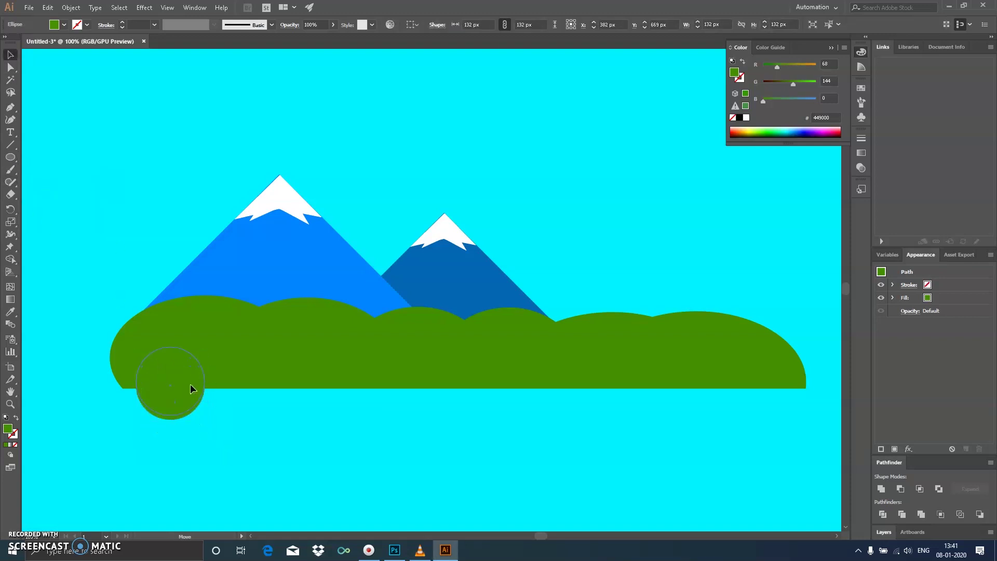
pyautogui.click(414, 359)
pyautogui.click(194, 396)
pyautogui.moveTo(796, 85); pyautogui.dragTo(767, 68)
pyautogui.moveTo(163, 391); pyautogui.dragTo(210, 395)
pyautogui.moveTo(242, 347); pyautogui.dragTo(236, 354)
# Alt-drag resized circle copies along the hills and unite them into one bush shape.
pyautogui.moveTo(218, 392)
pyautogui.keyDown('alt'); pyautogui.mouseDown()
pyautogui.moveTo(261, 381)
pyautogui.moveTo(300, 389)
pyautogui.mouseUp(); pyautogui.keyUp('alt')
pyautogui.moveTo(320, 355)
pyautogui.mouseDown()
pyautogui.moveTo(349, 393)
pyautogui.moveTo(393, 403)
pyautogui.mouseUp()
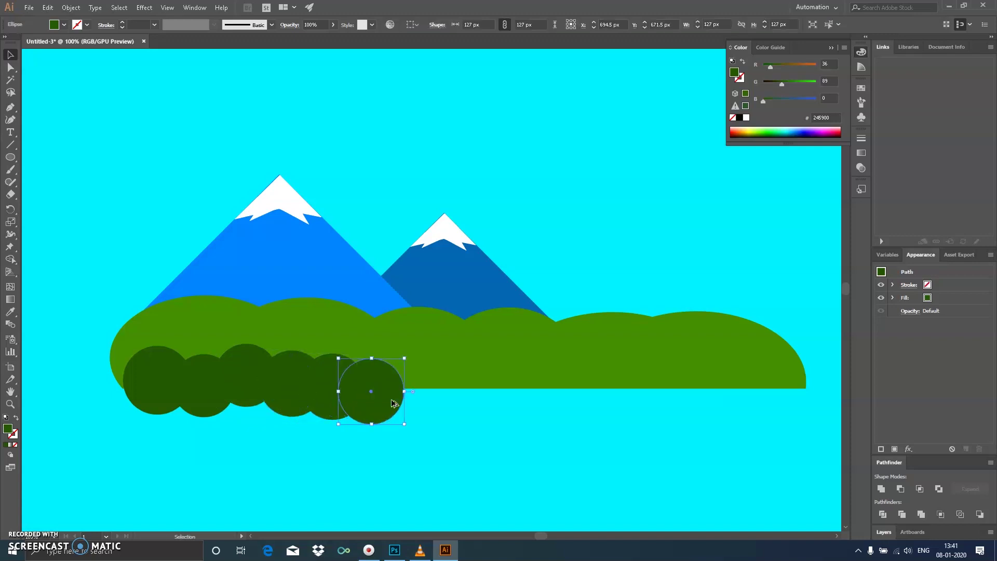
pyautogui.moveTo(404, 358)
pyautogui.mouseDown()
pyautogui.moveTo(414, 348)
pyautogui.moveTo(439, 385)
pyautogui.moveTo(465, 368)
pyautogui.mouseUp()
pyautogui.moveTo(437, 408)
pyautogui.keyDown('alt'); pyautogui.mouseDown()
pyautogui.moveTo(659, 400)
pyautogui.moveTo(798, 411)
pyautogui.mouseUp(); pyautogui.keyUp('alt')
pyautogui.moveTo(808, 452); pyautogui.dragTo(327, 388)
pyautogui.moveTo(139, 407); pyautogui.dragTo(143, 411)
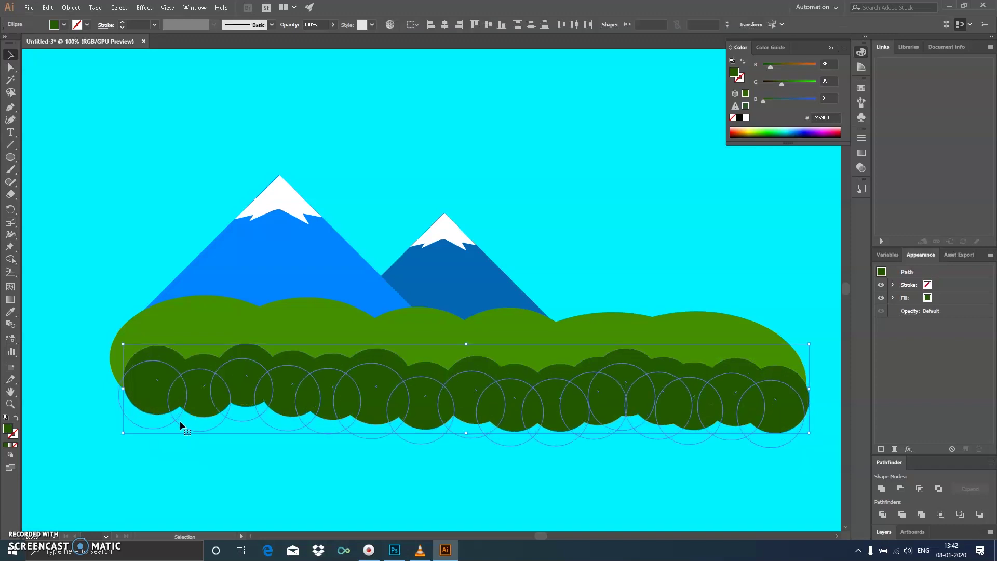
pyautogui.click(882, 489)
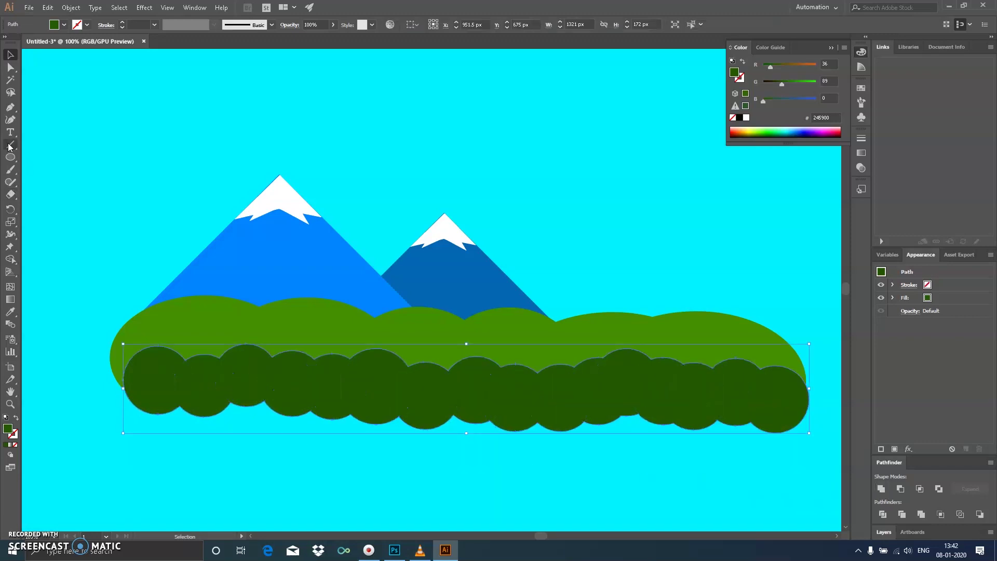
# Cut the bush band's lower part away with a rectangle using Minus Front.
pyautogui.moveTo(9, 157); pyautogui.dragTo(41, 158)
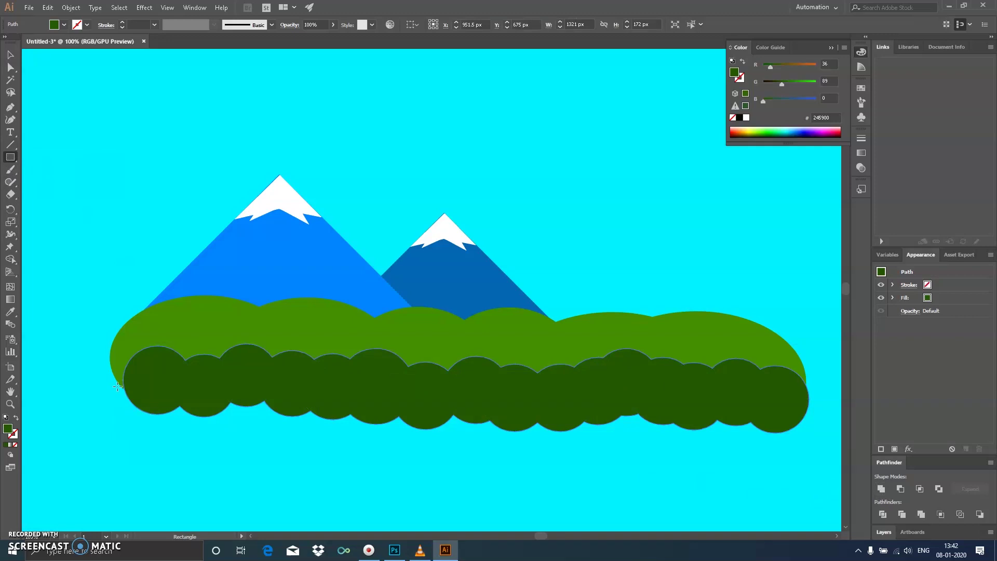
pyautogui.moveTo(117, 387); pyautogui.dragTo(816, 497)
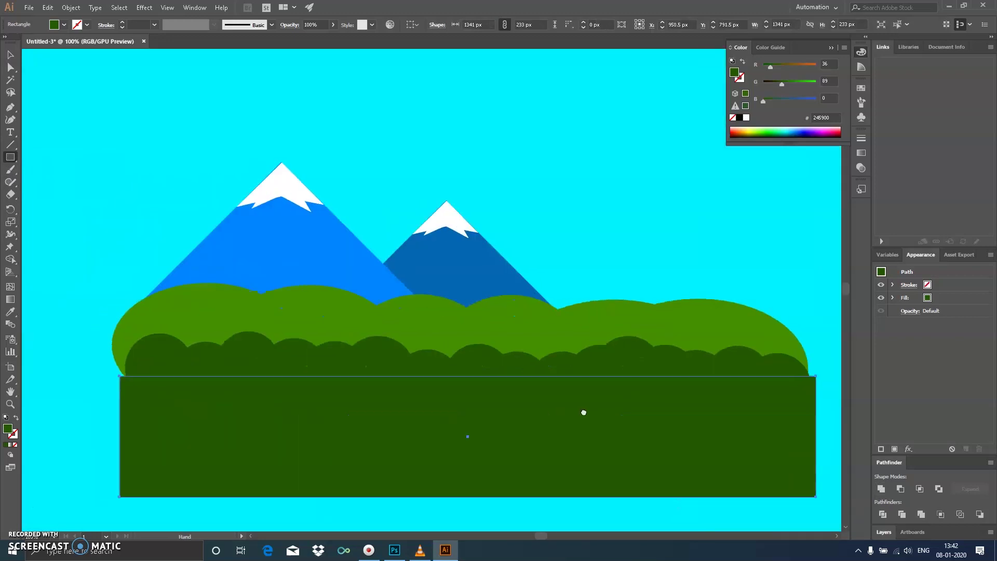
pyautogui.press('v')
pyautogui.keyDown('shift'); pyautogui.click(220, 365); pyautogui.keyUp('shift')
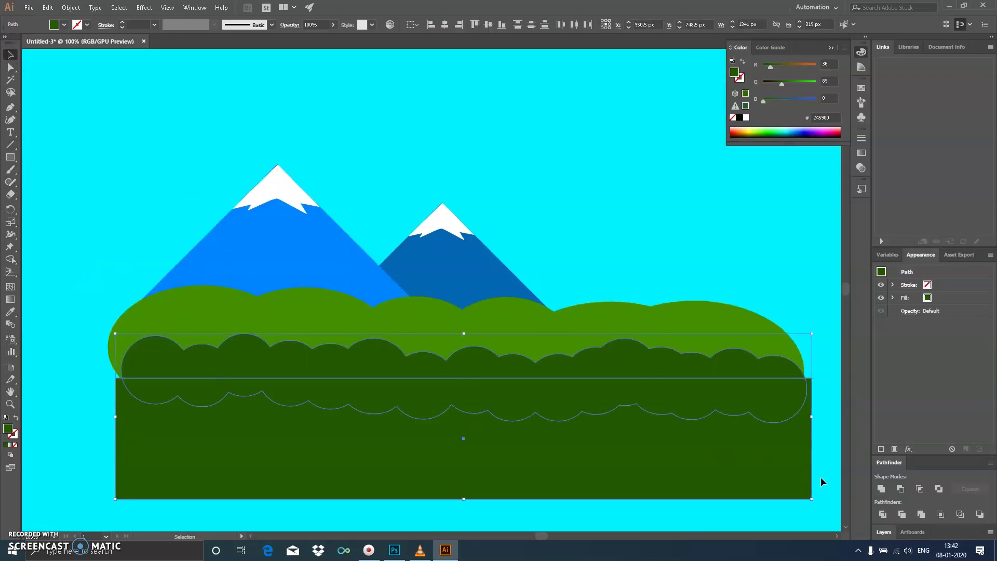
pyautogui.click(901, 491)
pyautogui.hotkey('ctrl', 'shift', 'a')
pyautogui.moveTo(288, 362); pyautogui.dragTo(280, 365)
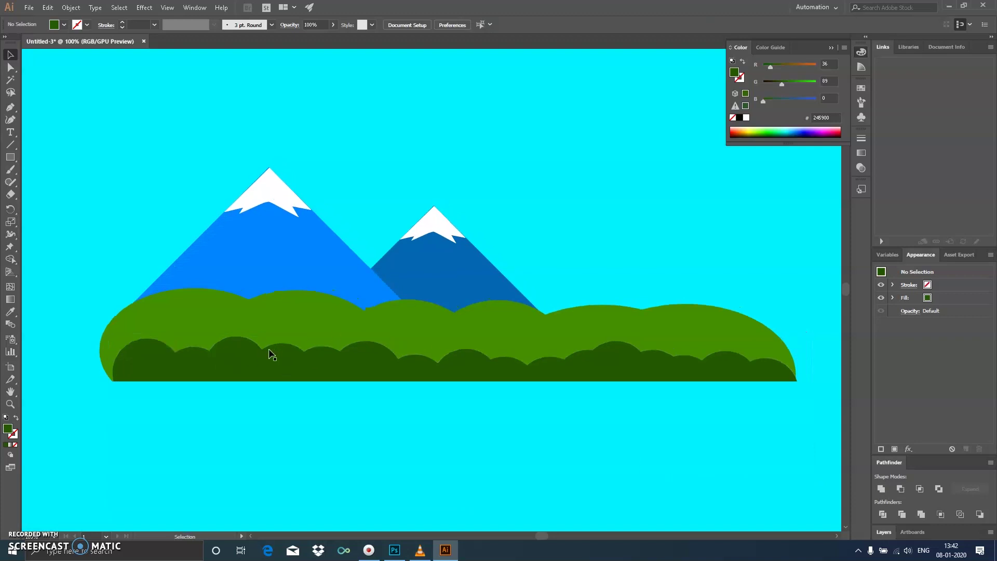
# Draw a dark red house rectangle among the bushes, 100 px tall.
pyautogui.click(313, 374)
pyautogui.hotkey('ctrl', 'shift', 'a')
pyautogui.press('m')
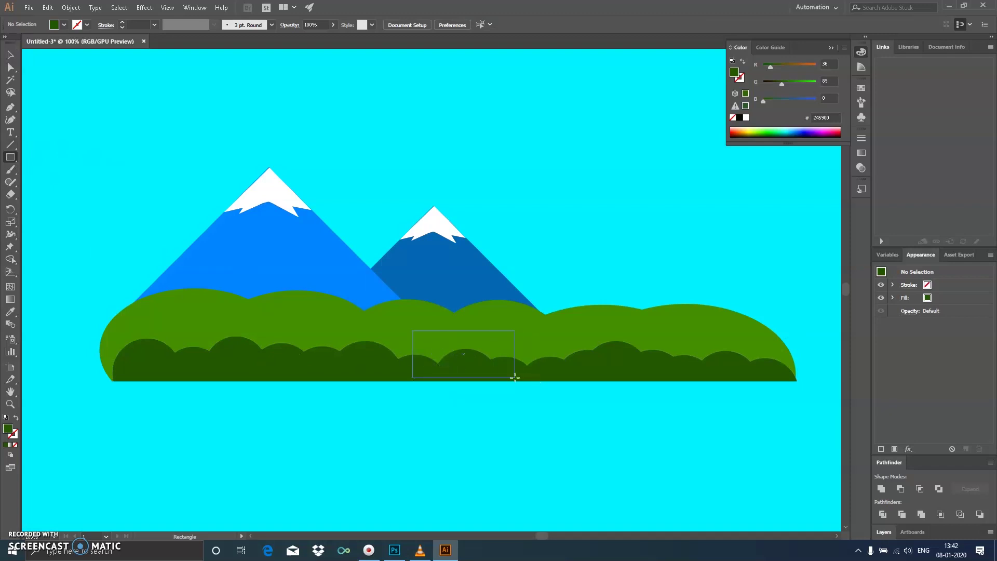
pyautogui.moveTo(454, 380); pyautogui.dragTo(513, 380)
pyautogui.click(11, 55)
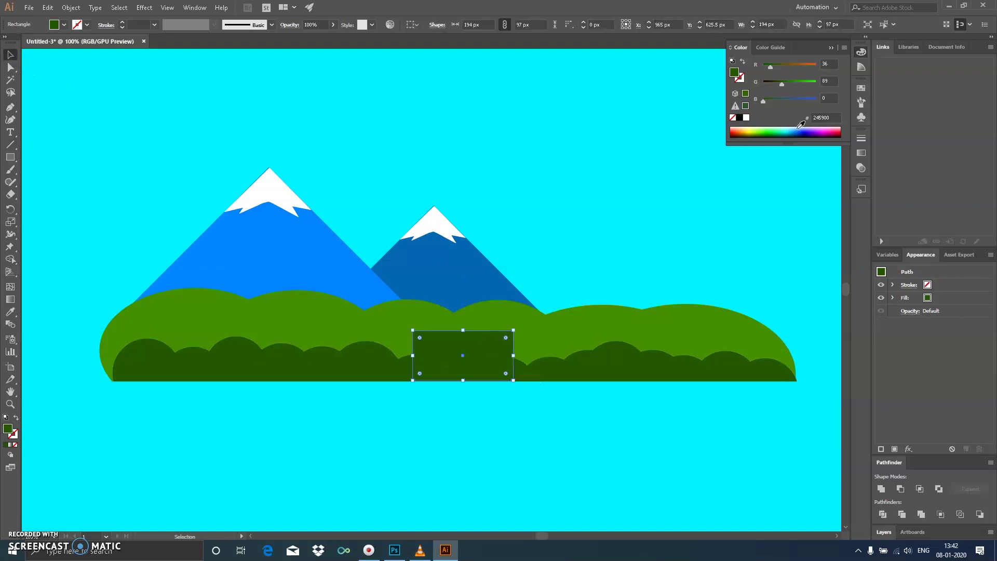
pyautogui.moveTo(830, 130); pyautogui.dragTo(840, 130)
pyautogui.click(840, 135)
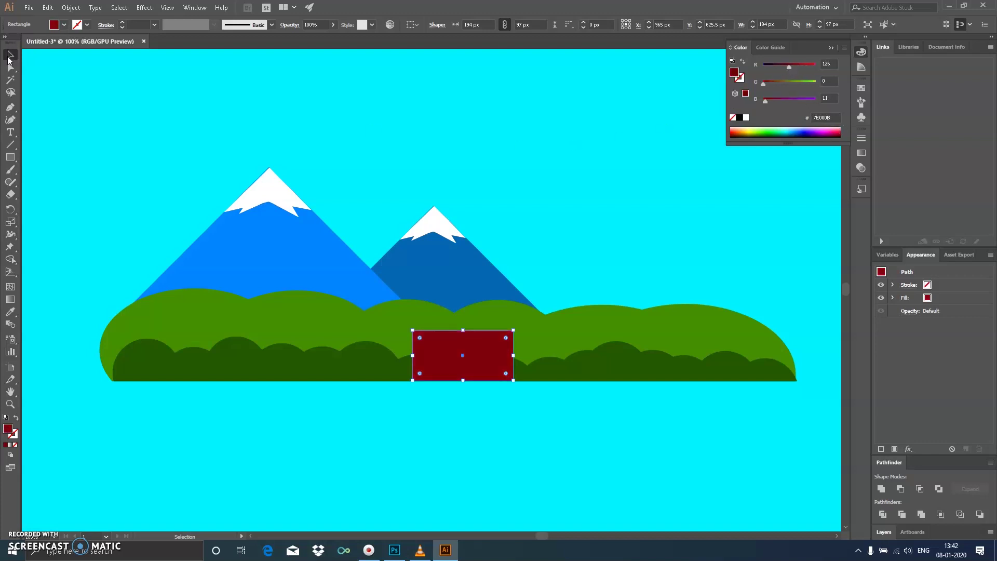
pyautogui.click(451, 354)
pyautogui.moveTo(462, 330); pyautogui.dragTo(440, 364)
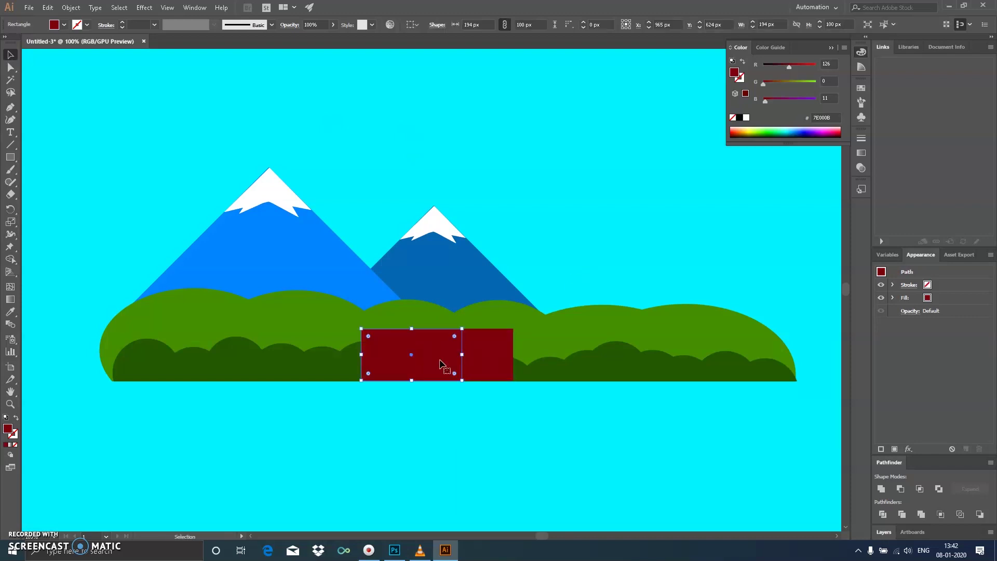
# Make a narrower left copy, darken it to 61000B, and zoom in.
pyautogui.moveTo(360, 354)
pyautogui.mouseDown()
pyautogui.moveTo(470, 355)
pyautogui.moveTo(458, 359)
pyautogui.mouseUp()
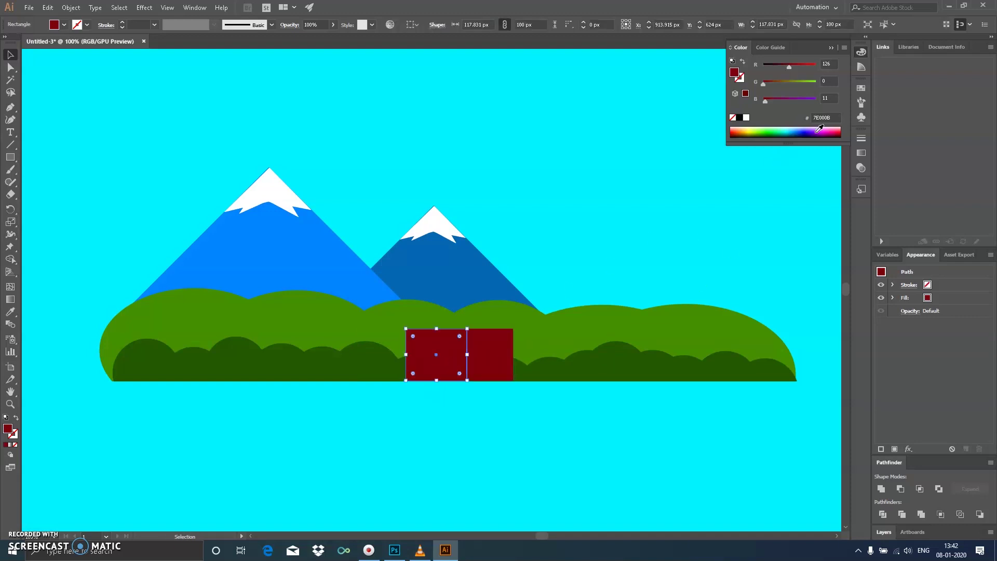
pyautogui.moveTo(787, 65); pyautogui.dragTo(782, 66)
pyautogui.click(478, 397)
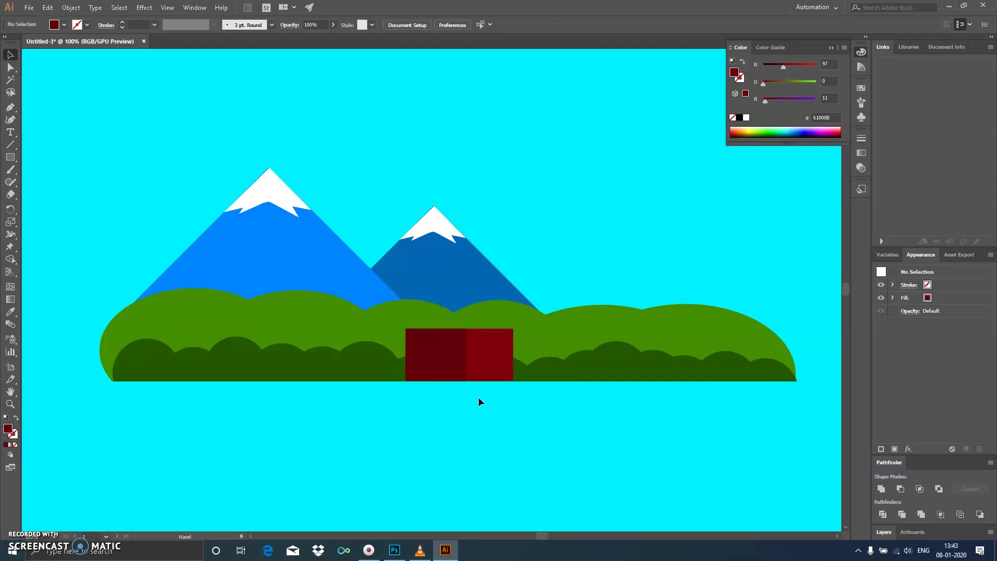
pyautogui.hotkey('ctrl', '=')
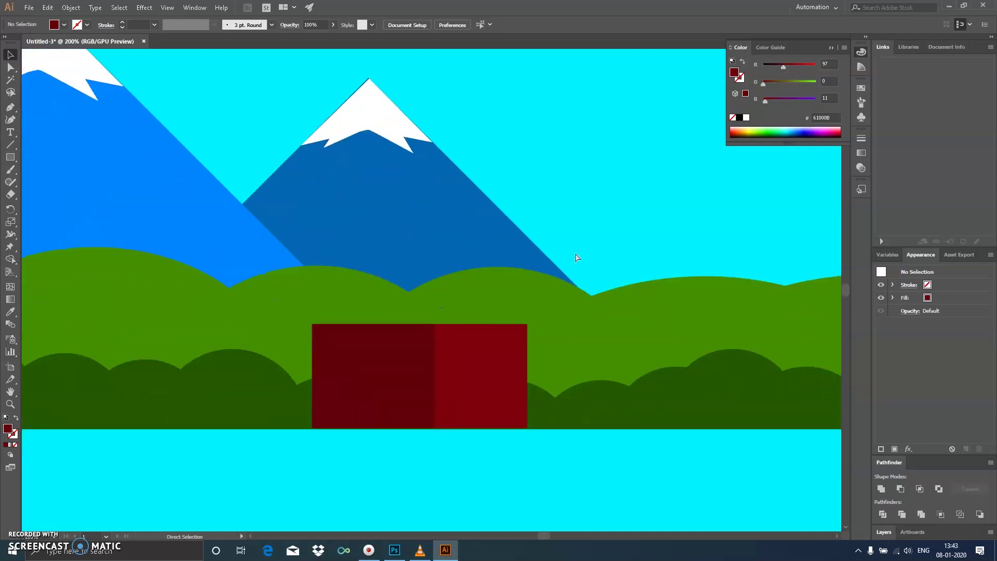
# Save the file and draw a thin dark red bar below the house.
pyautogui.hotkey('ctrl', 's')
pyautogui.click(512, 432)
pyautogui.moveTo(601, 214); pyautogui.dragTo(606, 214)
pyautogui.press('m')
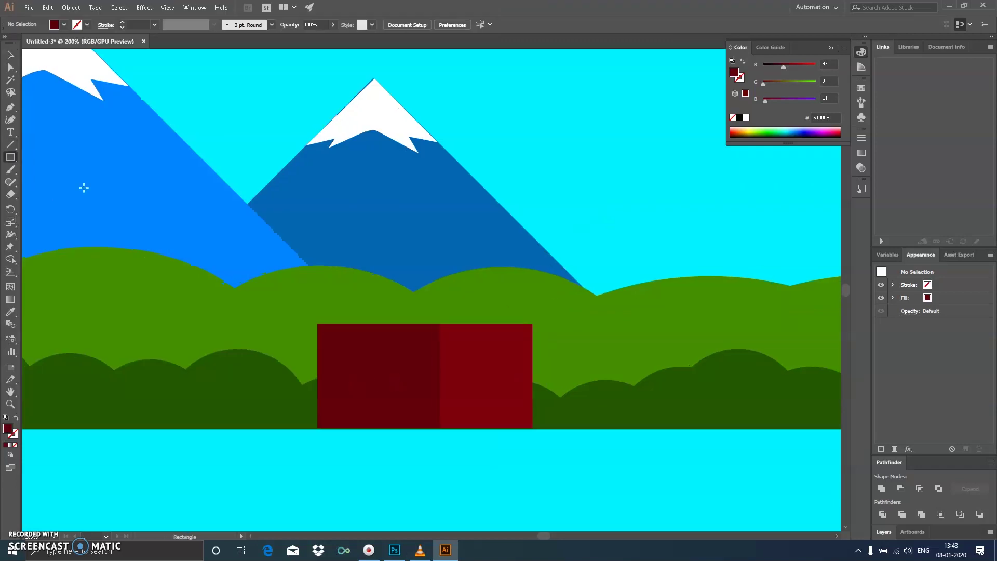
pyautogui.moveTo(315, 323); pyautogui.dragTo(533, 326)
pyautogui.press('v')
pyautogui.scroll(-2, 447, 360)
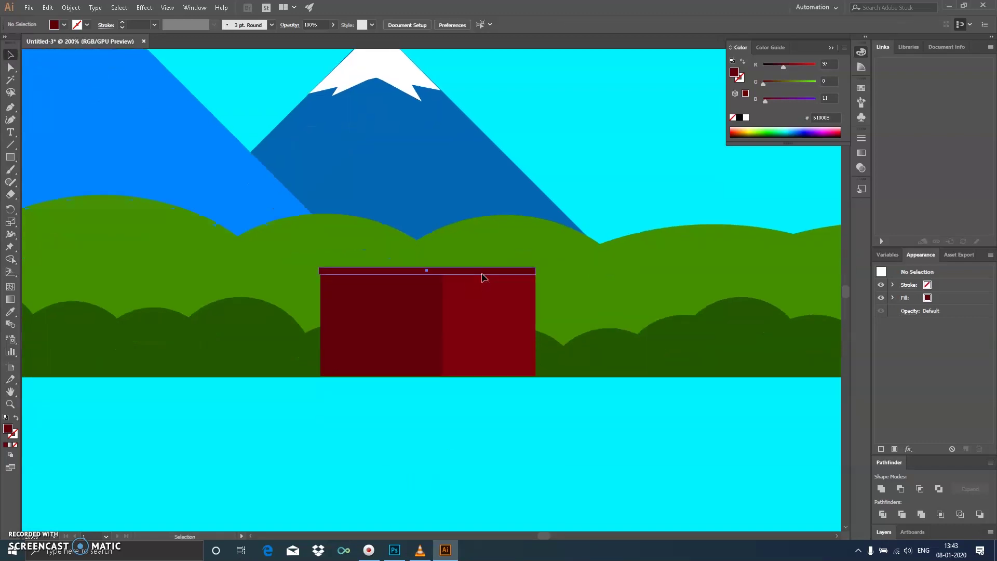
pyautogui.moveTo(492, 276); pyautogui.dragTo(481, 420)
pyautogui.click(531, 445)
# Alt-drag copies of the bar and rotate them into diagonals across the horizontal bar.
pyautogui.click(16, 157)
pyautogui.click(10, 54)
pyautogui.click(440, 420)
pyautogui.moveTo(463, 419); pyautogui.dragTo(475, 419)
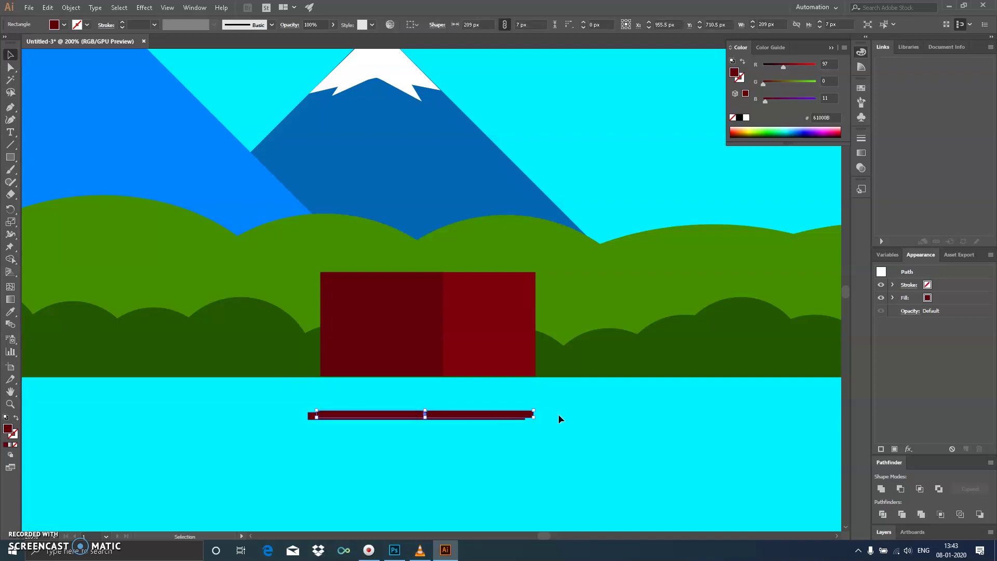
pyautogui.moveTo(537, 410)
pyautogui.mouseDown()
pyautogui.moveTo(469, 429)
pyautogui.moveTo(438, 415)
pyautogui.moveTo(482, 425)
pyautogui.mouseUp()
pyautogui.scroll(-1, 468, 429)
pyautogui.keyDown('shift'); pyautogui.click(407, 379); pyautogui.keyUp('shift')
pyautogui.scroll(1, 406, 380)
pyautogui.click(528, 427)
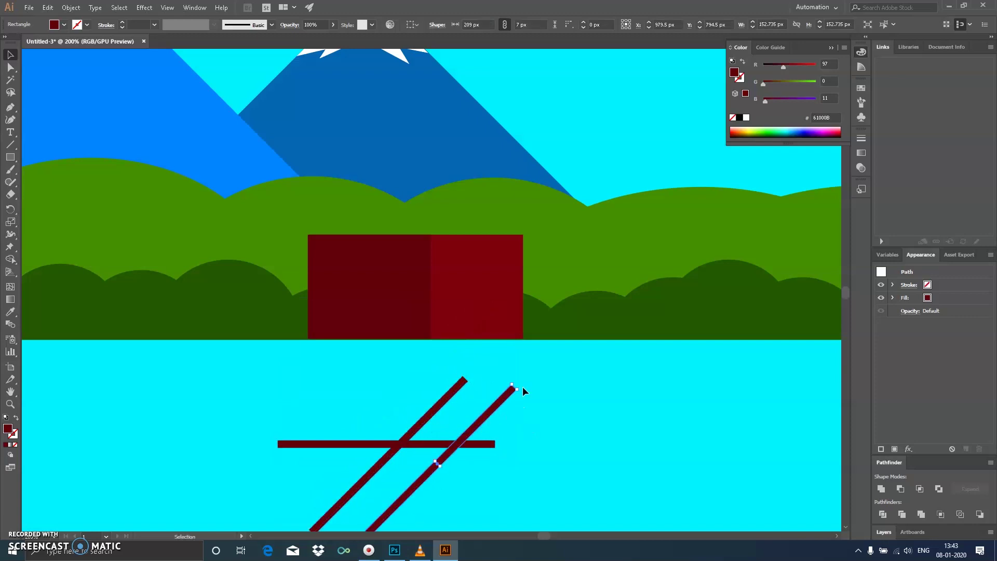
pyautogui.moveTo(522, 390); pyautogui.dragTo(385, 374)
pyautogui.moveTo(416, 436)
pyautogui.mouseDown()
pyautogui.moveTo(500, 435)
pyautogui.moveTo(537, 413)
pyautogui.mouseUp()
# Rotate the two slanted bars symmetrically into a peak above the crossbar.
pyautogui.moveTo(463, 422); pyautogui.dragTo(472, 422)
pyautogui.click(556, 415)
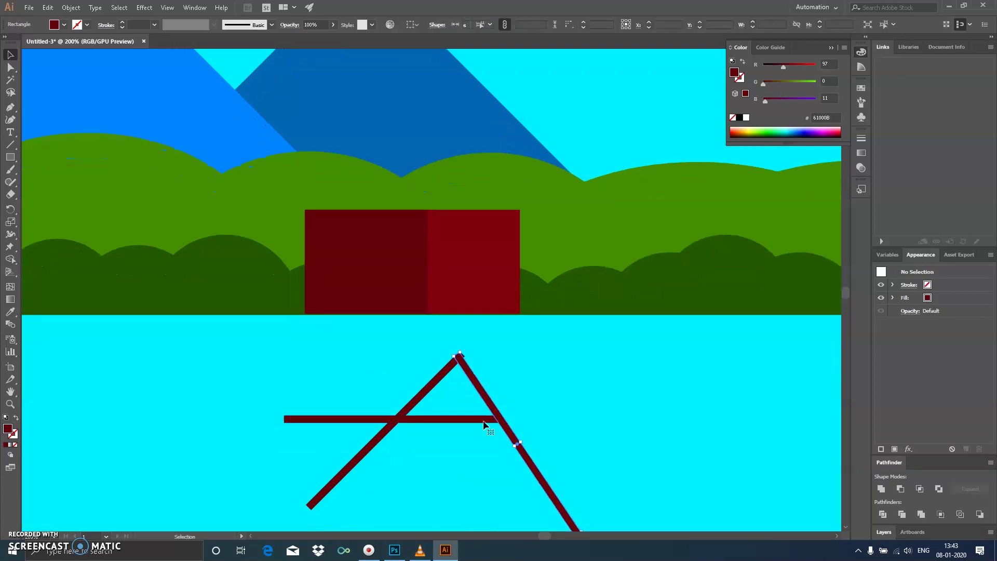
pyautogui.click(483, 423)
pyautogui.moveTo(584, 351); pyautogui.dragTo(612, 357)
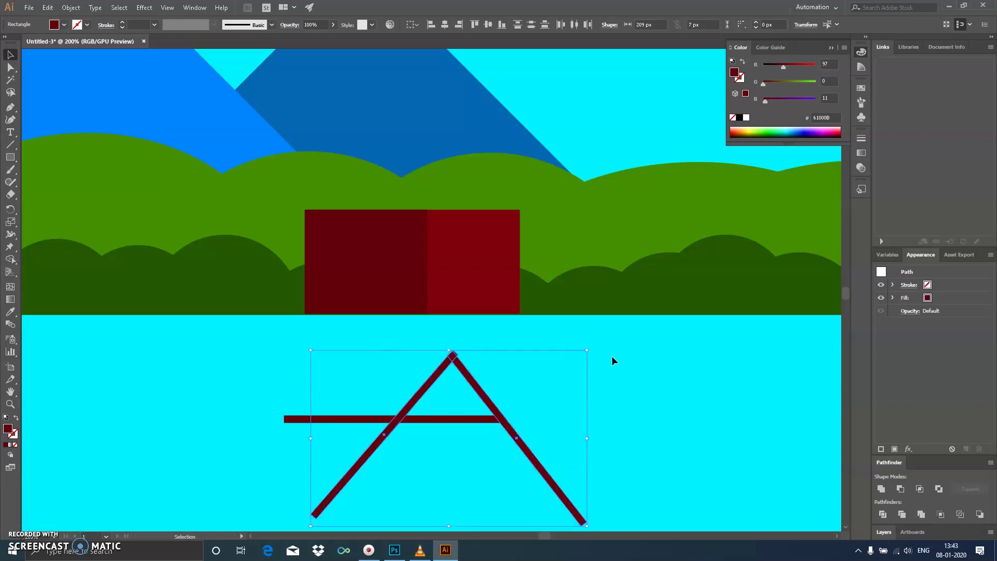
pyautogui.click(545, 445)
pyautogui.moveTo(571, 439); pyautogui.dragTo(309, 443)
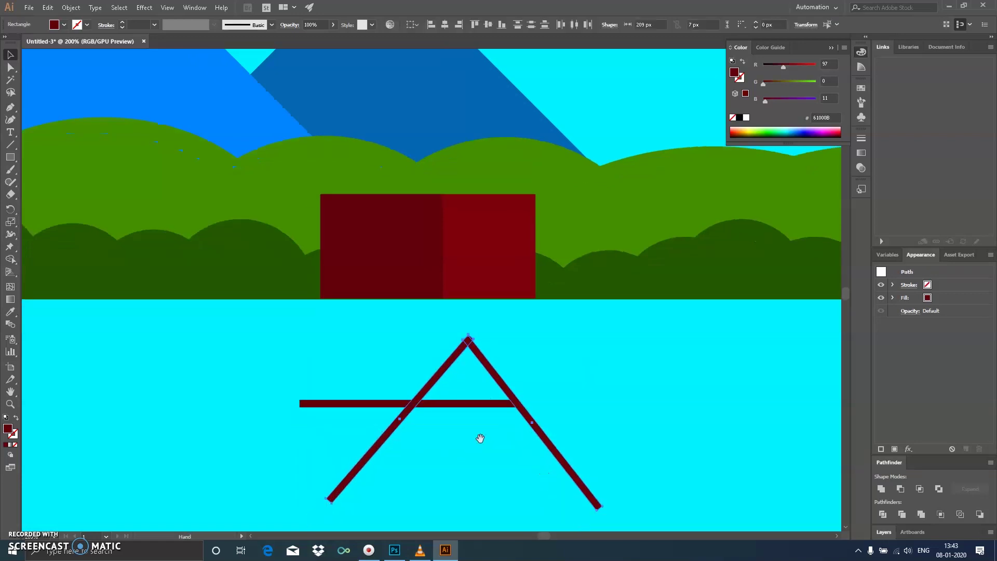
# Try Pathfinder Minus Front on the A's bars, then undo it.
pyautogui.click(509, 353)
pyautogui.click(470, 349)
pyautogui.click(343, 378)
pyautogui.click(350, 404)
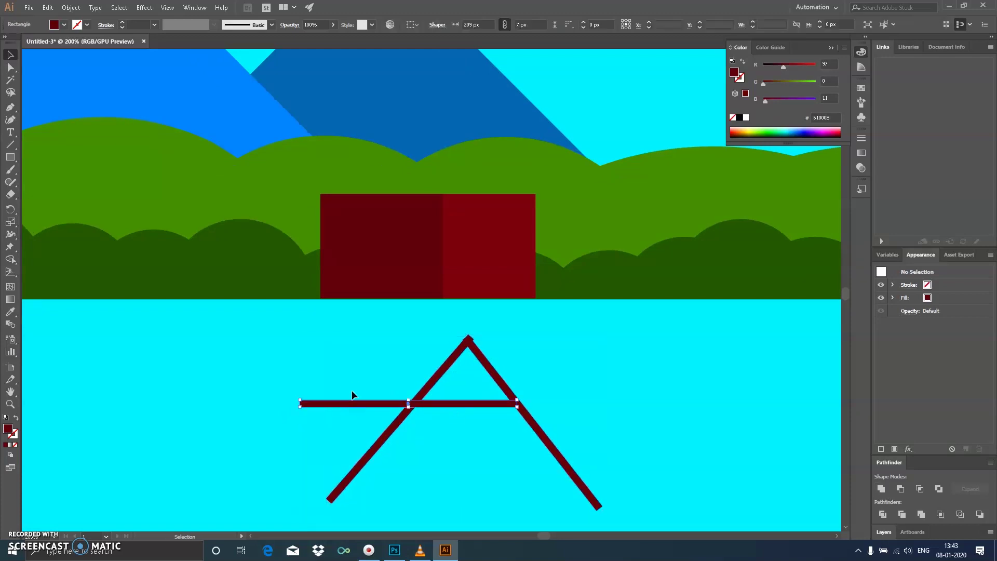
pyautogui.click(511, 398)
pyautogui.hotkey('ctrl', 'a')
pyautogui.click(900, 494)
pyautogui.hotkey('ctrl', 'z')
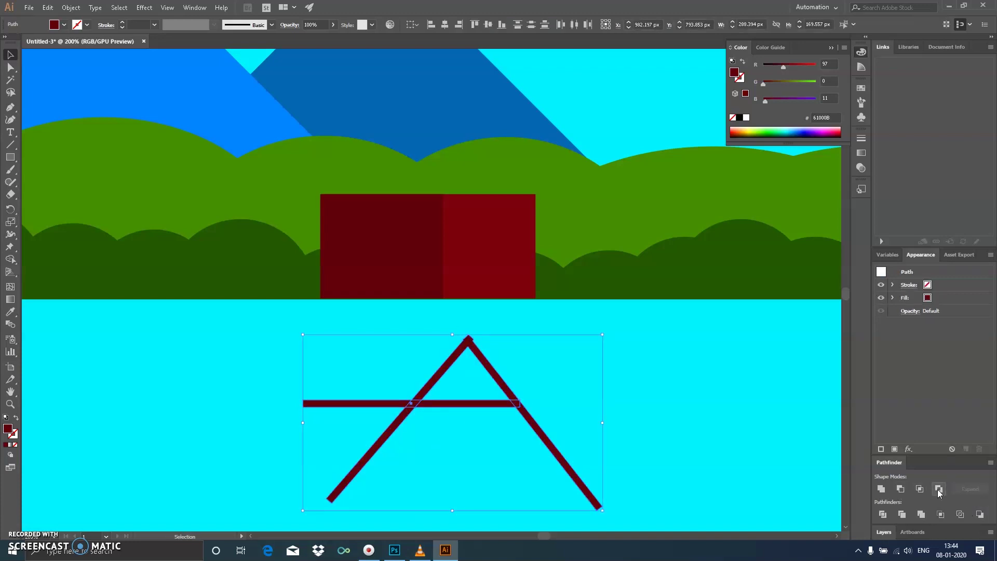
# Delete the A's lower-left leg segment with Direct Selection.
pyautogui.click(644, 403)
pyautogui.click(473, 405)
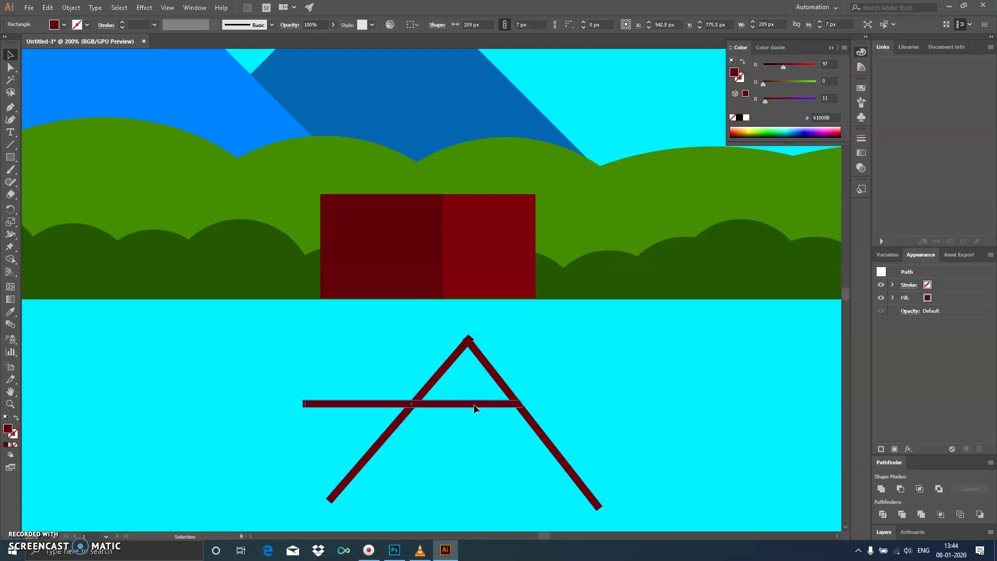
pyautogui.click(563, 398)
pyautogui.click(464, 417)
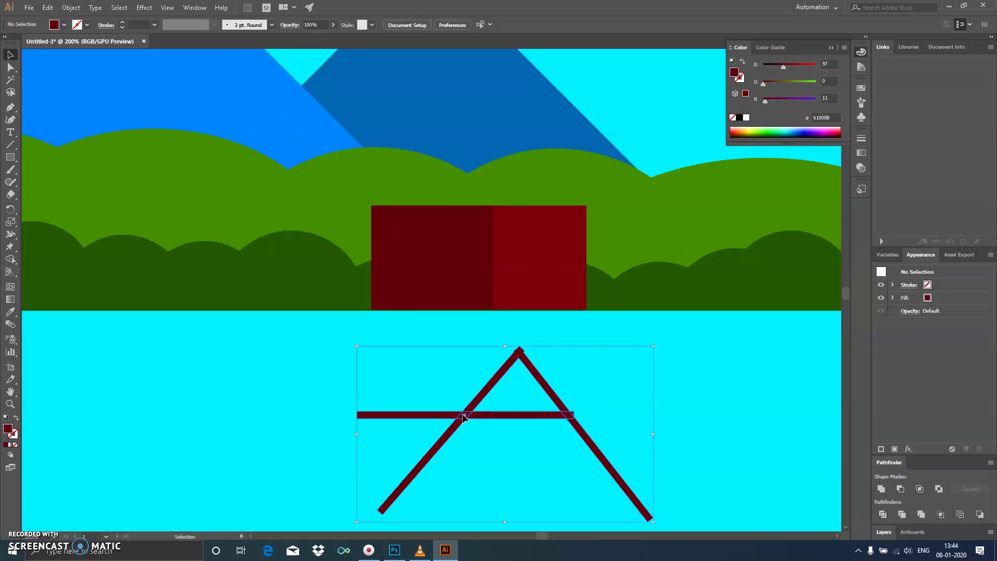
pyautogui.click(549, 433)
pyautogui.scroll(-3, 587, 423)
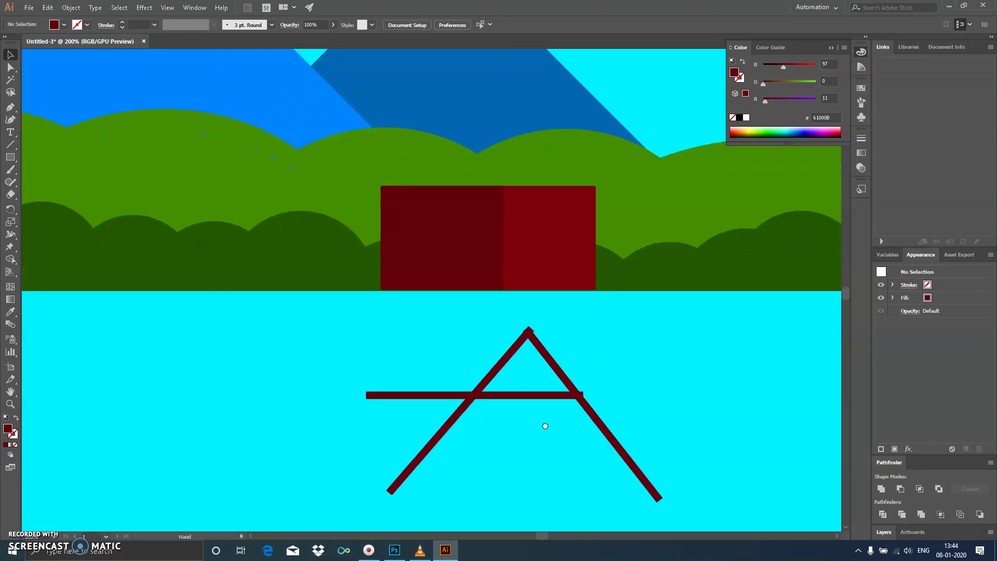
pyautogui.press('a')
pyautogui.click(393, 479)
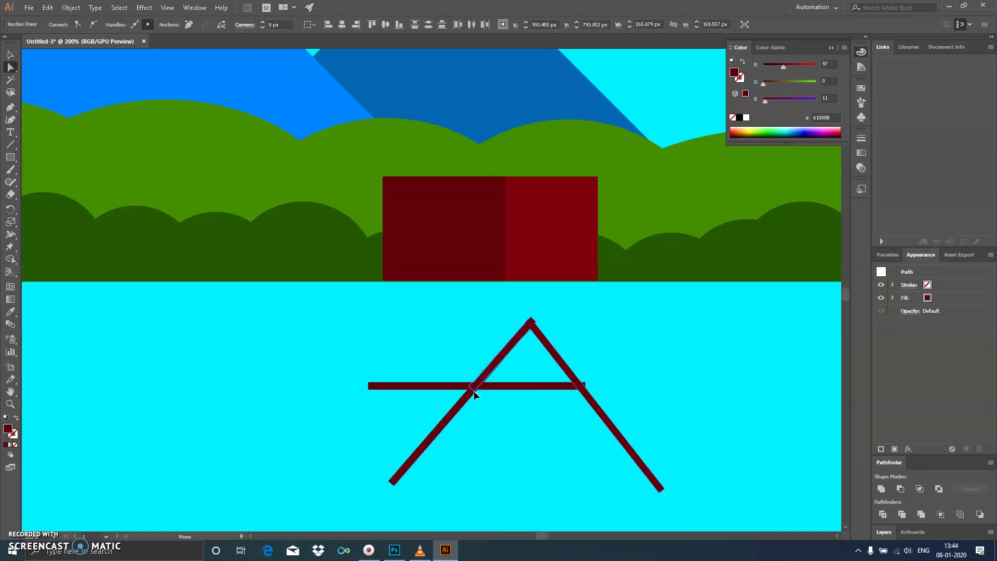
pyautogui.press('Delete')
# Drag the right leg's bottom anchor up onto the crossbar.
pyautogui.moveTo(756, 457); pyautogui.dragTo(572, 526)
pyautogui.moveTo(658, 493)
pyautogui.mouseDown()
pyautogui.moveTo(584, 412)
pyautogui.moveTo(580, 387)
pyautogui.mouseUp()
pyautogui.scroll(1, 578, 335)
pyautogui.keyDown('ctrl'); pyautogui.click(540, 351); pyautogui.keyUp('ctrl')
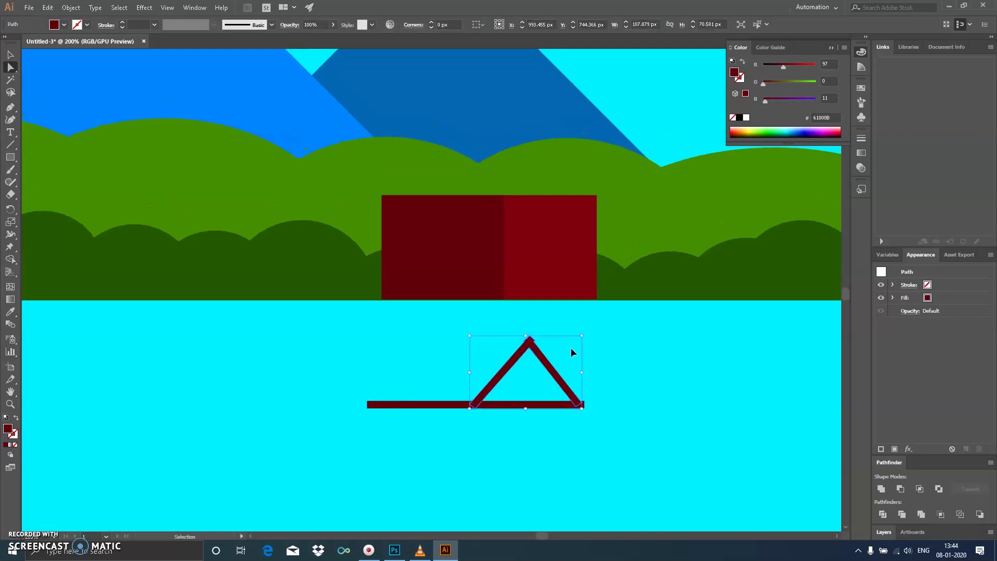
pyautogui.scroll(4, 572, 347)
pyautogui.scroll(3, 525, 335)
# Adjust the apex anchors into a clean sharp peak.
pyautogui.click(458, 289)
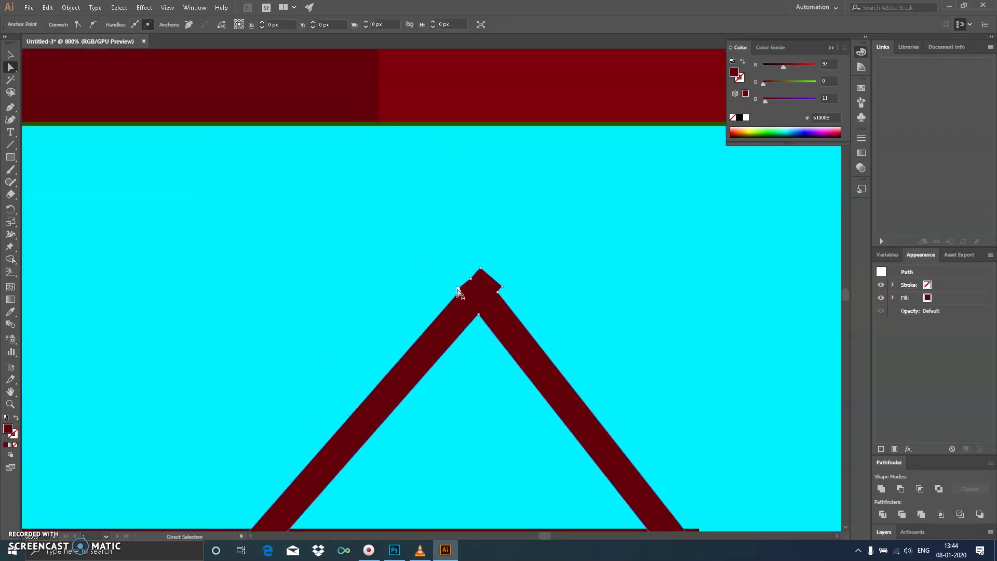
pyautogui.click(436, 280)
pyautogui.moveTo(435, 278); pyautogui.dragTo(464, 296)
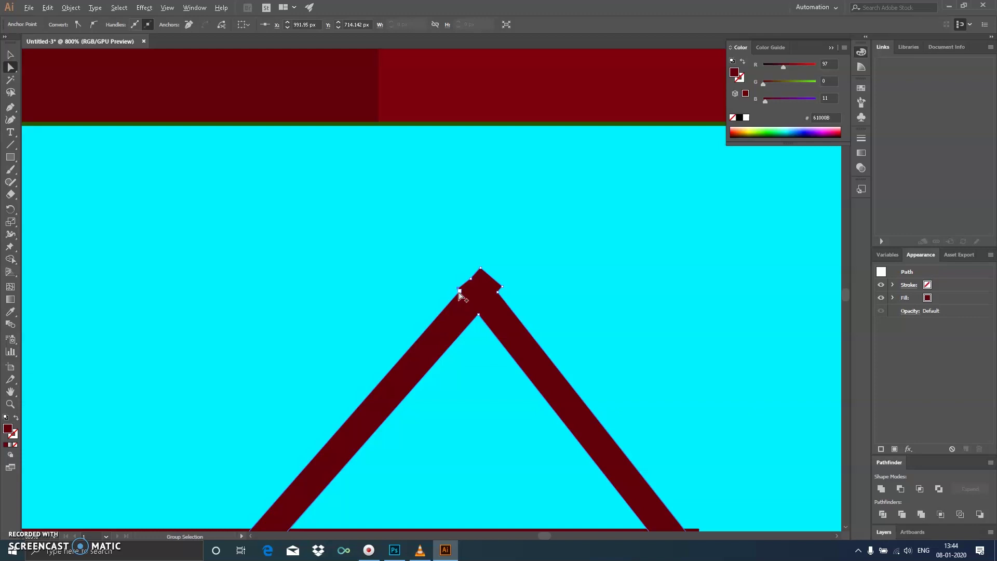
pyautogui.click(464, 293)
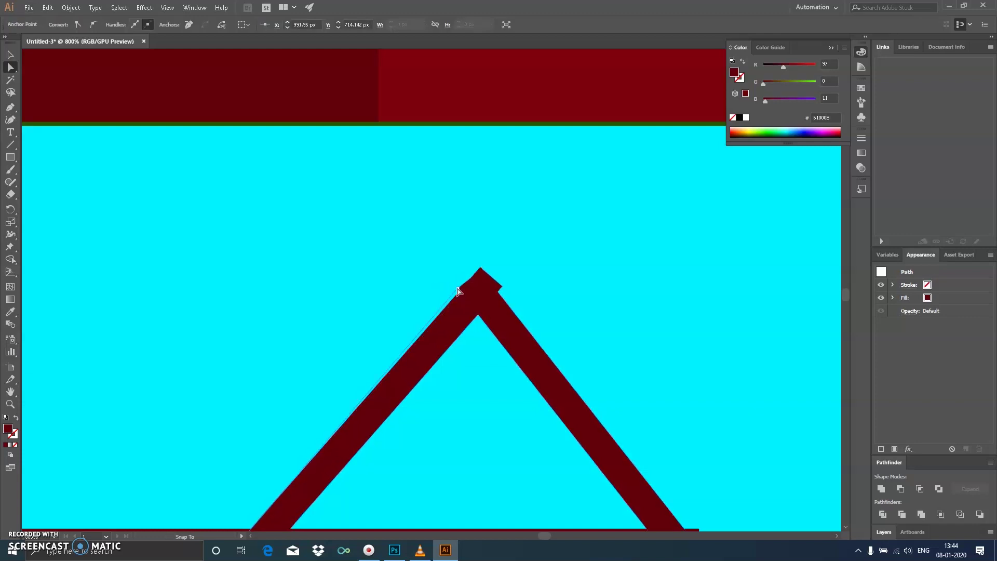
pyautogui.click(460, 291)
pyautogui.click(501, 287)
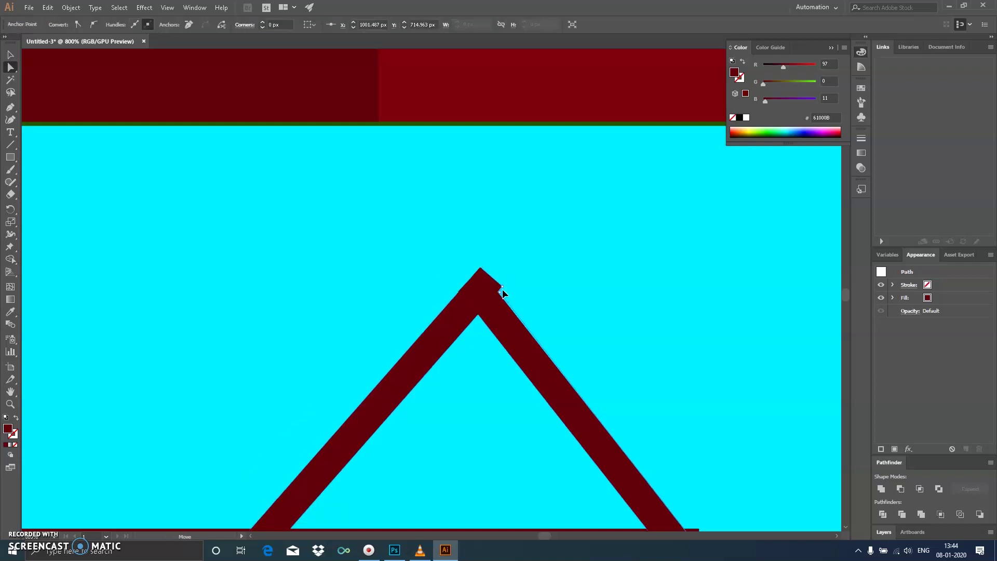
pyautogui.click(525, 304)
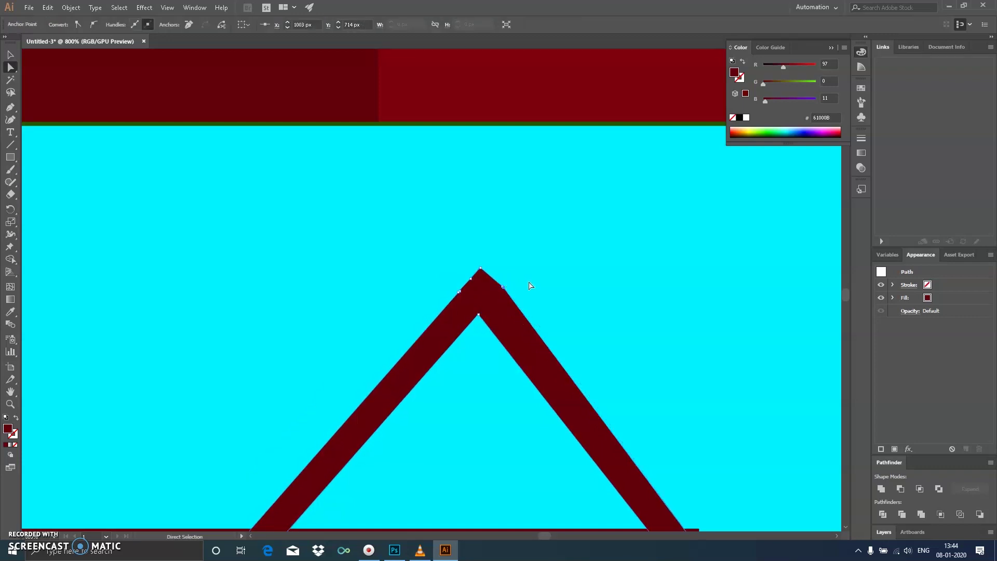
pyautogui.click(500, 315)
pyautogui.scroll(2, 480, 276)
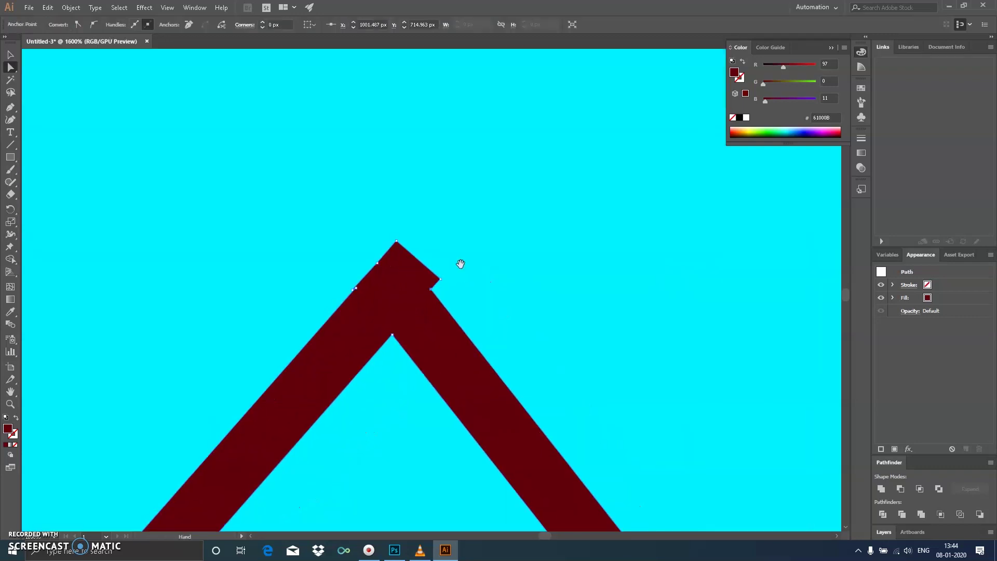
pyautogui.click(437, 304)
pyautogui.moveTo(438, 305); pyautogui.dragTo(426, 315)
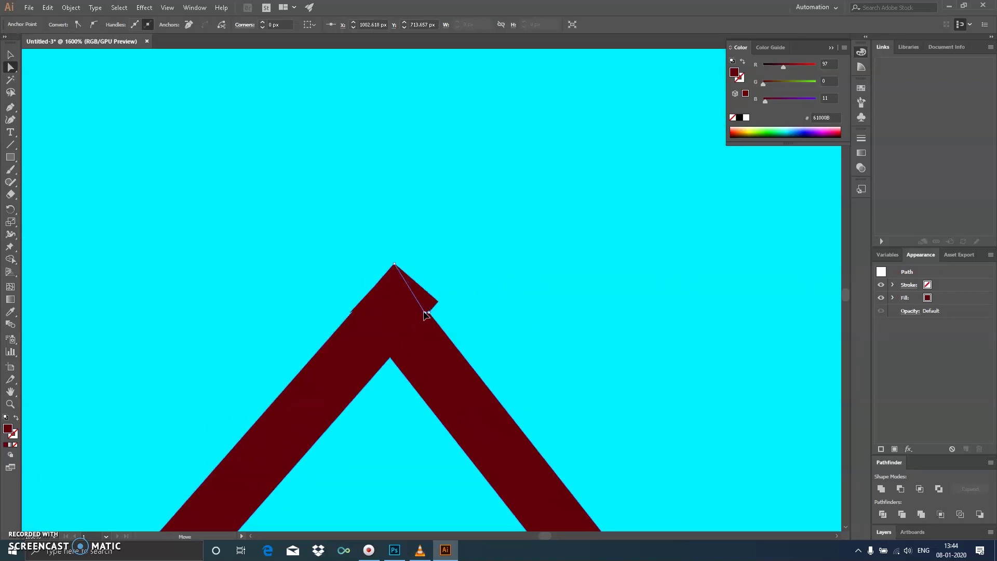
pyautogui.moveTo(425, 310); pyautogui.dragTo(426, 312)
# Straighten the left and right edges leading to the peak.
pyautogui.press('v')
pyautogui.scroll(2, 405, 309)
pyautogui.press('a')
pyautogui.moveTo(199, 338); pyautogui.dragTo(228, 305)
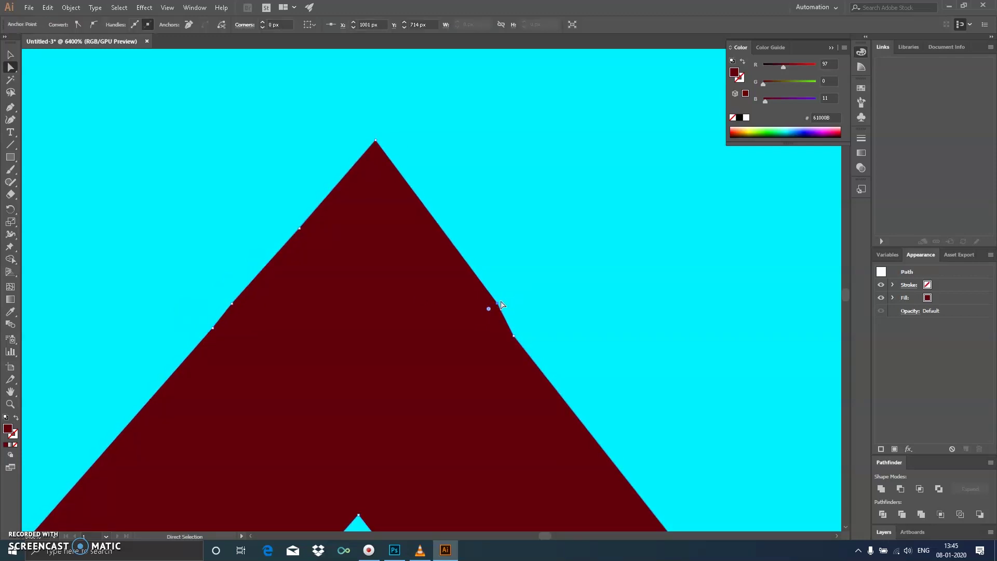
pyautogui.moveTo(499, 311)
pyautogui.mouseDown()
pyautogui.moveTo(500, 323)
pyautogui.moveTo(467, 269)
pyautogui.mouseUp()
pyautogui.click(479, 233)
pyautogui.moveTo(467, 269)
pyautogui.mouseDown()
pyautogui.moveTo(465, 237)
pyautogui.moveTo(460, 260)
pyautogui.mouseUp()
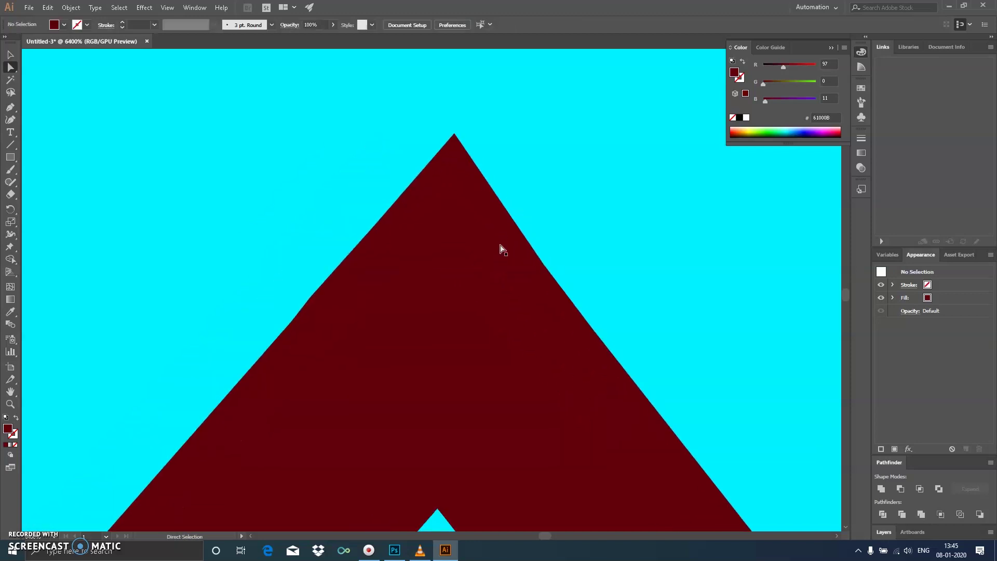
# Pull the crossbar's right end back to meet the left leg.
pyautogui.hotkey('ctrl', '-')
pyautogui.hotkey('ctrl', '-')
pyautogui.hotkey('ctrl', '-')
pyautogui.hotkey('ctrl', '-')
pyautogui.hotkey('ctrl', '-')
pyautogui.hotkey('ctrl', '-')
pyautogui.hotkey('ctrl', '-')
pyautogui.hotkey('ctrl', '-')
pyautogui.hotkey('ctrl', '-')
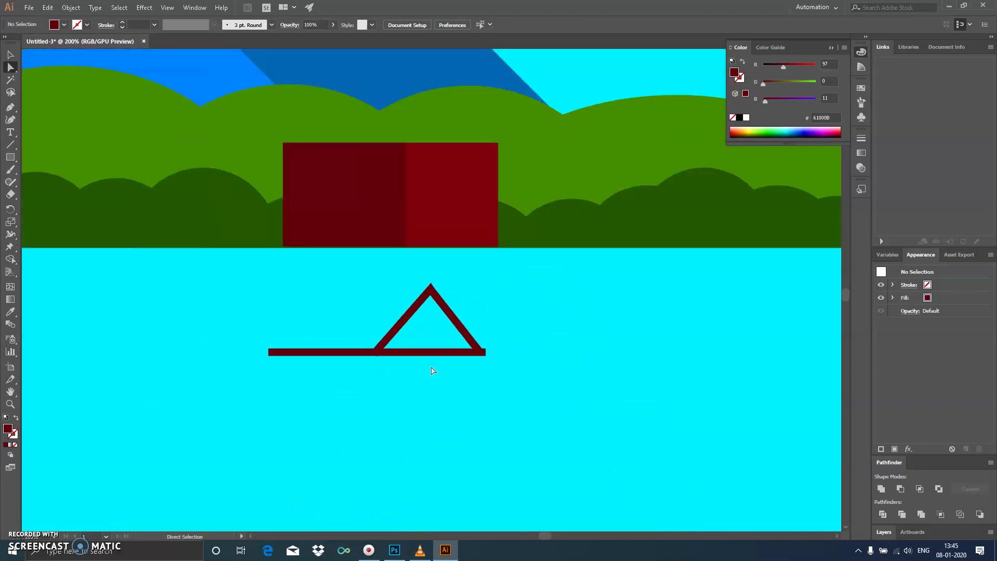
pyautogui.click(429, 353)
pyautogui.click(433, 387)
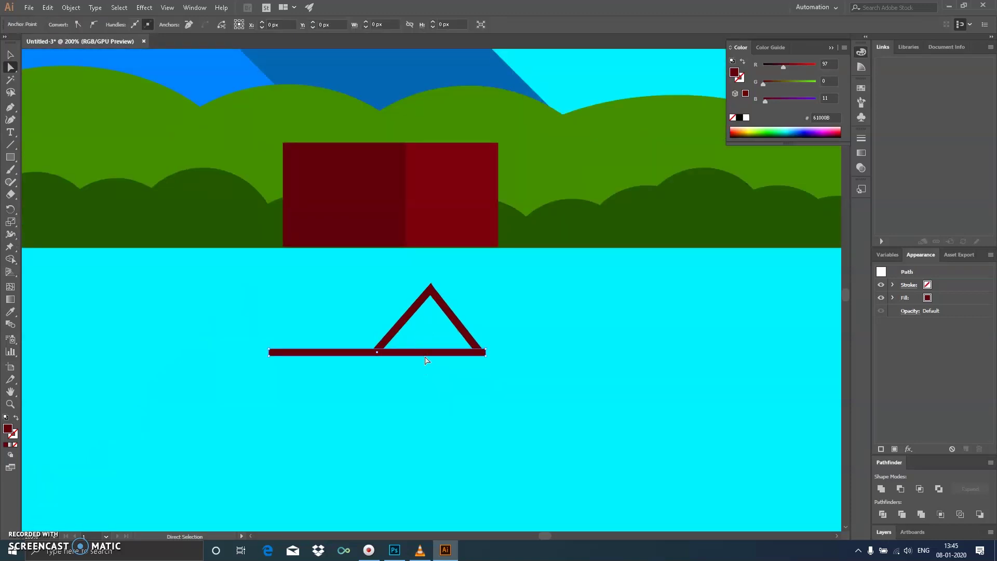
pyautogui.click(484, 354)
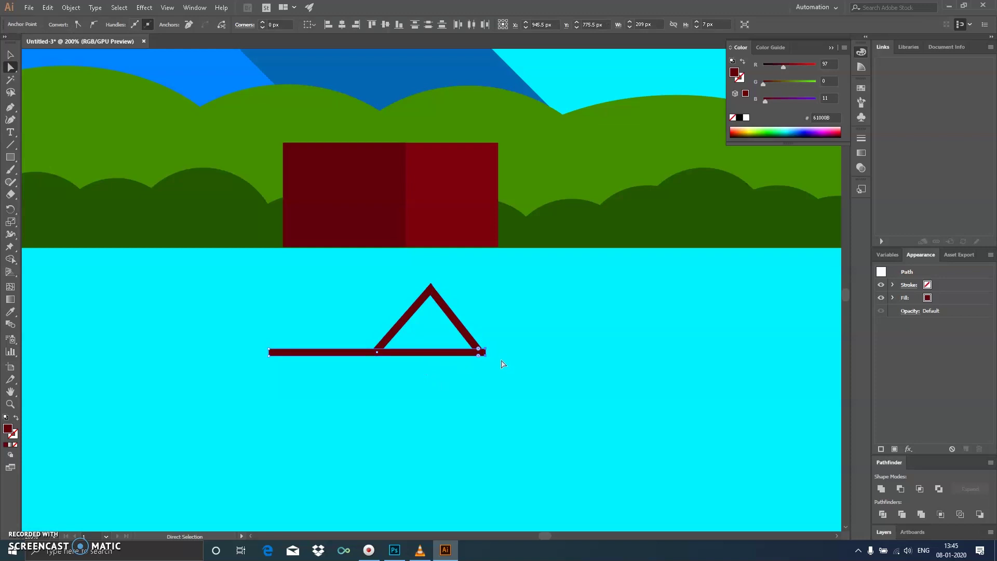
pyautogui.hotkey('ctrl', '+')
pyautogui.hotkey('ctrl', '+')
pyautogui.hotkey('ctrl', '+')
pyautogui.hotkey('ctrl', '+')
pyautogui.moveTo(428, 336)
pyautogui.mouseDown()
pyautogui.moveTo(572, 338)
pyautogui.moveTo(165, 331)
pyautogui.mouseUp()
pyautogui.moveTo(652, 337); pyautogui.dragTo(404, 341)
pyautogui.moveTo(747, 332); pyautogui.dragTo(773, 348)
pyautogui.click(666, 373)
pyautogui.click(341, 355)
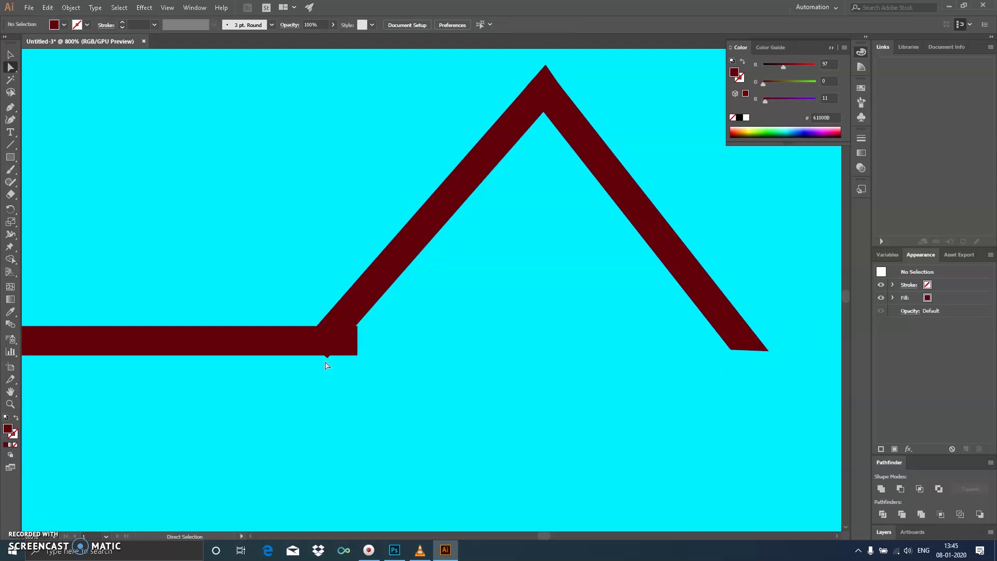
pyautogui.moveTo(341, 355); pyautogui.dragTo(334, 347)
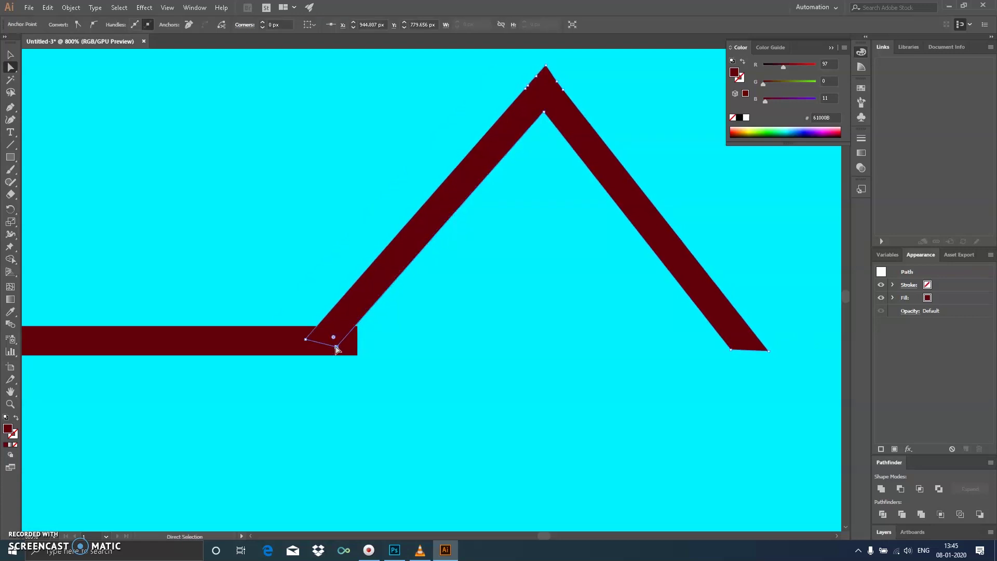
pyautogui.click(415, 341)
# Move the peaked roof path up onto the top of the house.
pyautogui.hotkey('ctrl', '-')
pyautogui.hotkey('ctrl', '-')
pyautogui.hotkey('ctrl', '-')
pyautogui.click(235, 309)
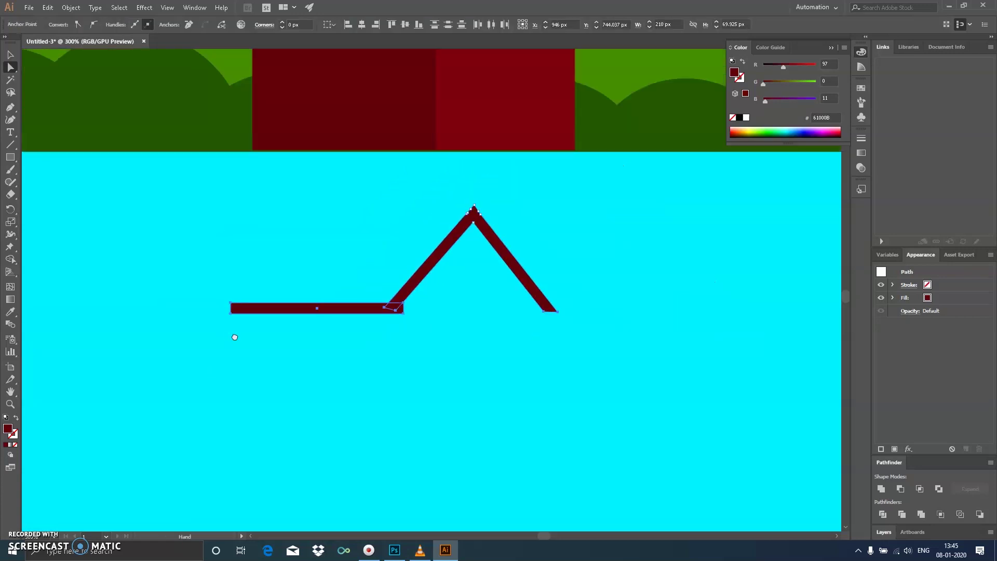
pyautogui.scroll(3, 415, 312)
pyautogui.moveTo(422, 431)
pyautogui.mouseDown()
pyautogui.moveTo(481, 290)
pyautogui.moveTo(422, 430)
pyautogui.mouseUp()
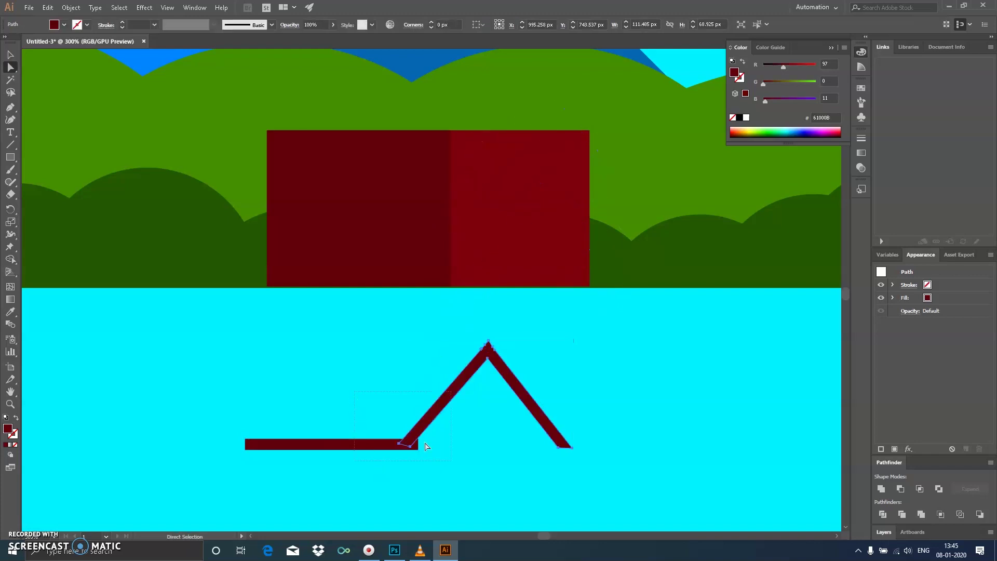
pyautogui.scroll(3, 437, 362)
pyautogui.moveTo(442, 507); pyautogui.dragTo(463, 189)
# Recolour the roof trim light grey through the colour picker.
pyautogui.scroll(3, 540, 289)
pyautogui.hscroll(1, 471, 314)
pyautogui.scroll(1, 471, 313)
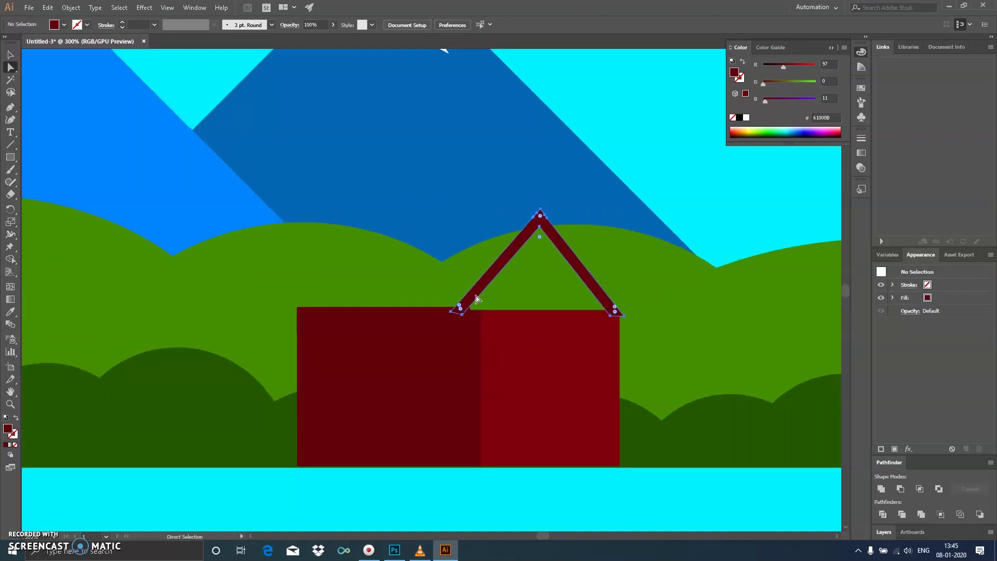
pyautogui.moveTo(783, 67)
pyautogui.mouseDown()
pyautogui.moveTo(822, 85)
pyautogui.moveTo(785, 102)
pyautogui.mouseUp()
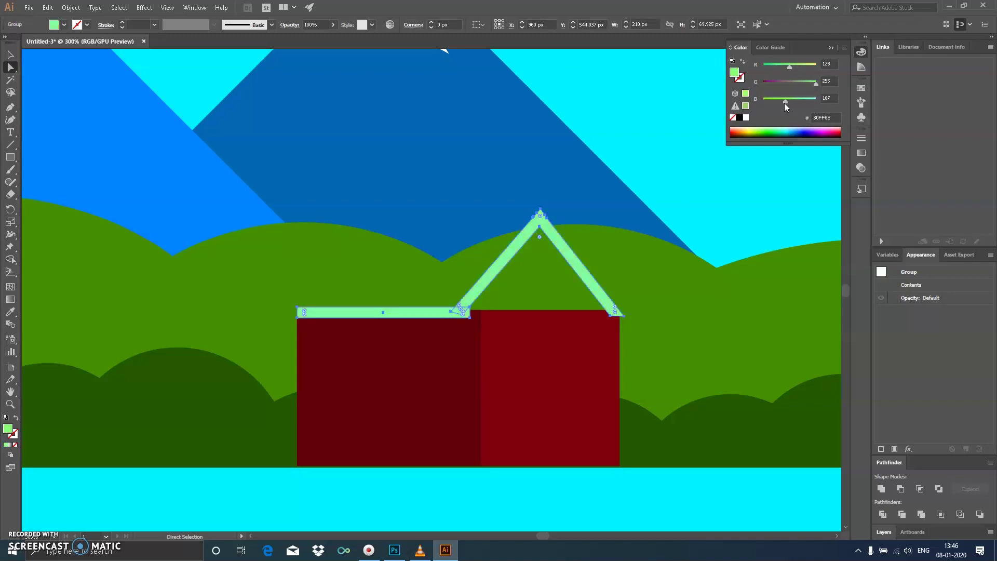
pyautogui.doubleClick(734, 73)
pyautogui.write('cccccc')
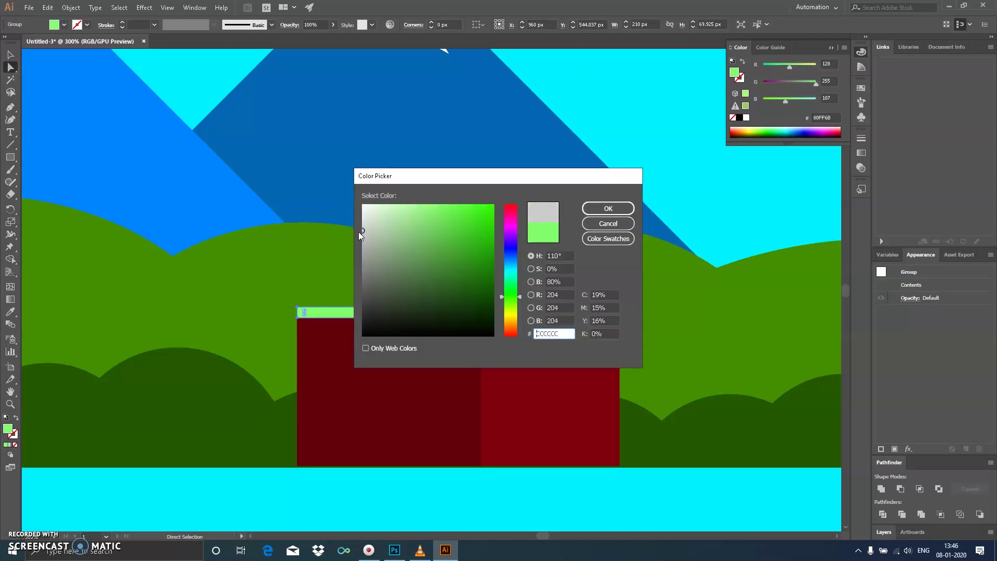
pyautogui.click(607, 209)
pyautogui.hotkey('ctrl', 'shift', 'a')
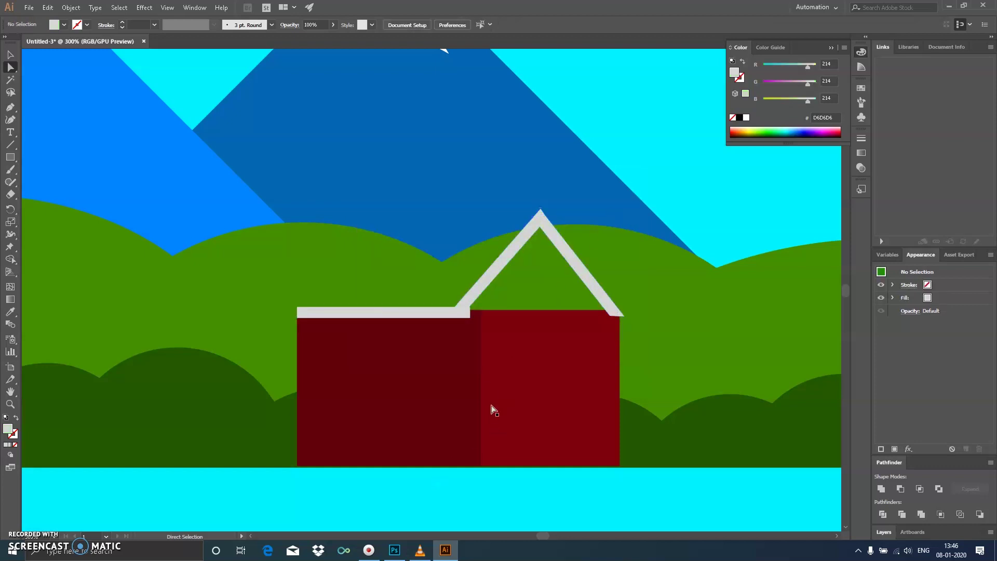
pyautogui.click(471, 322)
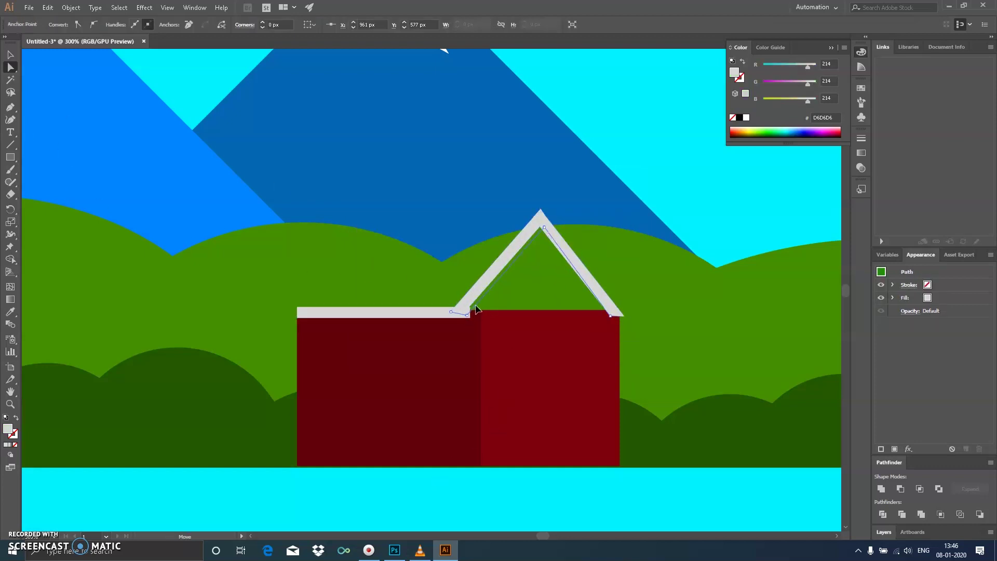
pyautogui.hotkey('ctrl', 'shift', 'a')
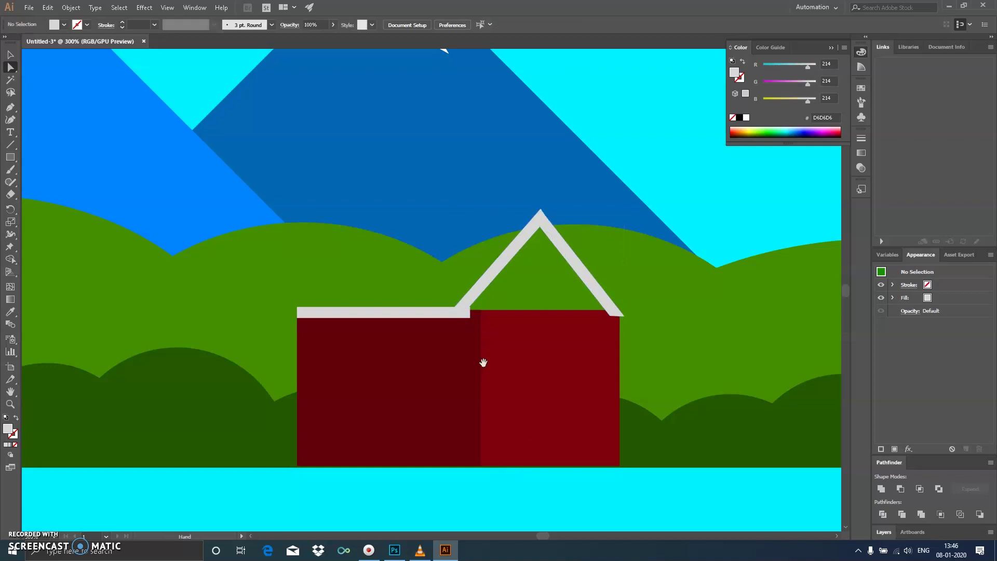
# Drag the darker left wall's right edge in until it reads 110 px wide.
pyautogui.click(483, 363)
pyautogui.press('v')
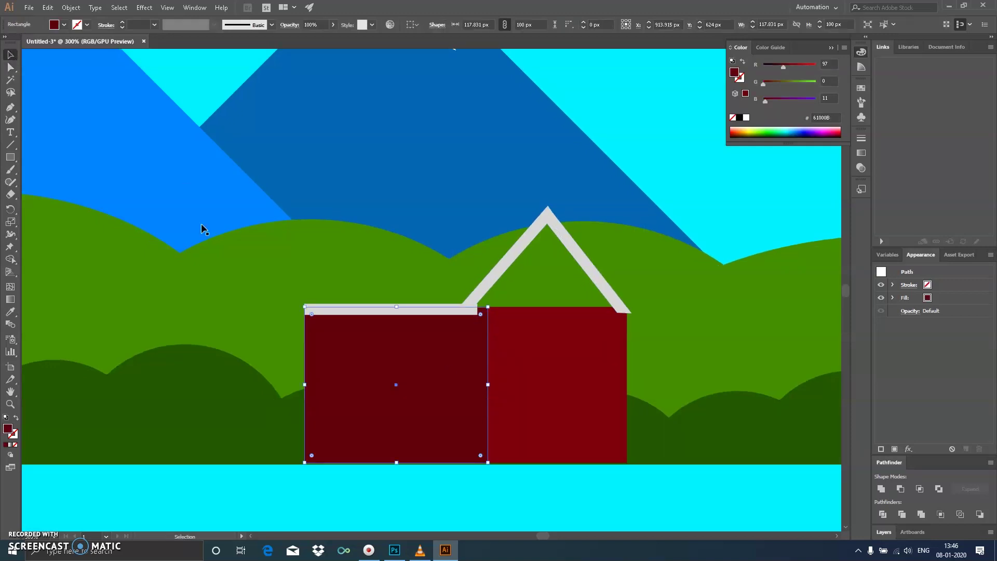
pyautogui.moveTo(487, 385)
pyautogui.mouseDown()
pyautogui.moveTo(476, 385)
pyautogui.moveTo(489, 354)
pyautogui.mouseUp()
pyautogui.hotkey('ctrl', 'shift', 'a')
# Draw a rectangle above the left wall reaching the roof peak and fill it dark grey.
pyautogui.click(11, 158)
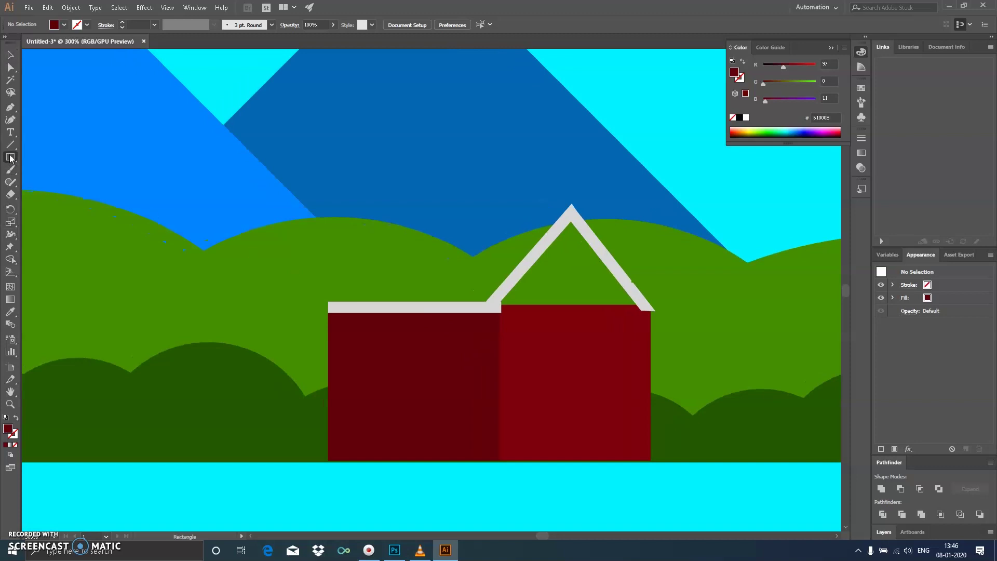
pyautogui.moveTo(324, 229)
pyautogui.mouseDown()
pyautogui.moveTo(495, 314)
pyautogui.moveTo(566, 308)
pyautogui.mouseUp()
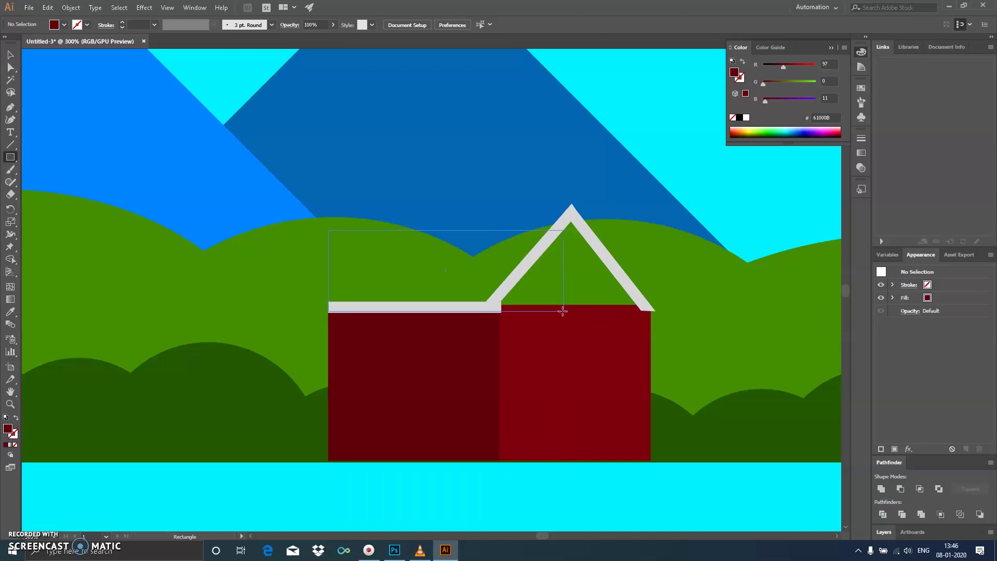
pyautogui.moveTo(565, 307); pyautogui.dragTo(571, 312)
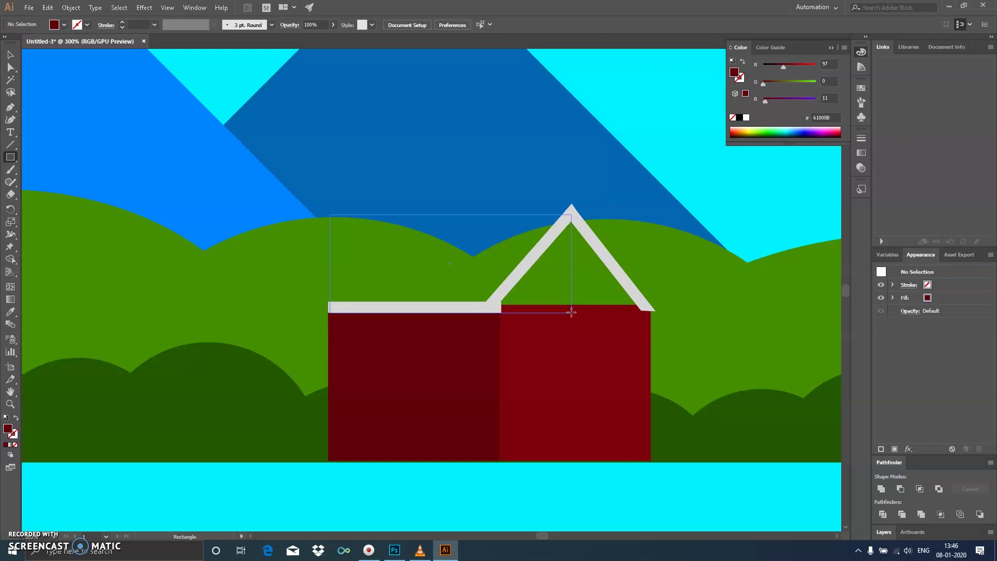
pyautogui.moveTo(571, 312); pyautogui.dragTo(571, 313)
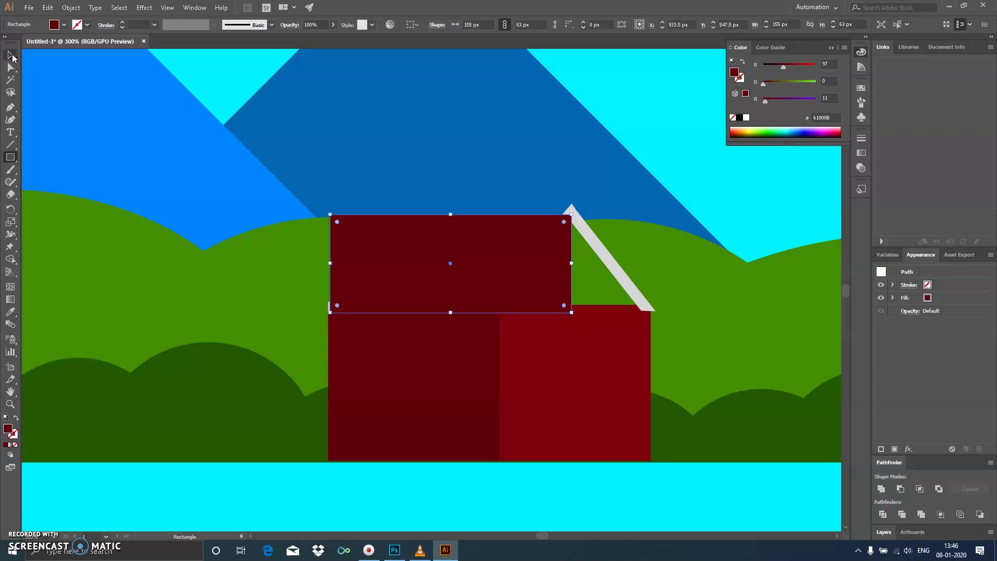
pyautogui.click(11, 55)
pyautogui.doubleClick(8, 429)
pyautogui.moveTo(378, 285); pyautogui.dragTo(359, 282)
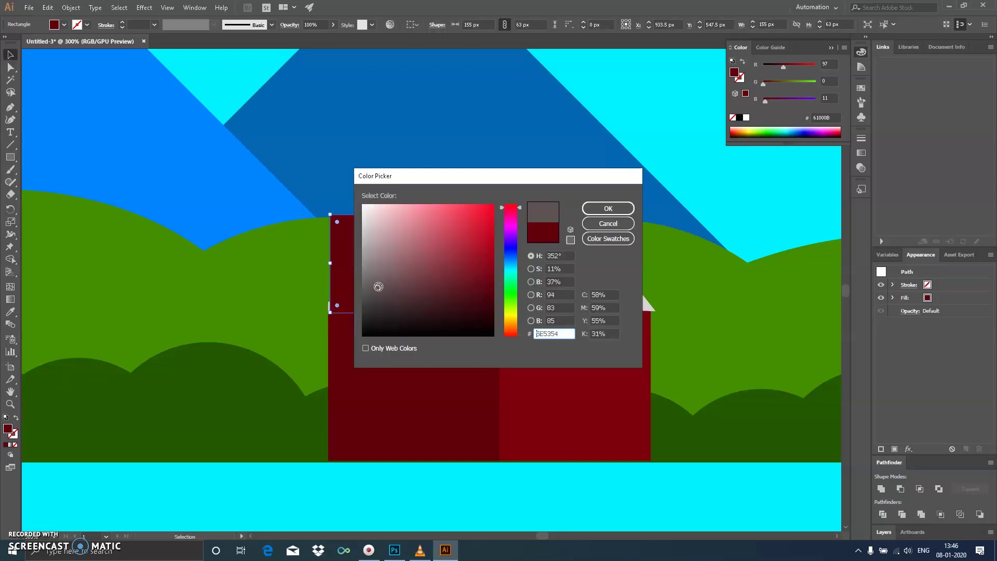
pyautogui.click(607, 209)
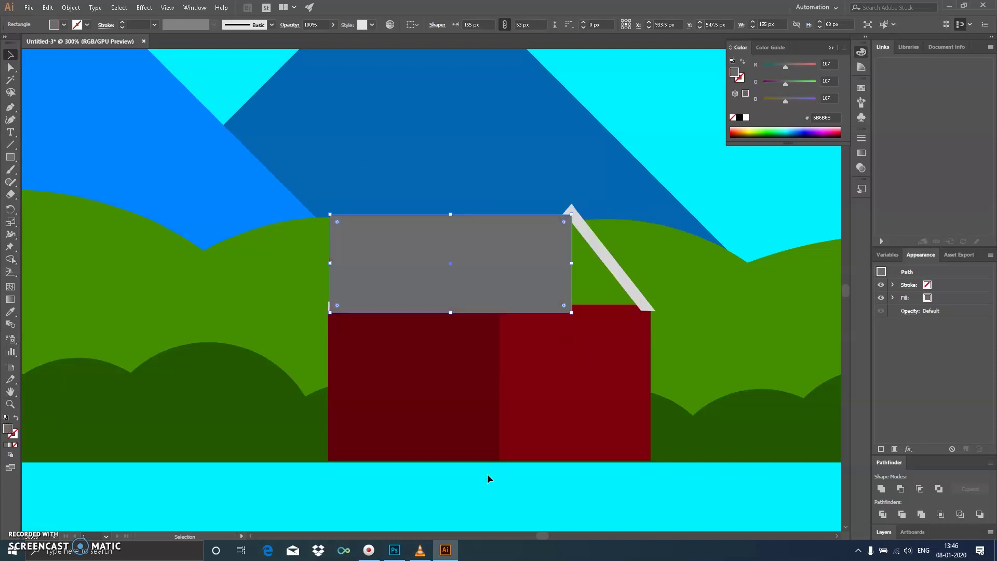
# Bring the white roof trim in front of the grey roof block.
pyautogui.rightClick(594, 244)
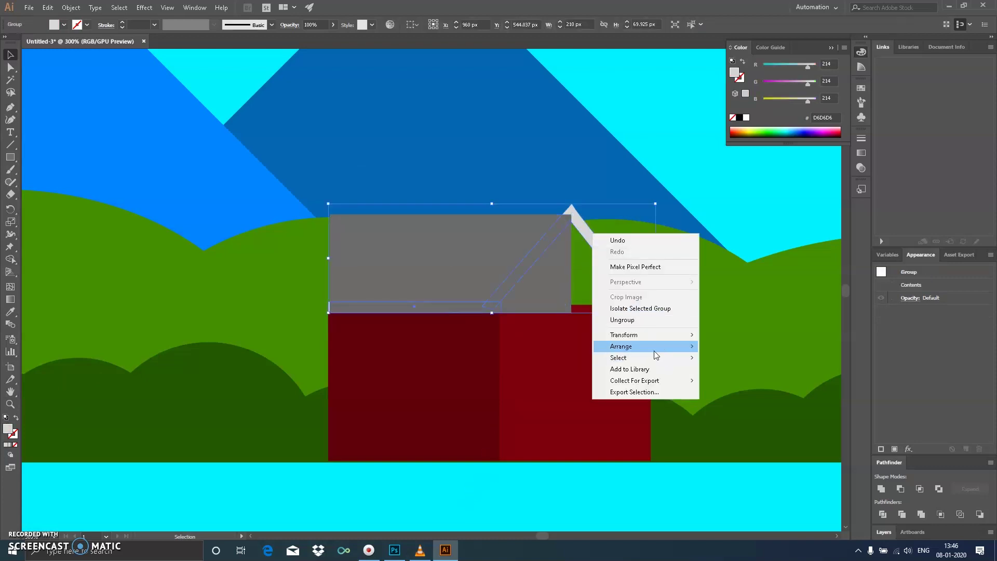
pyautogui.click(740, 365)
pyautogui.click(599, 447)
pyautogui.click(555, 306)
pyautogui.click(574, 322)
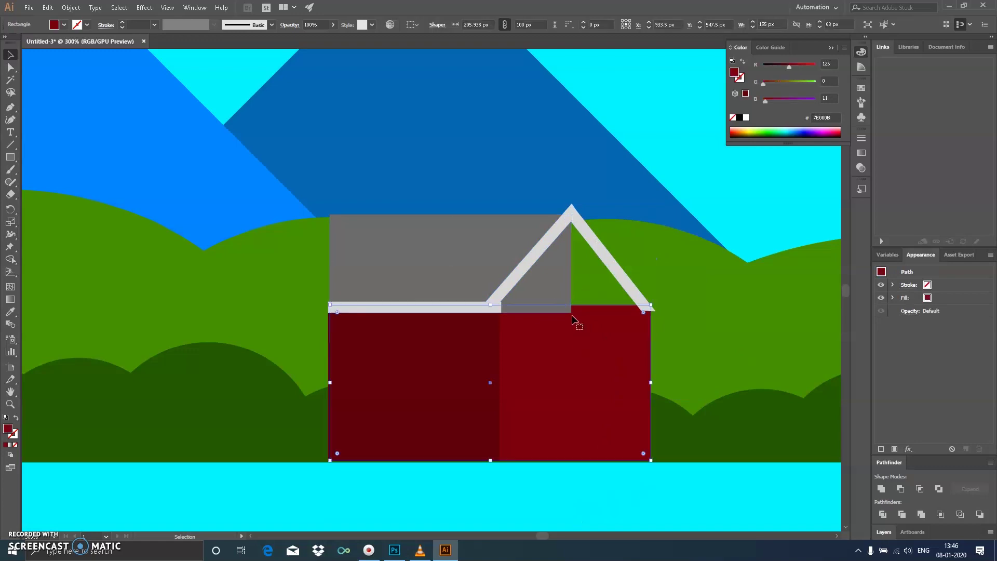
pyautogui.click(11, 67)
# Pull the grey block's bottom-right corner in under the roof slope.
pyautogui.click(587, 386)
pyautogui.click(569, 322)
pyautogui.moveTo(571, 316); pyautogui.dragTo(499, 312)
pyautogui.hotkey('ctrl', 'z')
pyautogui.click(582, 459)
pyautogui.click(572, 311)
pyautogui.moveTo(571, 310); pyautogui.dragTo(491, 311)
pyautogui.click(555, 347)
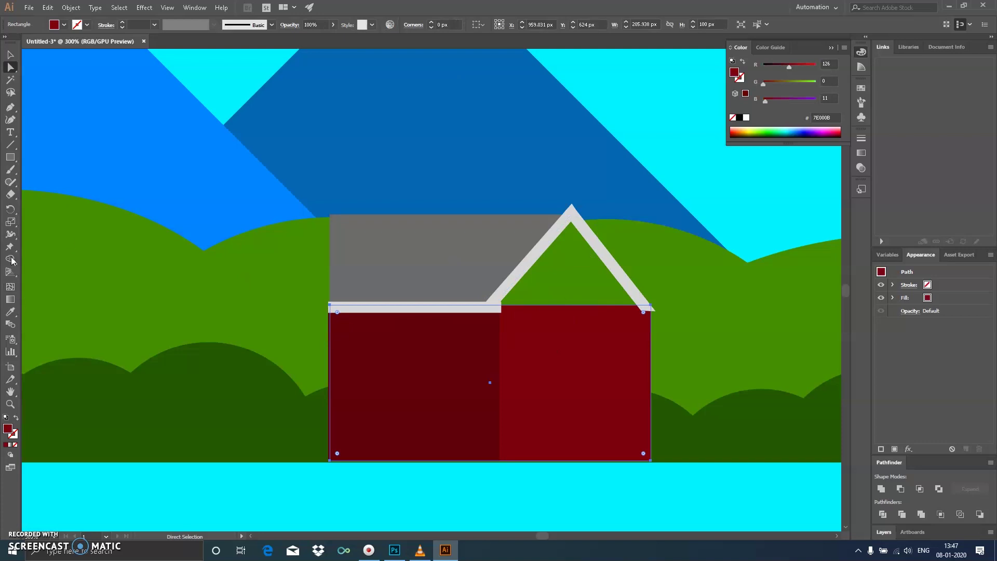
# Draw a red rectangle over the gable and drag its top corners into a triangle.
pyautogui.click(9, 157)
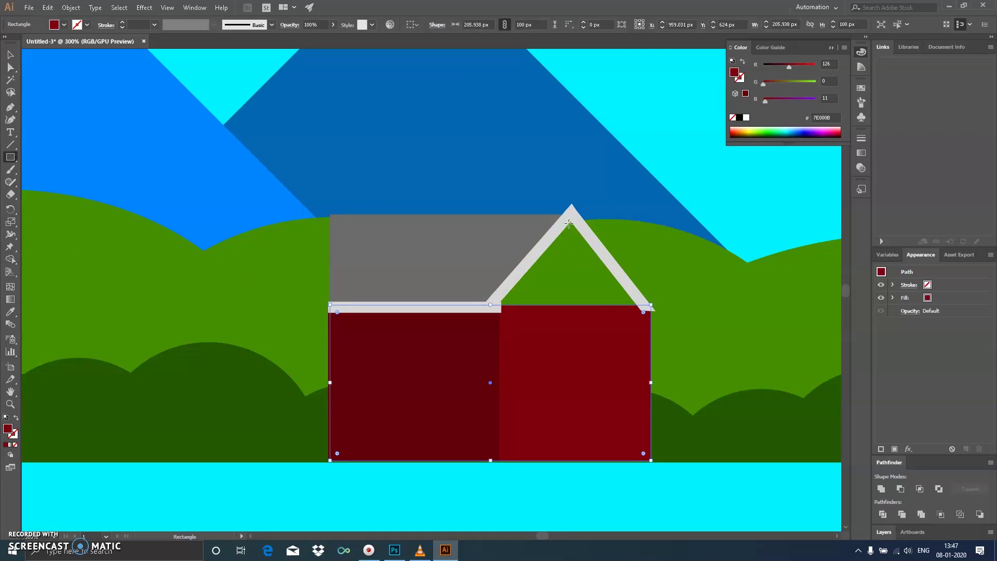
pyautogui.moveTo(645, 322)
pyautogui.mouseDown()
pyautogui.moveTo(489, 218)
pyautogui.moveTo(494, 201)
pyautogui.mouseUp()
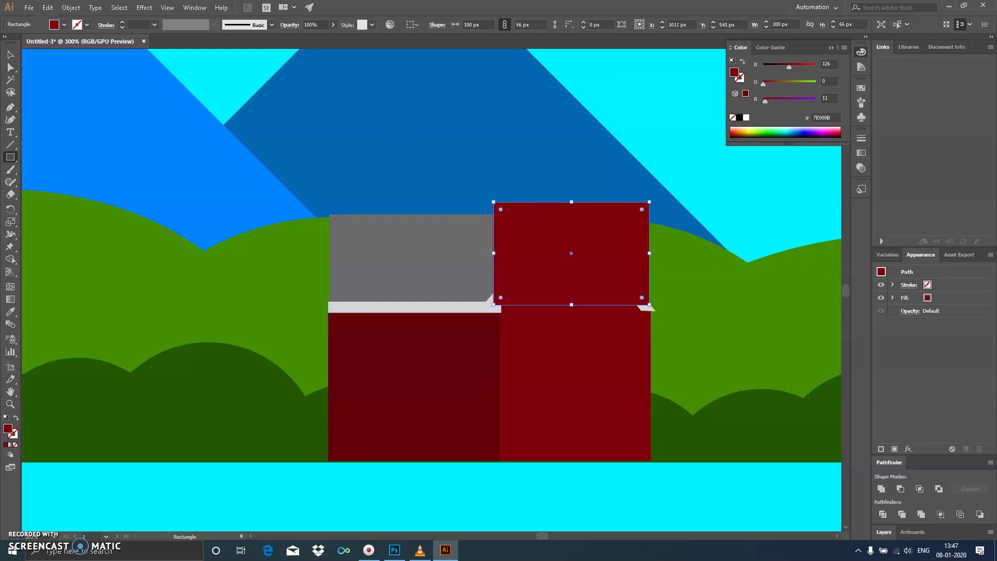
pyautogui.press('a')
pyautogui.moveTo(493, 202)
pyautogui.mouseDown()
pyautogui.moveTo(567, 236)
pyautogui.moveTo(589, 221)
pyautogui.mouseUp()
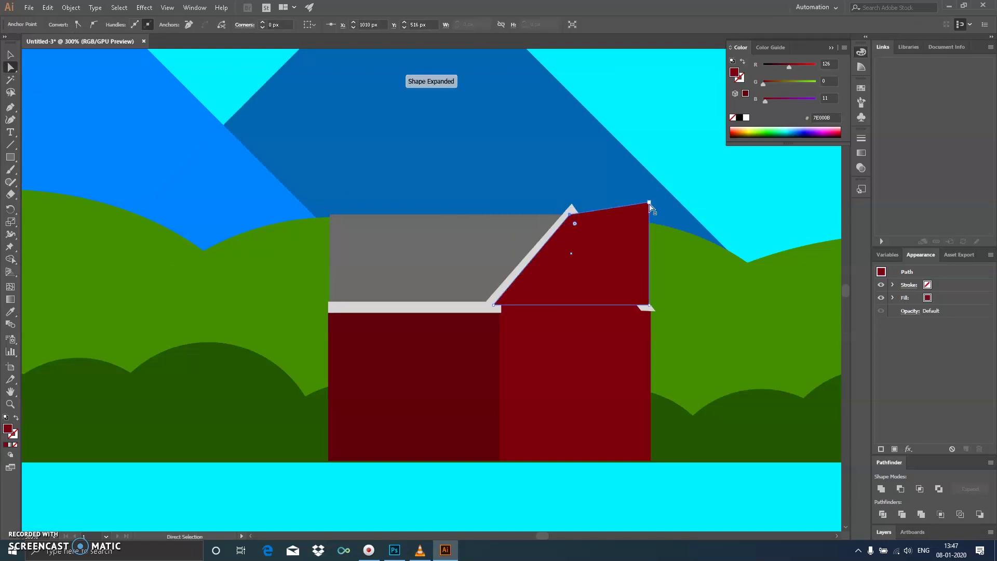
pyautogui.moveTo(649, 202); pyautogui.dragTo(650, 305)
# Bring the roof trim group in front of the red gable.
pyautogui.click(9, 54)
pyautogui.click(463, 312)
pyautogui.rightClick(463, 311)
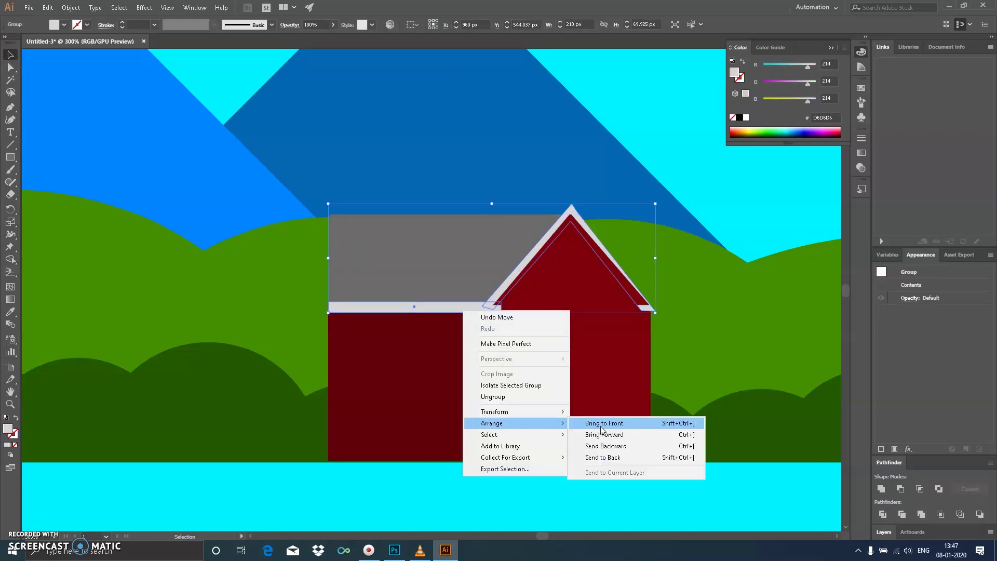
pyautogui.click(602, 423)
pyautogui.moveTo(529, 337); pyautogui.dragTo(518, 323)
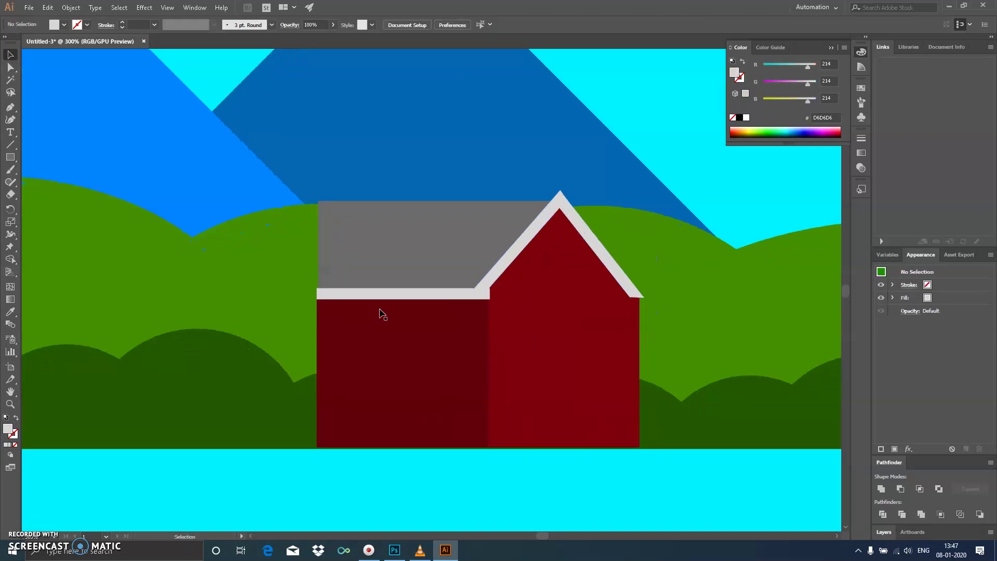
# Shorten the house by raising the bottom corners of both walls.
pyautogui.click(463, 374)
pyautogui.keyDown('shift'); pyautogui.click(528, 282); pyautogui.keyUp('shift')
pyautogui.moveTo(658, 474); pyautogui.dragTo(394, 210)
pyautogui.keyDown('shift'); pyautogui.click(632, 215); pyautogui.keyUp('shift')
pyautogui.moveTo(547, 353)
pyautogui.mouseDown()
pyautogui.moveTo(571, 162)
pyautogui.moveTo(551, 369)
pyautogui.mouseUp()
pyautogui.click(33, 251)
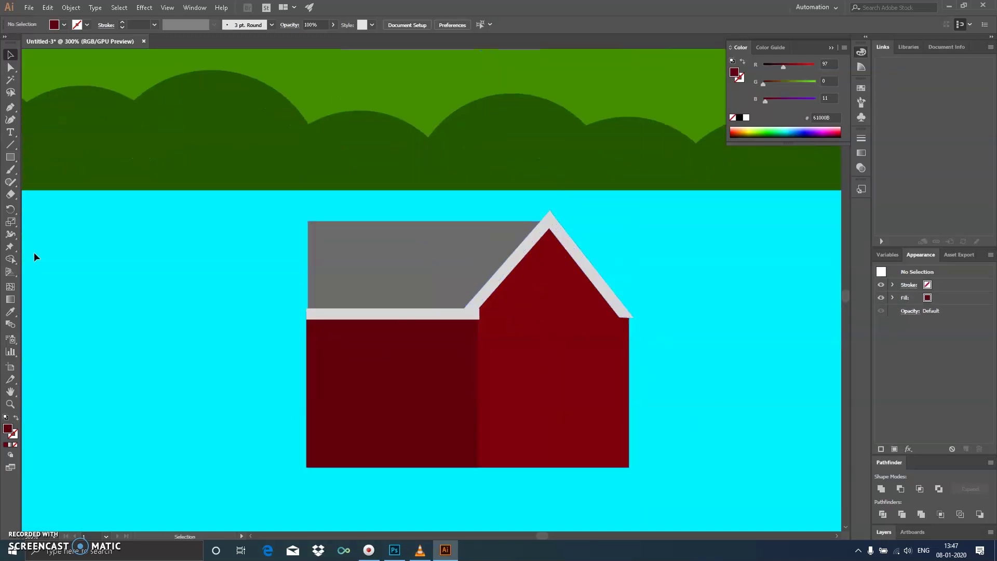
pyautogui.click(10, 67)
pyautogui.moveTo(192, 419); pyautogui.dragTo(701, 505)
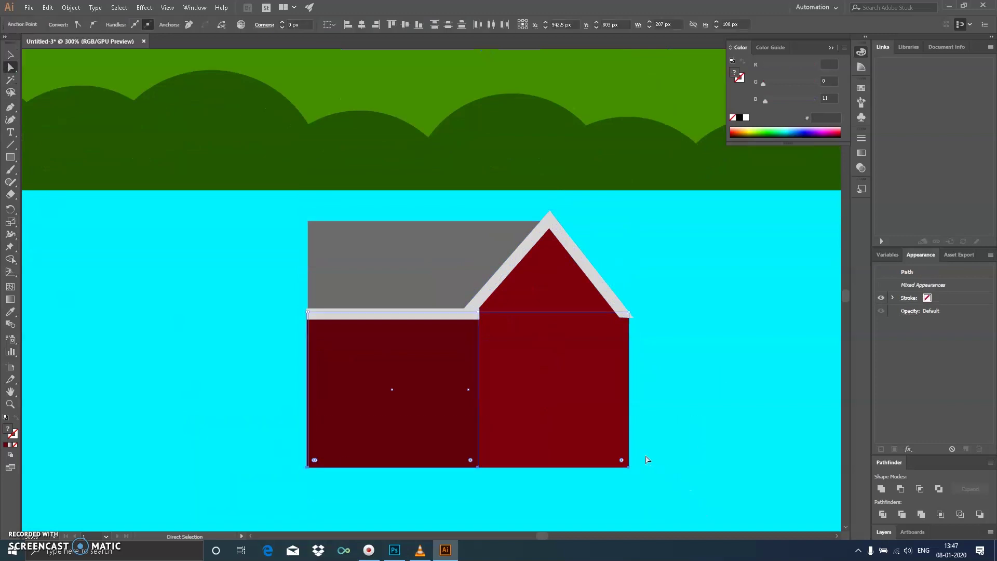
pyautogui.hotkey('shift', 'Up')
pyautogui.hotkey('shift', 'Up')
# Lower the roof's top points slightly.
pyautogui.click(610, 256)
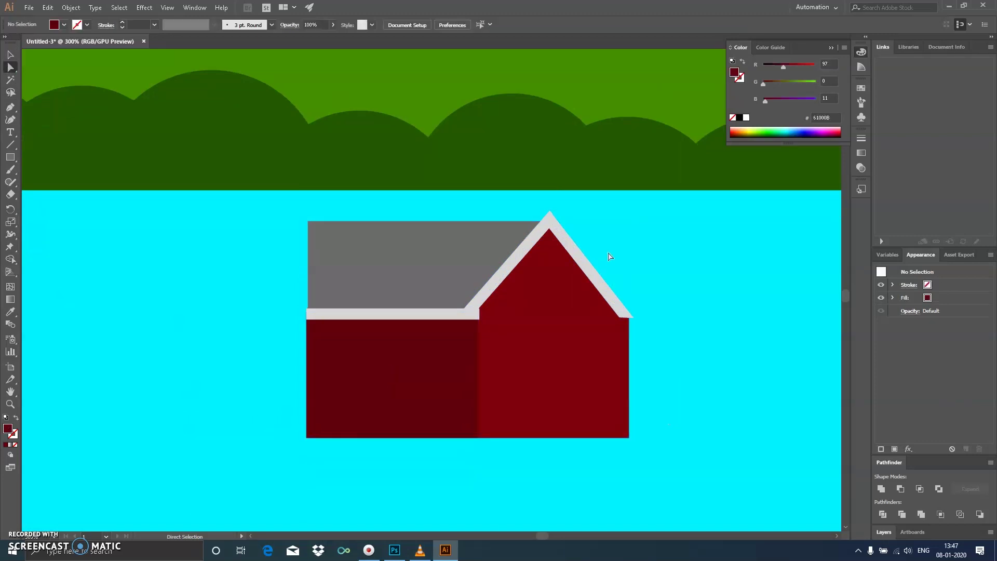
pyautogui.moveTo(265, 250); pyautogui.dragTo(265, 250)
pyautogui.press('Down')
pyautogui.press('Down')
pyautogui.press('Down')
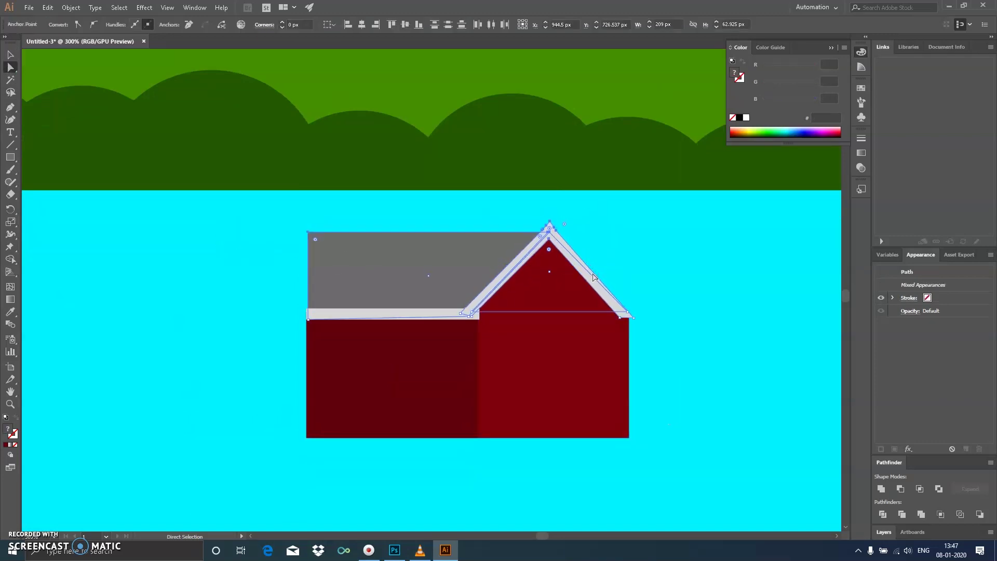
pyautogui.click(245, 225)
# Flip a copy of the grey roof piece to fill the area right of the gable.
pyautogui.click(372, 247)
pyautogui.click(10, 54)
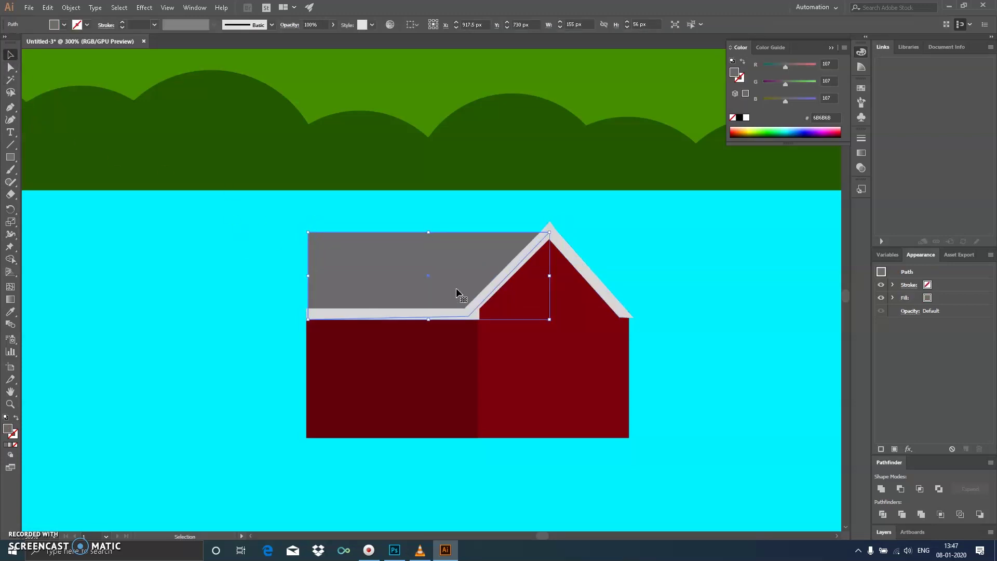
pyautogui.click(7, 69)
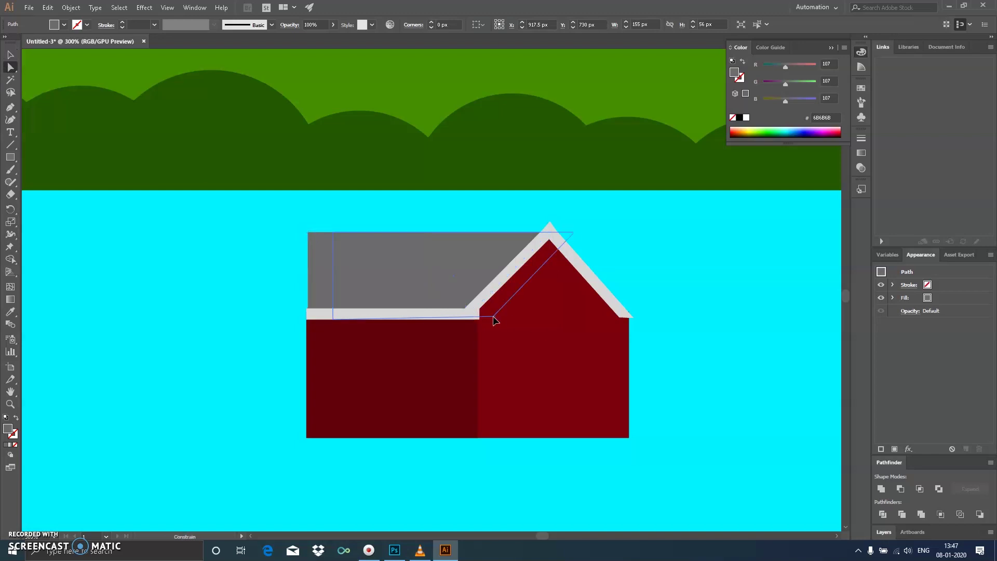
pyautogui.click(11, 54)
pyautogui.click(138, 246)
pyautogui.moveTo(369, 275); pyautogui.dragTo(376, 275)
pyautogui.moveTo(314, 277); pyautogui.dragTo(632, 283)
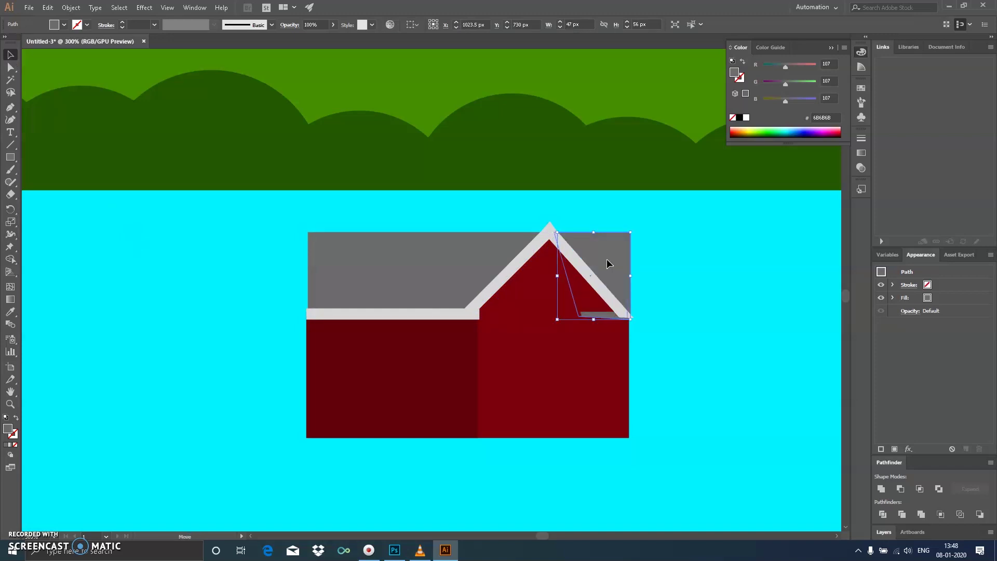
pyautogui.hotkey('ctrl', 'shift', 'a')
pyautogui.moveTo(618, 265); pyautogui.dragTo(601, 326)
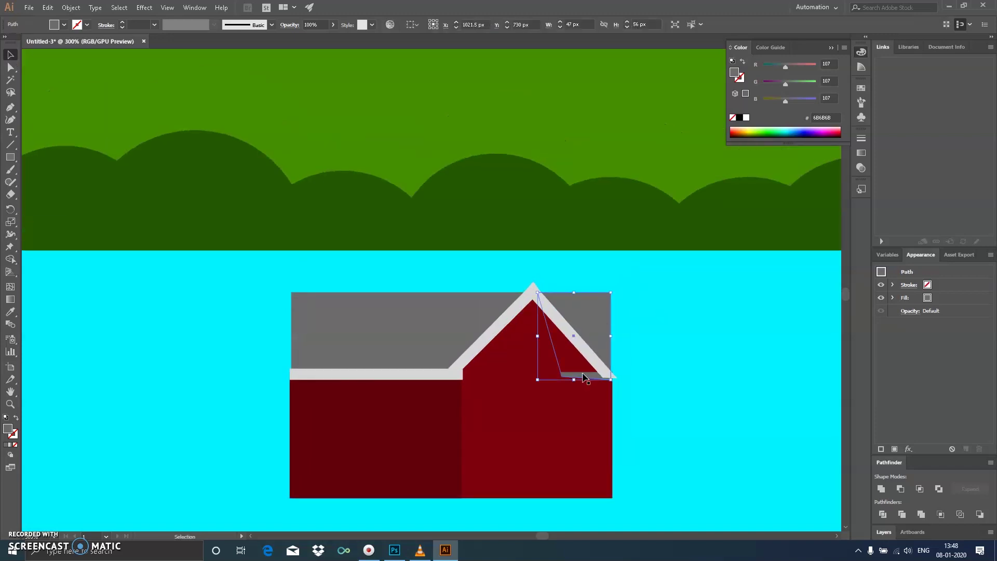
# Stretch the red gable triangle down to the wall and nudge it slightly left.
pyautogui.click(563, 373)
pyautogui.moveTo(533, 376); pyautogui.dragTo(533, 384)
pyautogui.click(667, 346)
pyautogui.click(521, 364)
pyautogui.press('Left')
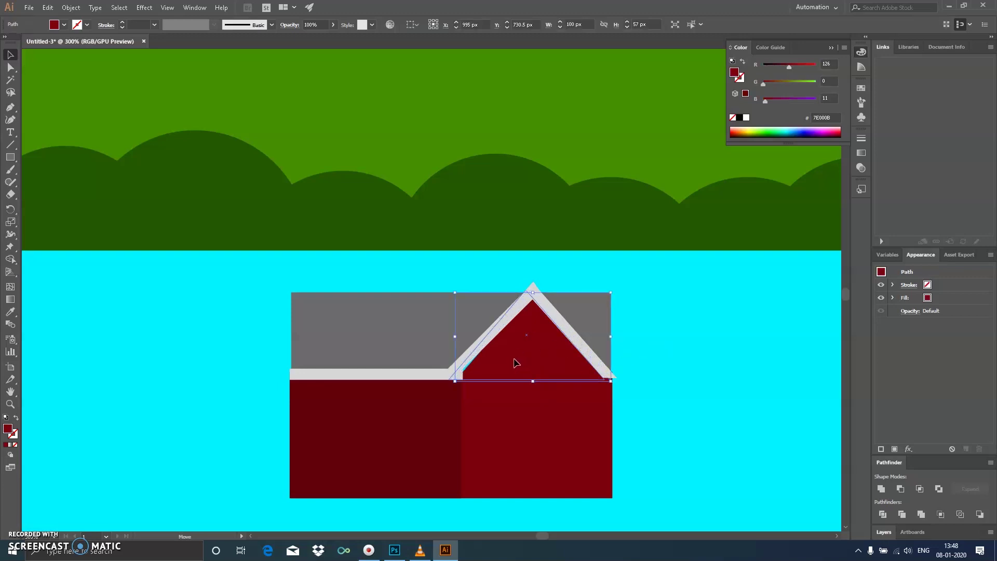
pyautogui.click(667, 361)
pyautogui.scroll(1, 667, 362)
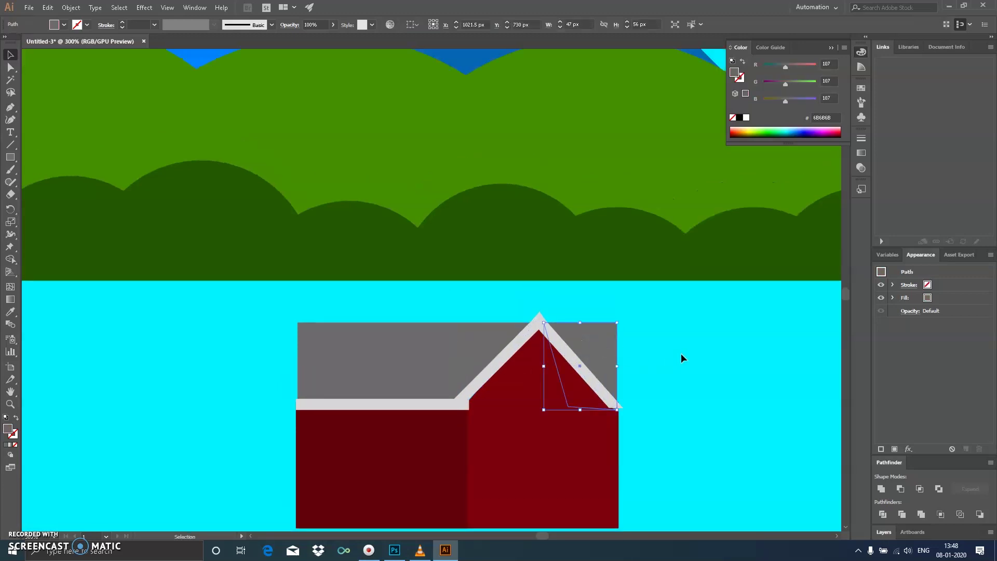
pyautogui.click(615, 373)
pyautogui.hotkey('ctrl', '+')
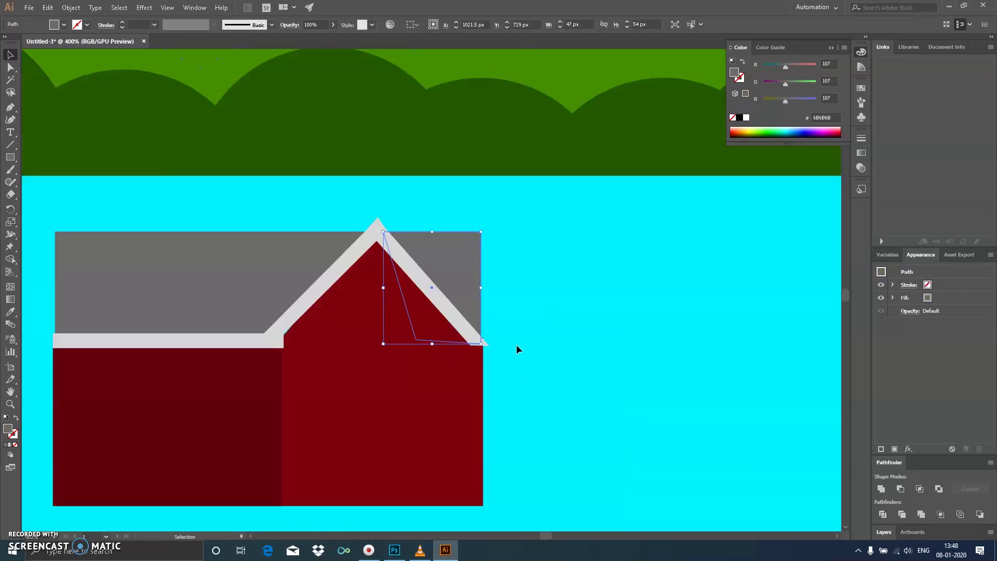
pyautogui.click(516, 344)
pyautogui.scroll(1, 516, 344)
# Draw a small chimney square on the roof and give it the wall's dark red.
pyautogui.click(12, 156)
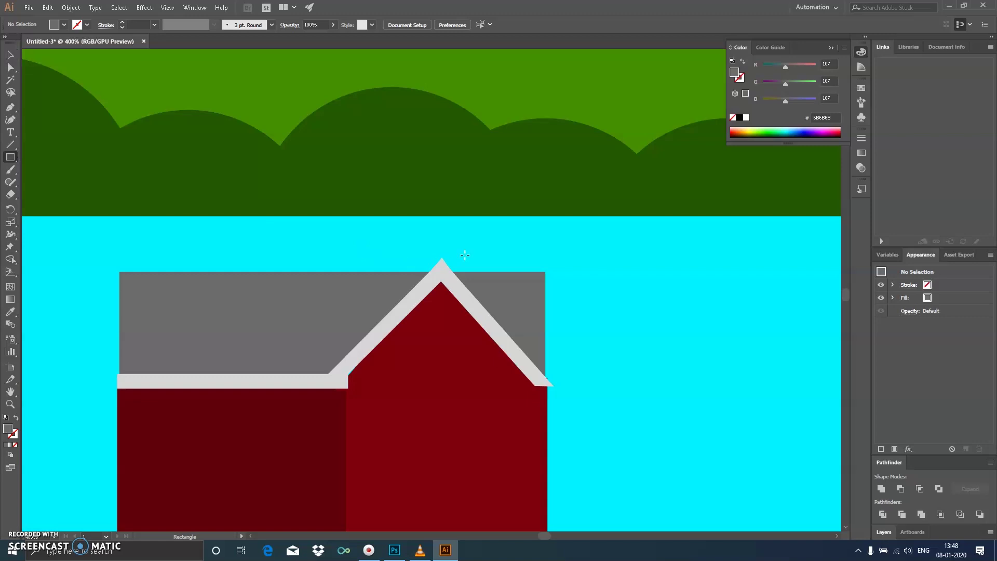
pyautogui.moveTo(513, 261); pyautogui.dragTo(529, 273)
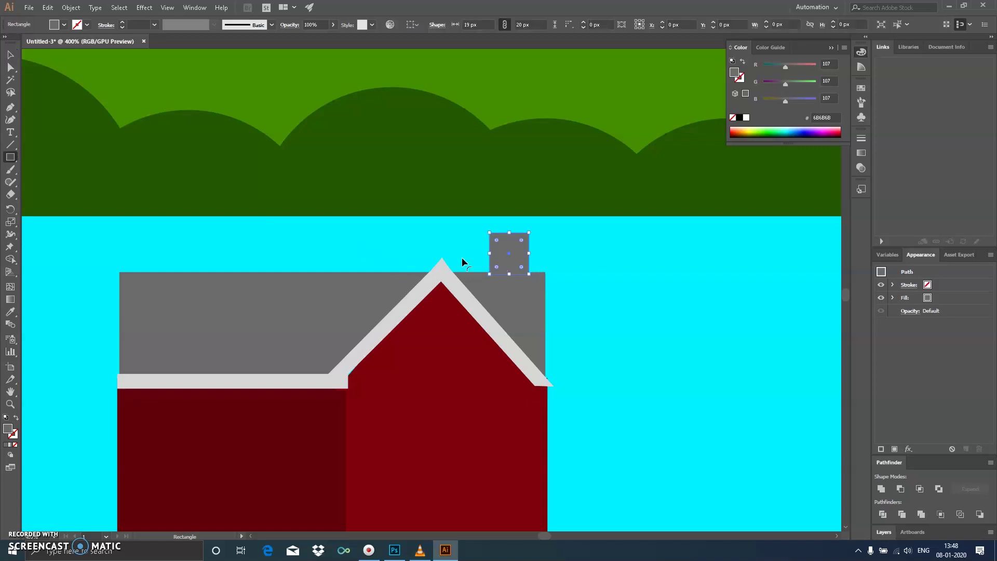
pyautogui.click(9, 56)
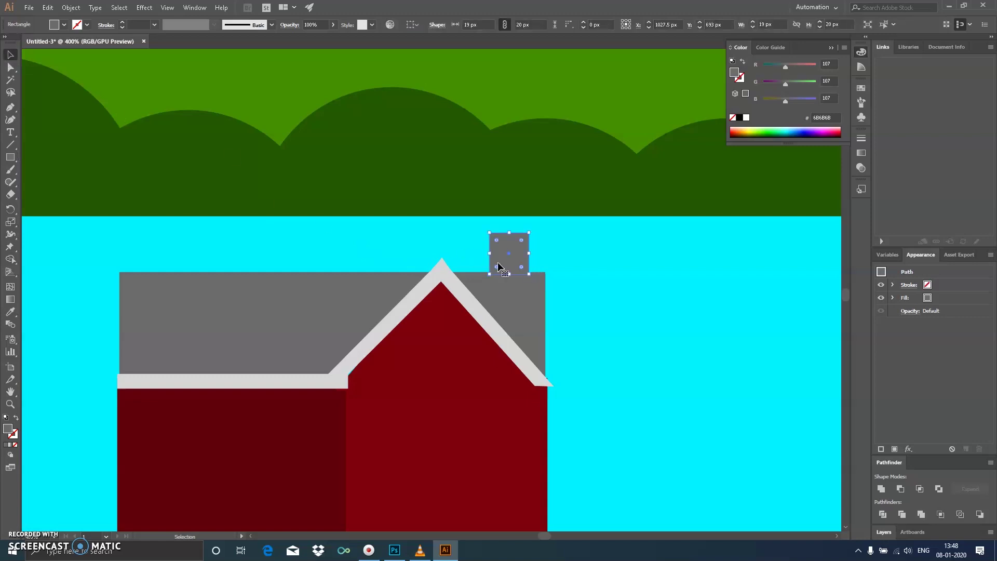
pyautogui.click(10, 311)
pyautogui.click(245, 431)
# Add a thin cap on the chimney top, colour it the roof's grey and position it.
pyautogui.click(10, 157)
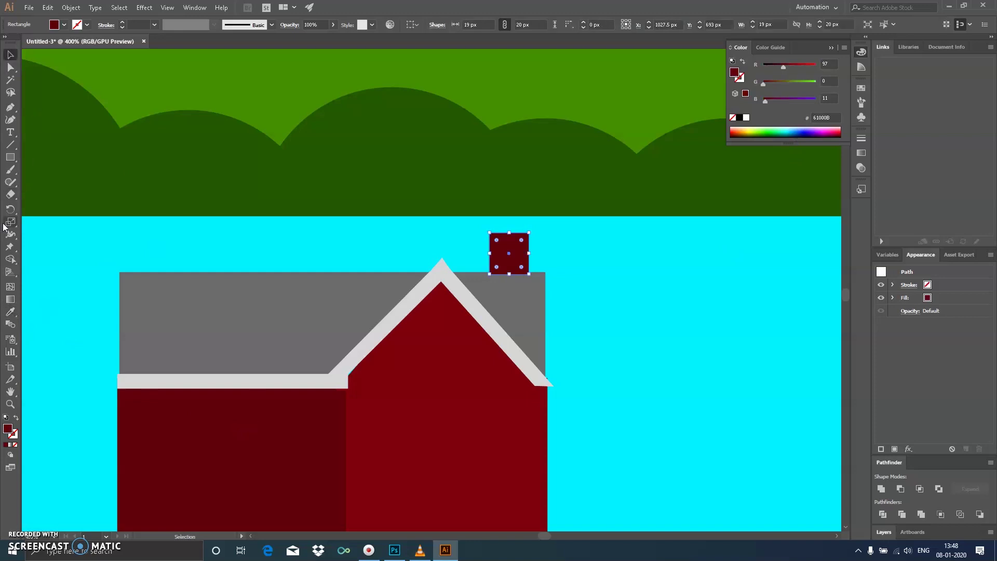
pyautogui.click(10, 162)
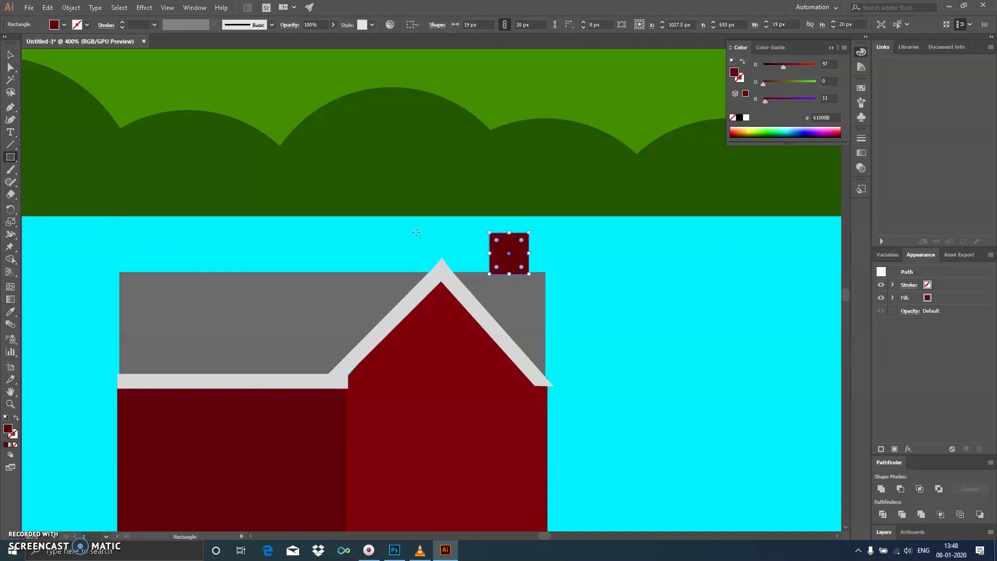
pyautogui.moveTo(536, 239); pyautogui.dragTo(537, 239)
pyautogui.click(11, 56)
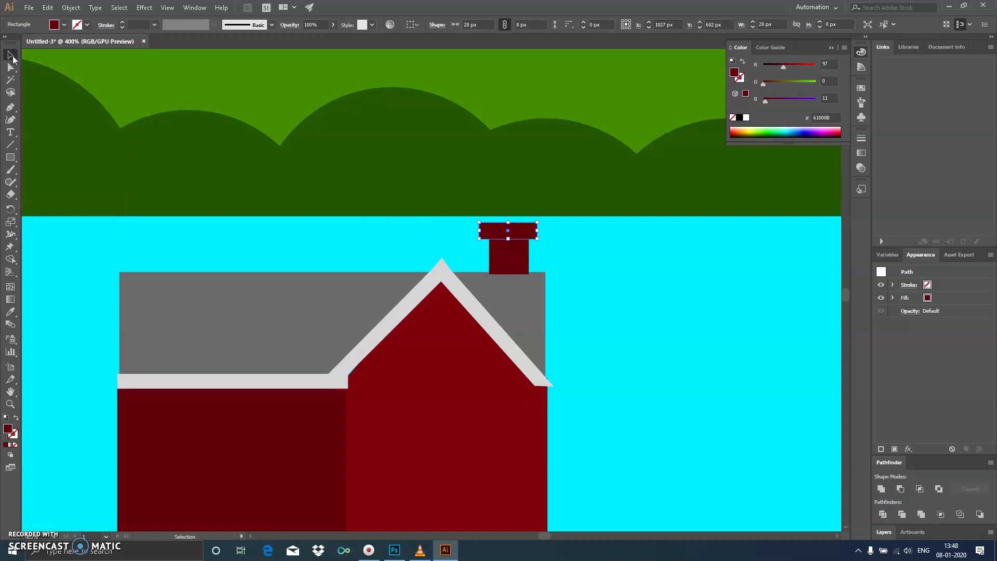
pyautogui.click(10, 311)
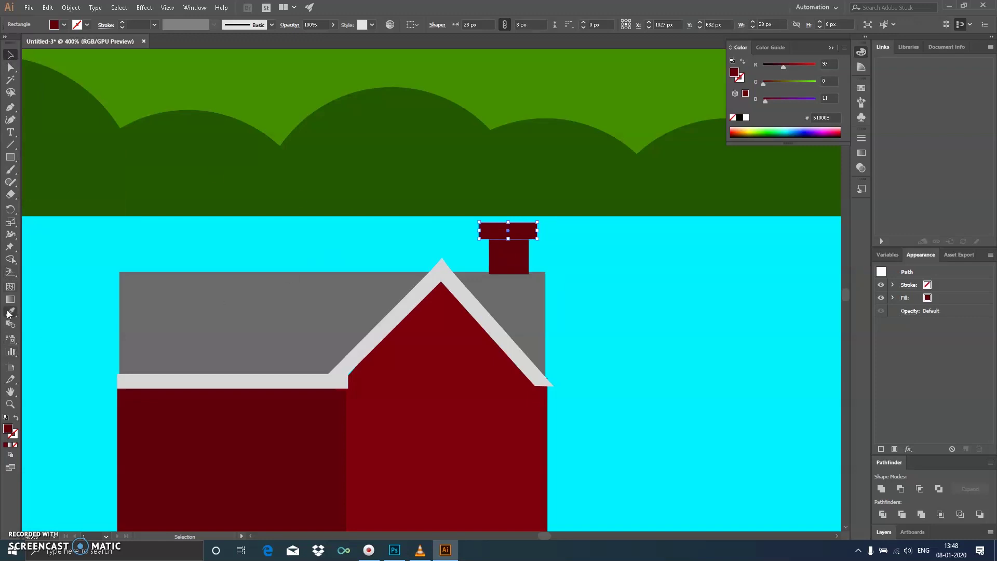
pyautogui.click(307, 319)
pyautogui.press('v')
pyautogui.click(362, 251)
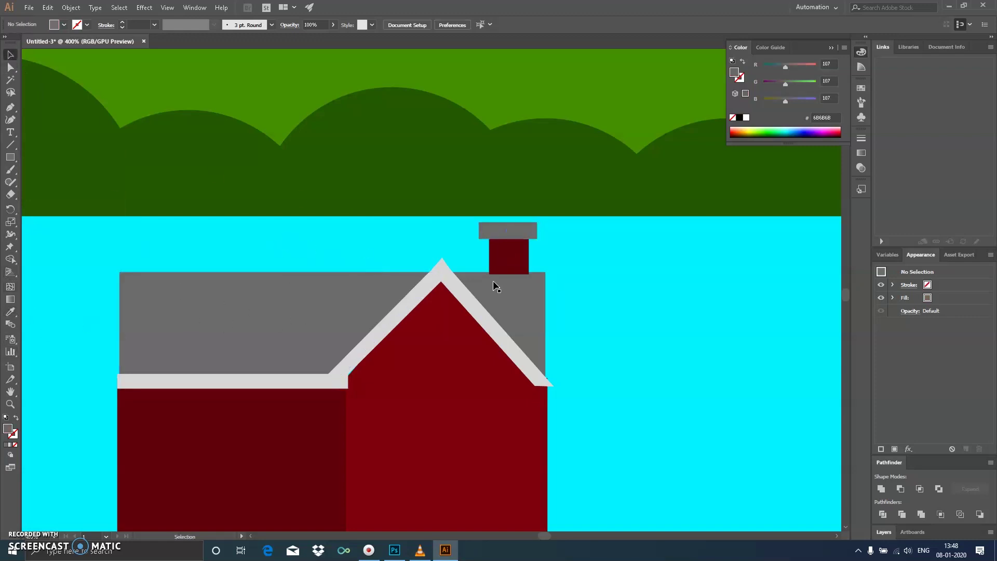
pyautogui.click(524, 266)
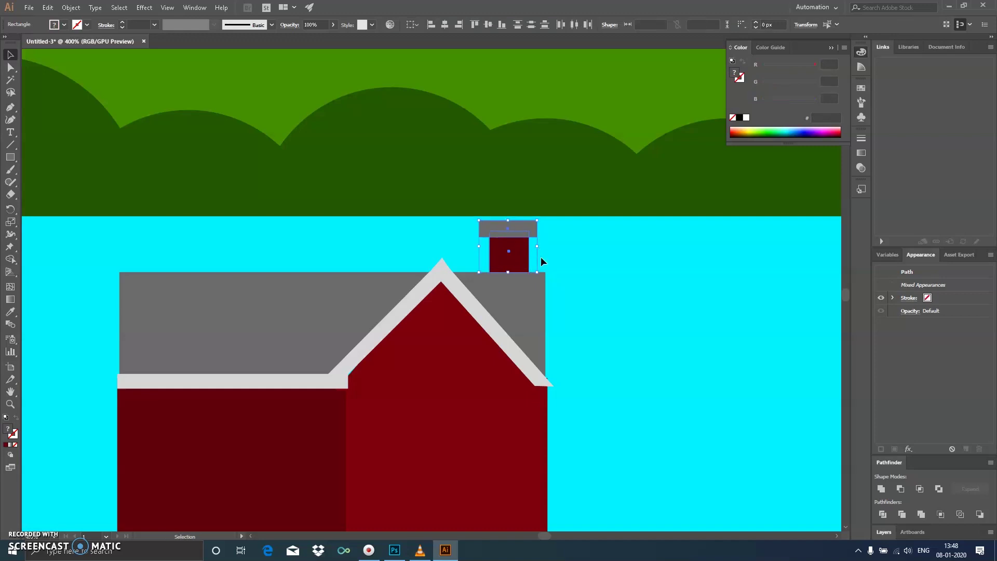
pyautogui.click(584, 266)
pyautogui.click(298, 350)
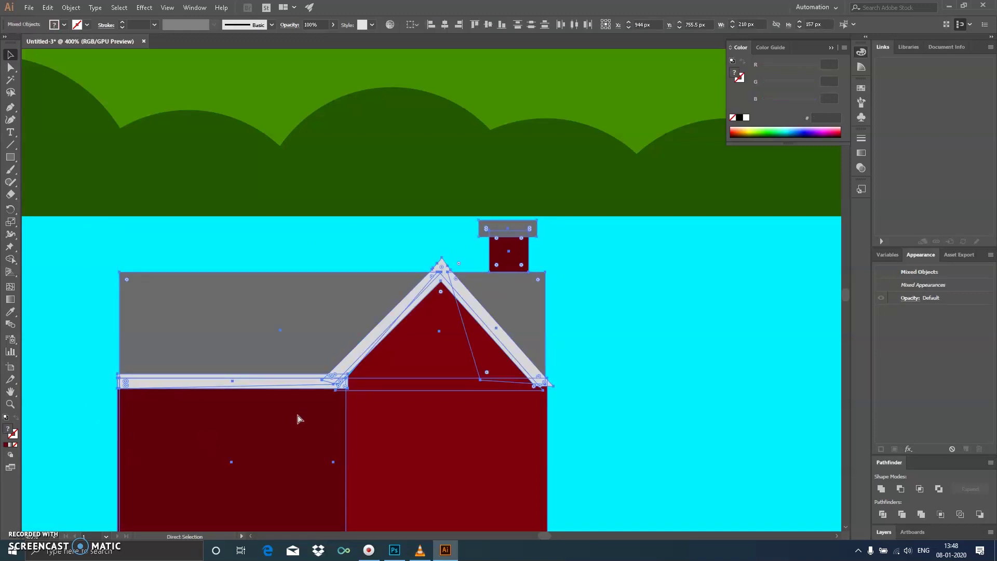
# Move the house group up and draw a 30 px square window on the left wall.
pyautogui.scroll(2, 296, 416)
pyautogui.moveTo(471, 464)
pyautogui.mouseDown()
pyautogui.moveTo(522, 216)
pyautogui.moveTo(495, 204)
pyautogui.mouseUp()
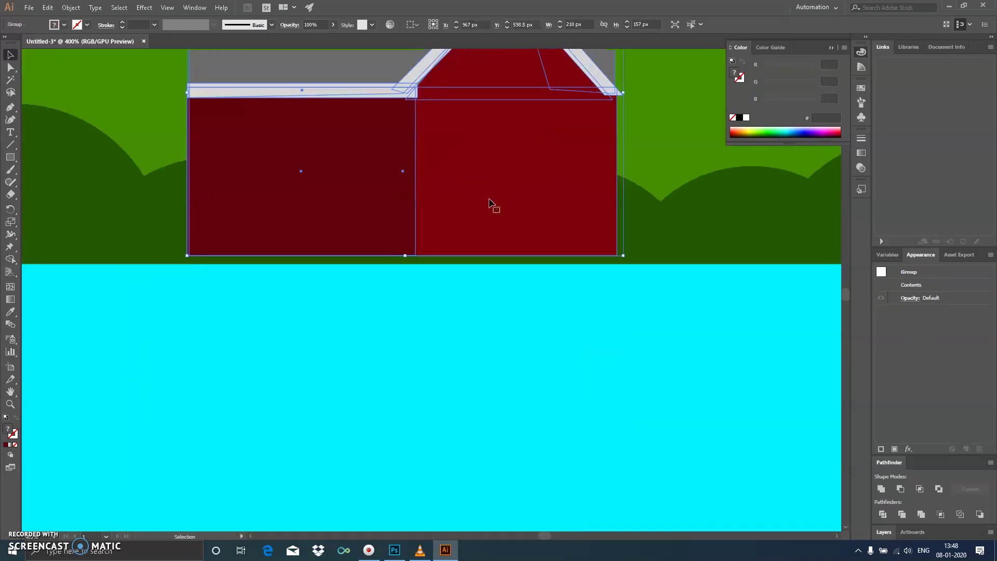
pyautogui.scroll(2, 541, 283)
pyautogui.hotkey('ctrl', 'shift', 'a')
pyautogui.scroll(1, 418, 303)
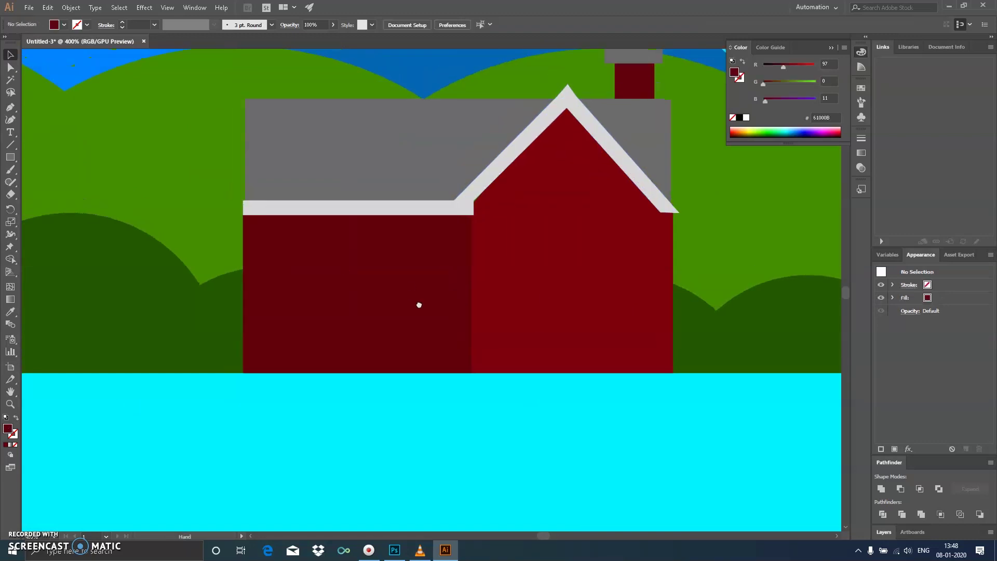
pyautogui.click(11, 159)
pyautogui.moveTo(282, 260); pyautogui.dragTo(345, 323)
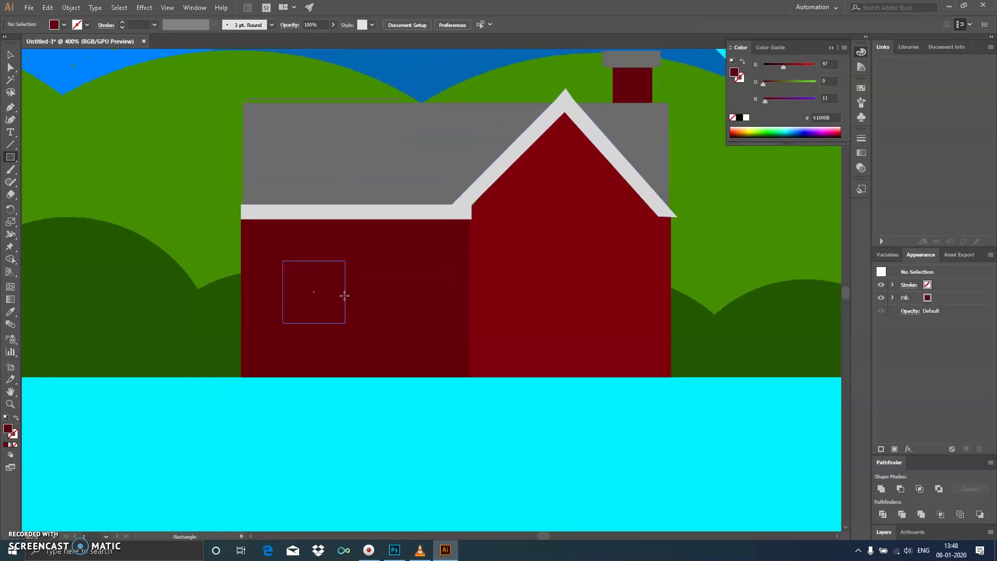
pyautogui.click(10, 56)
# Fill the window square with grey and shift it up and left on the wall.
pyautogui.doubleClick(4, 427)
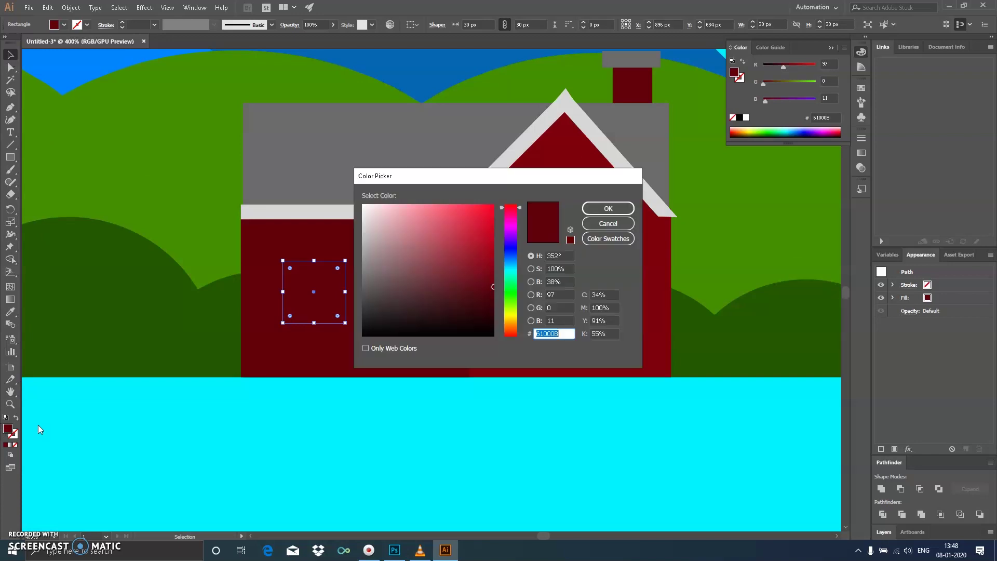
pyautogui.write('5E000E')
pyautogui.moveTo(373, 243); pyautogui.dragTo(350, 243)
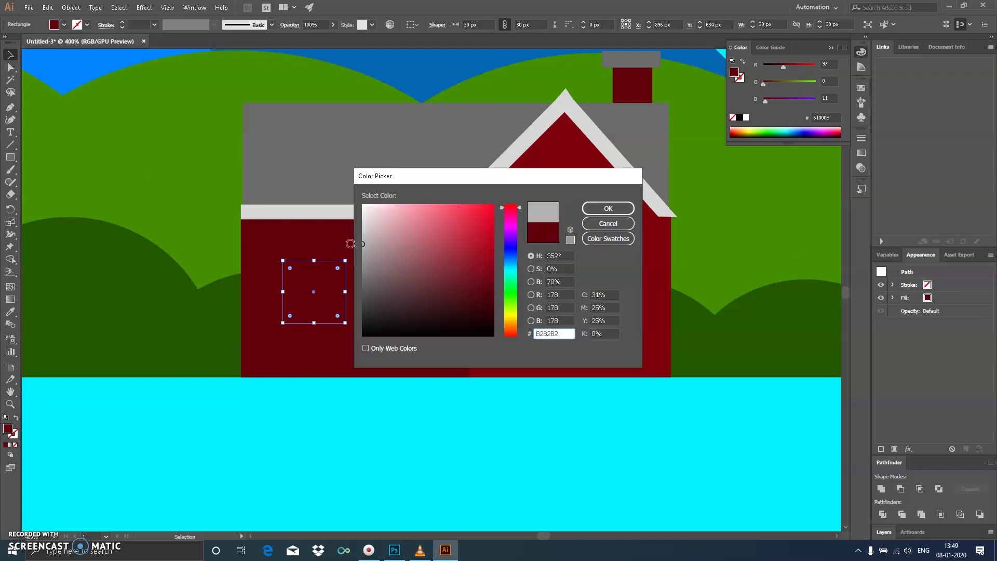
pyautogui.click(608, 209)
pyautogui.moveTo(326, 290); pyautogui.dragTo(304, 286)
pyautogui.hotkey('ctrl', 'shift', 'a')
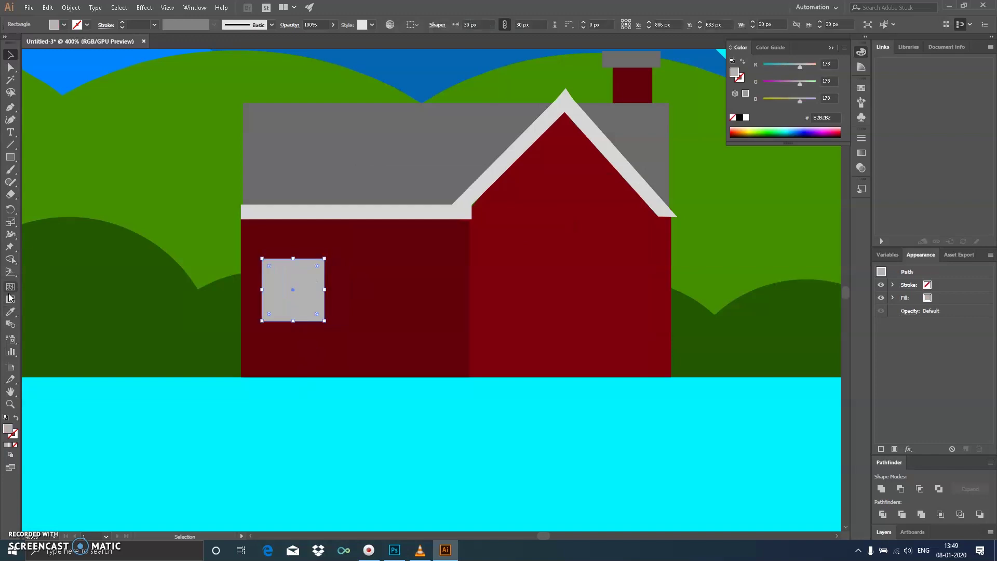
# Give the window a light grey AFAFAF fill and a dark grey outline (from 828282).
pyautogui.press('d')
pyautogui.doubleClick(8, 429)
pyautogui.write('AFAFAF')
pyautogui.moveTo(367, 246); pyautogui.dragTo(362, 236)
pyautogui.click(608, 208)
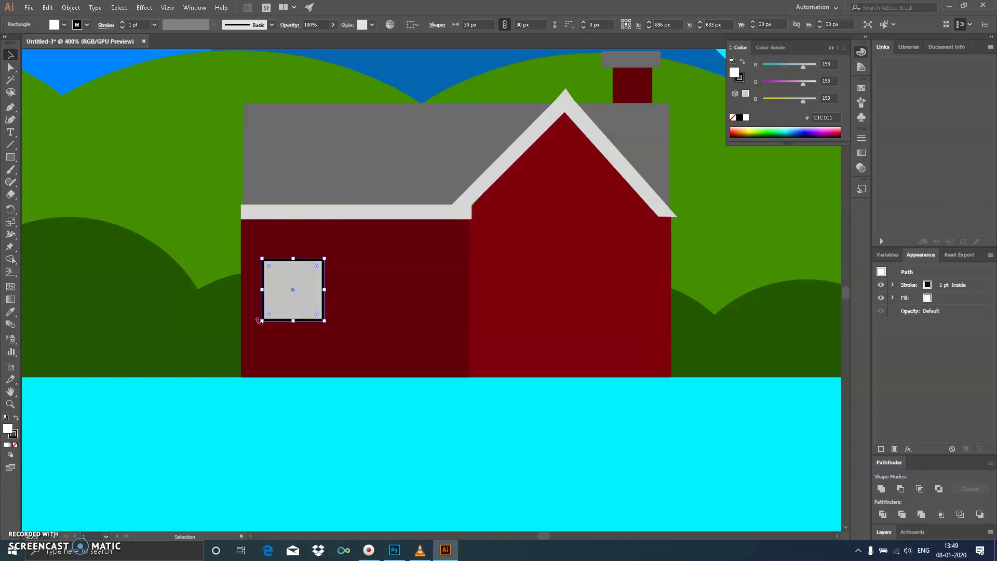
pyautogui.click(13, 434)
pyautogui.doubleClick(13, 434)
pyautogui.write('828282')
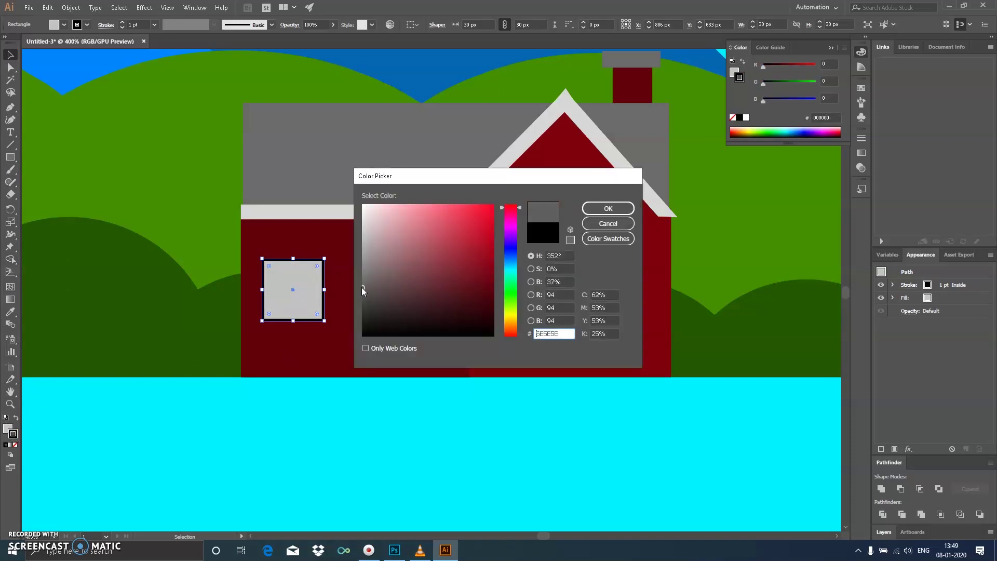
pyautogui.click(605, 209)
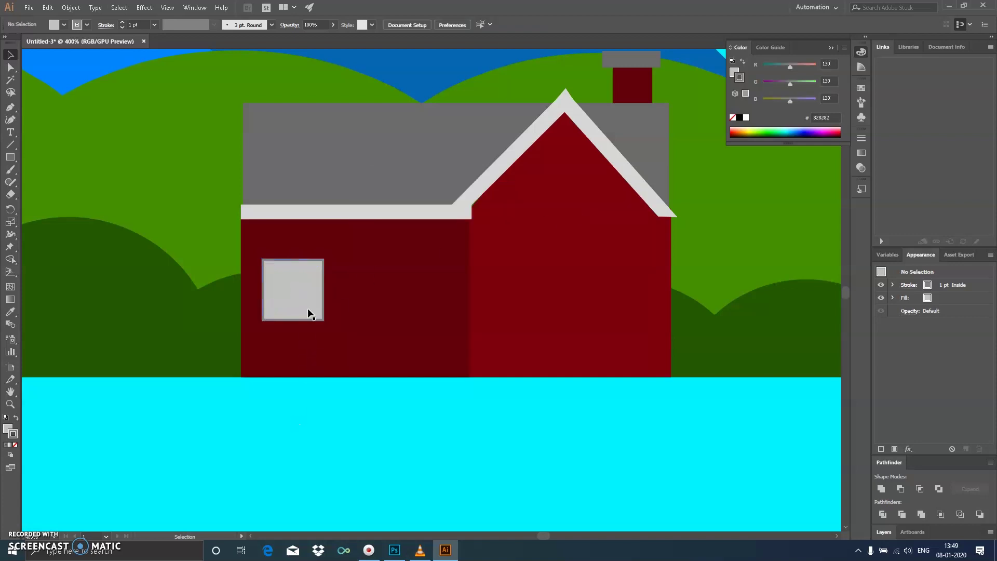
pyautogui.doubleClick(14, 433)
pyautogui.click(362, 285)
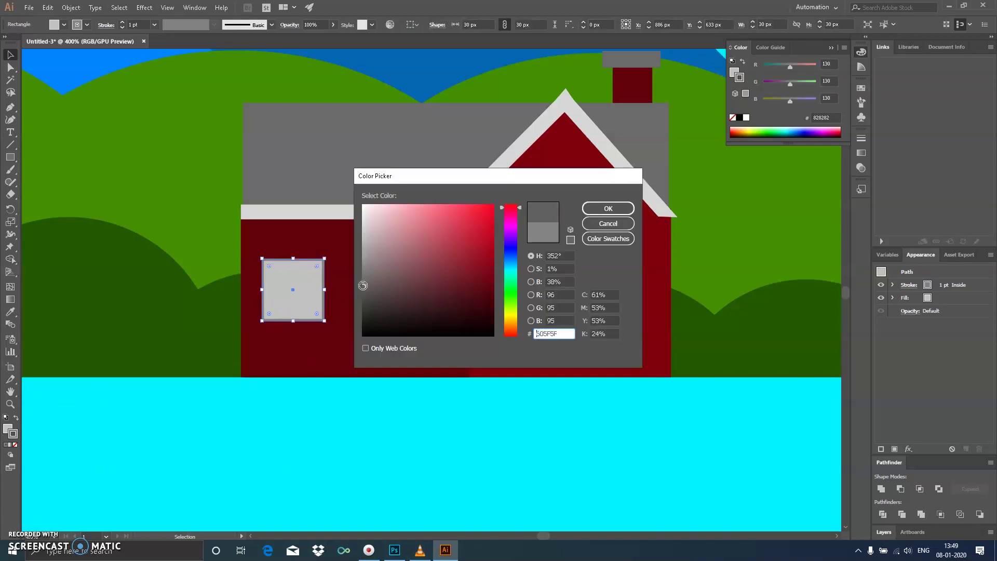
pyautogui.click(607, 208)
# Copy the window to the right and stretch another copy into a tall door.
pyautogui.moveTo(307, 302)
pyautogui.mouseDown()
pyautogui.moveTo(565, 316)
pyautogui.moveTo(521, 291)
pyautogui.mouseUp()
pyautogui.click(426, 442)
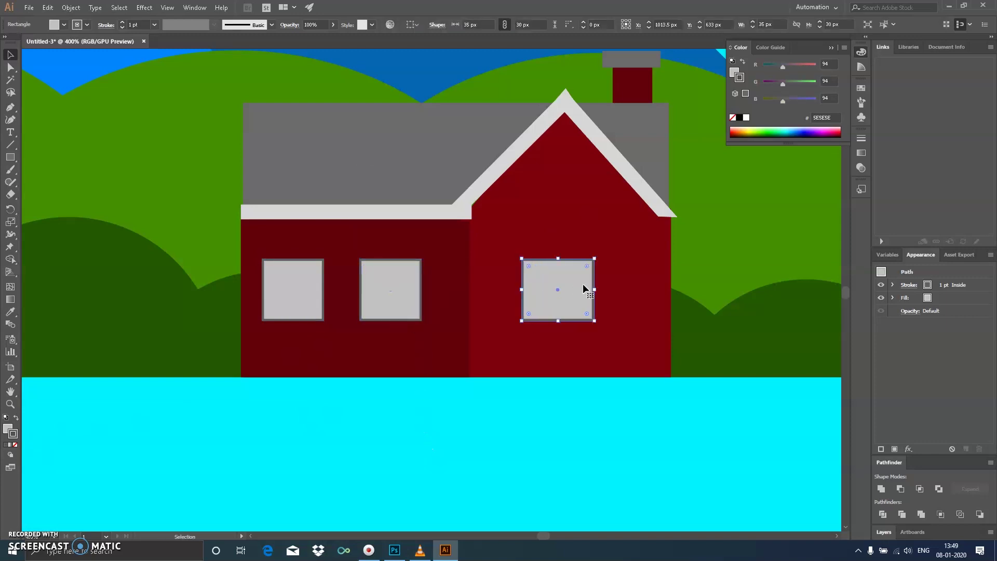
pyautogui.moveTo(560, 258); pyautogui.dragTo(561, 248)
pyautogui.moveTo(560, 320); pyautogui.dragTo(560, 378)
pyautogui.click(560, 398)
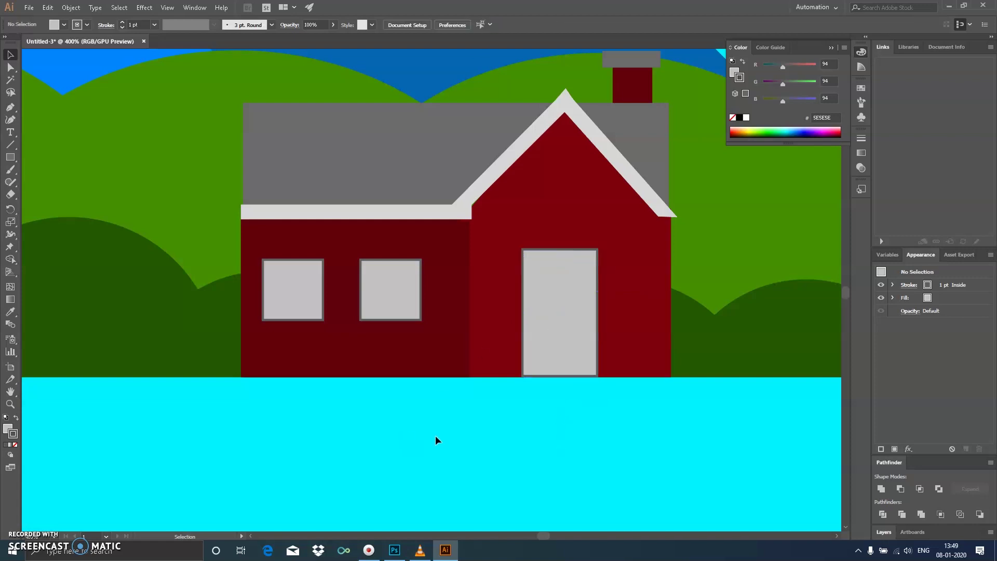
pyautogui.hscroll(4, 464, 353)
# Draw a shed rectangle right of the house and give it the wall's dark red.
pyautogui.click(462, 327)
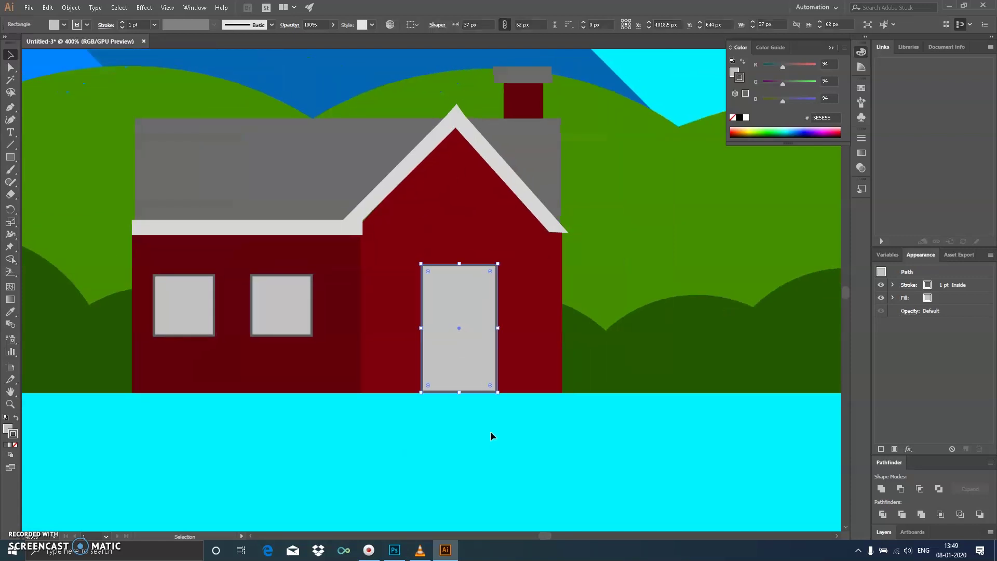
pyautogui.click(492, 434)
pyautogui.moveTo(479, 324); pyautogui.dragTo(470, 363)
pyautogui.moveTo(551, 413); pyautogui.dragTo(350, 365)
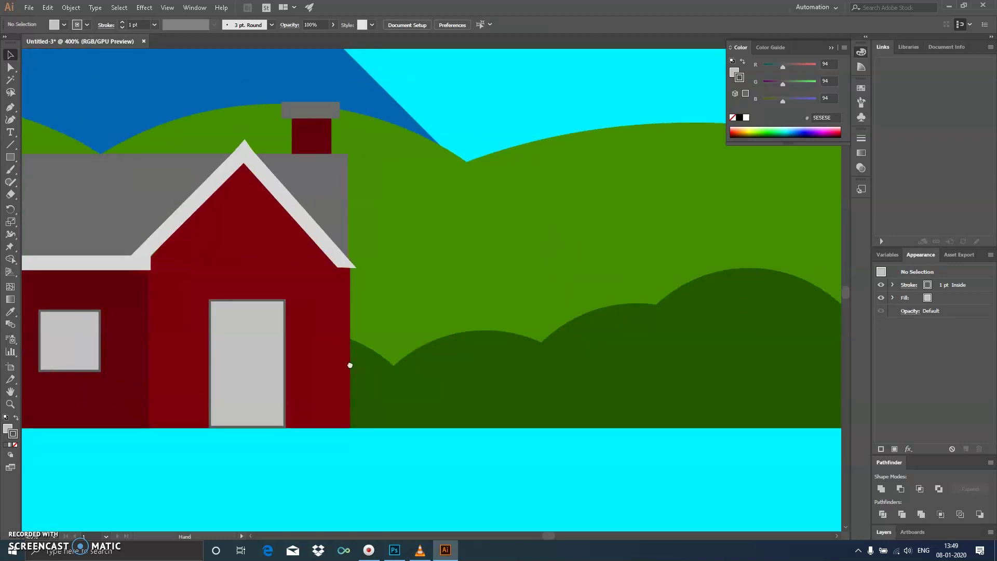
pyautogui.click(16, 157)
pyautogui.moveTo(450, 250)
pyautogui.mouseDown()
pyautogui.moveTo(592, 428)
pyautogui.moveTo(607, 429)
pyautogui.mouseUp()
pyautogui.press('v')
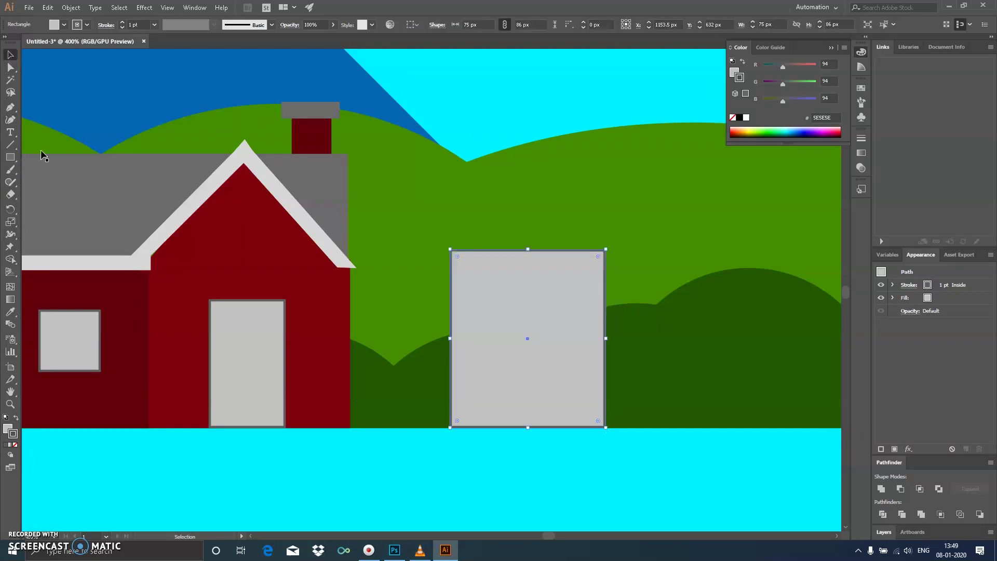
pyautogui.click(11, 312)
pyautogui.click(249, 270)
# Squash a rectangle into a thin roof strip atop the shed and sample the roof's grey.
pyautogui.click(12, 55)
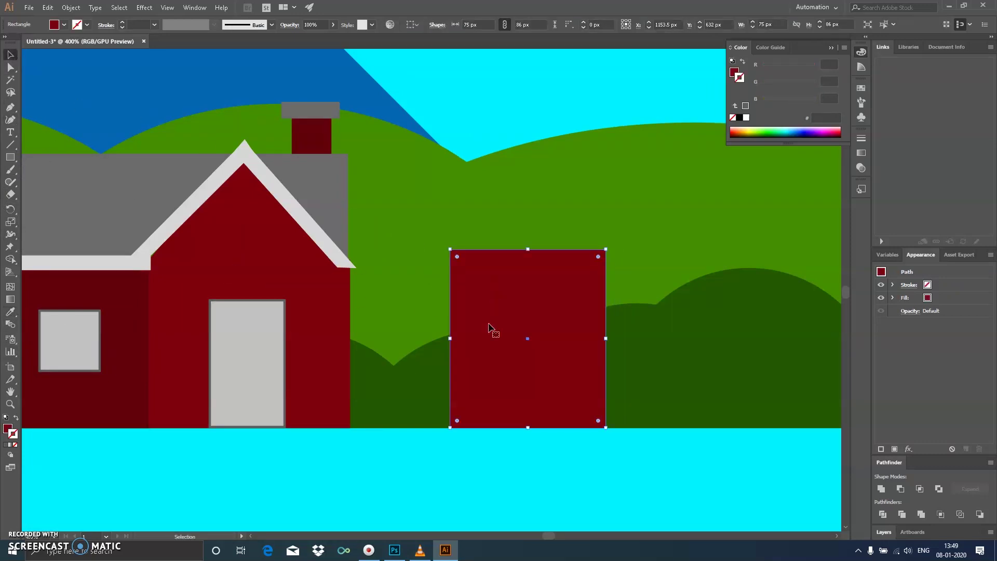
pyautogui.moveTo(551, 415)
pyautogui.mouseDown()
pyautogui.moveTo(536, 398)
pyautogui.moveTo(536, 258)
pyautogui.mouseUp()
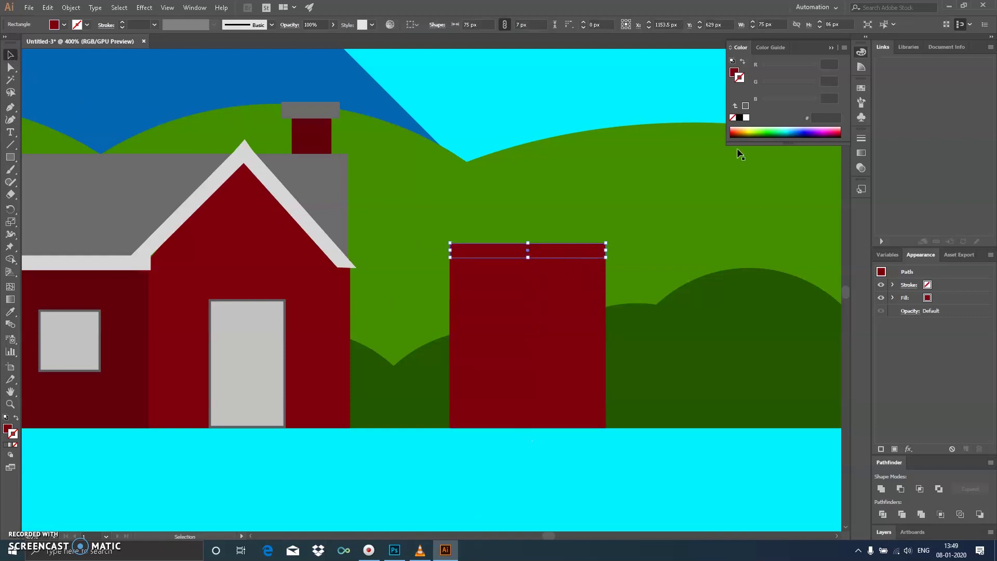
pyautogui.click(12, 312)
pyautogui.click(174, 226)
pyautogui.click(10, 55)
pyautogui.hotkey('ctrl', 'shift', 'a')
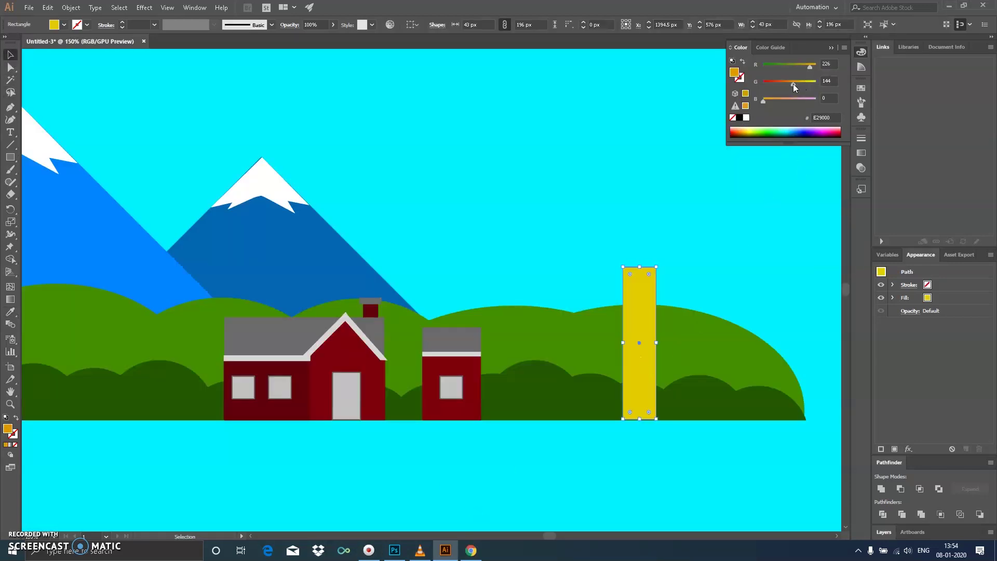
# Make the bar orange and place a 43 px circle over its top.
pyautogui.moveTo(792, 83); pyautogui.dragTo(795, 83)
pyautogui.moveTo(795, 84); pyautogui.dragTo(796, 83)
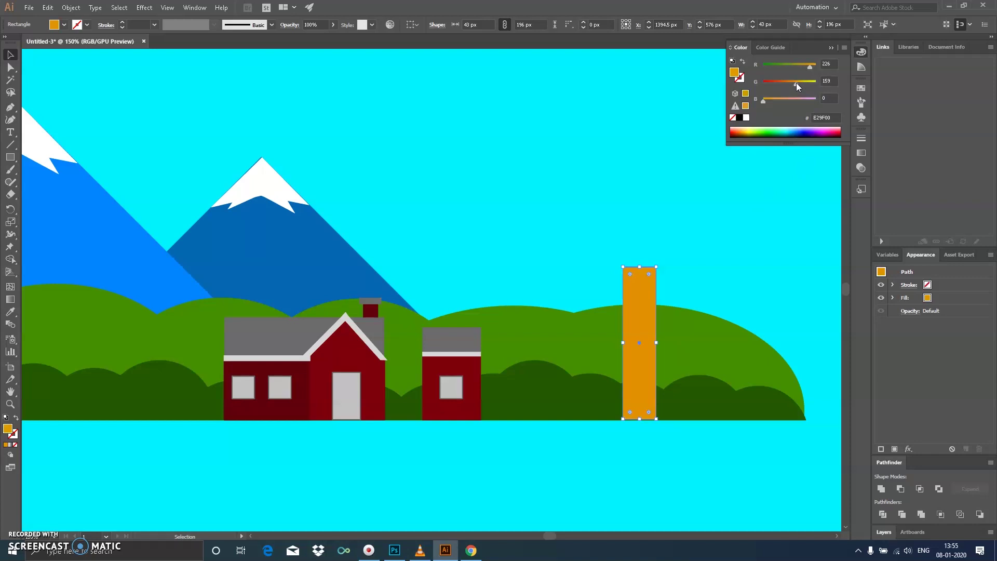
pyautogui.click(9, 163)
pyautogui.moveTo(13, 163); pyautogui.dragTo(47, 190)
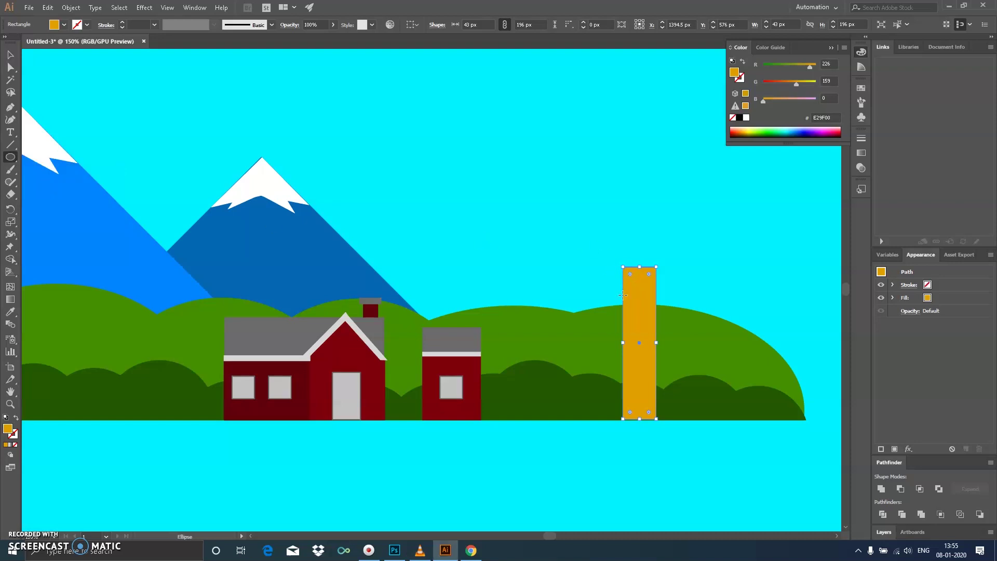
pyautogui.moveTo(655, 279); pyautogui.dragTo(641, 279)
pyautogui.press('v')
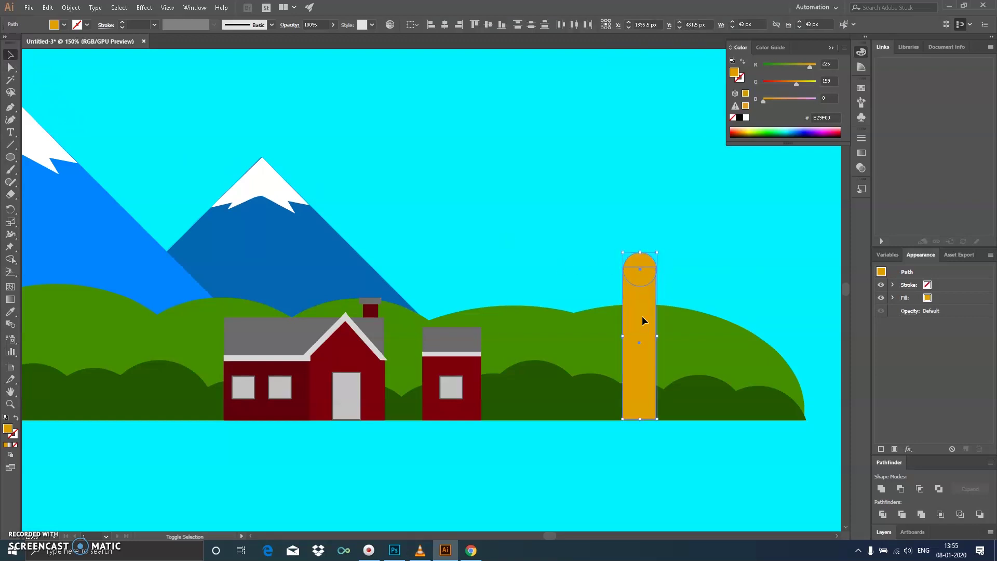
pyautogui.click(649, 466)
pyautogui.click(642, 272)
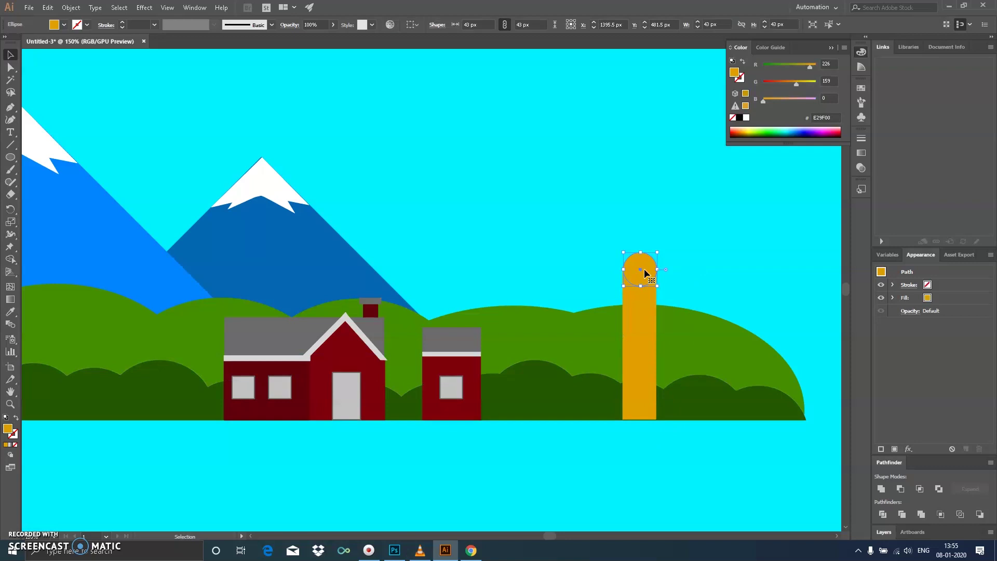
# Drag the bar's bottom-left anchor outward so the base flares wider.
pyautogui.click(648, 400)
pyautogui.click(9, 68)
pyautogui.click(623, 419)
pyautogui.moveTo(623, 419)
pyautogui.mouseDown()
pyautogui.moveTo(612, 419)
pyautogui.moveTo(661, 419)
pyautogui.mouseUp()
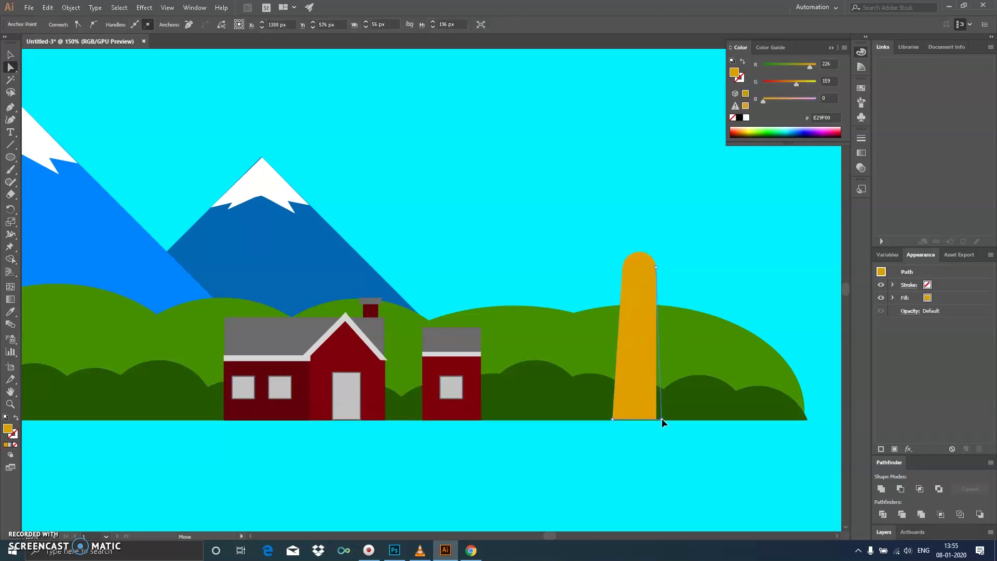
pyautogui.click(662, 419)
# Unite the circle and bar into one 64 × 215 px domed silo shape.
pyautogui.click(12, 55)
pyautogui.click(640, 265)
pyautogui.click(882, 490)
pyautogui.click(691, 472)
pyautogui.click(642, 296)
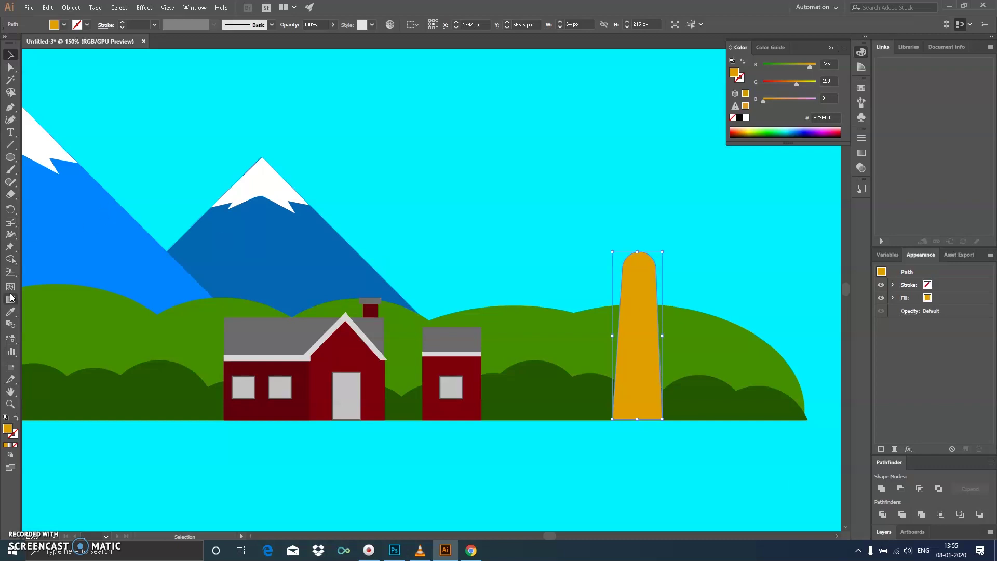
pyautogui.click(11, 158)
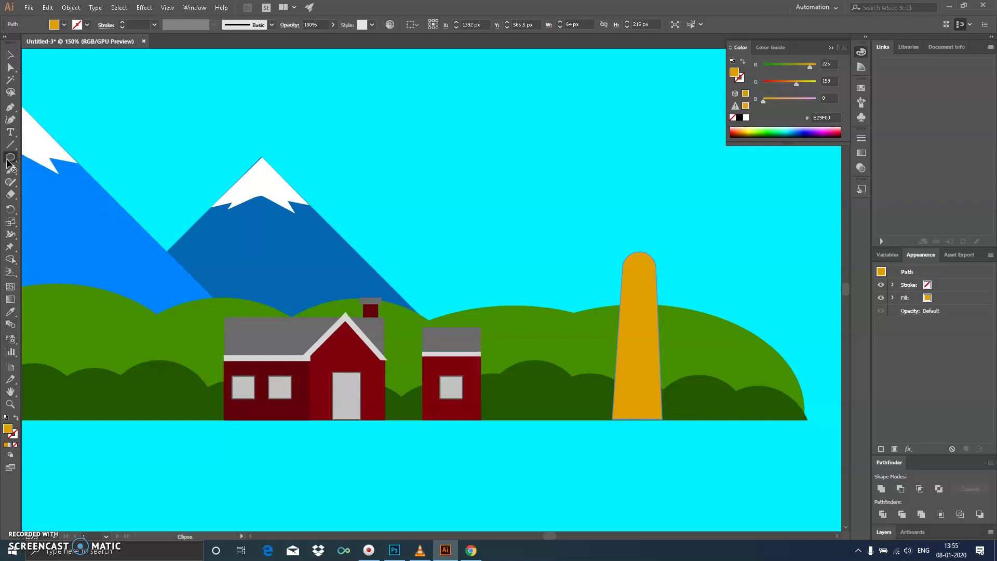
# Add a thin darker orange band across the silo just below its dome.
pyautogui.press('m')
pyautogui.moveTo(621, 266); pyautogui.dragTo(658, 270)
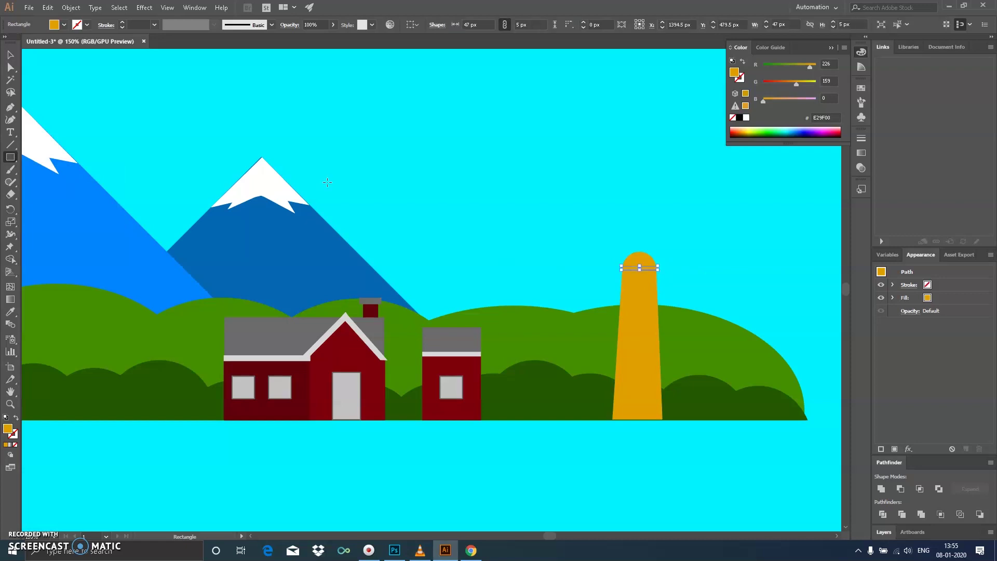
pyautogui.click(11, 55)
pyautogui.press('Down')
pyautogui.press('Down')
pyautogui.press('Down')
pyautogui.press('Down')
pyautogui.press('Down')
pyautogui.press('Down')
pyautogui.moveTo(794, 83); pyautogui.dragTo(785, 85)
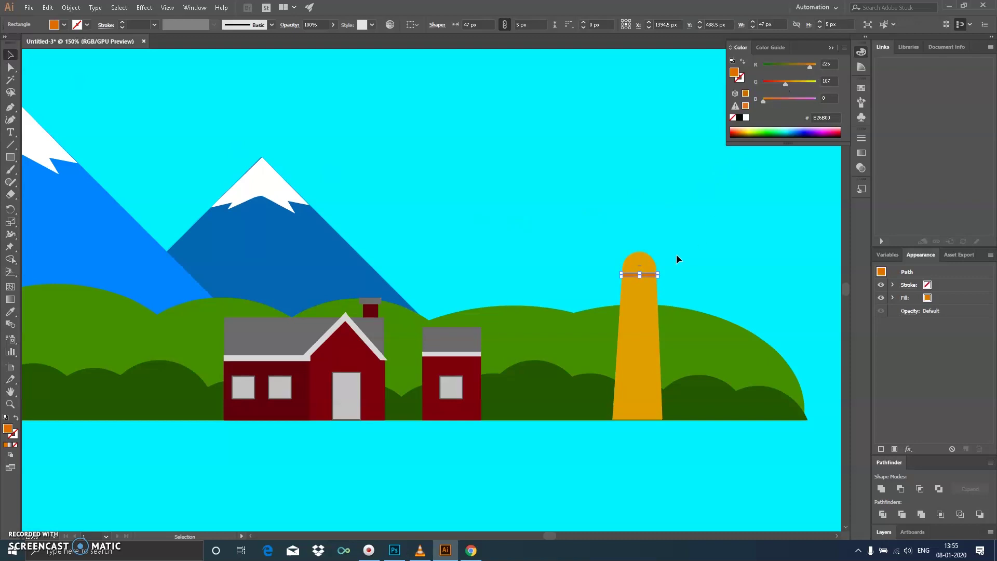
pyautogui.click(675, 254)
# Place a light grey copy of the house door in front of the silo base.
pyautogui.click(653, 277)
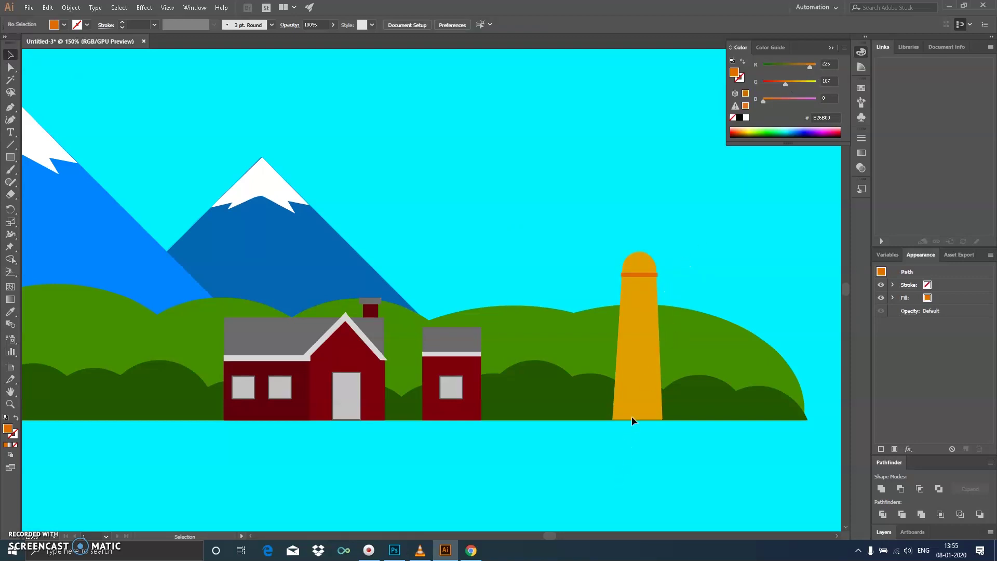
pyautogui.moveTo(346, 405)
pyautogui.mouseDown()
pyautogui.moveTo(638, 405)
pyautogui.moveTo(649, 399)
pyautogui.moveTo(642, 375)
pyautogui.mouseUp()
pyautogui.rightClick(642, 401)
pyautogui.moveTo(671, 339)
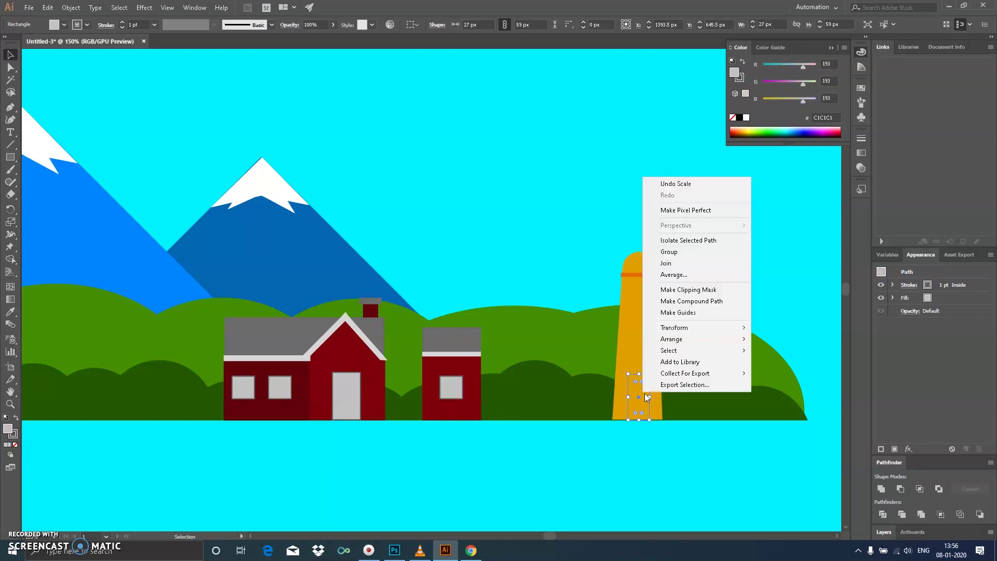
pyautogui.click(769, 337)
pyautogui.click(636, 448)
pyautogui.click(640, 403)
pyautogui.keyDown('shift'); pyautogui.click(643, 339); pyautogui.keyUp('shift')
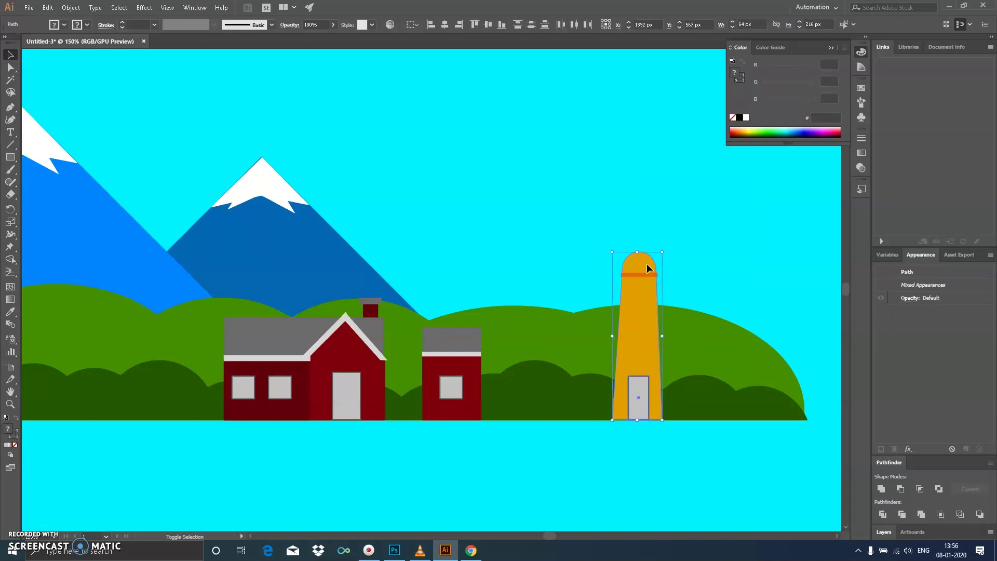
pyautogui.click(643, 425)
pyautogui.click(637, 328)
pyautogui.press('a')
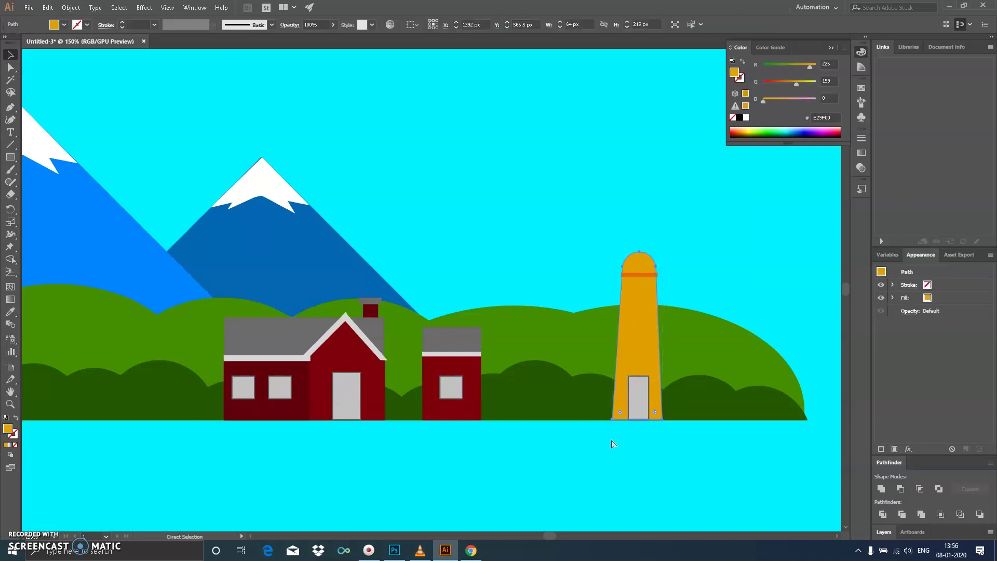
pyautogui.press('v')
pyautogui.click(542, 471)
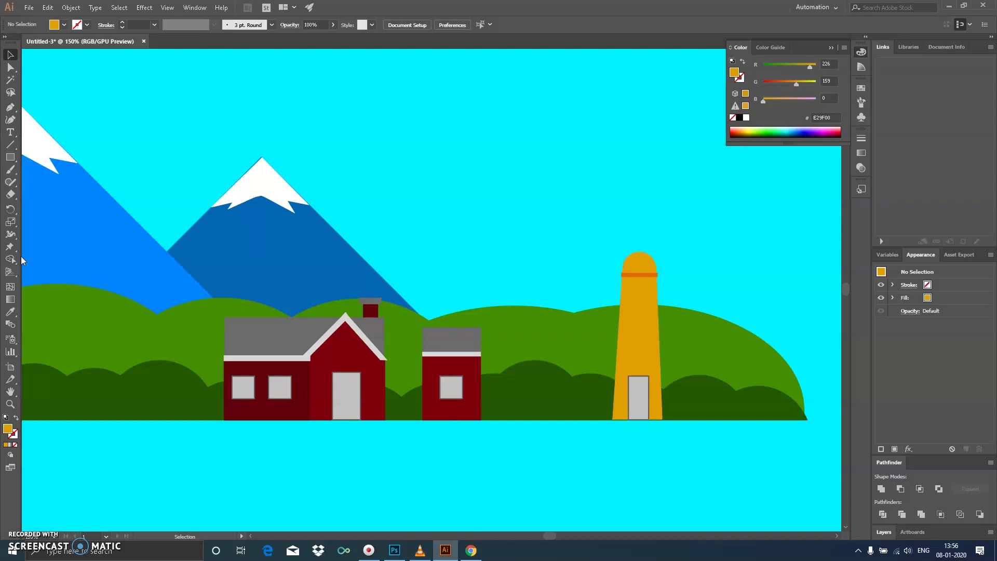
# Draw a thin 4 px vertical orange bar below the tower.
pyautogui.click(10, 156)
pyautogui.moveTo(539, 432); pyautogui.dragTo(459, 390)
pyautogui.moveTo(531, 398); pyautogui.dragTo(535, 502)
pyautogui.press('v')
pyautogui.click(428, 438)
pyautogui.moveTo(537, 464); pyautogui.dragTo(529, 420)
pyautogui.click(525, 400)
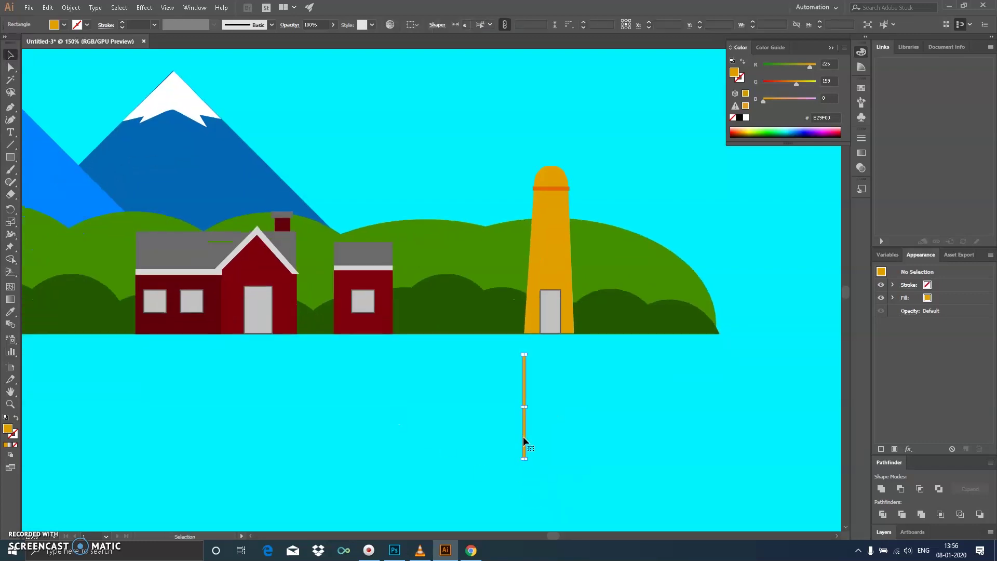
# Stretch the bar taller and add a wider 11 × 62 px blade piece at its top.
pyautogui.click(526, 459)
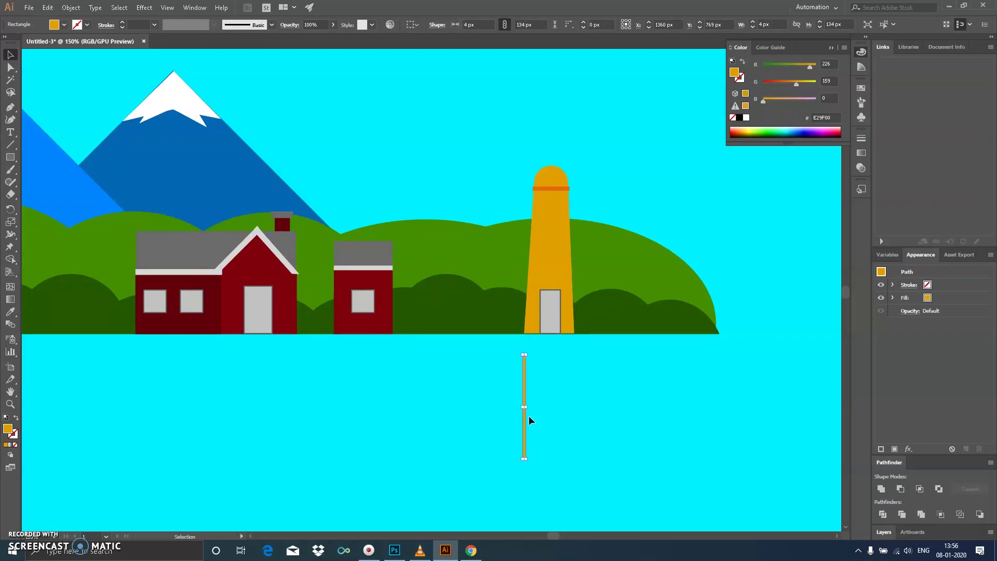
pyautogui.moveTo(530, 352); pyautogui.dragTo(525, 347)
pyautogui.hotkey('ctrl', 'shift', 'a')
pyautogui.click(10, 157)
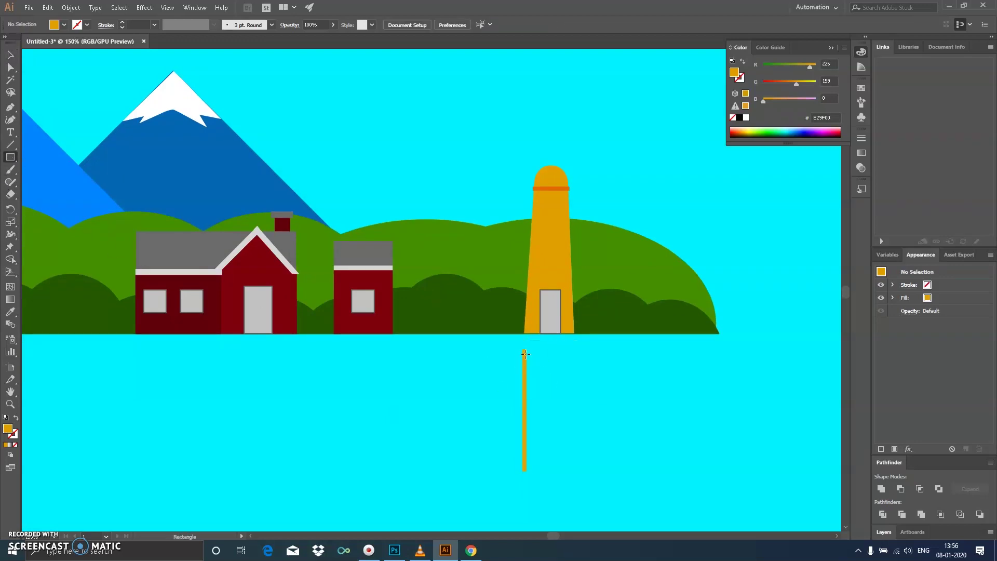
pyautogui.moveTo(548, 388)
pyautogui.mouseDown()
pyautogui.moveTo(532, 413)
pyautogui.moveTo(532, 397)
pyautogui.moveTo(515, 464)
pyautogui.mouseUp()
# Duplicate the blade piece to the bar's bottom and trim the pieces into one strip.
pyautogui.press('v')
pyautogui.hotkey('ctrl', 'shift', 'a')
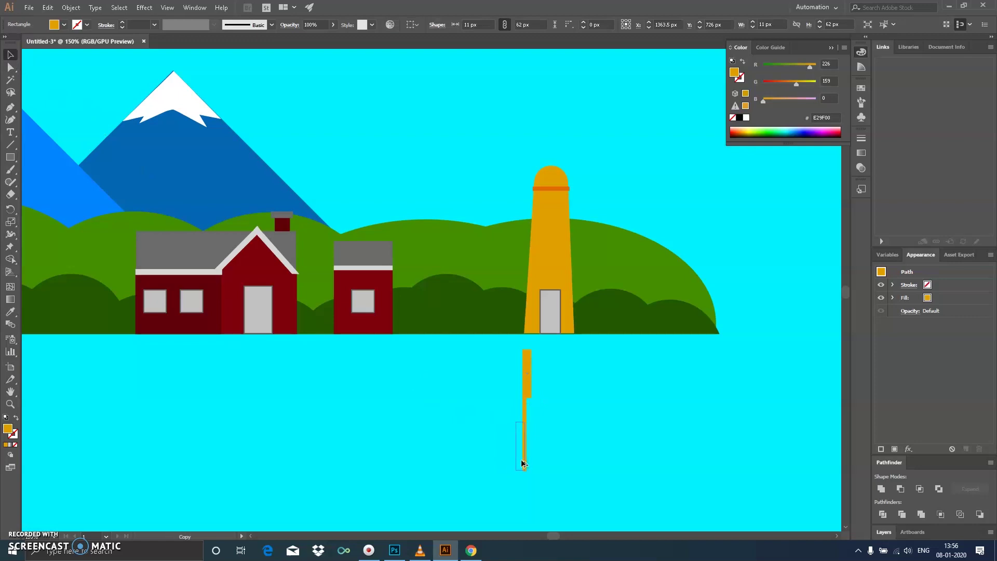
pyautogui.moveTo(574, 438); pyautogui.dragTo(496, 463)
pyautogui.click(535, 382)
pyautogui.moveTo(527, 391); pyautogui.dragTo(527, 382)
pyautogui.click(540, 429)
pyautogui.moveTo(517, 431); pyautogui.dragTo(525, 434)
pyautogui.click(529, 364)
pyautogui.click(549, 451)
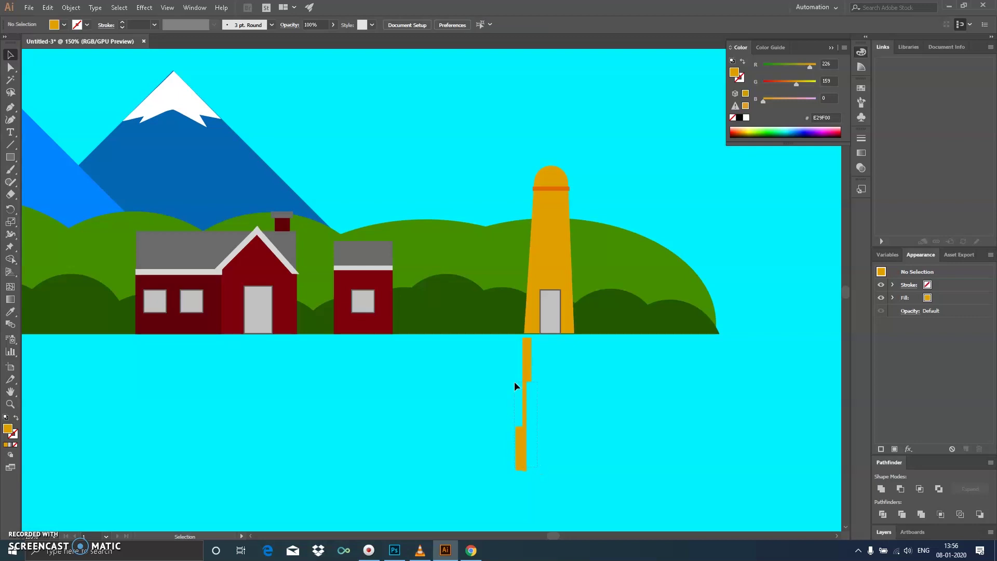
# Colour the whole blade strip red-orange (E56100).
pyautogui.moveTo(561, 444); pyautogui.dragTo(489, 347)
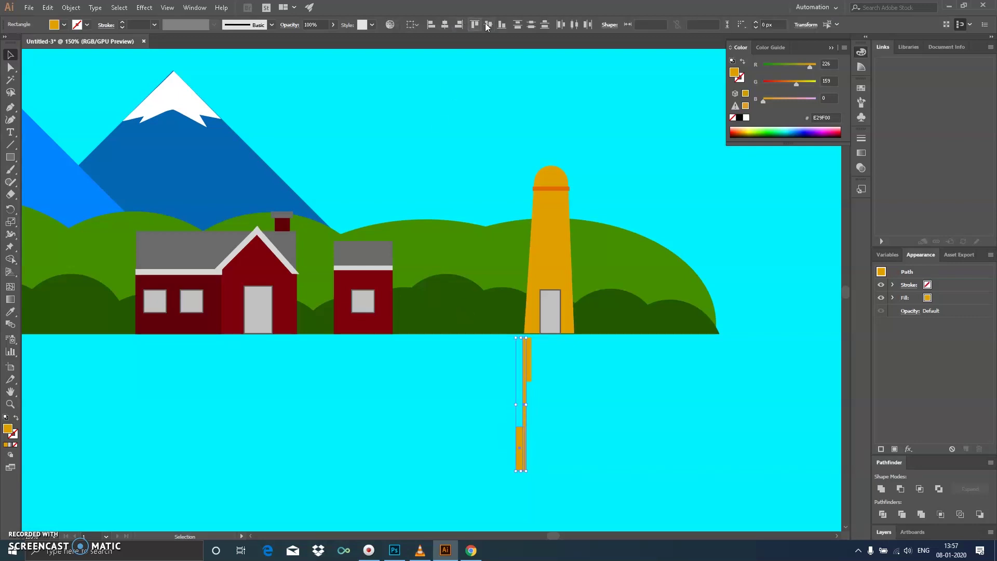
pyautogui.click(557, 371)
pyautogui.moveTo(797, 83); pyautogui.dragTo(781, 85)
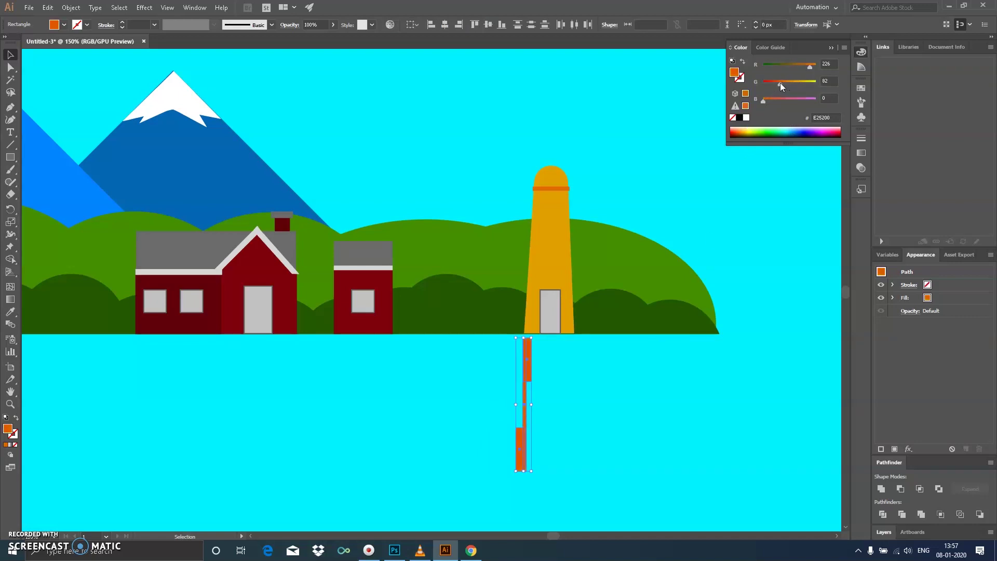
pyautogui.moveTo(808, 65); pyautogui.dragTo(811, 64)
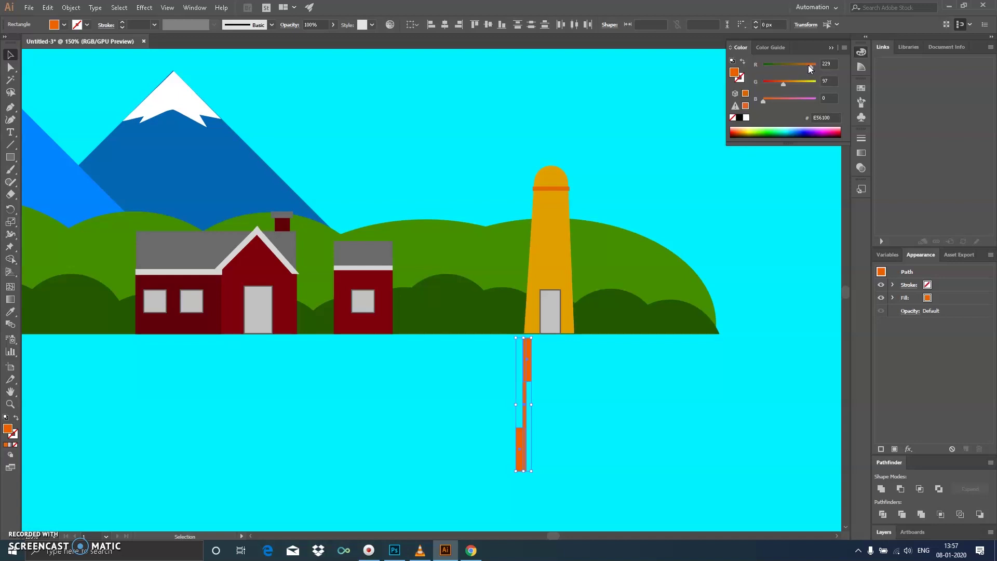
# Rotate a crosswise copy 90° and align it to form a four-blade cross.
pyautogui.click(522, 412)
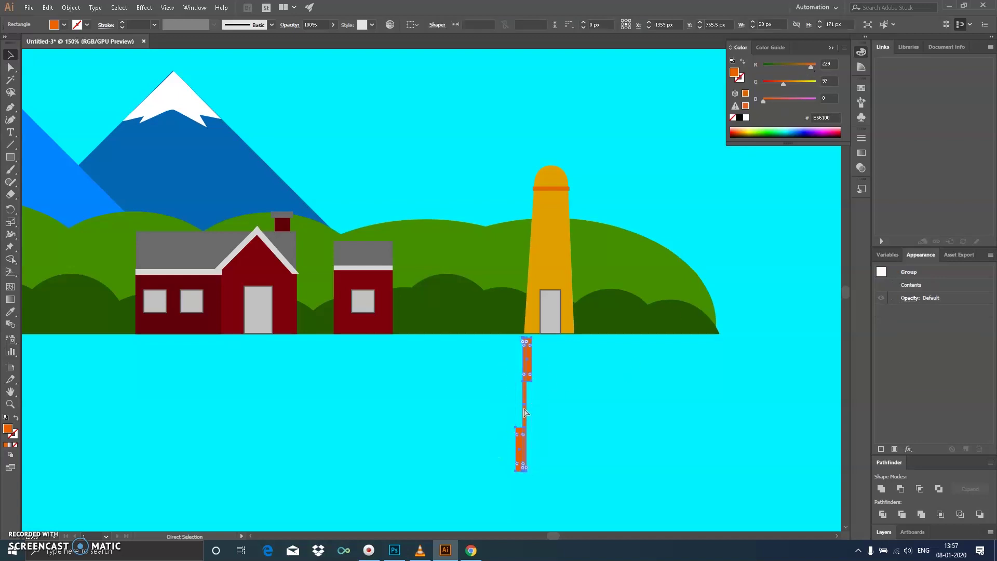
pyautogui.moveTo(545, 339)
pyautogui.mouseDown()
pyautogui.moveTo(571, 363)
pyautogui.moveTo(616, 373)
pyautogui.mouseUp()
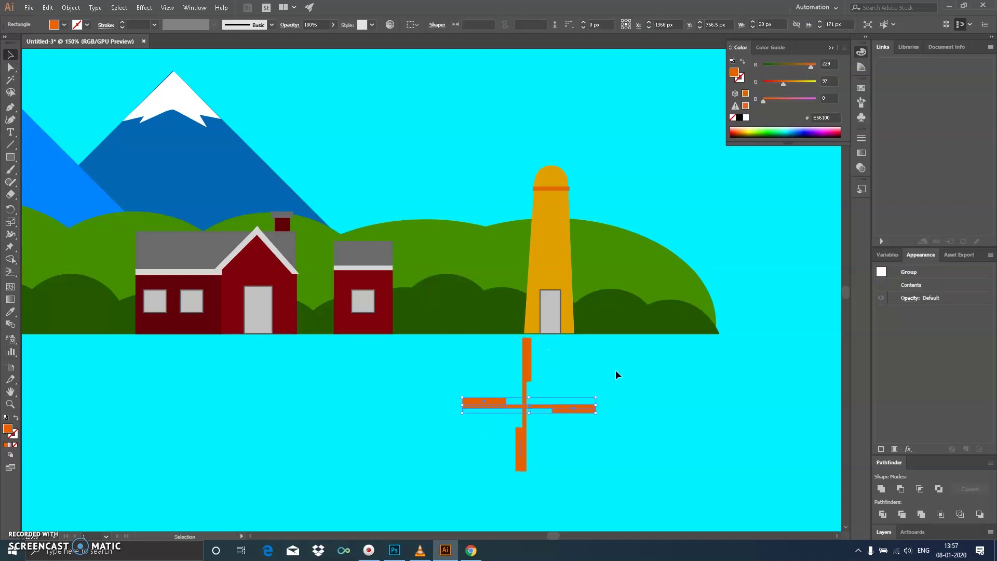
pyautogui.click(445, 27)
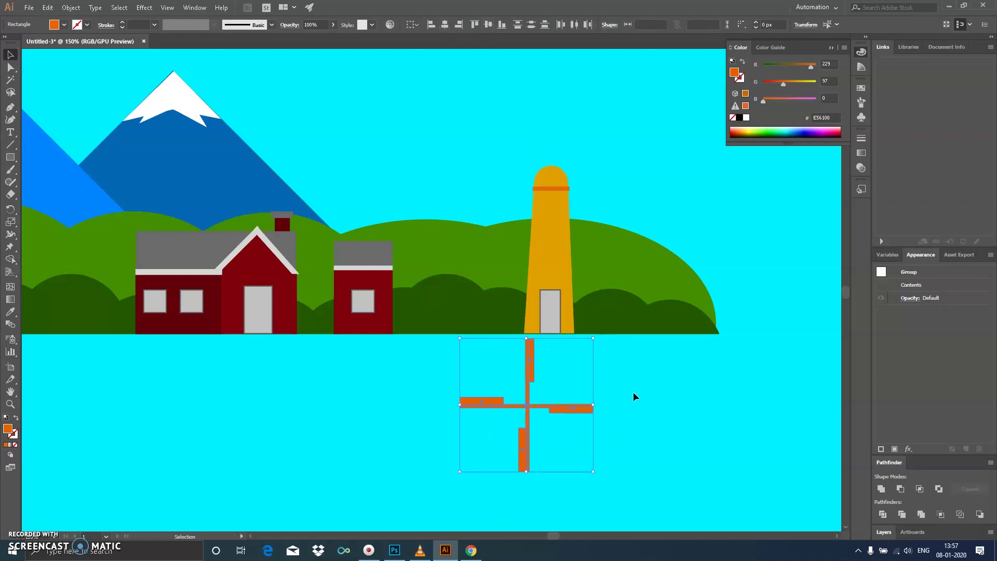
pyautogui.click(634, 391)
pyautogui.moveTo(10, 157); pyautogui.dragTo(41, 158)
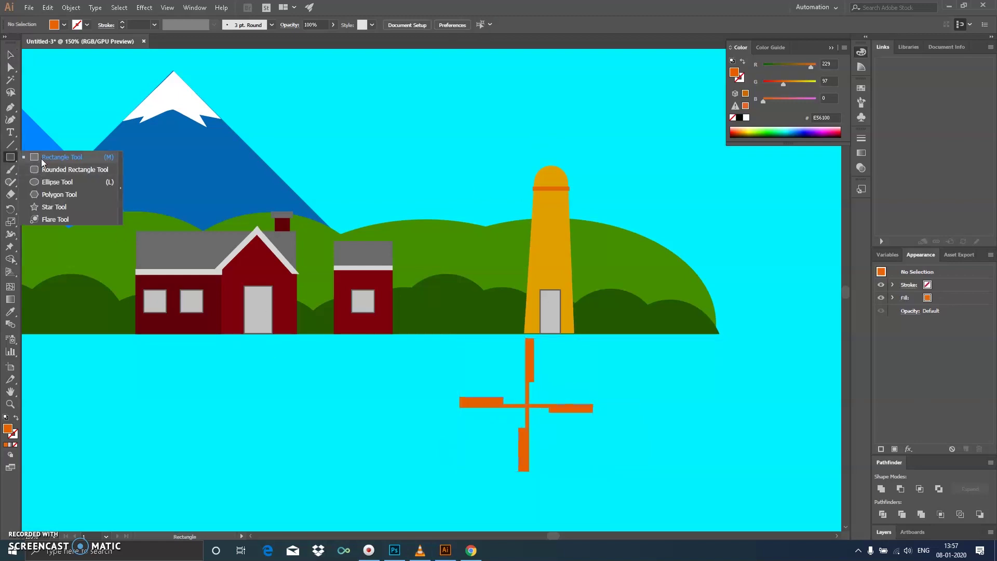
# Add a hub square at the blades' centre and move the blades onto the tower top.
pyautogui.moveTo(523, 401)
pyautogui.mouseDown()
pyautogui.moveTo(549, 433)
pyautogui.moveTo(498, 374)
pyautogui.mouseUp()
pyautogui.press('v')
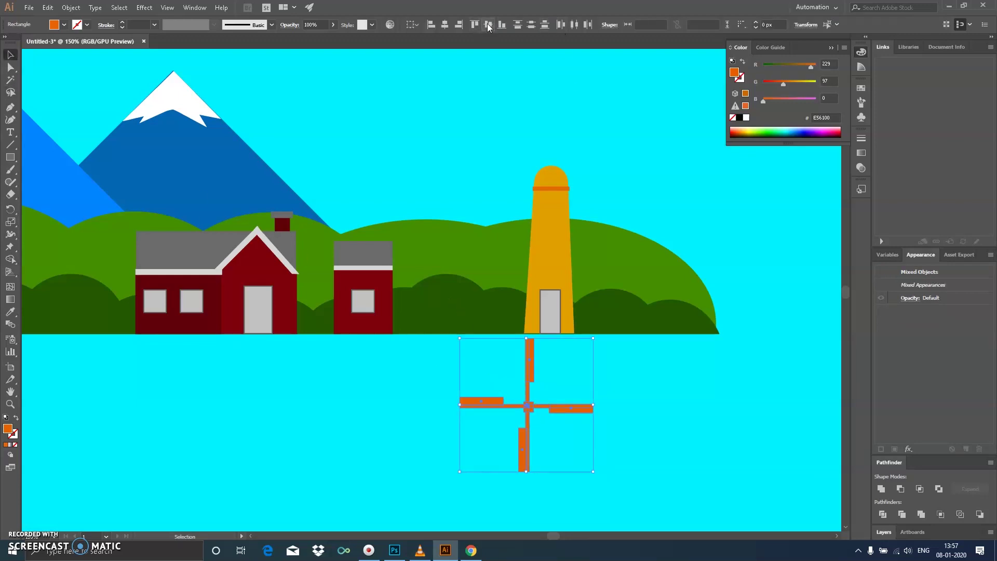
pyautogui.click(444, 24)
pyautogui.click(599, 391)
pyautogui.moveTo(480, 400); pyautogui.dragTo(550, 213)
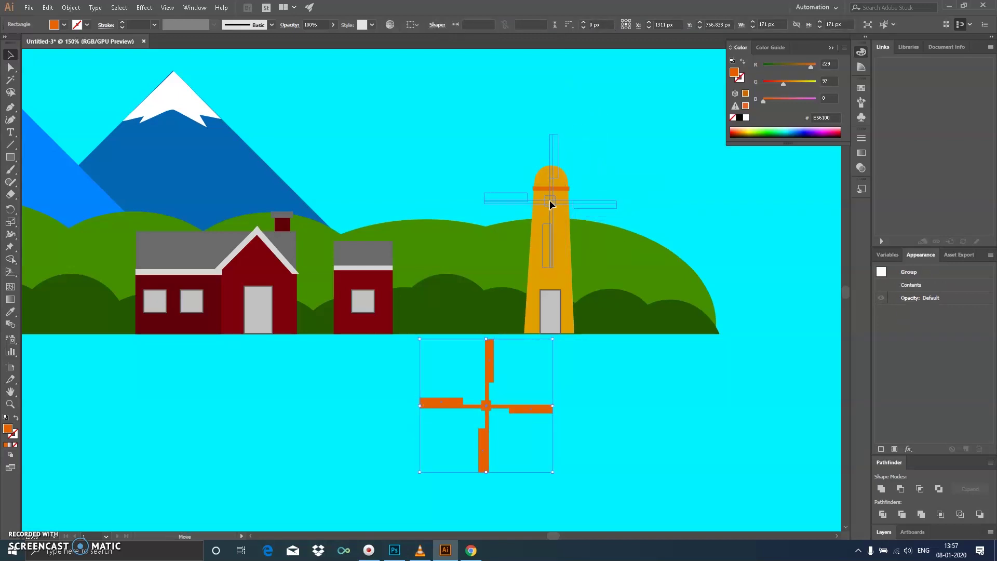
pyautogui.moveTo(550, 215); pyautogui.dragTo(550, 206)
# Colour the windmill blades brown (964108).
pyautogui.click(579, 254)
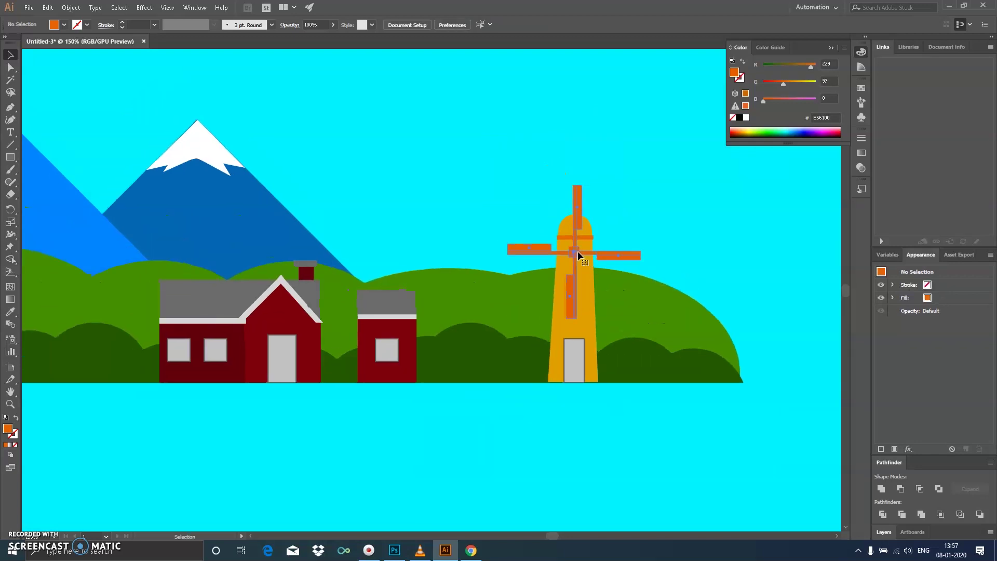
pyautogui.doubleClick(9, 430)
pyautogui.moveTo(488, 236); pyautogui.dragTo(488, 258)
pyautogui.click(608, 209)
pyautogui.click(591, 401)
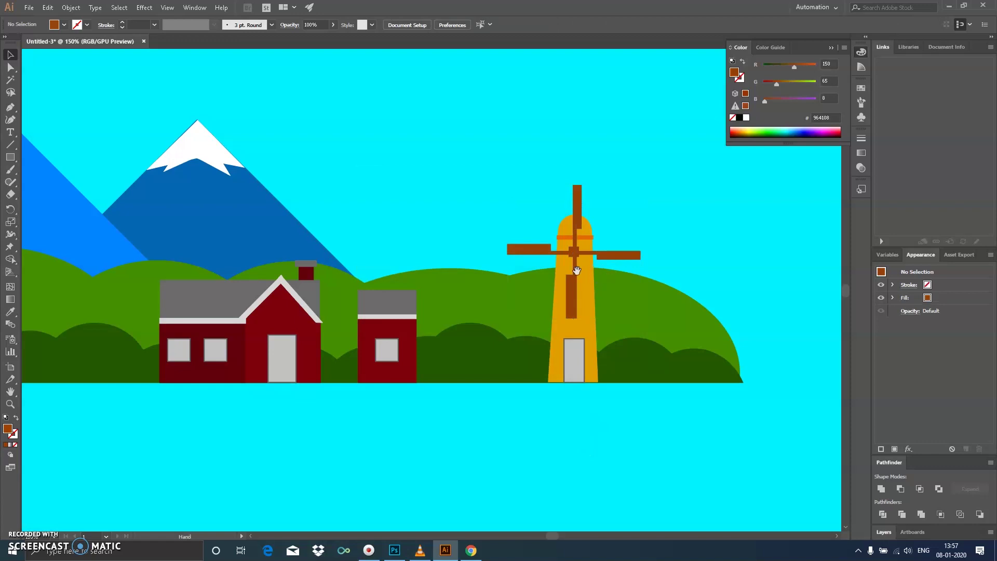
# Tilt the blades about 30° on the silo dome, then draw a small post below the house.
pyautogui.moveTo(577, 270); pyautogui.dragTo(613, 299)
pyautogui.moveTo(530, 316); pyautogui.dragTo(568, 327)
pyautogui.click(648, 290)
pyautogui.click(668, 497)
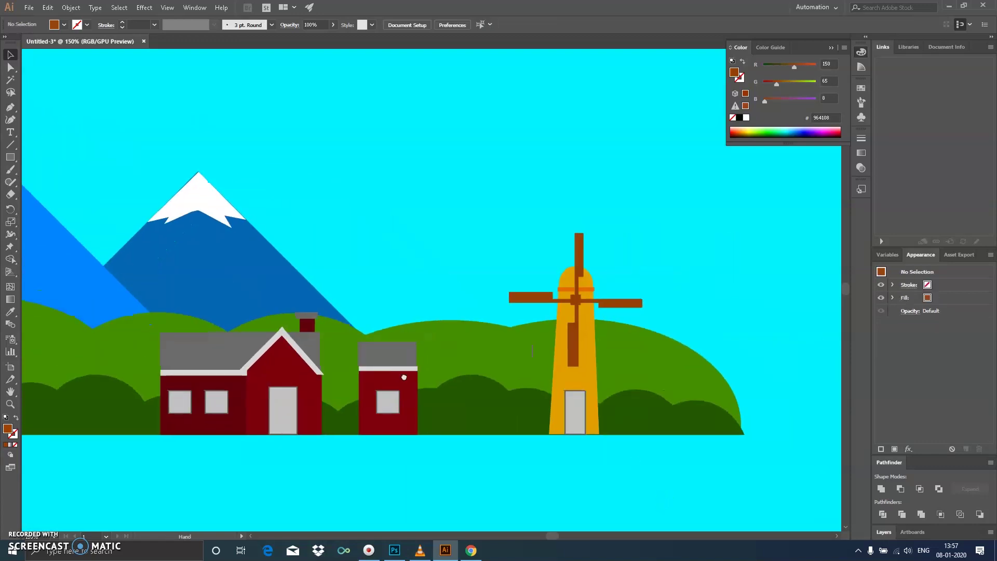
pyautogui.moveTo(337, 359); pyautogui.dragTo(364, 359)
pyautogui.click(721, 295)
pyautogui.moveTo(746, 220); pyautogui.dragTo(699, 210)
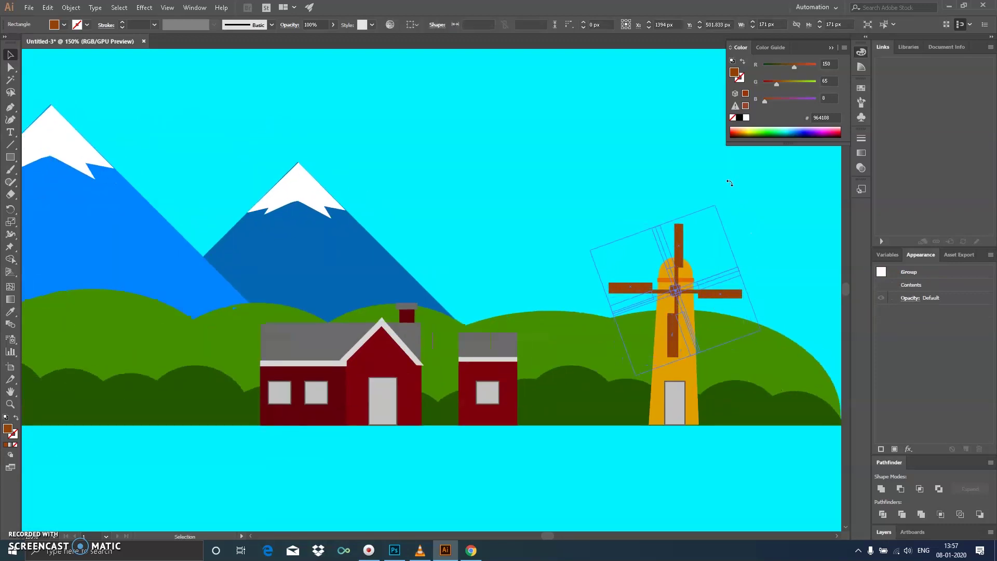
pyautogui.hotkey('ctrl', 'shift', 'a')
pyautogui.moveTo(433, 321); pyautogui.dragTo(412, 324)
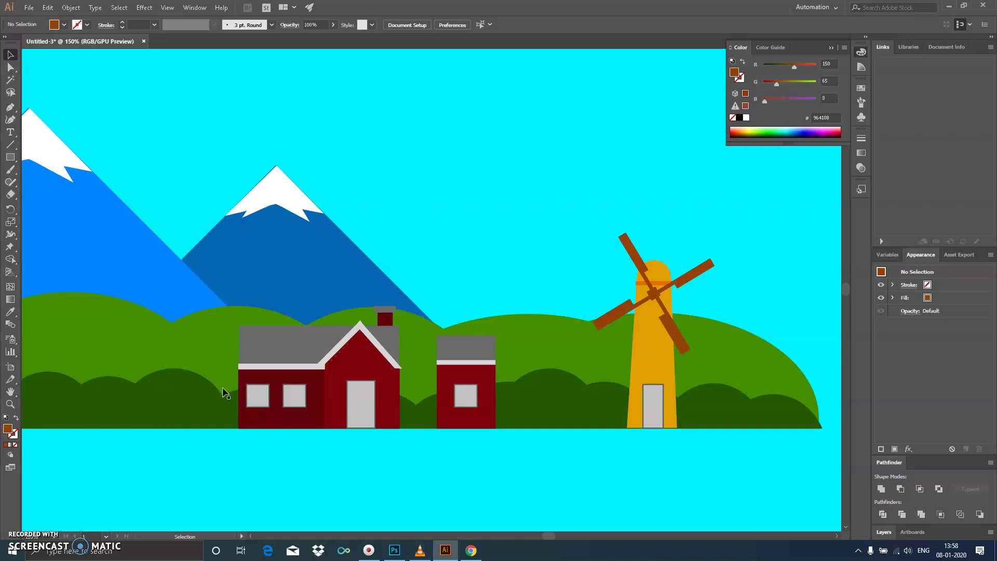
pyautogui.moveTo(10, 157); pyautogui.dragTo(42, 157)
pyautogui.moveTo(218, 447)
pyautogui.mouseDown()
pyautogui.moveTo(250, 500)
pyautogui.moveTo(232, 501)
pyautogui.moveTo(227, 481)
pyautogui.mouseUp()
# Zoom in and draw a small three-sided brown triangle.
pyautogui.click(10, 54)
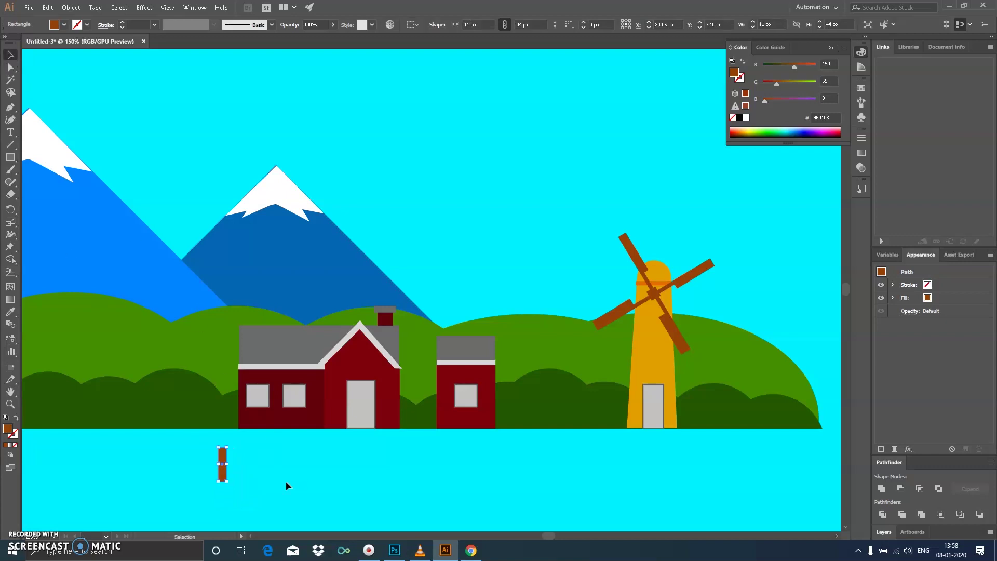
pyautogui.hotkey('ctrl', '+')
pyautogui.hotkey('ctrl', '+')
pyautogui.scroll(3, 255, 310)
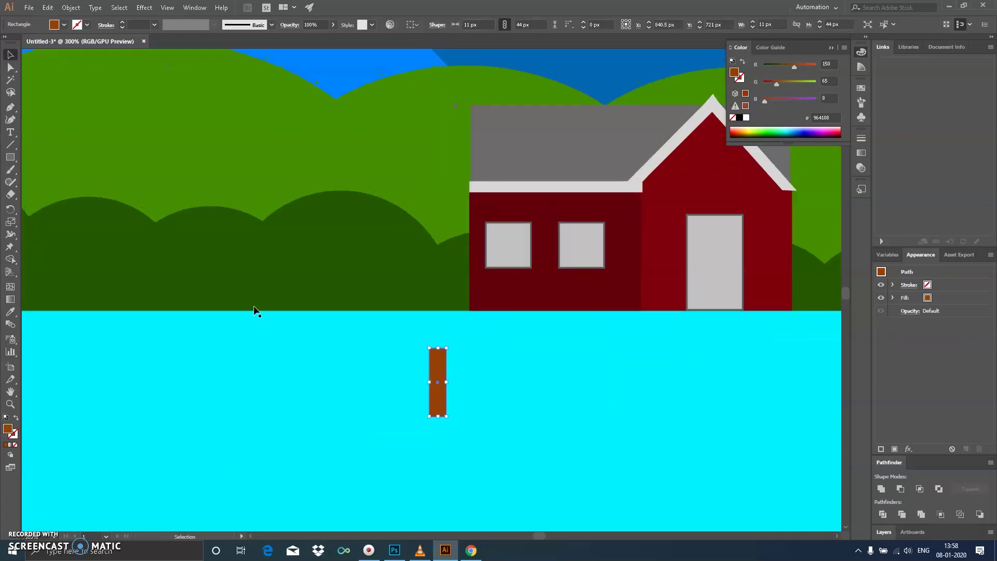
pyautogui.moveTo(11, 157); pyautogui.dragTo(57, 198)
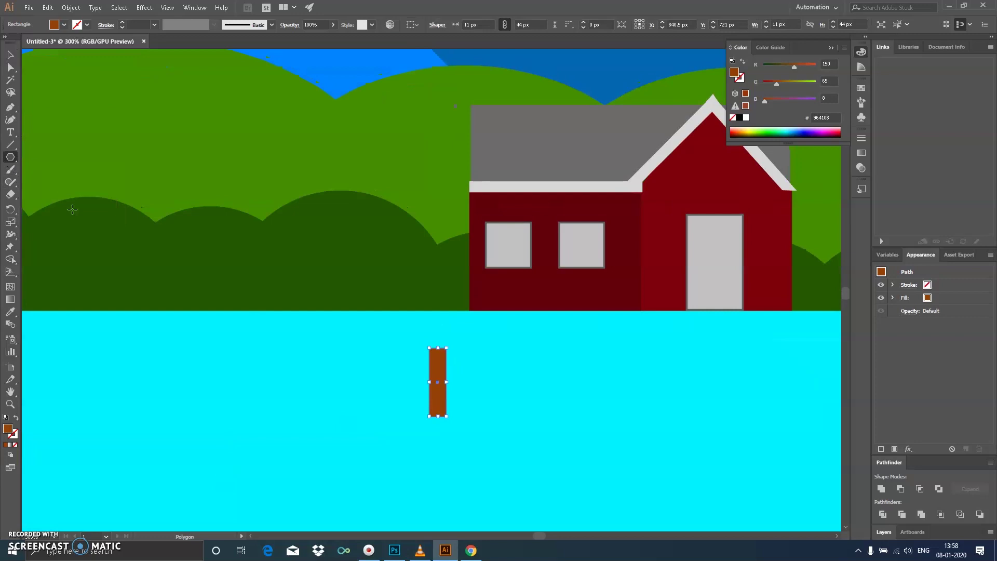
pyautogui.click(345, 411)
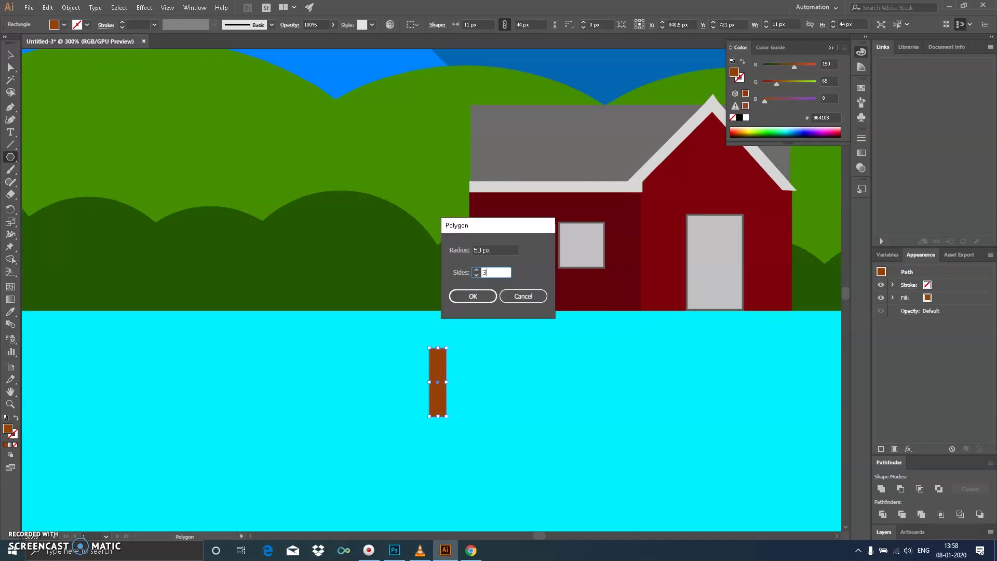
pyautogui.press('Return')
pyautogui.moveTo(408, 333); pyautogui.dragTo(312, 416)
# Place the triangle on the post and bring it in front of the water.
pyautogui.press('v')
pyautogui.moveTo(450, 379)
pyautogui.mouseDown()
pyautogui.moveTo(451, 369)
pyautogui.moveTo(447, 389)
pyautogui.mouseUp()
pyautogui.press('Delete')
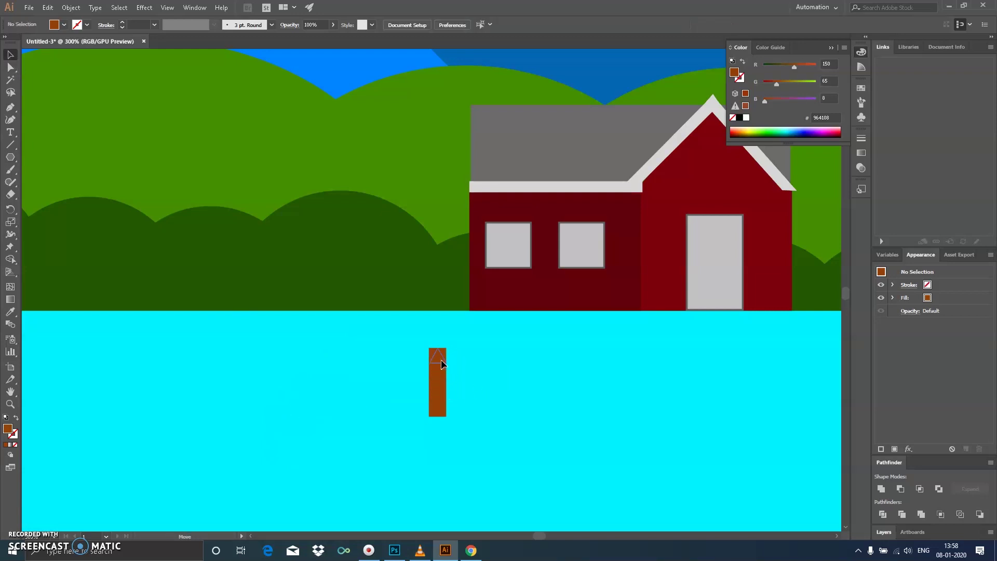
pyautogui.click(441, 344)
pyautogui.hotkey('ctrl', 'shift', ']')
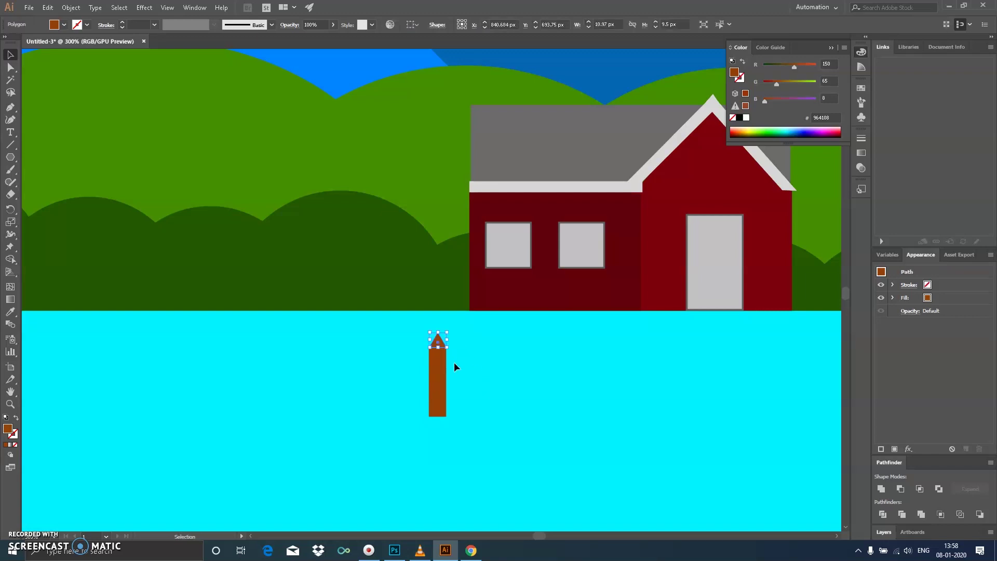
pyautogui.scroll(4, 439, 405)
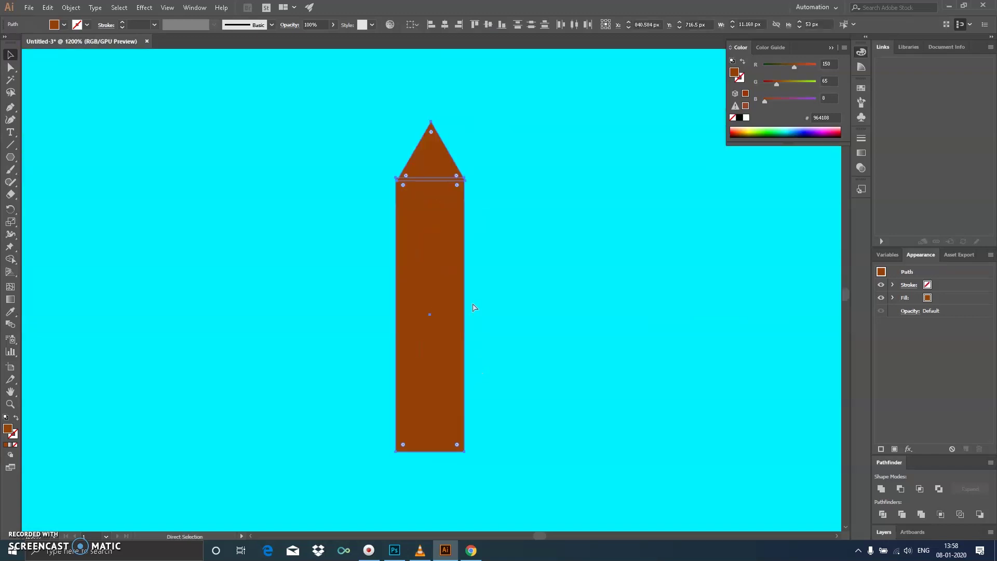
pyautogui.moveTo(450, 188); pyautogui.dragTo(481, 347)
pyautogui.click(460, 327)
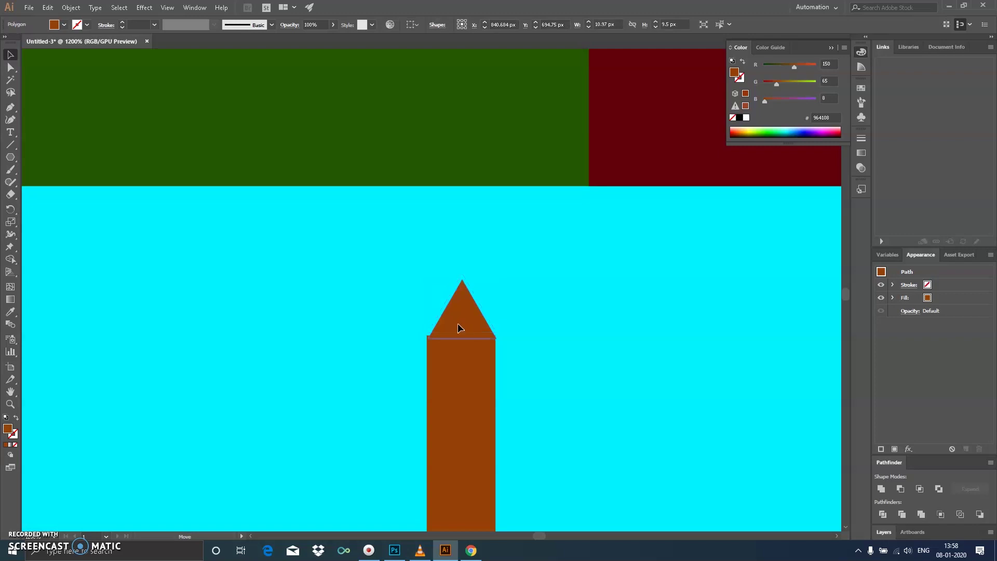
# Centre the triangle horizontally over the rectangle.
pyautogui.scroll(3, 488, 335)
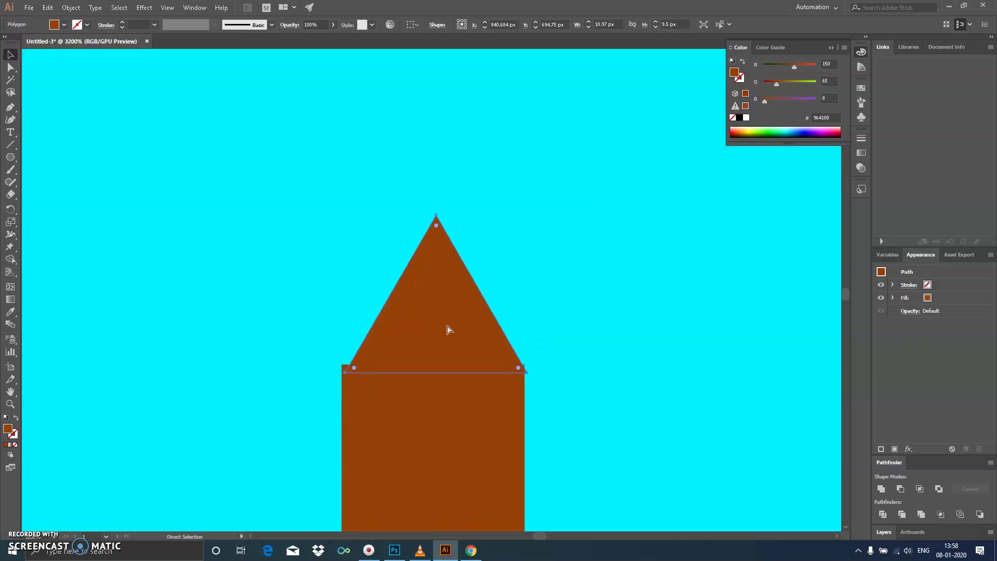
pyautogui.press('Up')
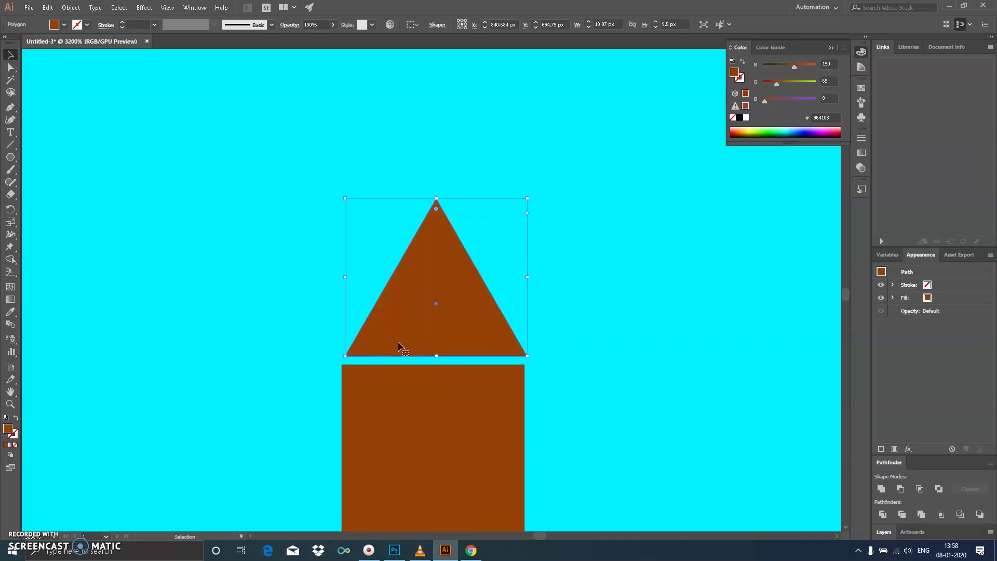
pyautogui.scroll(3, 400, 360)
pyautogui.moveTo(436, 301); pyautogui.dragTo(424, 318)
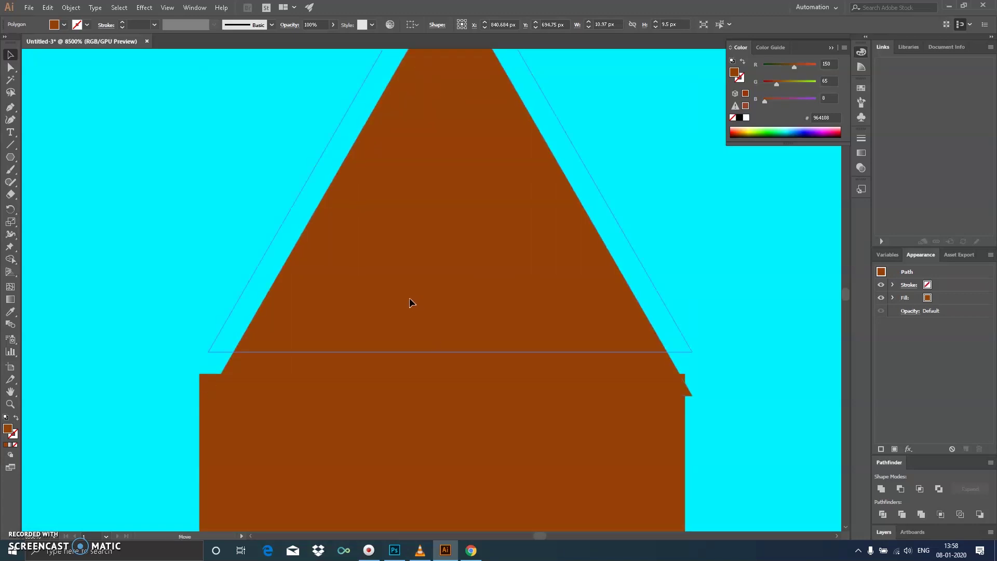
pyautogui.hotkey('ctrl', 'z')
pyautogui.keyDown('shift'); pyautogui.click(343, 401); pyautogui.keyUp('shift')
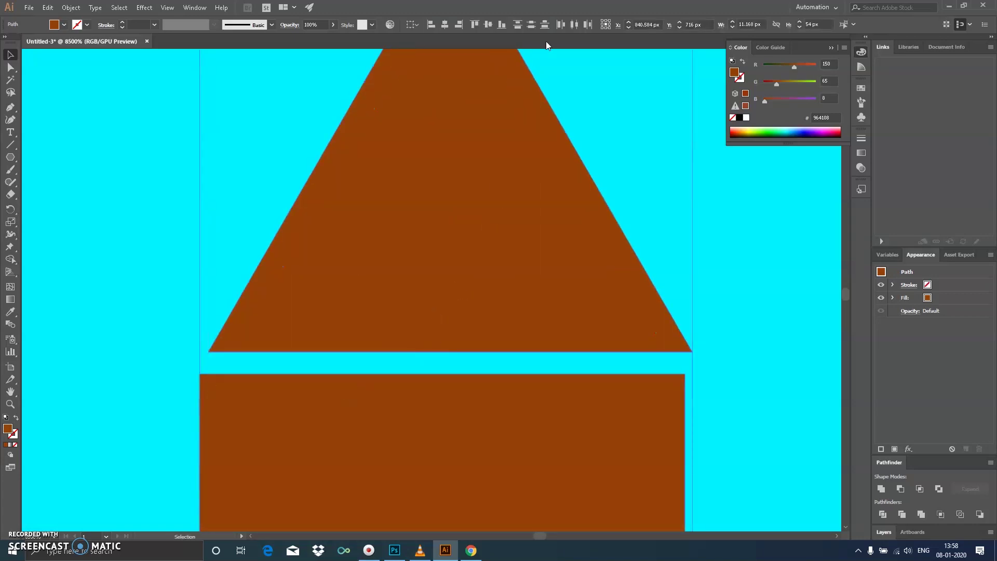
pyautogui.click(432, 24)
pyautogui.click(134, 301)
# Raise the rectangle's top anchors up to the triangle's base.
pyautogui.click(9, 69)
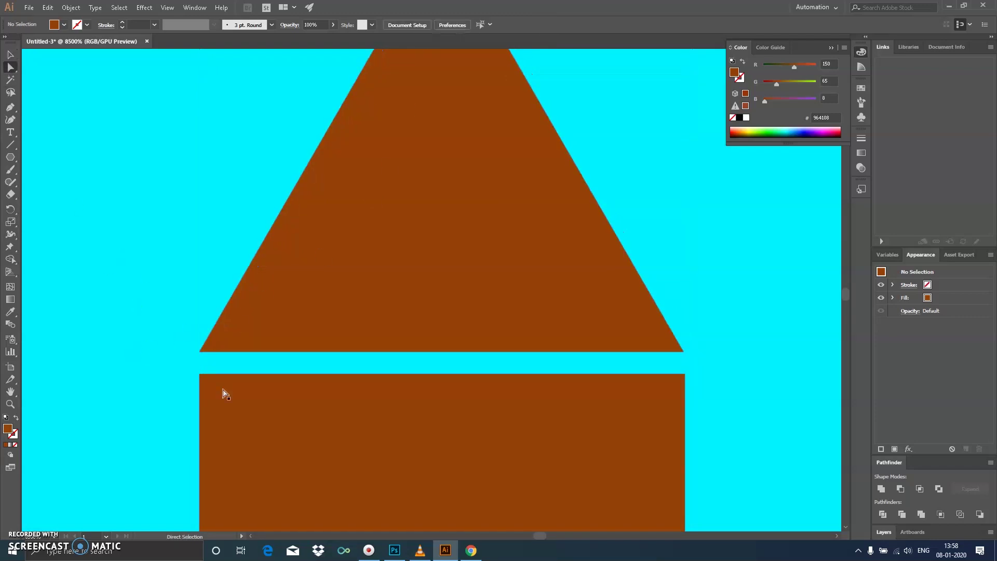
pyautogui.moveTo(689, 403); pyautogui.dragTo(691, 383)
pyautogui.hotkey('shift', 'Up')
pyautogui.hotkey('shift', 'Down')
pyautogui.moveTo(682, 370); pyautogui.dragTo(682, 352)
pyautogui.click(197, 237)
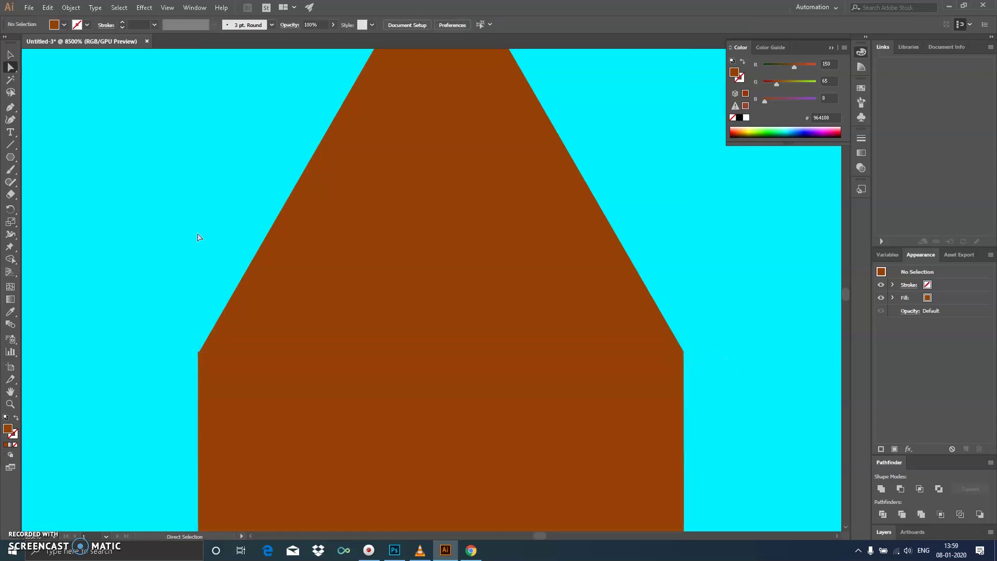
# Unite the triangle and rectangle into one pointed picket shape.
pyautogui.click(10, 55)
pyautogui.click(441, 208)
pyautogui.click(882, 488)
pyautogui.hotkey('ctrl', '-')
pyautogui.hotkey('ctrl', '-')
pyautogui.hotkey('ctrl', '-')
# Scale the post to picket size and duplicate it into an evenly spaced row before the house.
pyautogui.hotkey('ctrl', '-')
pyautogui.hotkey('ctrl', '-')
pyautogui.hotkey('ctrl', '-')
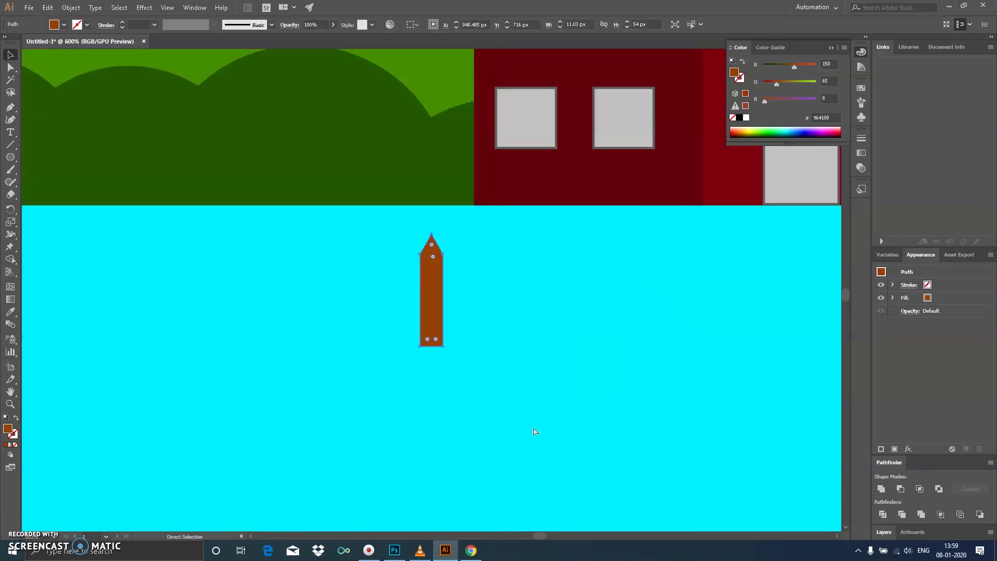
pyautogui.hotkey('ctrl', '-')
pyautogui.hotkey('ctrl', '-')
pyautogui.moveTo(309, 351); pyautogui.dragTo(351, 253)
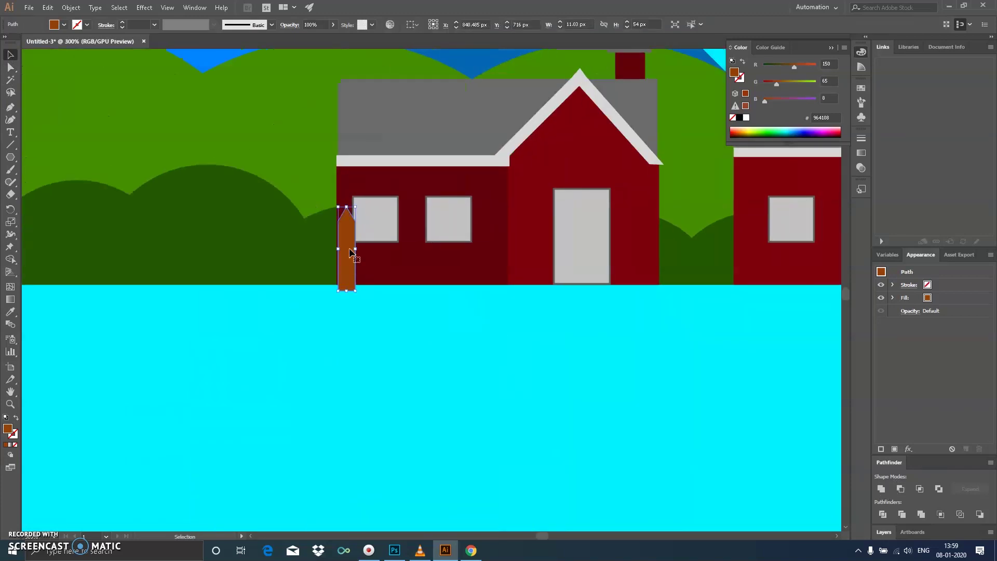
pyautogui.moveTo(355, 206); pyautogui.dragTo(349, 238)
pyautogui.hotkey('ctrl', 'shift', 'a')
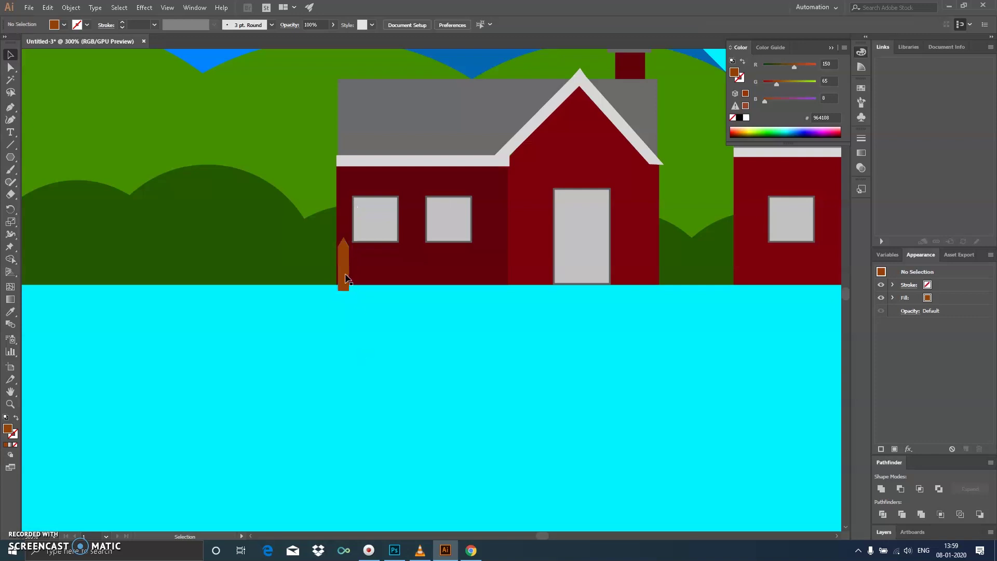
pyautogui.moveTo(347, 279); pyautogui.dragTo(322, 273)
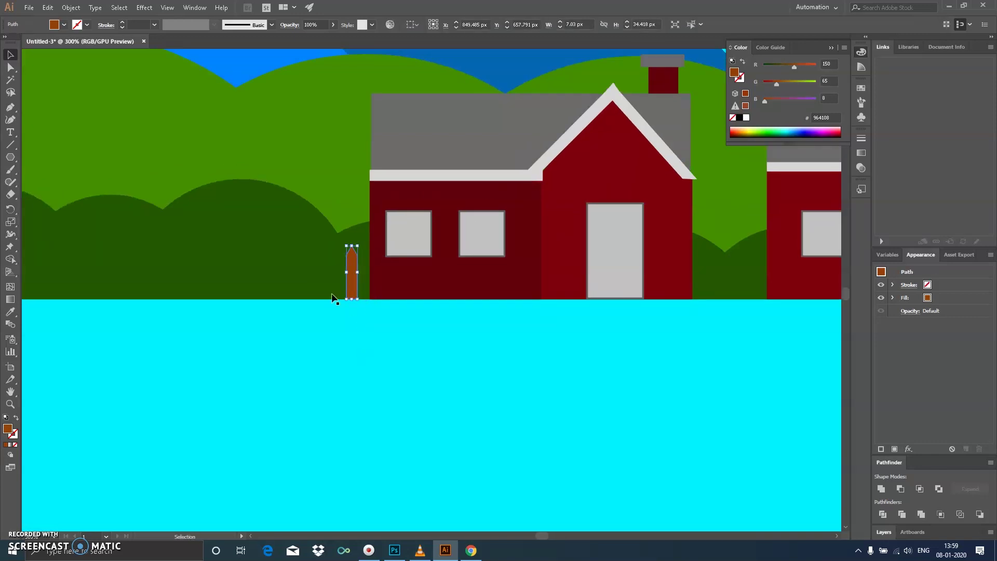
pyautogui.moveTo(351, 286); pyautogui.dragTo(385, 294)
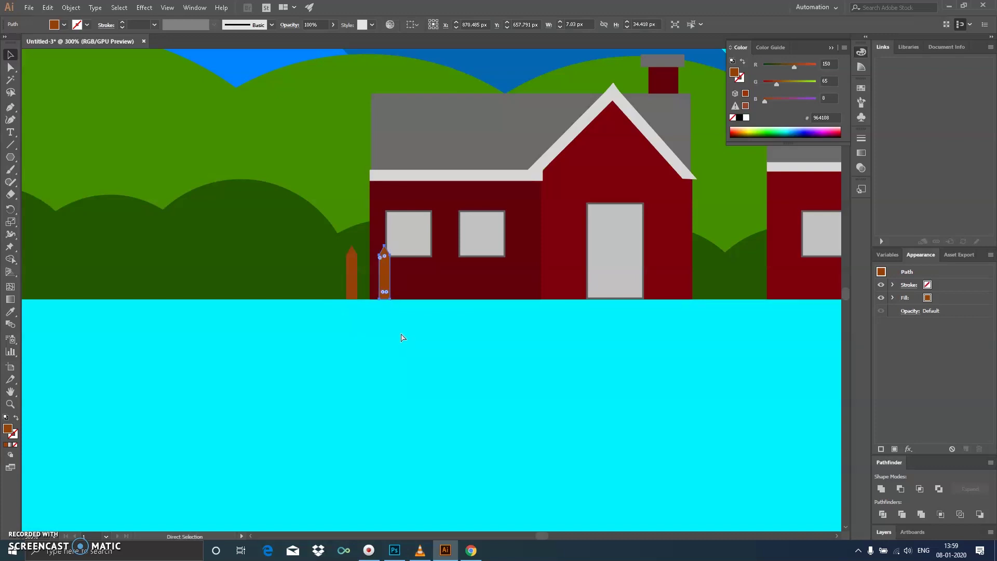
pyautogui.hotkey('ctrl', 'd')
pyautogui.hotkey('ctrl', 'd')
pyautogui.hotkey('ctrl', 'd')
pyautogui.hotkey('ctrl', 'd')
pyautogui.hotkey('ctrl', 'd')
pyautogui.hotkey('ctrl', 'd')
pyautogui.hotkey('ctrl', 'd')
pyautogui.hotkey('ctrl', 'd')
pyautogui.hotkey('ctrl', 'd')
pyautogui.hotkey('ctrl', 'd')
pyautogui.hscroll(5, 534, 380)
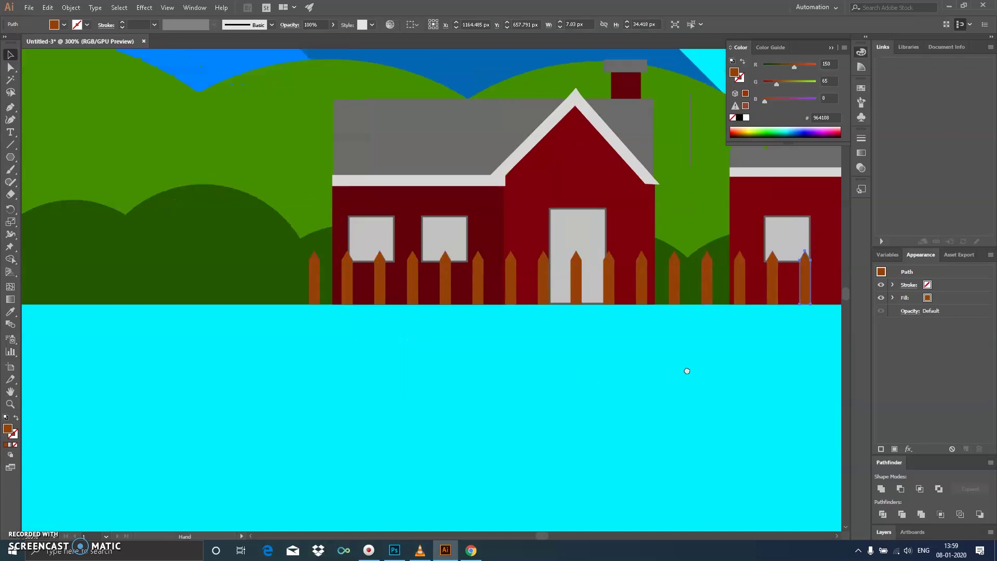
pyautogui.hotkey('ctrl', 'd')
pyautogui.hotkey('ctrl', 'd')
pyautogui.hotkey('ctrl', 'd')
pyautogui.hotkey('ctrl', 'd')
pyautogui.moveTo(658, 372)
pyautogui.mouseDown()
pyautogui.moveTo(490, 387)
pyautogui.moveTo(645, 383)
pyautogui.mouseUp()
# Select all the pickets, turn them golden yellow with G set to 159, and group them.
pyautogui.click(146, 301)
pyautogui.click(192, 294)
pyautogui.click(157, 348)
pyautogui.click(153, 301)
pyautogui.click(151, 298)
pyautogui.keyDown('shift'); pyautogui.click(185, 297); pyautogui.keyUp('shift')
pyautogui.keyDown('shift'); pyautogui.click(219, 293); pyautogui.keyUp('shift')
pyautogui.keyDown('shift'); pyautogui.click(251, 295); pyautogui.keyUp('shift')
pyautogui.keyDown('shift'); pyautogui.click(285, 295); pyautogui.keyUp('shift')
pyautogui.keyDown('shift'); pyautogui.click(316, 294); pyautogui.keyUp('shift')
pyautogui.keyDown('shift'); pyautogui.click(349, 290); pyautogui.keyUp('shift')
pyautogui.keyDown('shift'); pyautogui.click(384, 291); pyautogui.keyUp('shift')
pyautogui.keyDown('shift'); pyautogui.click(416, 290); pyautogui.keyUp('shift')
pyautogui.keyDown('shift'); pyautogui.click(448, 291); pyautogui.keyUp('shift')
pyautogui.keyDown('shift'); pyautogui.click(480, 291); pyautogui.keyUp('shift')
pyautogui.keyDown('shift'); pyautogui.click(513, 291); pyautogui.keyUp('shift')
pyautogui.keyDown('shift'); pyautogui.click(546, 290); pyautogui.keyUp('shift')
pyautogui.keyDown('shift'); pyautogui.click(578, 291); pyautogui.keyUp('shift')
pyautogui.keyDown('shift'); pyautogui.click(645, 291); pyautogui.keyUp('shift')
pyautogui.keyDown('shift'); pyautogui.click(676, 291); pyautogui.keyUp('shift')
pyautogui.keyDown('shift'); pyautogui.click(710, 291); pyautogui.keyUp('shift')
pyautogui.keyDown('shift'); pyautogui.click(742, 291); pyautogui.keyUp('shift')
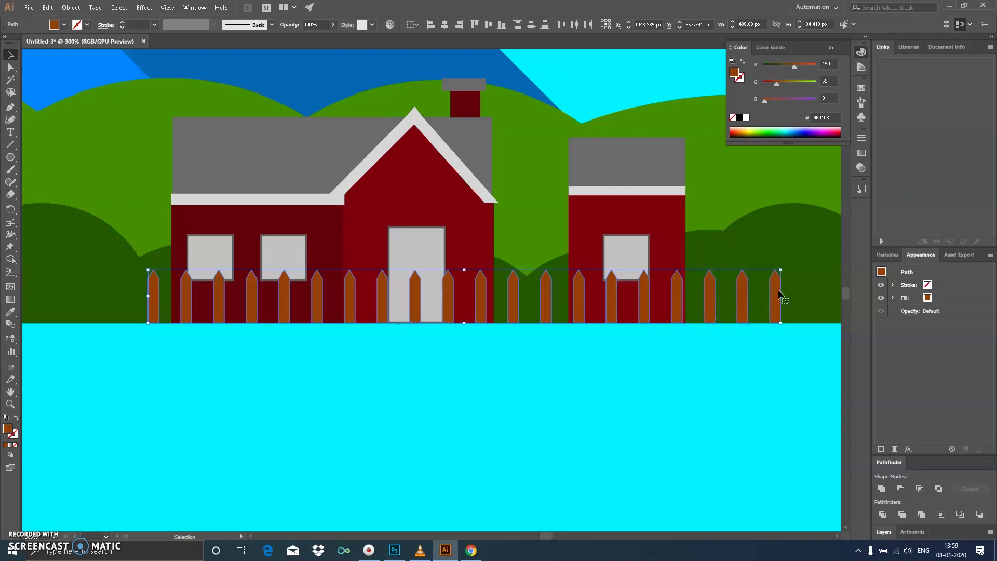
pyautogui.moveTo(777, 84); pyautogui.dragTo(811, 70)
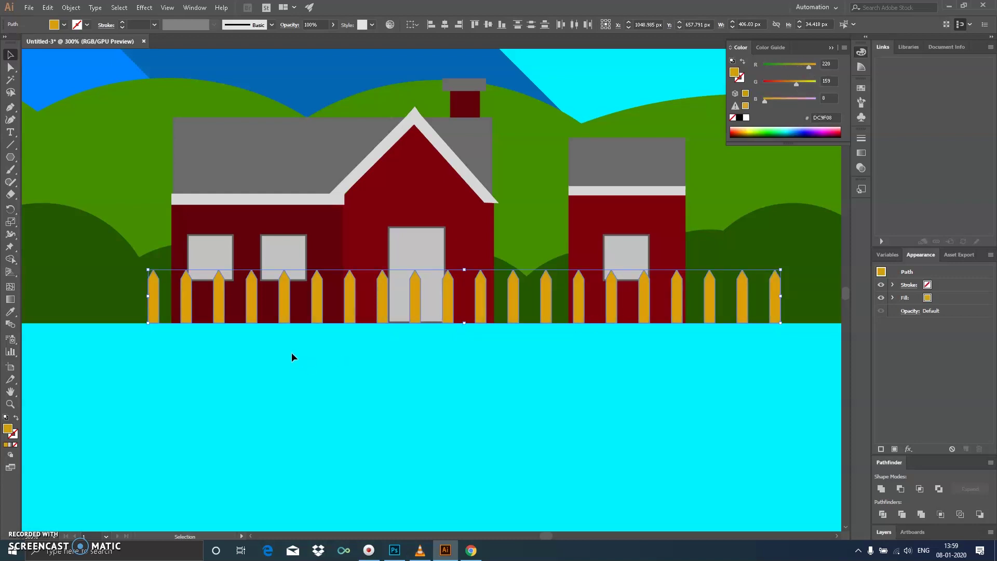
pyautogui.hotkey('ctrl', 'g')
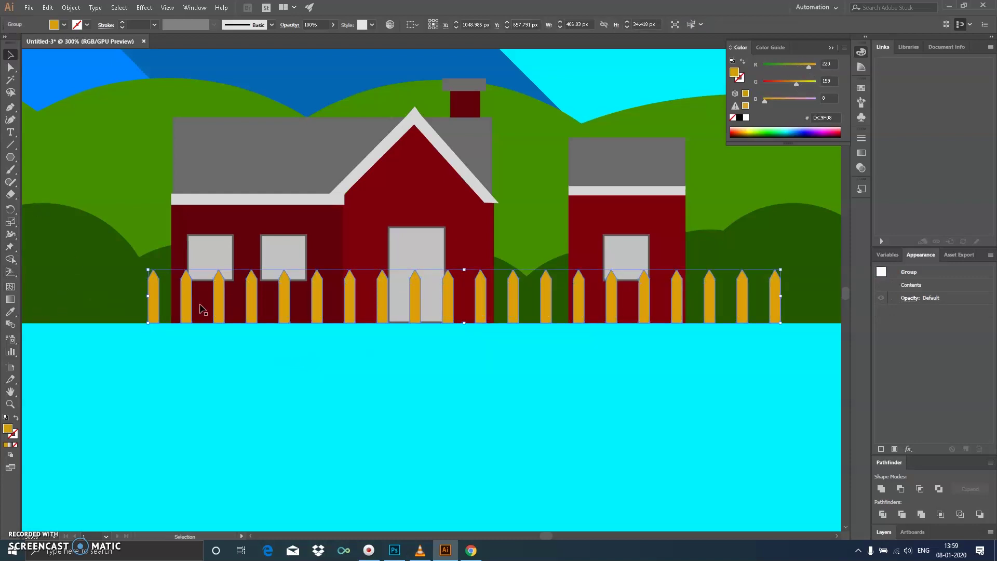
# Inside the fence group, draw a thin rectangular rail across all the pickets.
pyautogui.doubleClick(152, 293)
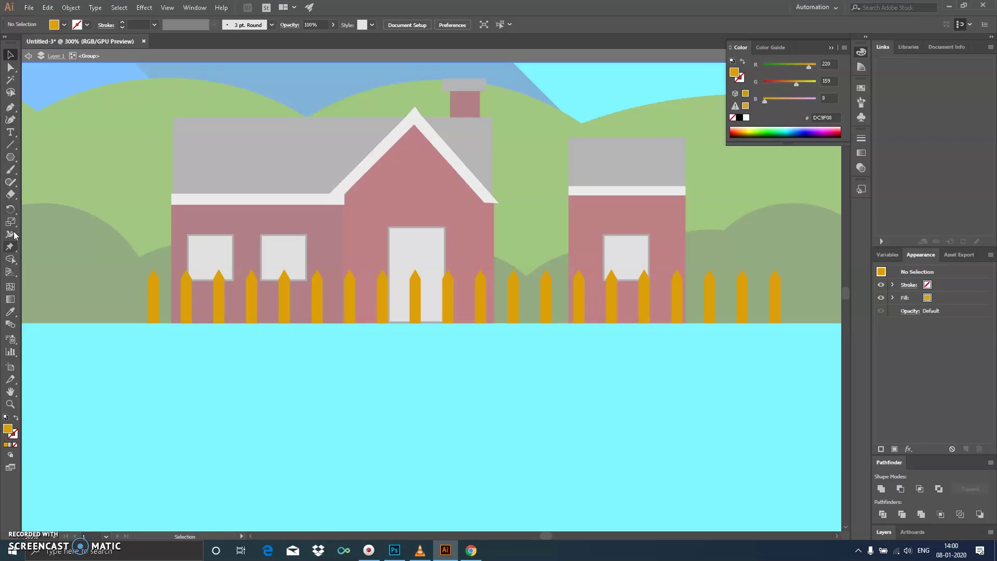
pyautogui.click(11, 157)
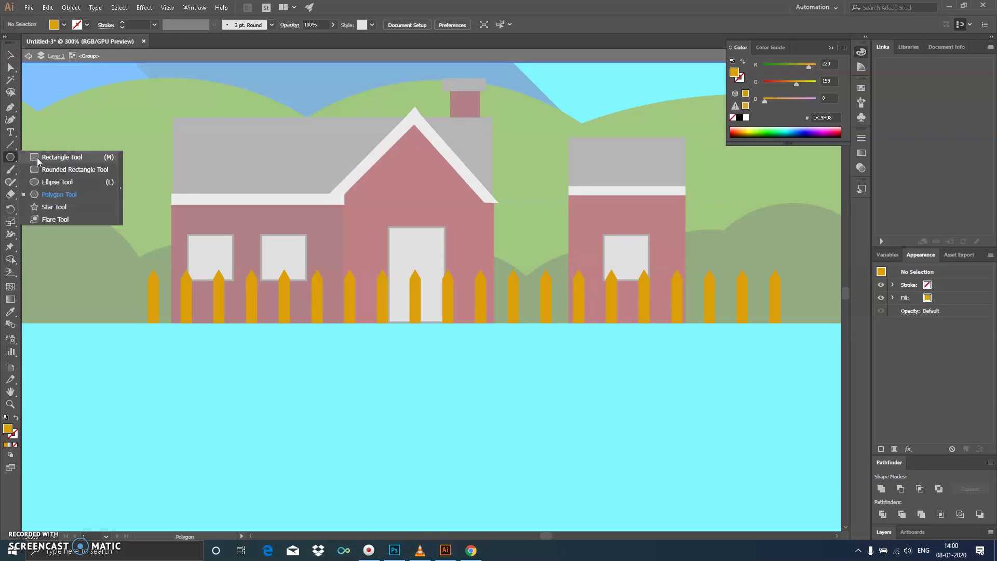
pyautogui.click(38, 158)
pyautogui.moveTo(151, 282); pyautogui.dragTo(777, 285)
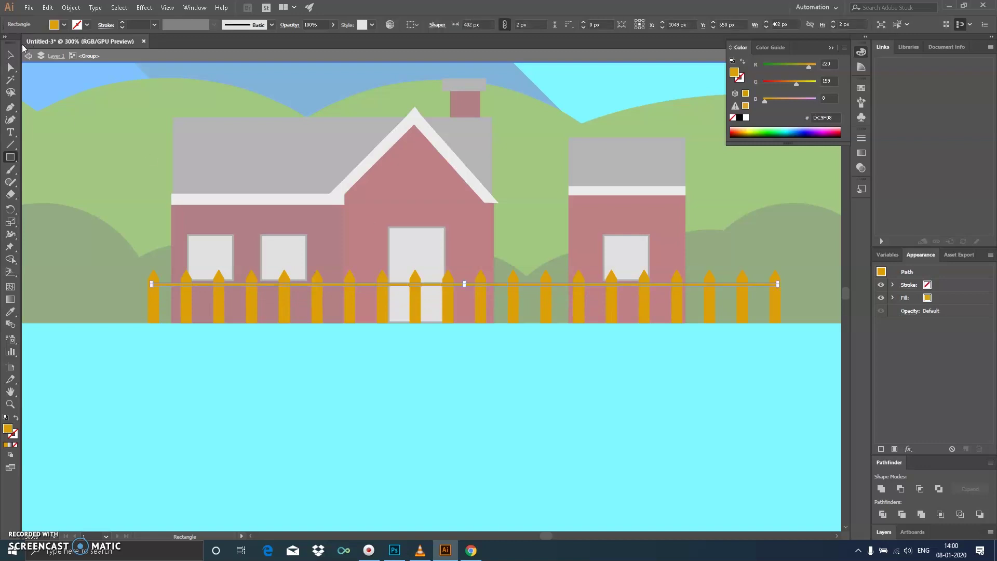
pyautogui.click(10, 55)
# Copy the rail lower as a second rail, exit the group, and save the document.
pyautogui.press('Down')
pyautogui.press('Down')
pyautogui.press('Down')
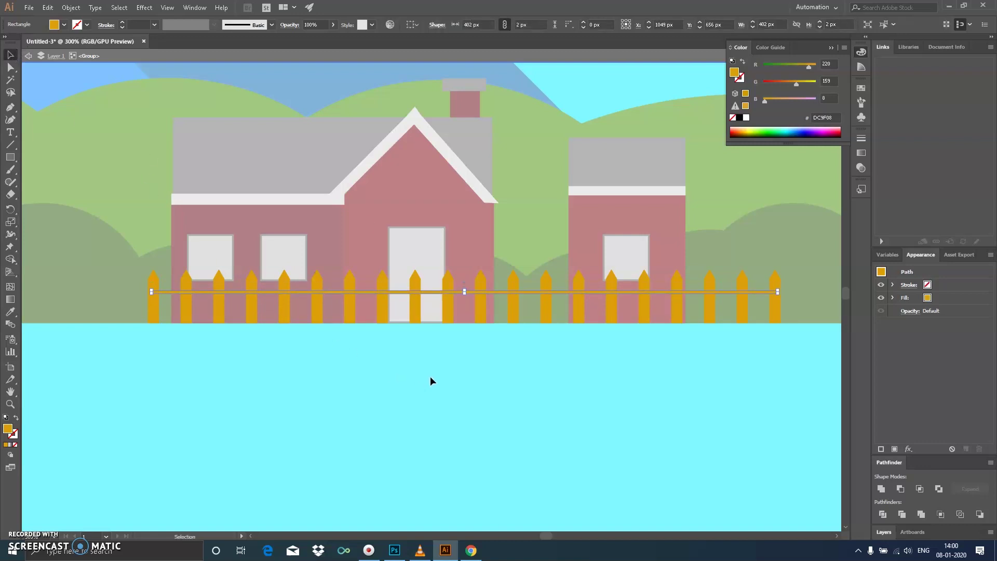
pyautogui.moveTo(494, 291); pyautogui.dragTo(494, 312)
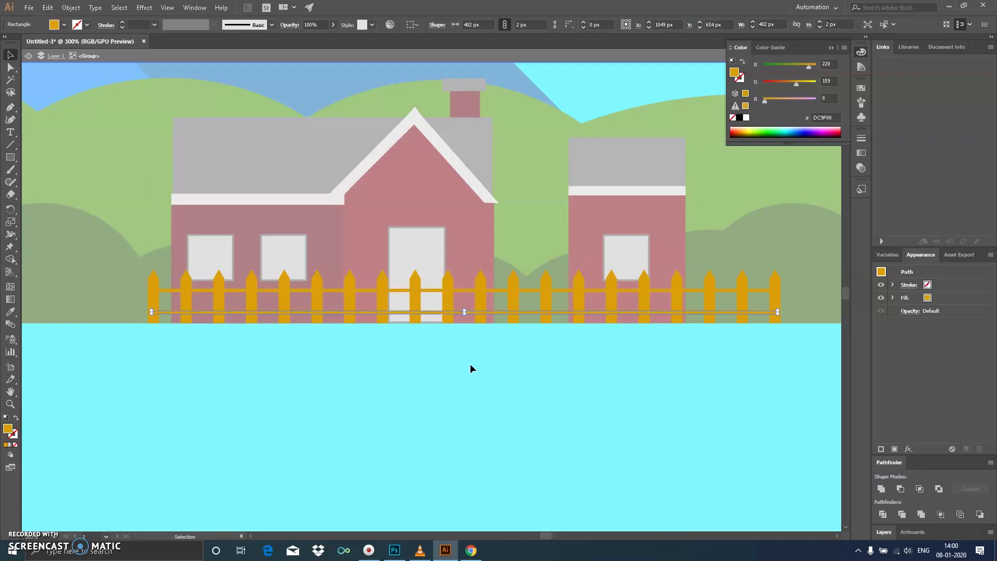
pyautogui.doubleClick(471, 368)
pyautogui.hotkey('ctrl', 's')
pyautogui.click(512, 431)
# Draw a tall rectangle left of the house and resize it to about 58 × 179 px.
pyautogui.keyDown('alt'); pyautogui.scroll(-1, 375, 402); pyautogui.keyUp('alt')
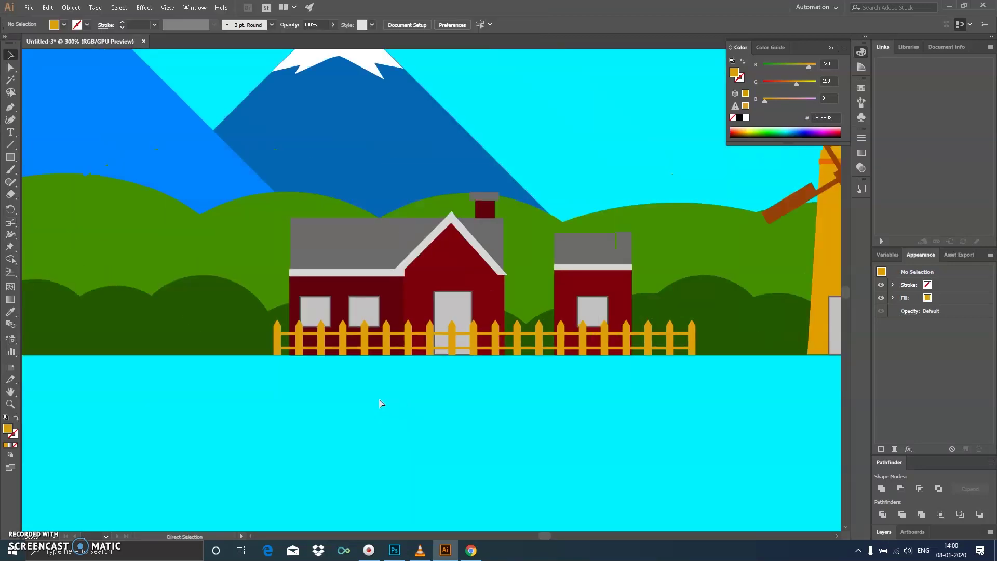
pyautogui.keyDown('alt'); pyautogui.scroll(-3, 407, 400); pyautogui.keyUp('alt')
pyautogui.keyDown('alt'); pyautogui.scroll(1, 533, 383); pyautogui.keyUp('alt')
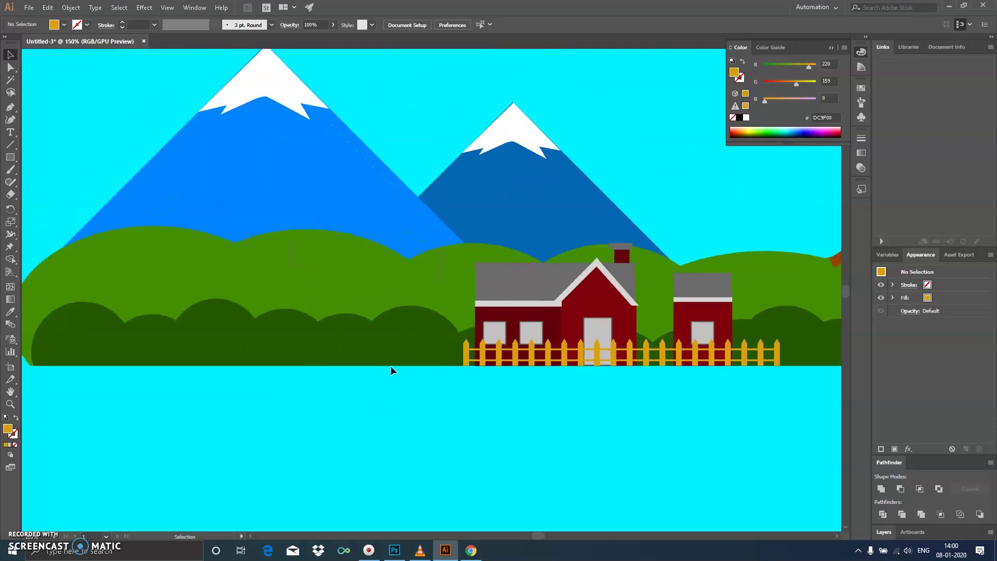
pyautogui.hscroll(1, 392, 418)
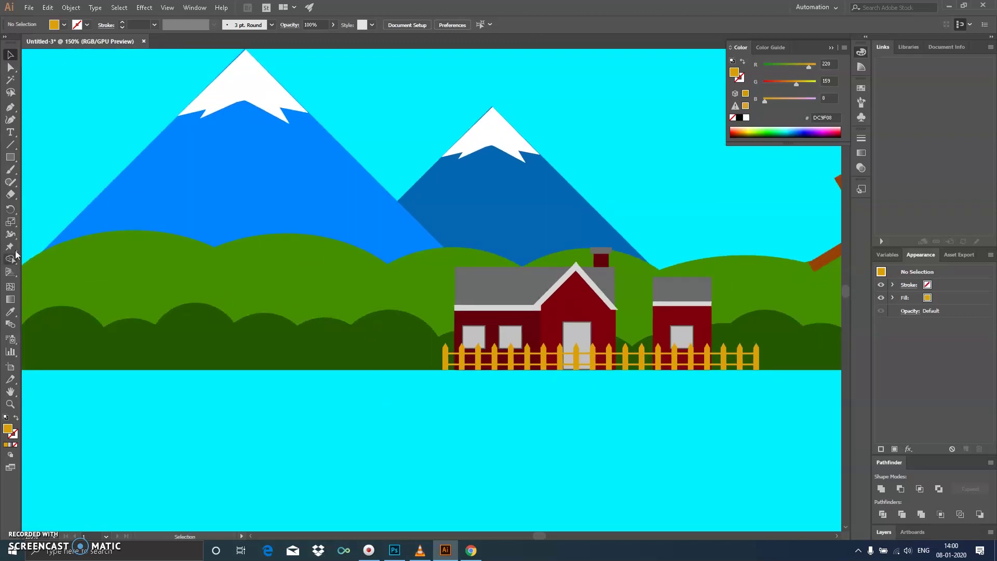
pyautogui.click(10, 158)
pyautogui.moveTo(11, 163); pyautogui.dragTo(52, 157)
pyautogui.moveTo(280, 261); pyautogui.dragTo(329, 368)
pyautogui.press('v')
pyautogui.moveTo(304, 261); pyautogui.dragTo(304, 247)
pyautogui.press('Left')
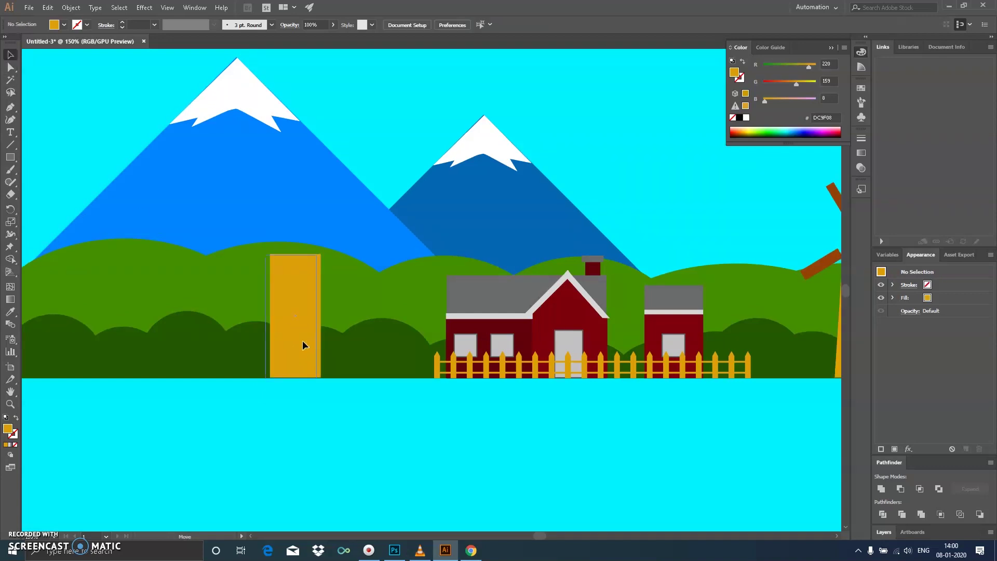
pyautogui.press('Left')
pyautogui.press('Left')
pyautogui.press('Left')
pyautogui.press('Left')
pyautogui.press('Down')
pyautogui.moveTo(290, 254); pyautogui.dragTo(289, 238)
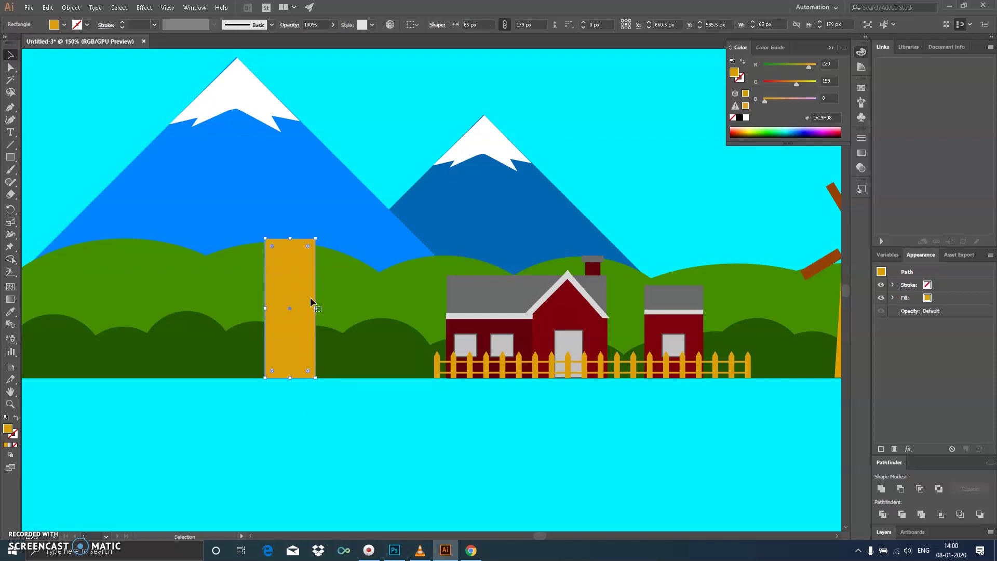
pyautogui.moveTo(316, 309); pyautogui.dragTo(310, 309)
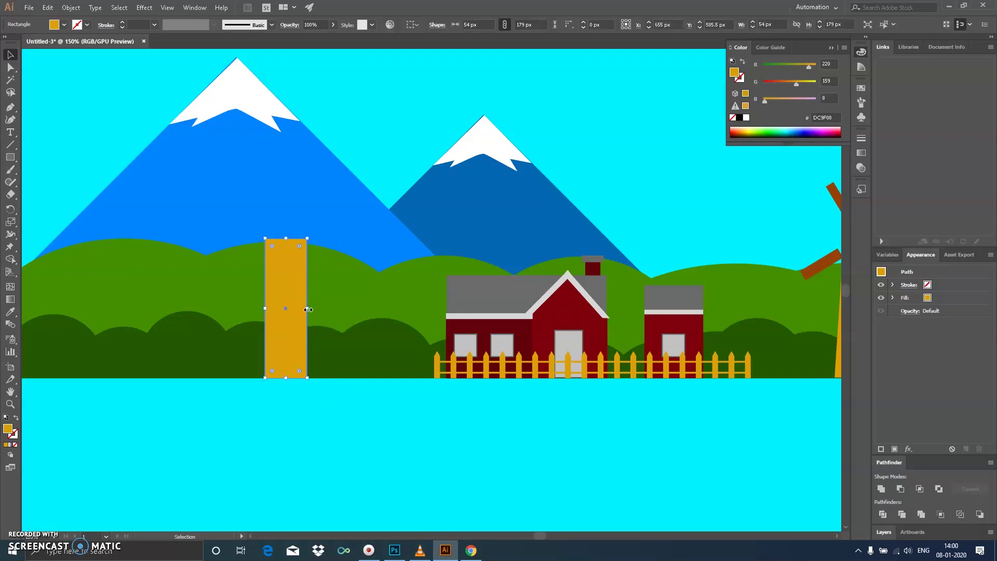
# Fill the silo rectangle with coral FF664A.
pyautogui.moveTo(796, 83)
pyautogui.mouseDown()
pyautogui.moveTo(784, 83)
pyautogui.moveTo(811, 100)
pyautogui.mouseUp()
pyautogui.moveTo(808, 66); pyautogui.dragTo(765, 66)
pyautogui.moveTo(784, 83)
pyautogui.mouseDown()
pyautogui.moveTo(763, 83)
pyautogui.moveTo(781, 100)
pyautogui.moveTo(793, 82)
pyautogui.moveTo(781, 84)
pyautogui.moveTo(821, 66)
pyautogui.moveTo(786, 83)
pyautogui.moveTo(779, 105)
pyautogui.mouseUp()
pyautogui.hscroll(-2, 369, 396)
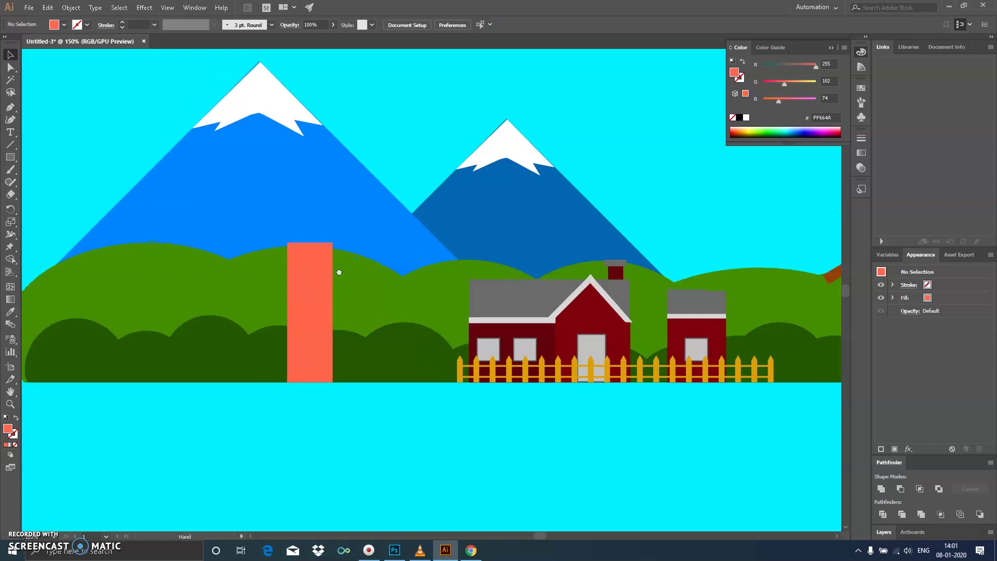
pyautogui.hscroll(-2, 338, 269)
# Create a three-sided polygon and move it onto the silo rectangle's top.
pyautogui.moveTo(371, 183); pyautogui.dragTo(385, 182)
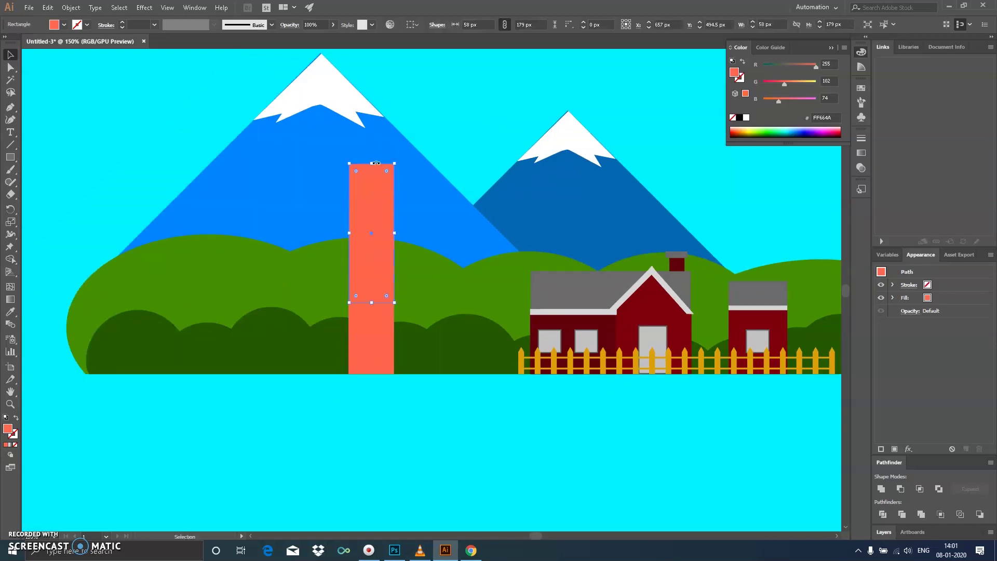
pyautogui.hotkey('ctrl', 'z')
pyautogui.moveTo(10, 156); pyautogui.dragTo(53, 194)
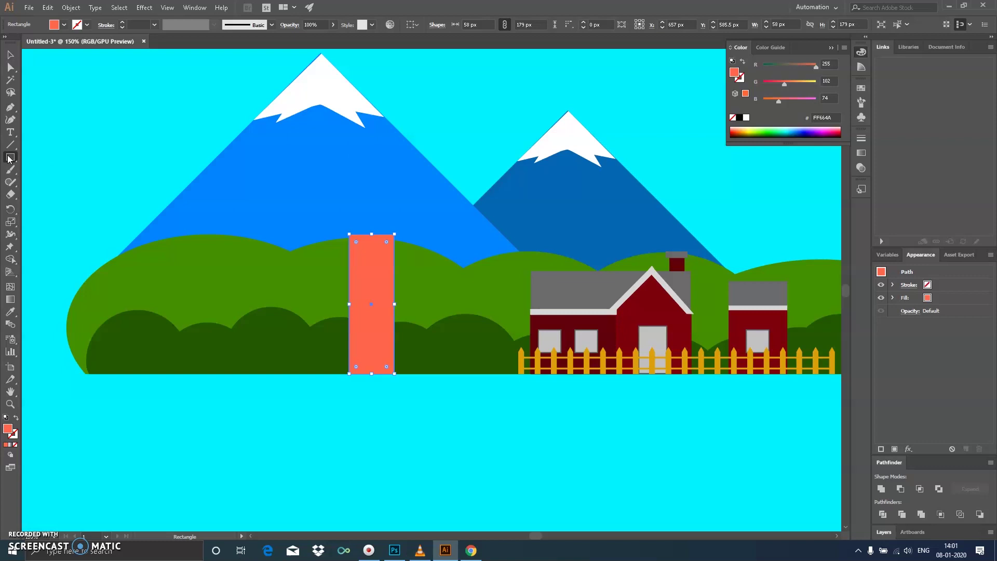
pyautogui.click(397, 416)
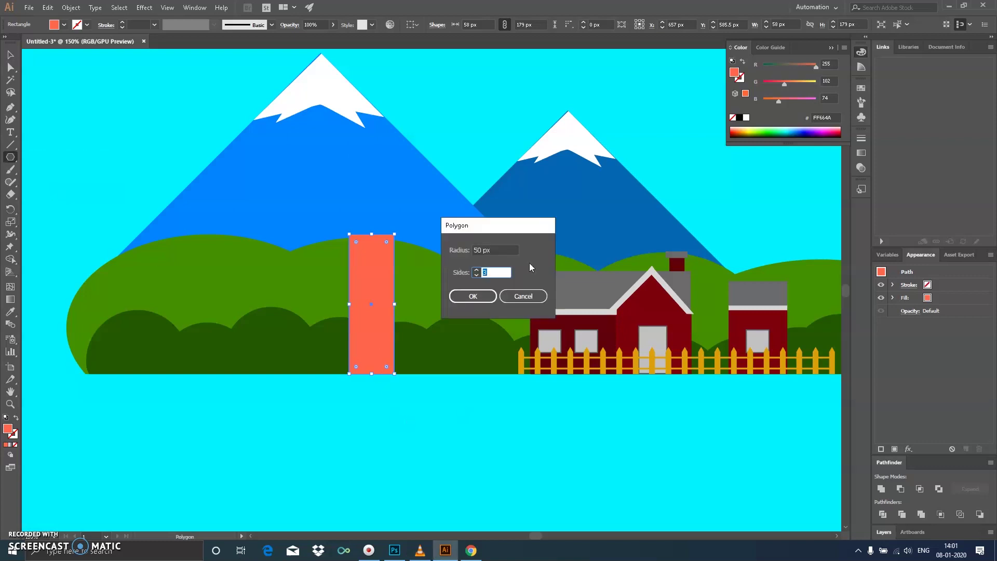
pyautogui.press('Return')
pyautogui.click(10, 56)
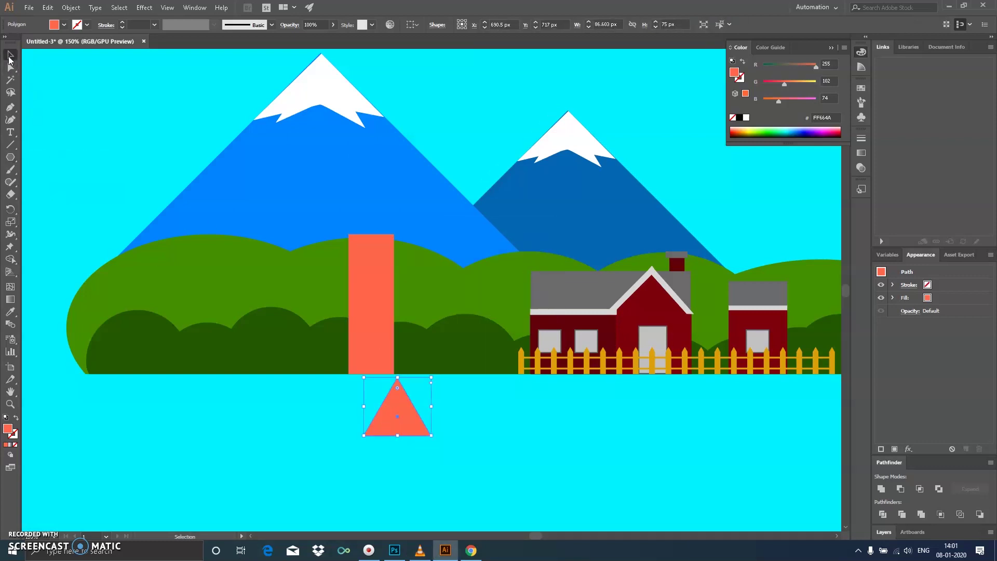
pyautogui.moveTo(405, 416)
pyautogui.mouseDown()
pyautogui.moveTo(385, 240)
pyautogui.moveTo(371, 221)
pyautogui.moveTo(378, 230)
pyautogui.mouseUp()
# Select the triangle and rectangle together, then direct-select just the tower rectangle.
pyautogui.click(413, 300)
pyautogui.click(399, 400)
pyautogui.click(378, 229)
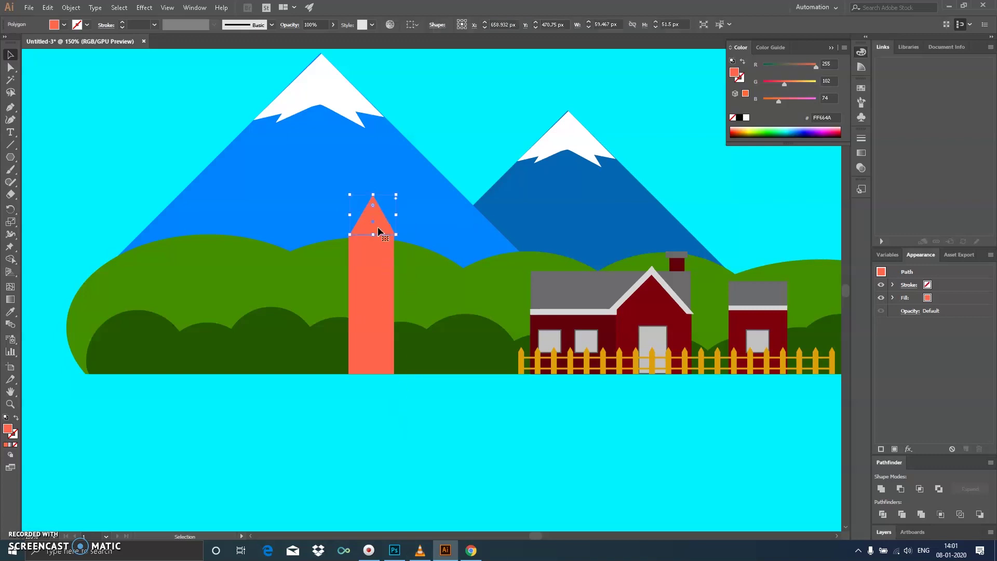
pyautogui.keyDown('shift'); pyautogui.click(381, 270); pyautogui.keyUp('shift')
pyautogui.press('a')
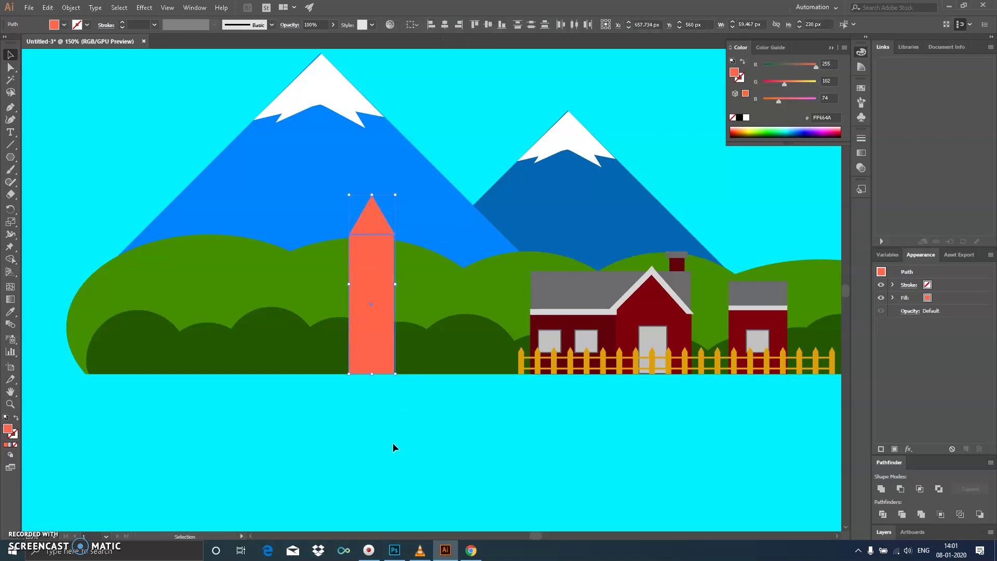
pyautogui.click(394, 255)
# Widen the triangle roof's base slightly to fit the tower.
pyautogui.scroll(3, 398, 261)
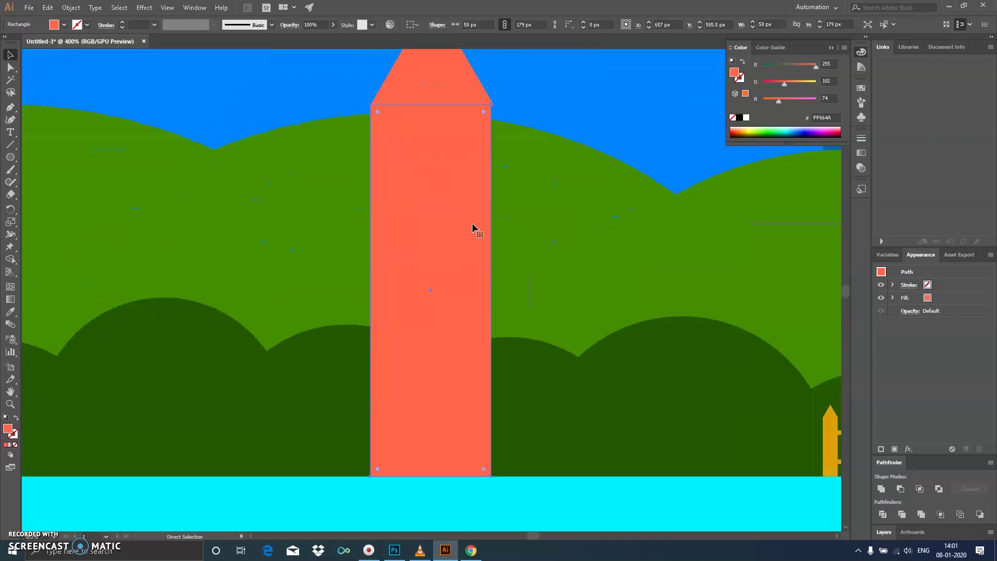
pyautogui.click(423, 229)
pyautogui.moveTo(472, 241); pyautogui.dragTo(472, 240)
pyautogui.click(442, 257)
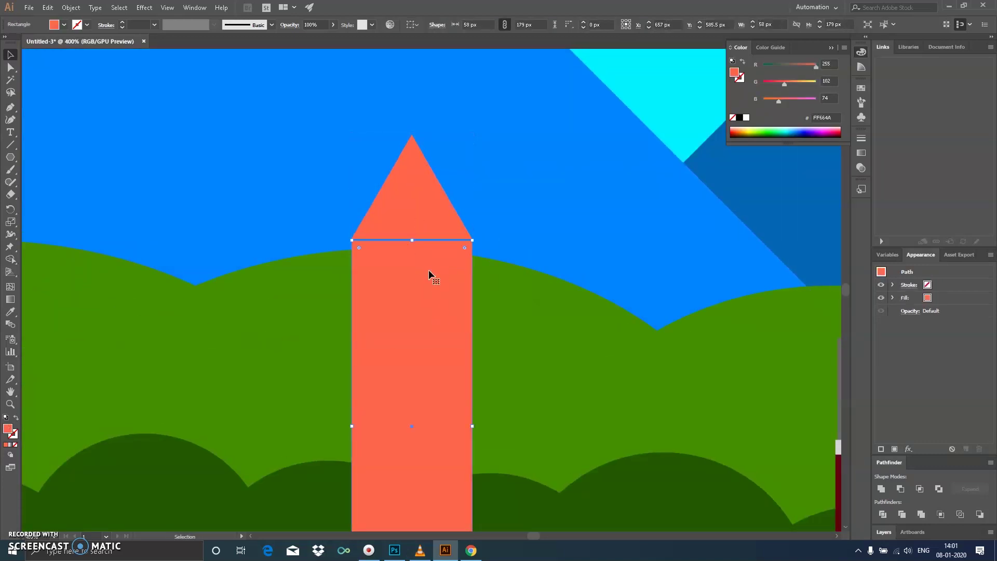
pyautogui.keyDown('shift'); pyautogui.click(419, 214); pyautogui.keyUp('shift')
pyautogui.hotkey('ctrl', 'shift', 'a')
pyautogui.scroll(-5, 420, 236)
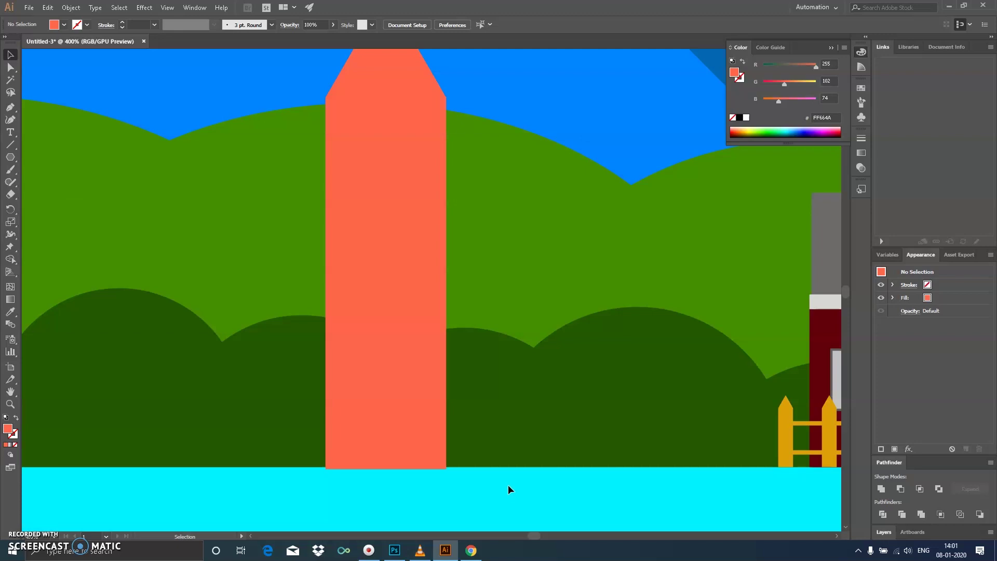
pyautogui.scroll(1, 399, 392)
pyautogui.click(419, 130)
pyautogui.moveTo(450, 134); pyautogui.dragTo(455, 142)
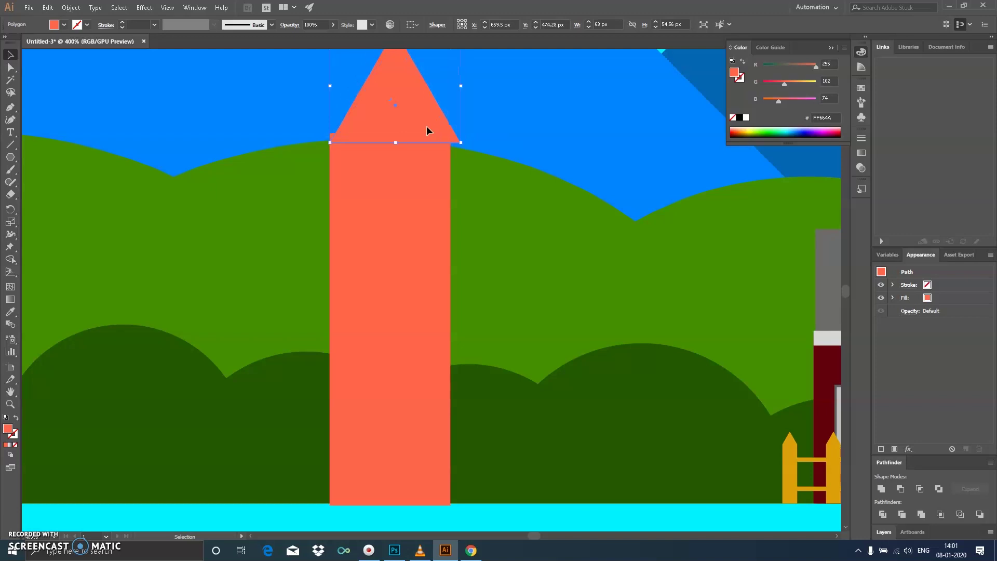
pyautogui.keyDown('shift'); pyautogui.click(412, 194); pyautogui.keyUp('shift')
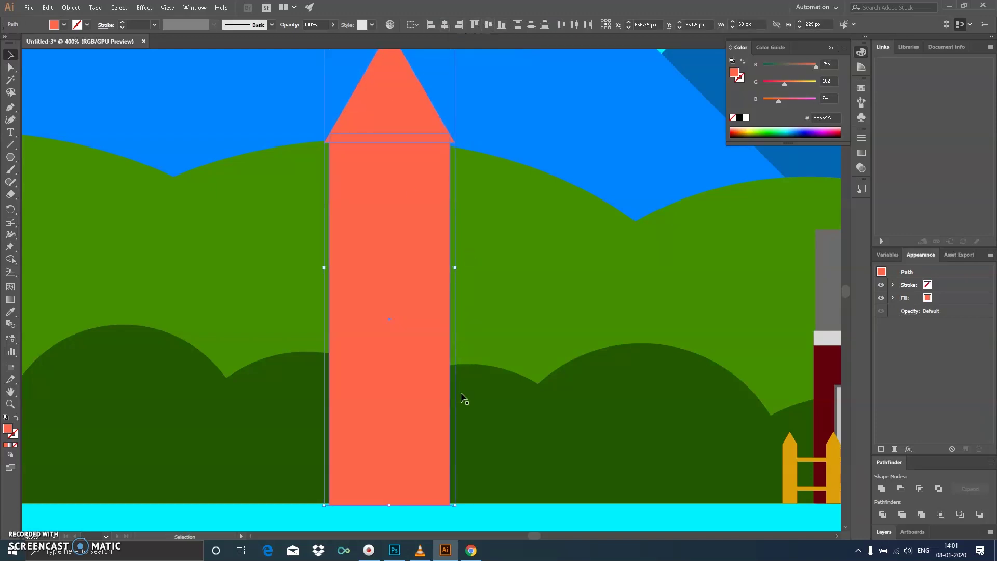
pyautogui.scroll(-2, 437, 449)
pyautogui.click(436, 450)
pyautogui.scroll(2, 411, 264)
# Recolour the triangle roof near-white F4F4F4.
pyautogui.click(411, 264)
pyautogui.click(383, 81)
pyautogui.scroll(3, 382, 83)
pyautogui.click(735, 128)
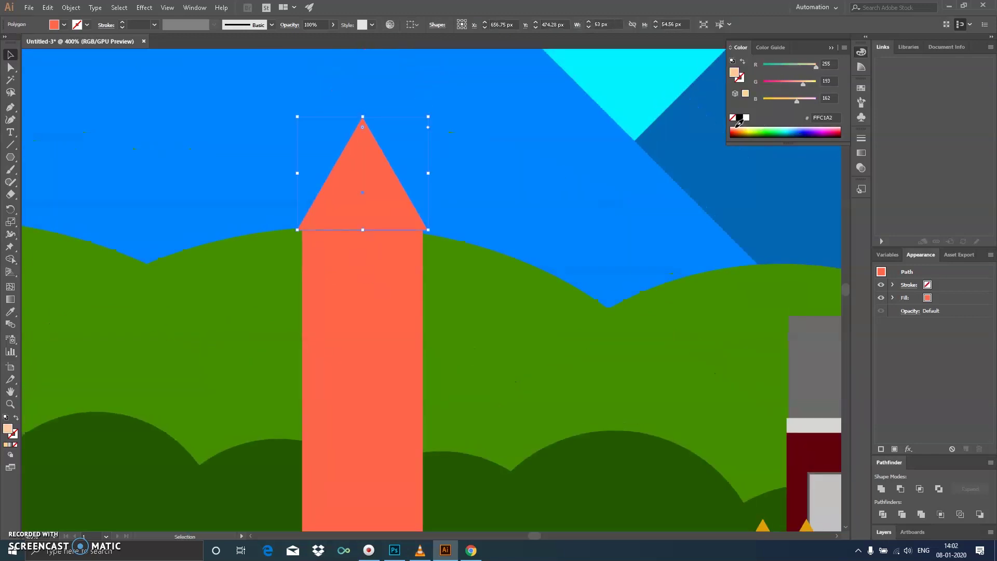
pyautogui.doubleClick(733, 74)
pyautogui.click(370, 221)
pyautogui.click(601, 207)
pyautogui.click(400, 266)
pyautogui.click(358, 208)
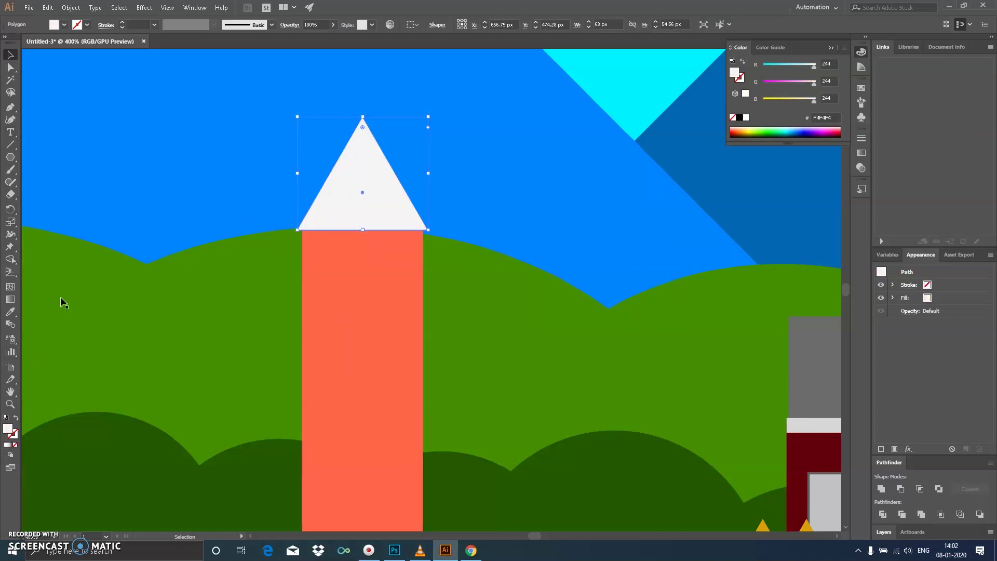
# Make the silo body slightly redder and duplicate the silo with its roof to the right.
pyautogui.click(373, 330)
pyautogui.scroll(-5, 374, 330)
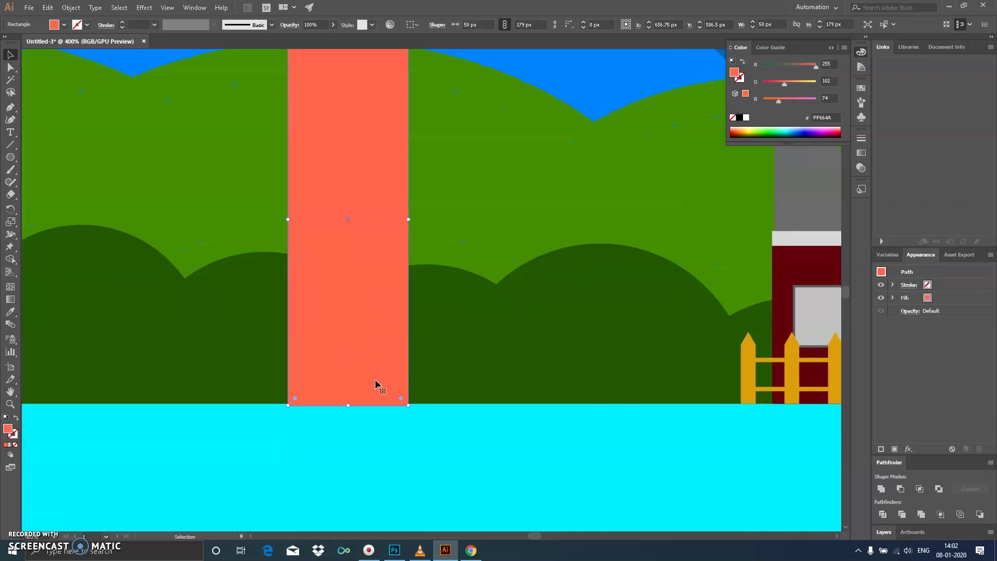
pyautogui.moveTo(784, 83); pyautogui.dragTo(785, 86)
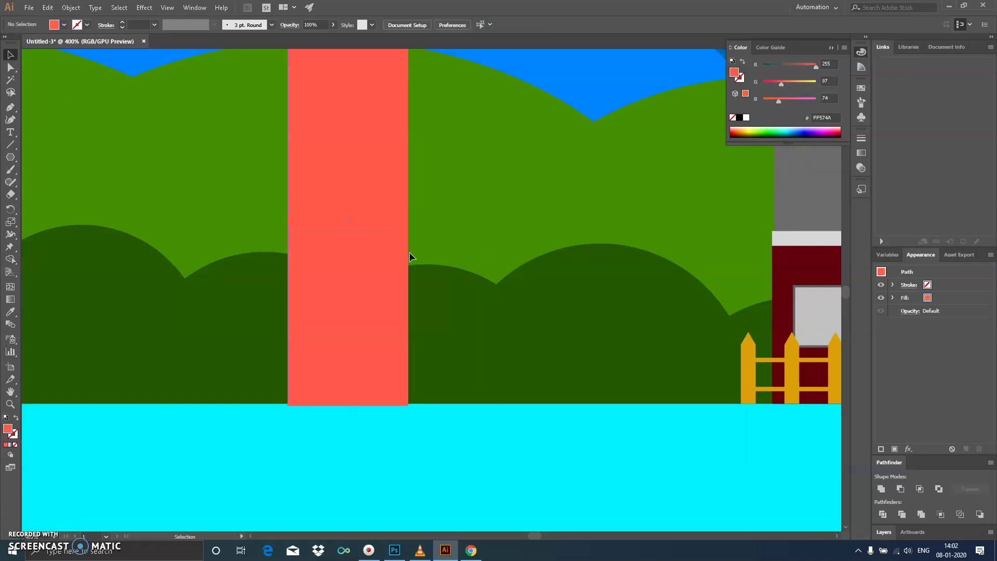
pyautogui.scroll(3, 409, 252)
pyautogui.keyDown('shift'); pyautogui.click(349, 127); pyautogui.keyUp('shift')
pyautogui.hscroll(1, 318, 221)
pyautogui.hscroll(-1, 318, 220)
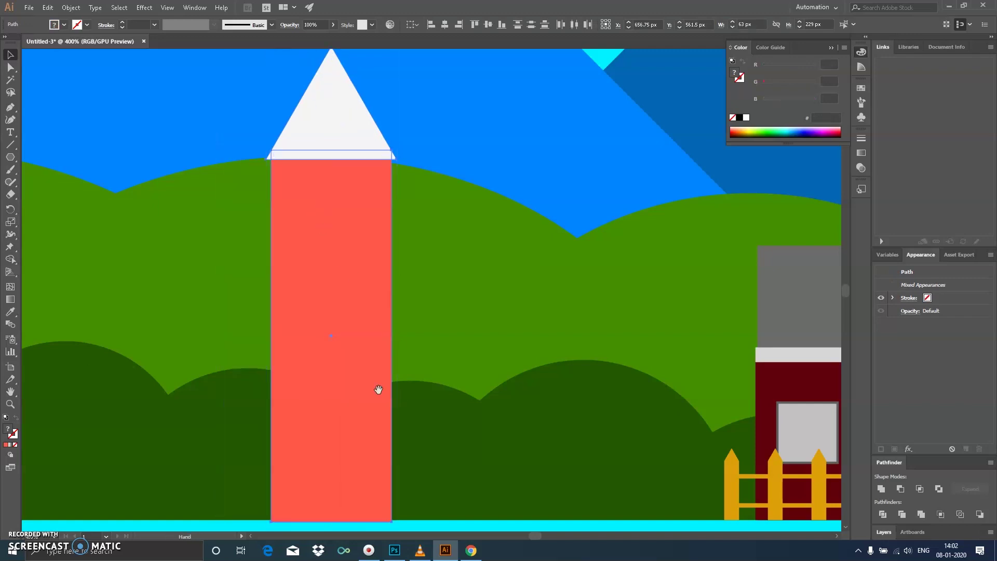
pyautogui.scroll(-2, 379, 392)
pyautogui.moveTo(347, 359); pyautogui.dragTo(517, 359)
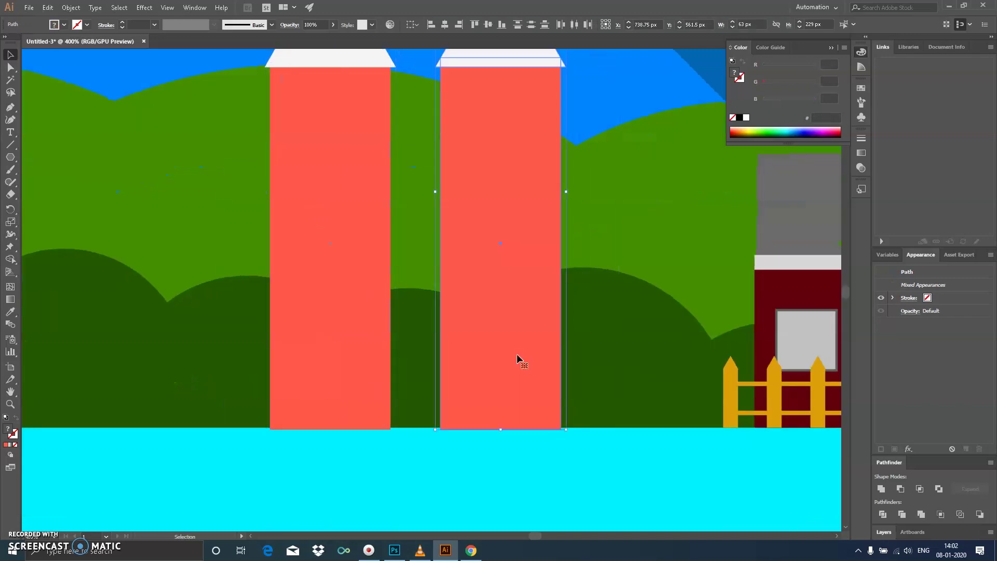
# Make the duplicate silo shorter and place it beside the first.
pyautogui.scroll(3, 501, 197)
pyautogui.hscroll(1, 501, 198)
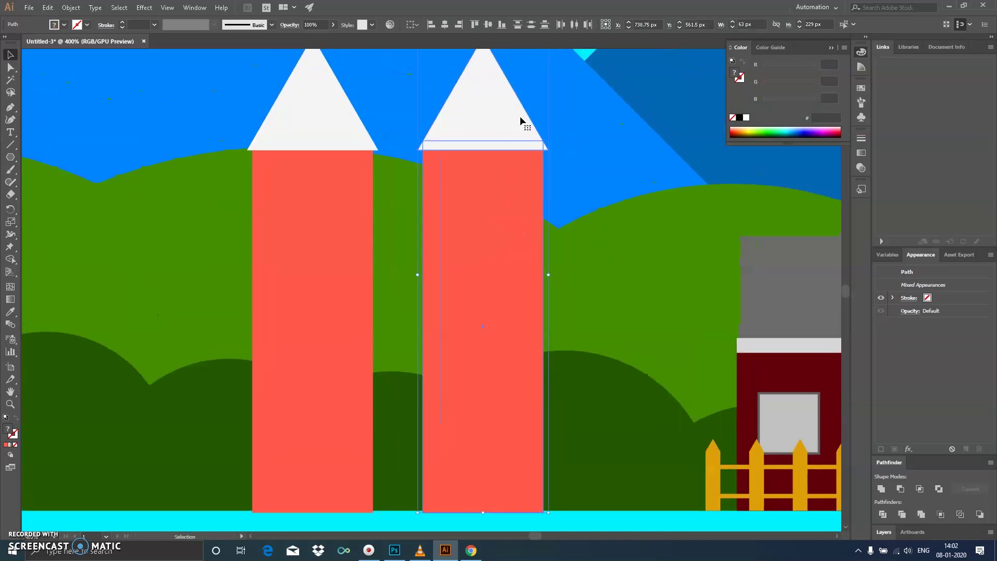
pyautogui.hotkey('ctrl', '-')
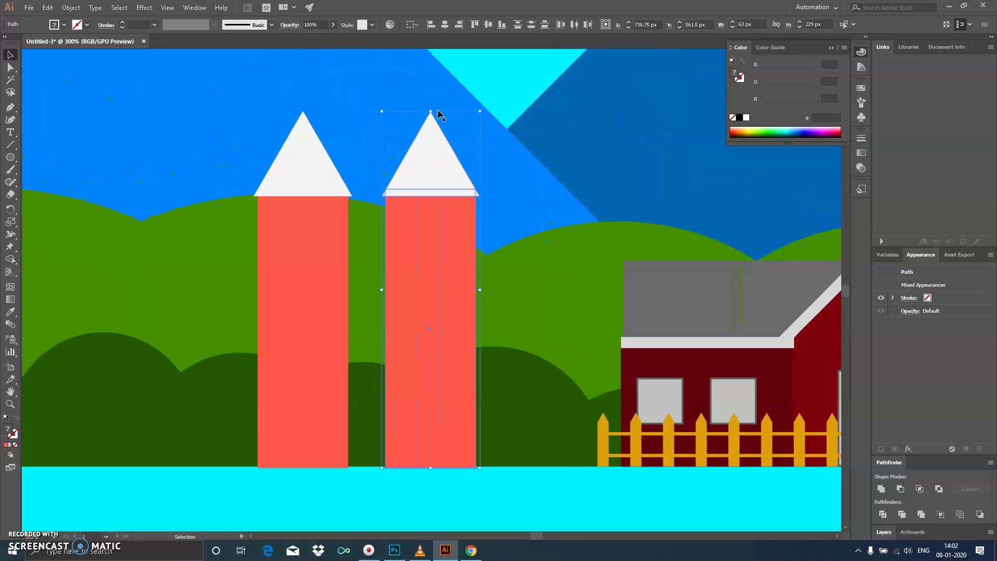
pyautogui.moveTo(430, 125); pyautogui.dragTo(434, 147)
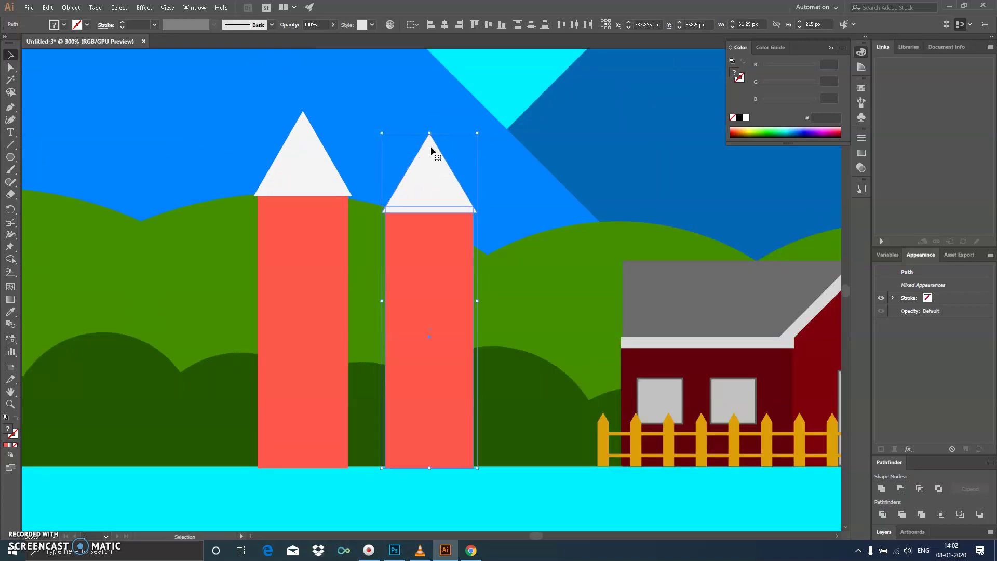
pyautogui.scroll(-1, 430, 233)
pyautogui.moveTo(427, 296)
pyautogui.mouseDown()
pyautogui.moveTo(407, 292)
pyautogui.moveTo(413, 300)
pyautogui.mouseUp()
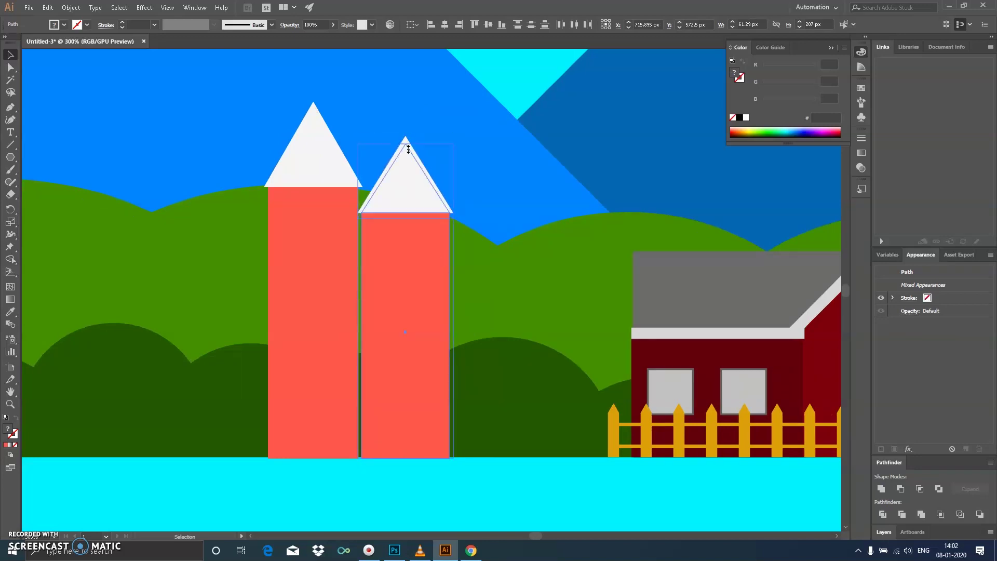
pyautogui.moveTo(404, 135); pyautogui.dragTo(406, 155)
# Shorten both white roofs and seat the right roof on its shorter silo.
pyautogui.click(406, 218)
pyautogui.keyDown('shift'); pyautogui.click(343, 171); pyautogui.keyUp('shift')
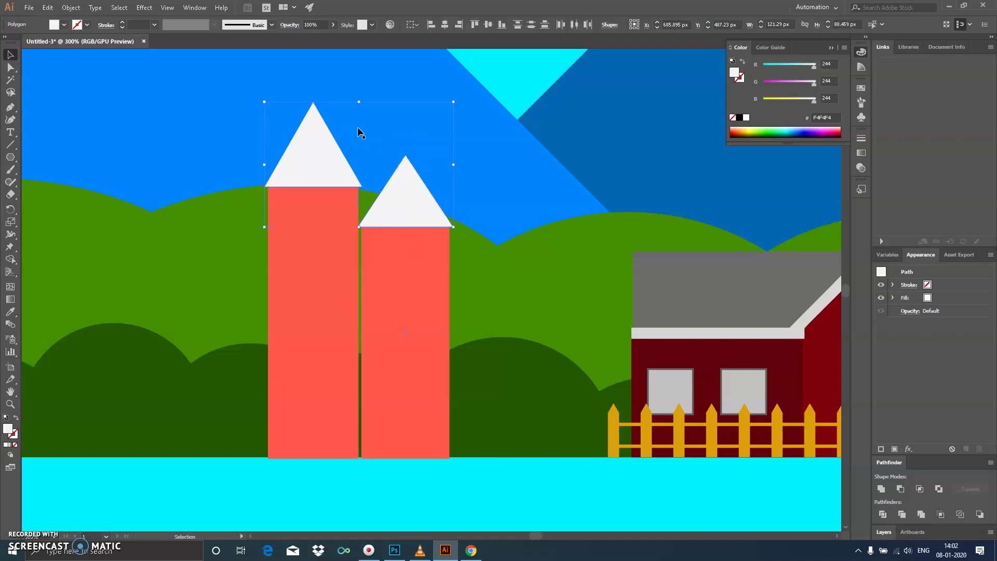
pyautogui.moveTo(361, 102); pyautogui.dragTo(359, 120)
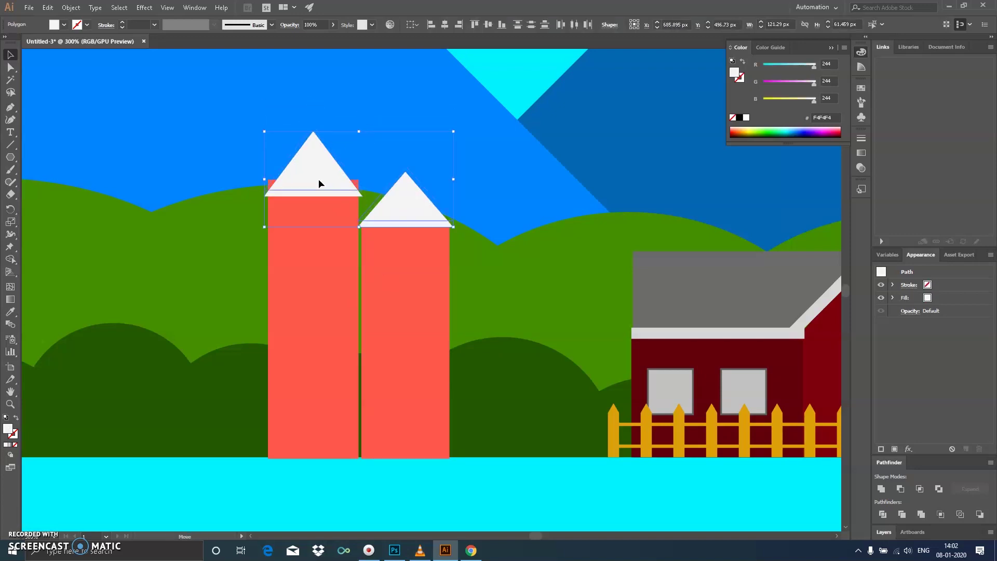
pyautogui.click(492, 503)
pyautogui.moveTo(414, 210); pyautogui.dragTo(419, 219)
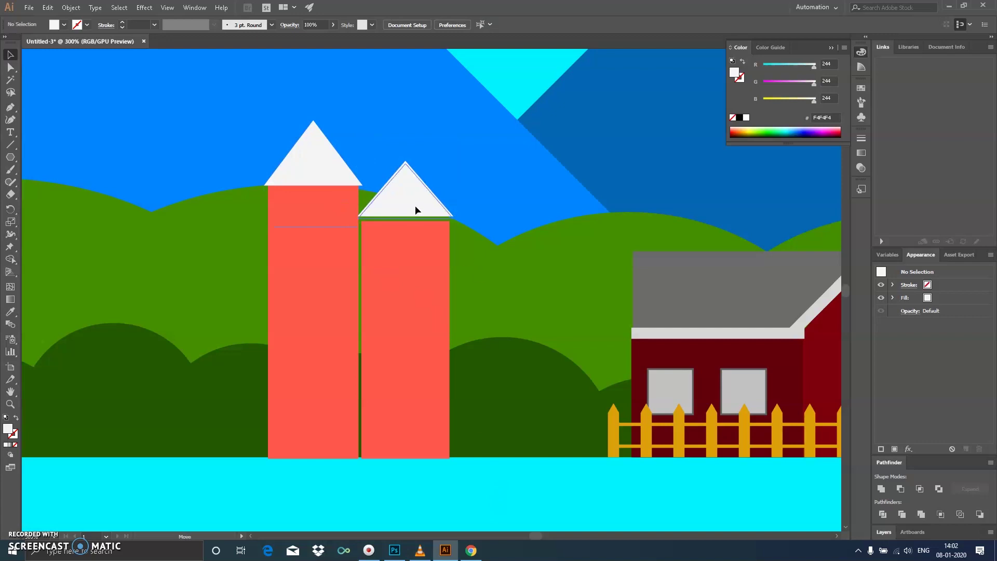
pyautogui.scroll(2, 447, 405)
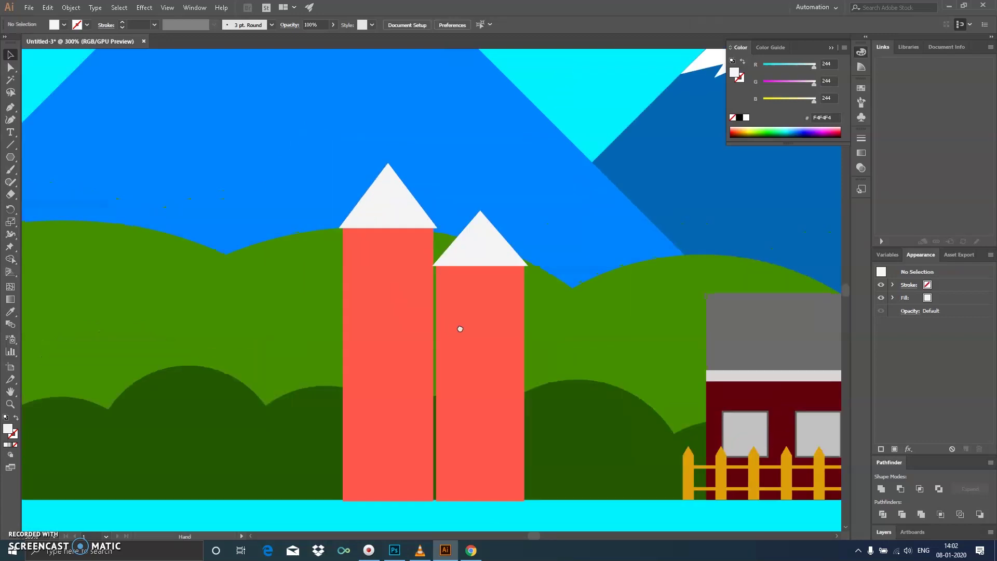
pyautogui.keyDown('shift'); pyautogui.click(452, 312); pyautogui.keyUp('shift')
pyautogui.moveTo(462, 235); pyautogui.dragTo(467, 234)
# Turn the right silo body golden yellow and group both silos with their roofs.
pyautogui.click(478, 289)
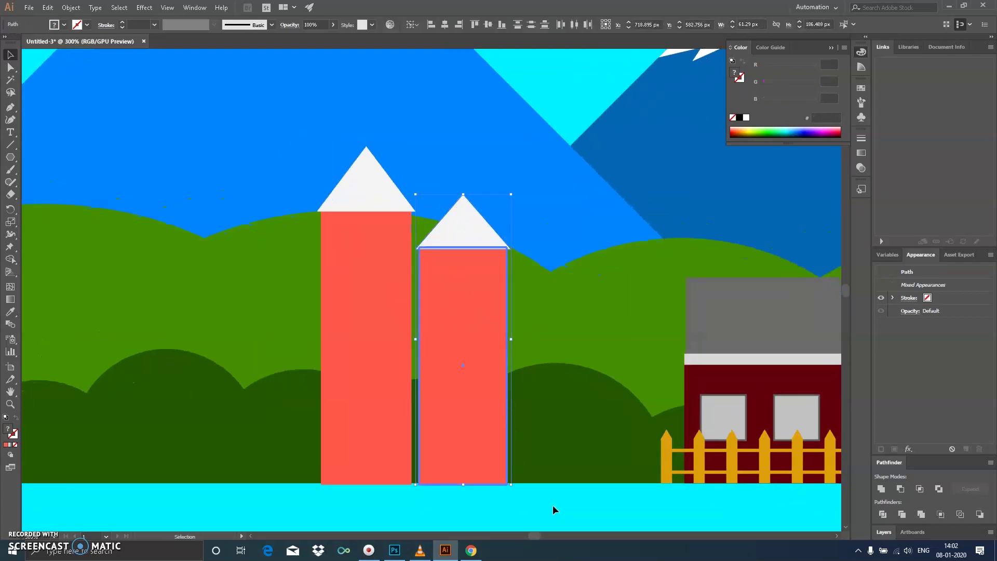
pyautogui.moveTo(781, 83); pyautogui.dragTo(805, 84)
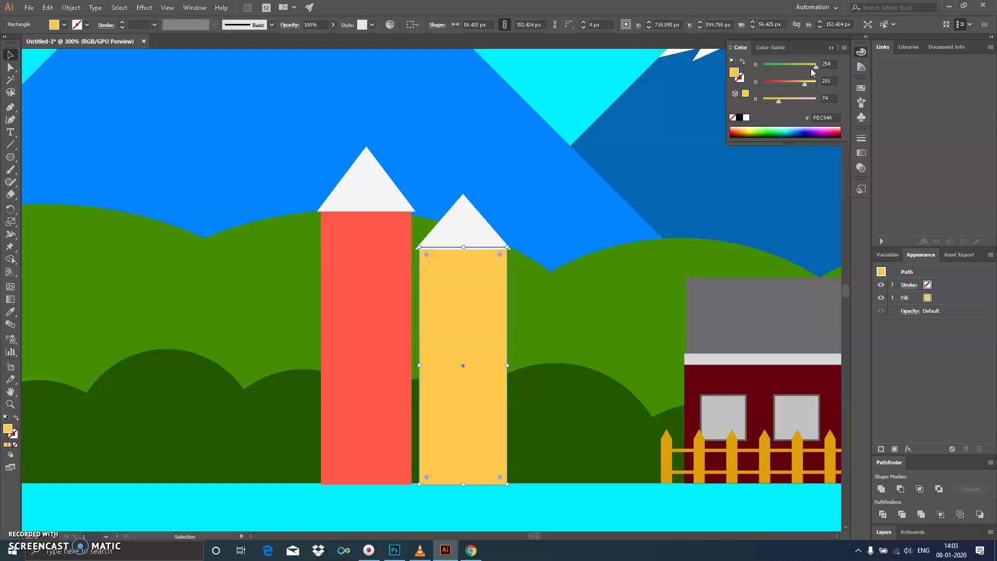
pyautogui.press('a')
pyautogui.moveTo(327, 145); pyautogui.dragTo(511, 312)
pyautogui.moveTo(485, 255); pyautogui.dragTo(422, 283)
pyautogui.hotkey('ctrl', 'z')
pyautogui.hotkey('ctrl', 'g')
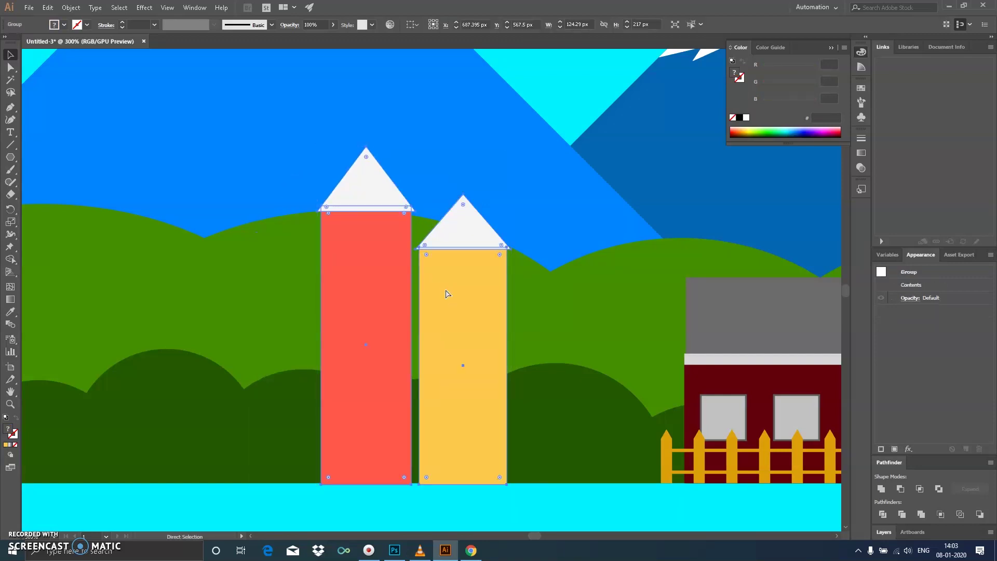
# Change the silo group's stacking order through the Arrange context menu.
pyautogui.press('ctrl')
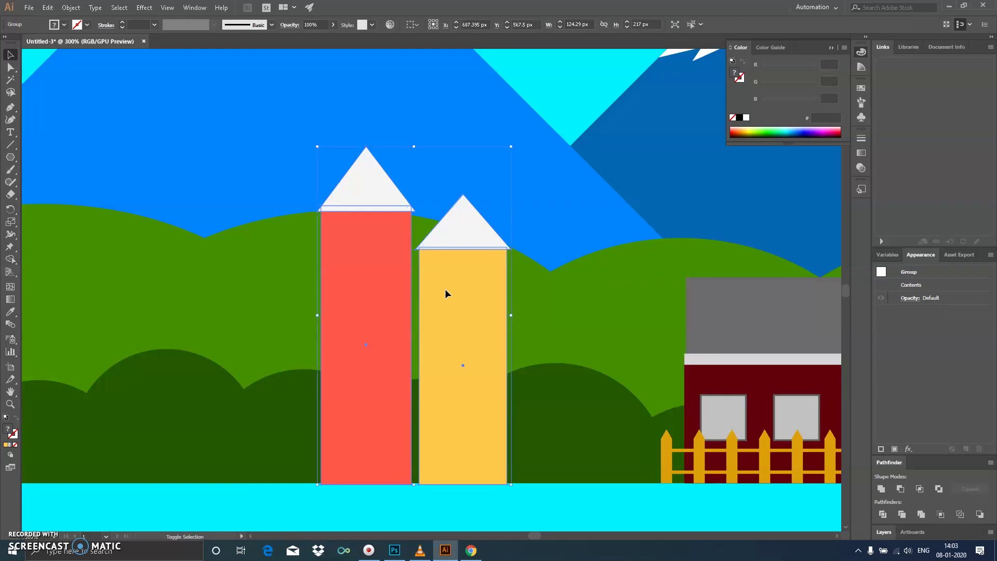
pyautogui.press('v')
pyautogui.rightClick(440, 340)
pyautogui.moveTo(470, 451)
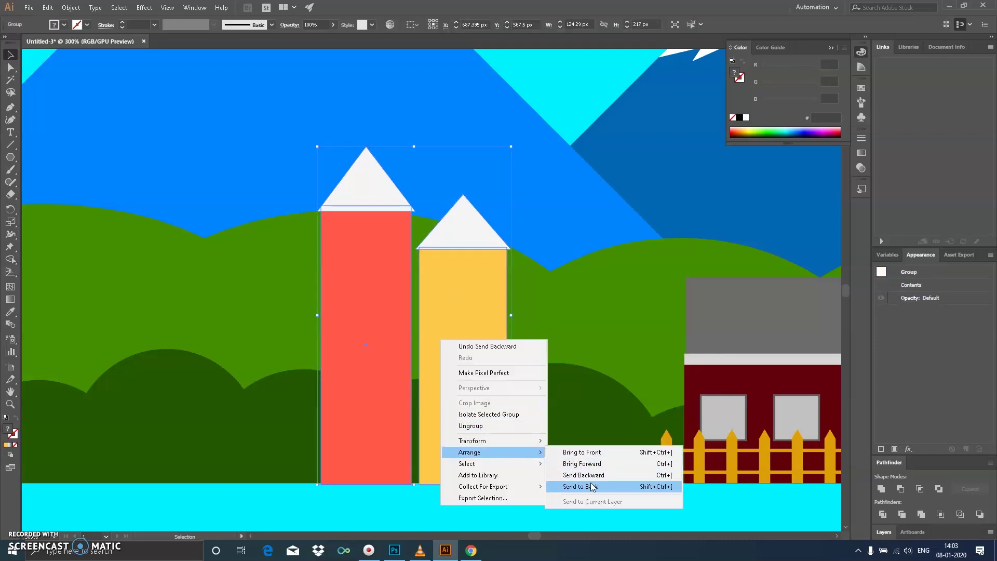
pyautogui.click(610, 463)
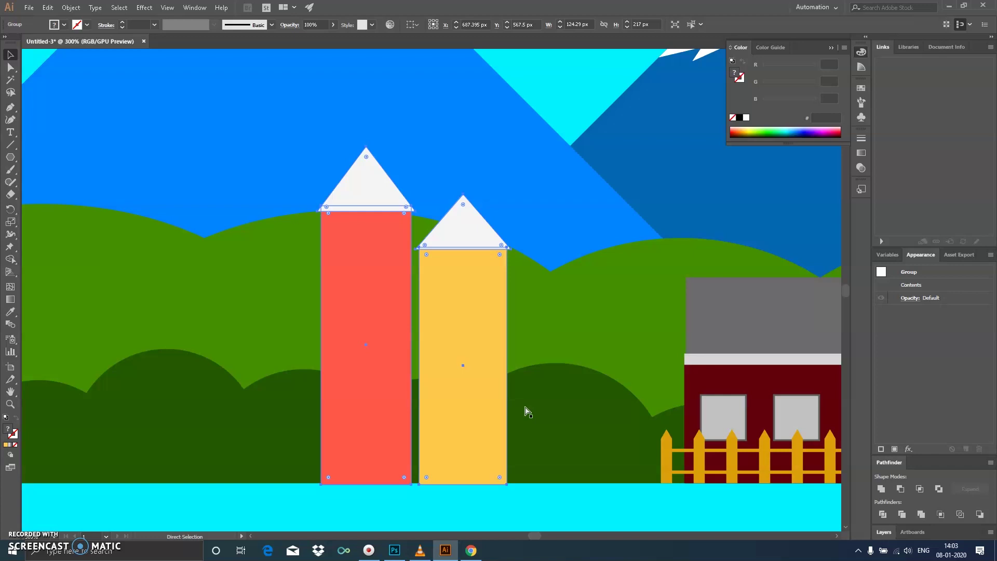
# Send the silo group to the back, then bring it forward one level behind the bushes.
pyautogui.press('ctrl')
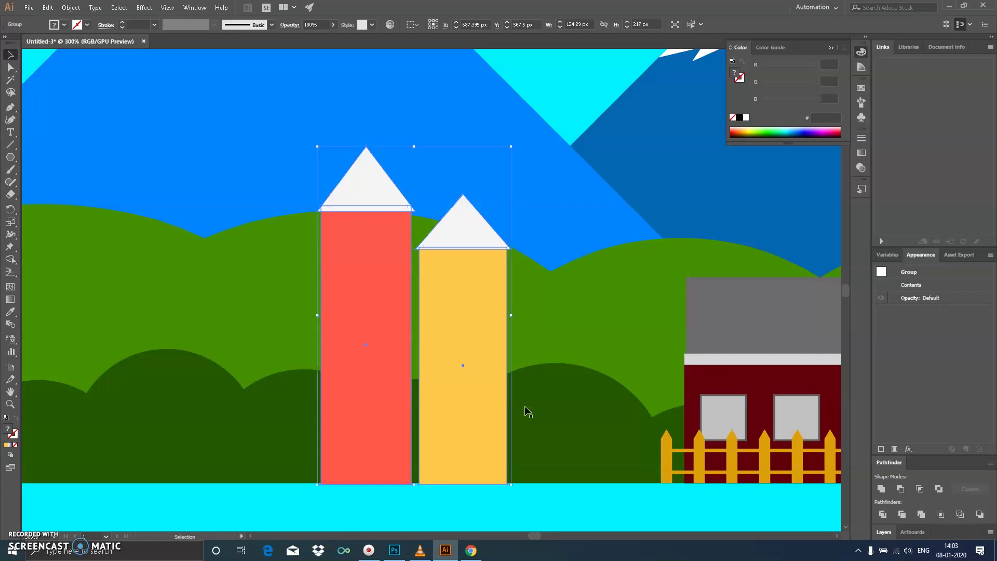
pyautogui.rightClick(526, 412)
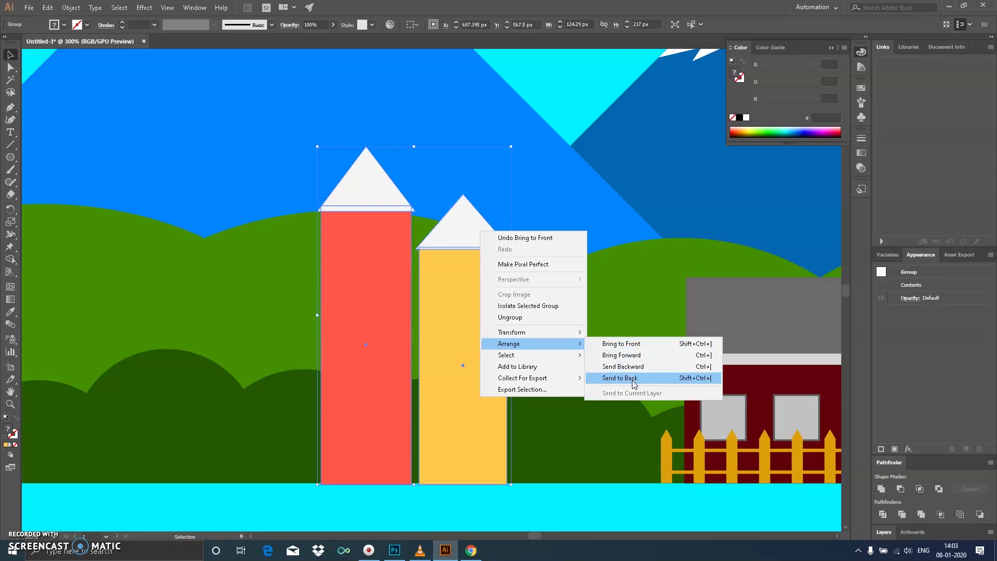
pyautogui.click(633, 380)
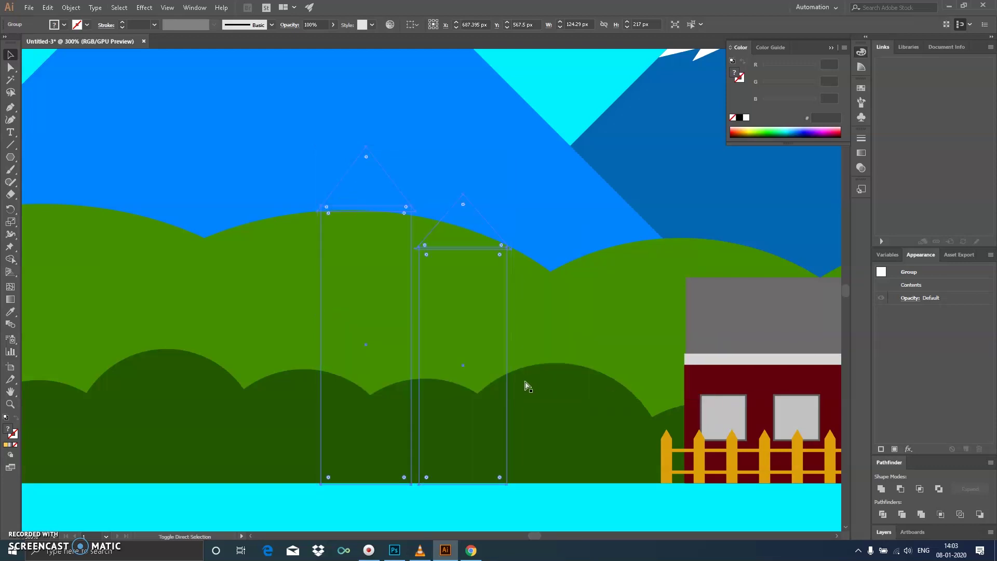
pyautogui.hotkey('ctrl', ']')
pyautogui.hotkey('ctrl', ']')
pyautogui.hotkey('ctrl', ']')
pyautogui.hotkey('ctrl', '[')
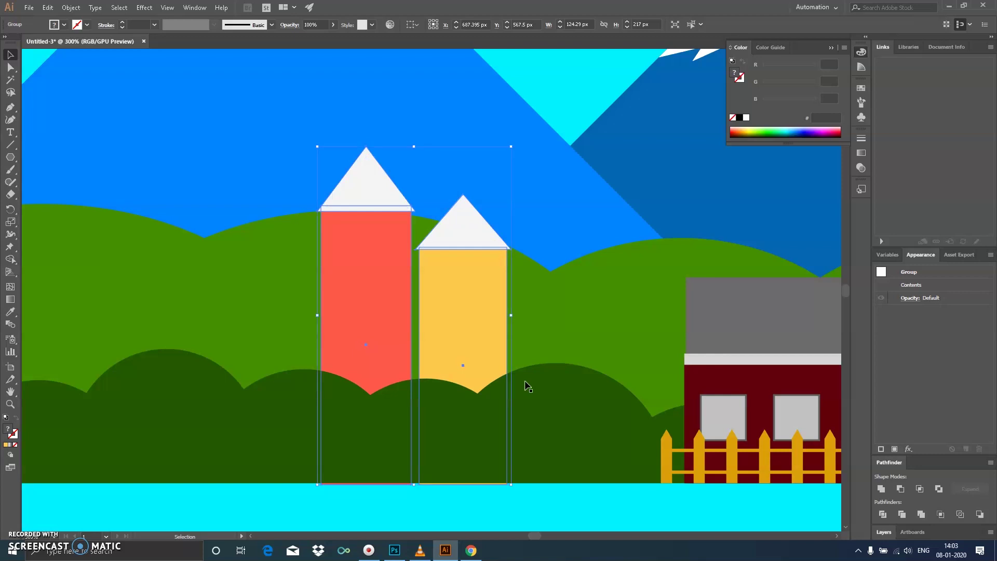
# Nudge the silos up slightly so the bushes hide their lower parts.
pyautogui.hscroll(-5, 566, 486)
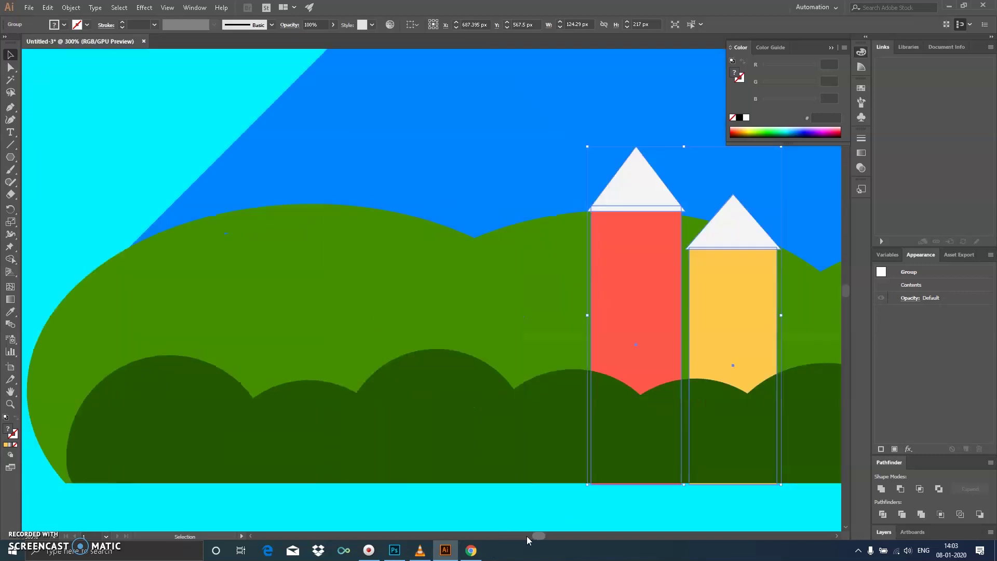
pyautogui.moveTo(522, 535); pyautogui.dragTo(532, 536)
pyautogui.click(544, 438)
pyautogui.click(512, 363)
pyautogui.press('Up')
pyautogui.press('Up')
pyautogui.click(531, 462)
# Copy the barn's left grey window as small squares onto the yellow and red silos.
pyautogui.hotkey('ctrl', '1')
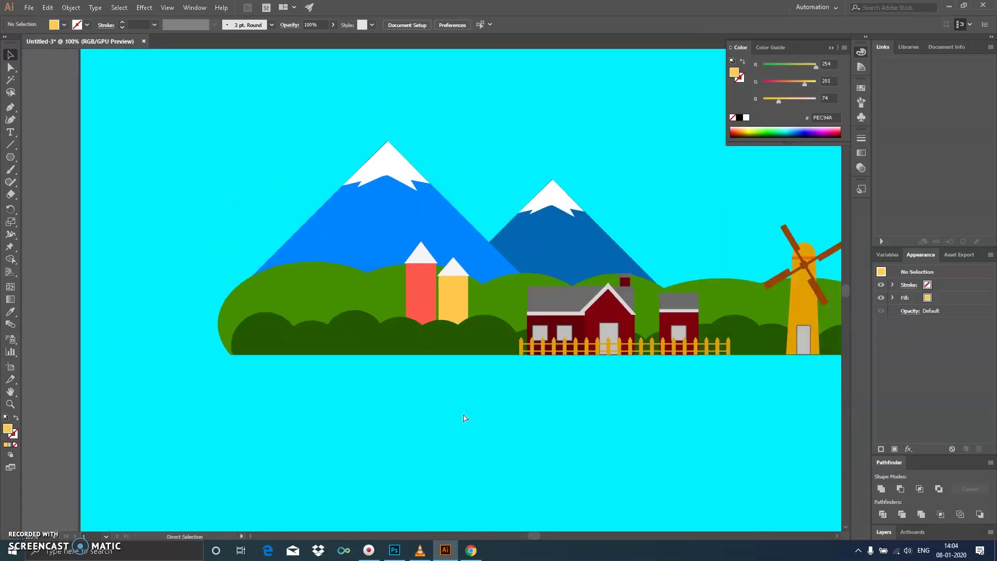
pyautogui.scroll(1, 575, 411)
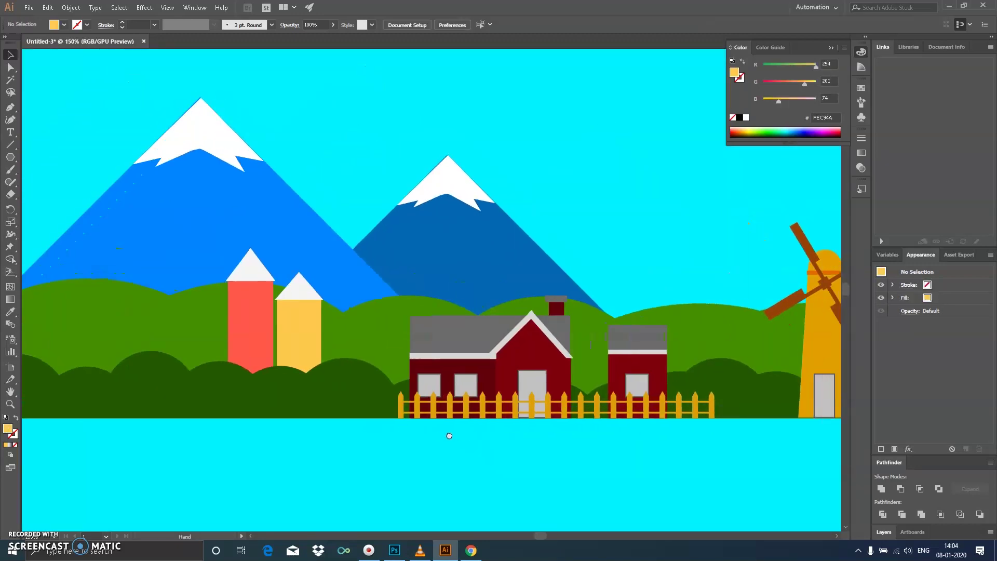
pyautogui.hscroll(-3, 352, 437)
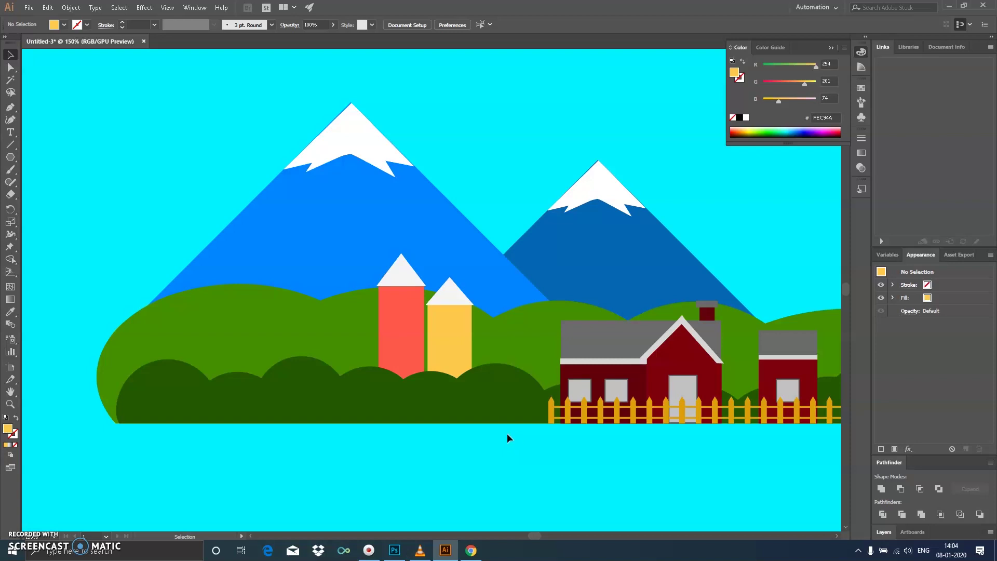
pyautogui.hscroll(2, 507, 433)
pyautogui.click(537, 391)
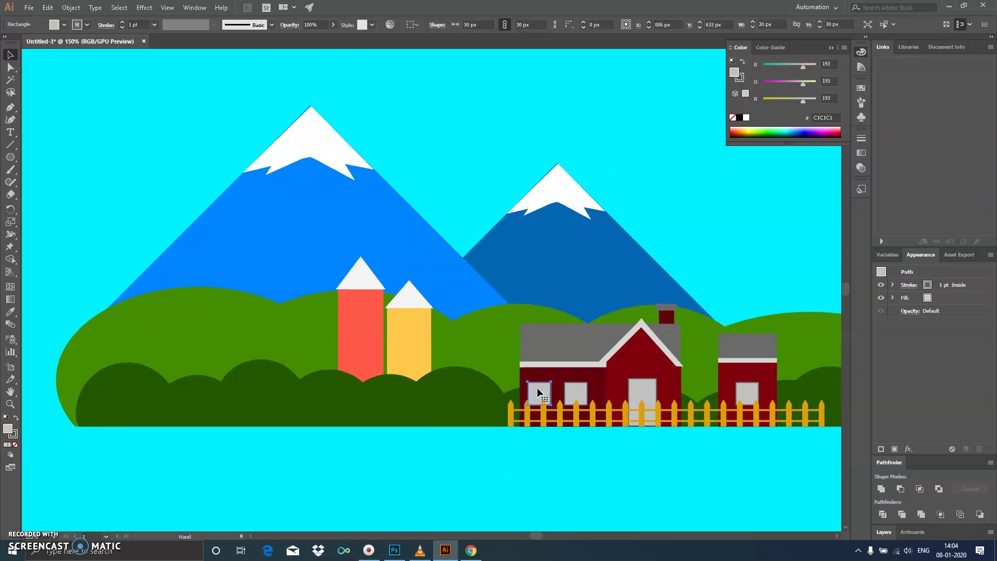
pyautogui.moveTo(539, 392); pyautogui.dragTo(360, 315)
pyautogui.click(421, 447)
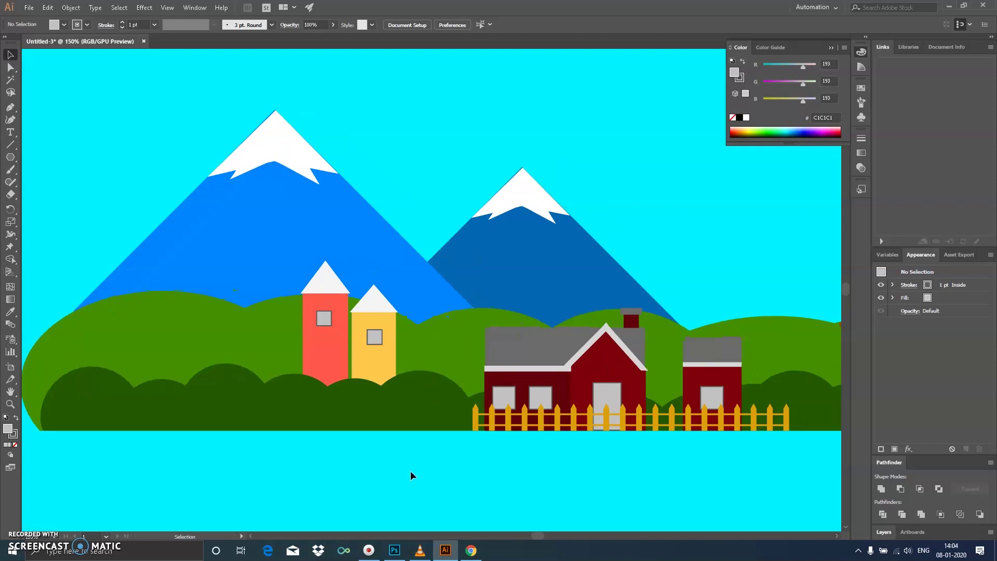
pyautogui.moveTo(431, 367); pyautogui.dragTo(383, 387)
pyautogui.moveTo(425, 434)
pyautogui.mouseDown()
pyautogui.moveTo(445, 399)
pyautogui.moveTo(241, 440)
pyautogui.moveTo(419, 394)
pyautogui.mouseUp()
# Draw a circle below the hills and give it the bush's dark green with the Eyedropper.
pyautogui.click(11, 158)
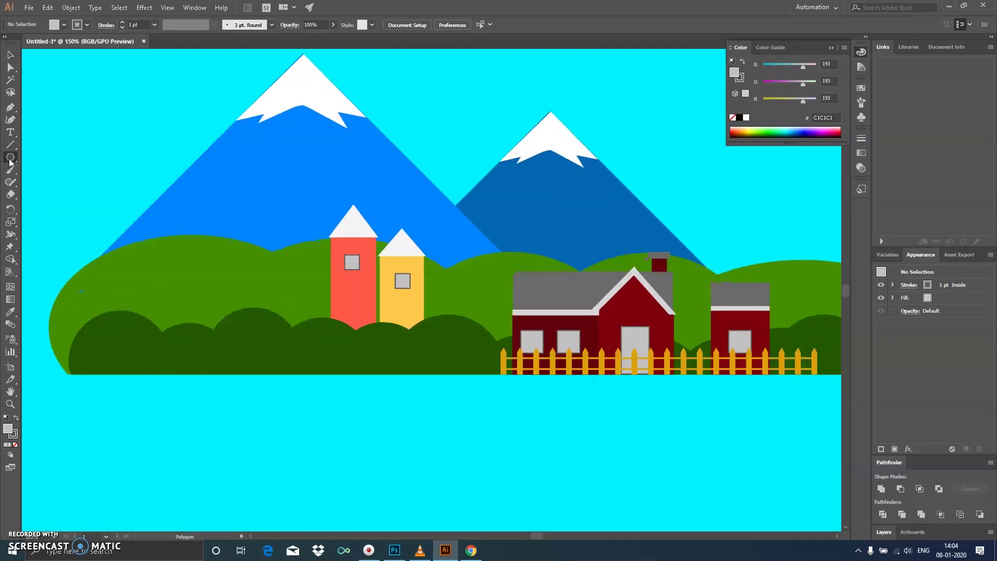
pyautogui.moveTo(10, 162); pyautogui.dragTo(49, 183)
pyautogui.moveTo(256, 418)
pyautogui.mouseDown()
pyautogui.moveTo(312, 370)
pyautogui.moveTo(305, 400)
pyautogui.mouseUp()
pyautogui.press('v')
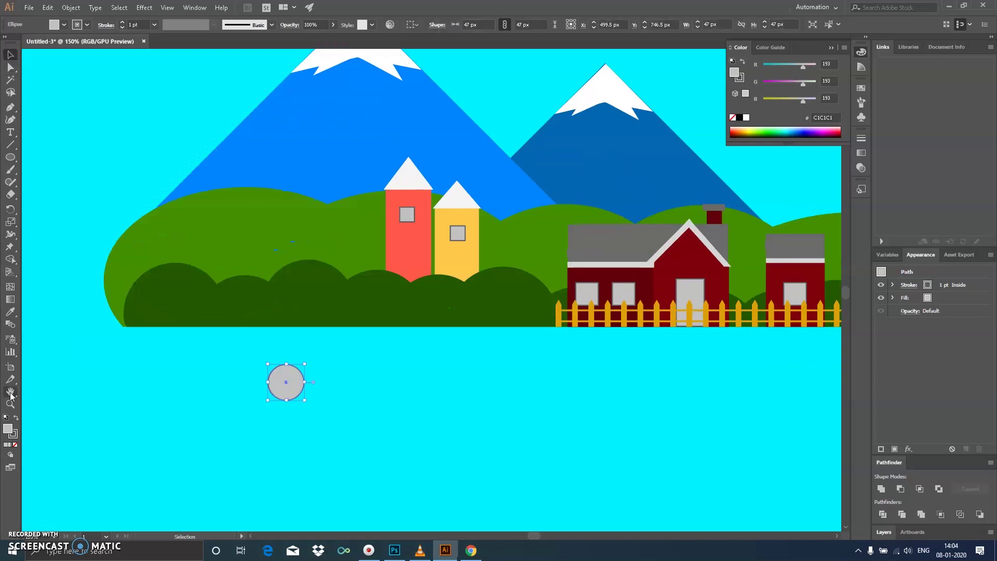
pyautogui.press('i')
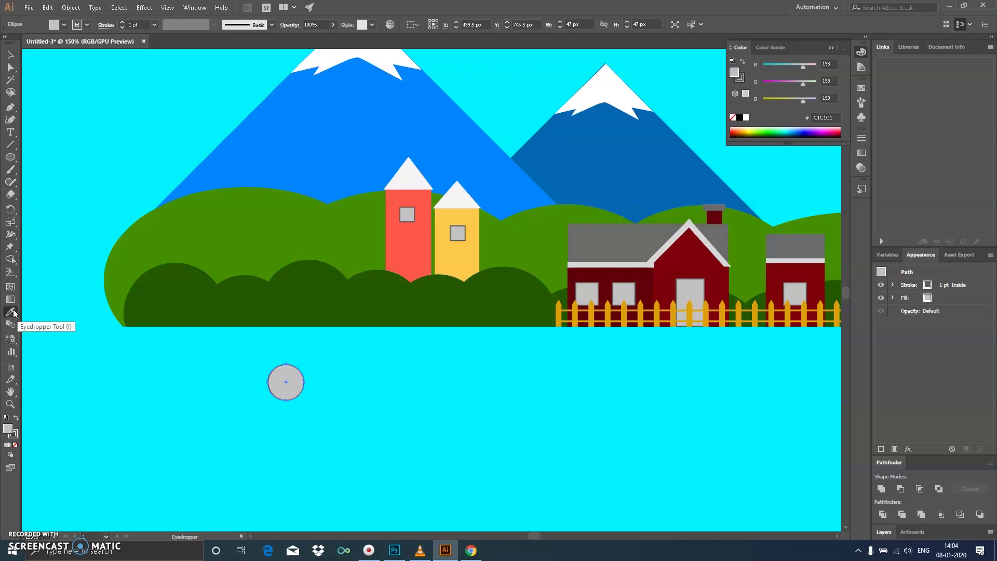
pyautogui.click(222, 325)
# Shift the green circle left and duplicate it to build up the crown.
pyautogui.press('v')
pyautogui.moveTo(293, 397); pyautogui.dragTo(275, 397)
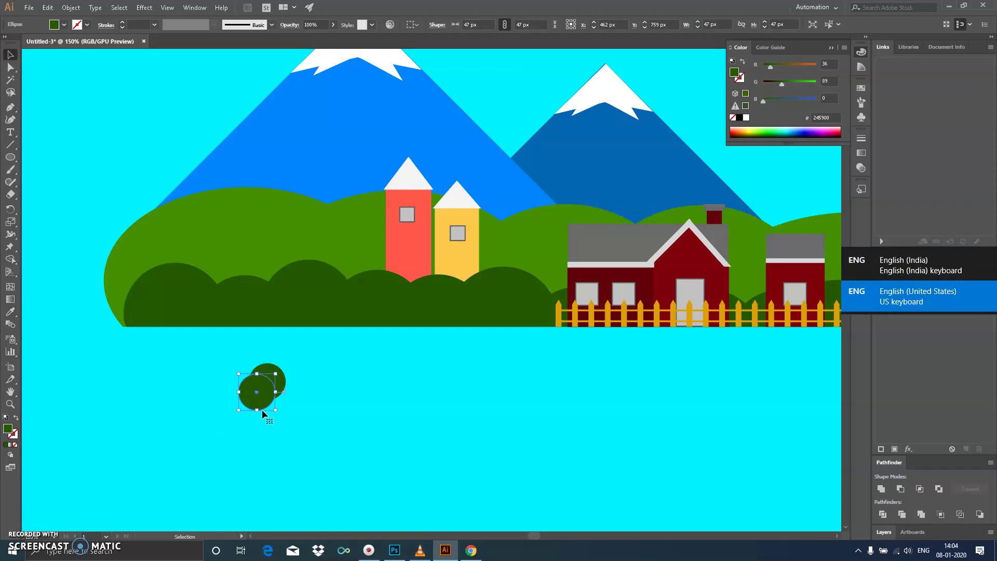
pyautogui.moveTo(266, 402)
pyautogui.mouseDown()
pyautogui.moveTo(266, 418)
pyautogui.moveTo(283, 420)
pyautogui.moveTo(288, 398)
pyautogui.mouseUp()
pyautogui.click(316, 410)
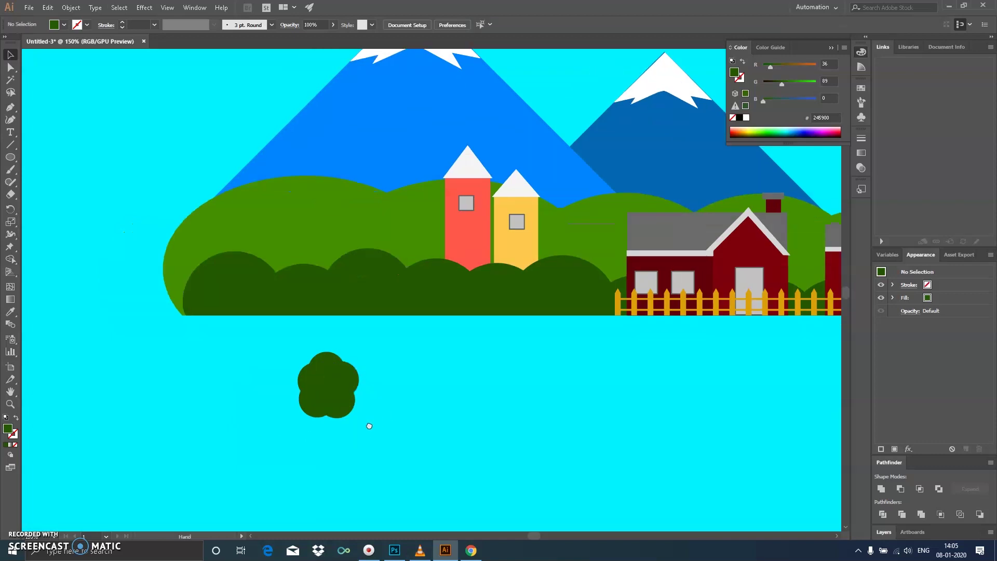
pyautogui.hscroll(-5, 364, 421)
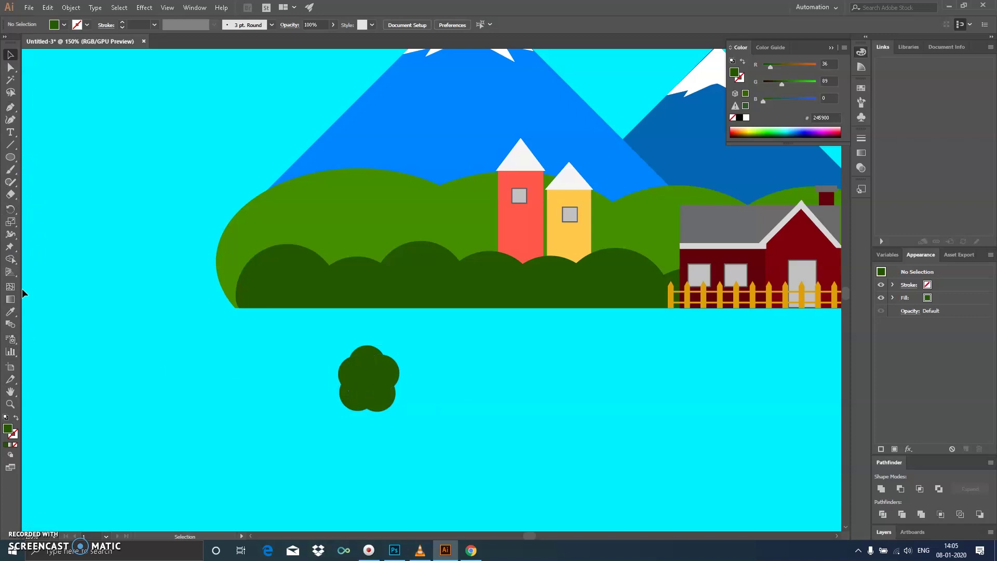
# Draw a thin rectangle trunk centred under the crown.
pyautogui.moveTo(12, 162); pyautogui.dragTo(50, 160)
pyautogui.moveTo(364, 458); pyautogui.dragTo(364, 458)
pyautogui.click(10, 56)
pyautogui.moveTo(362, 408); pyautogui.dragTo(372, 411)
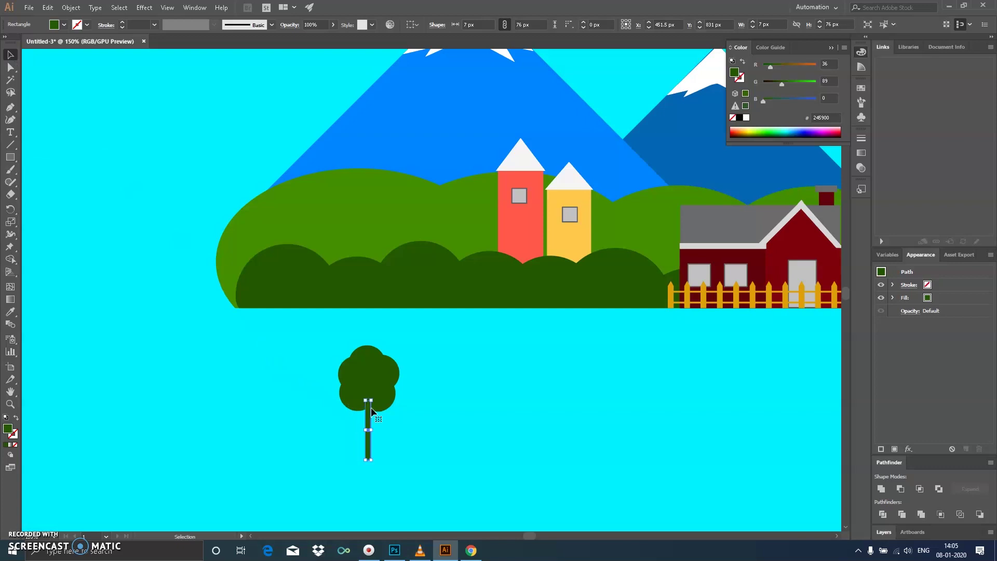
# Colour the trunk a dark brown using the Color panel.
pyautogui.moveTo(771, 66)
pyautogui.mouseDown()
pyautogui.moveTo(819, 67)
pyautogui.moveTo(764, 86)
pyautogui.mouseUp()
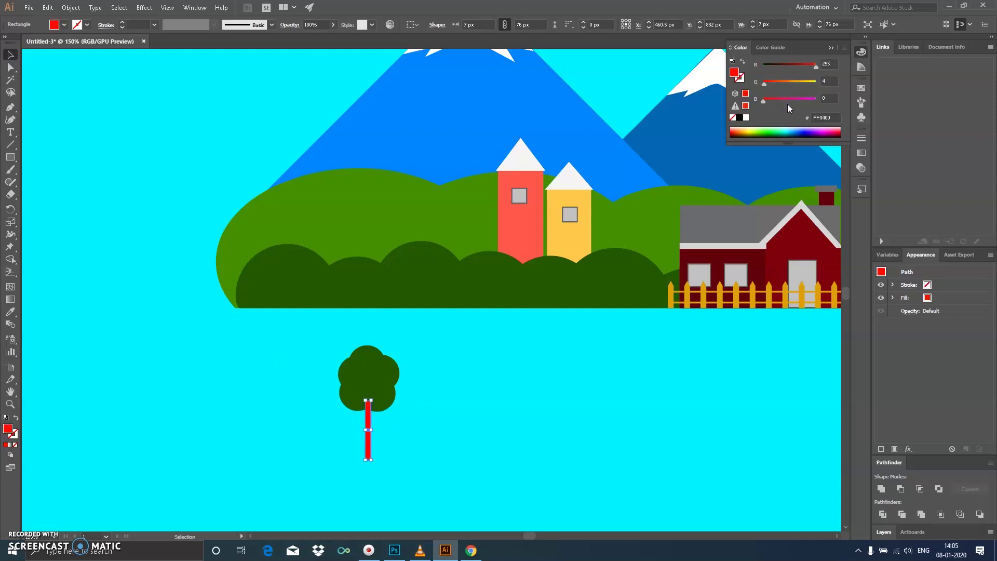
pyautogui.click(836, 132)
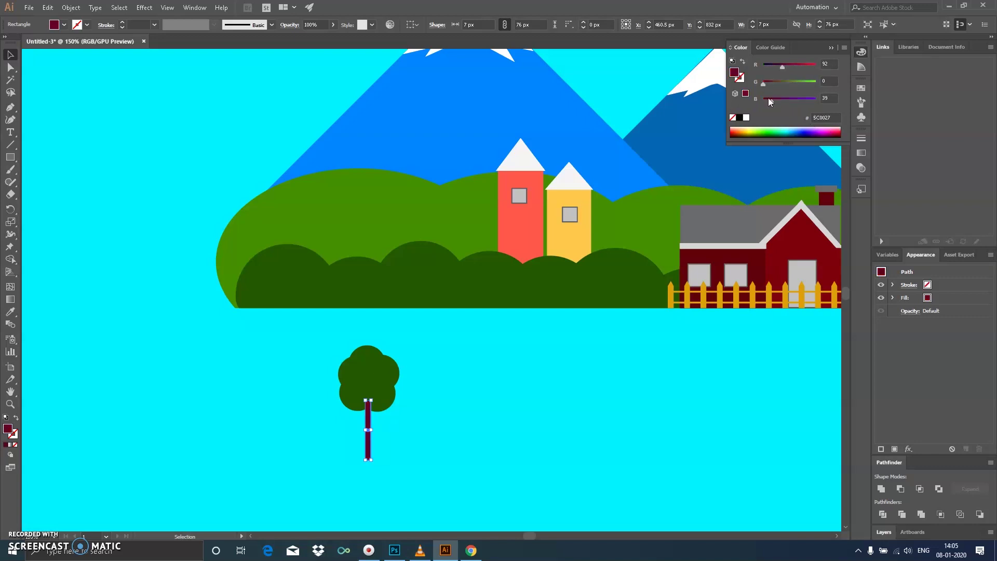
pyautogui.moveTo(785, 67); pyautogui.dragTo(783, 67)
pyautogui.click(747, 132)
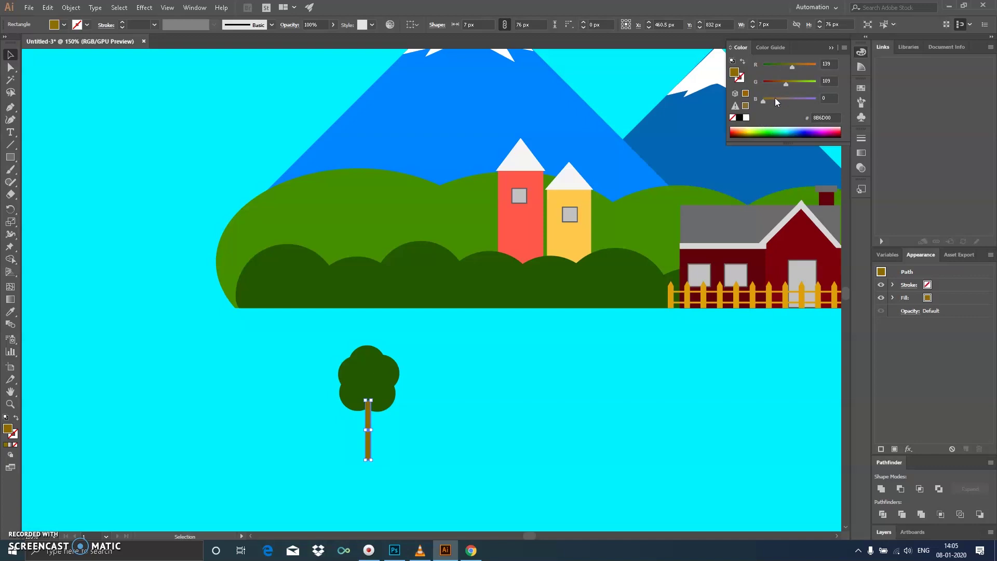
pyautogui.moveTo(786, 81); pyautogui.dragTo(779, 83)
pyautogui.click(580, 326)
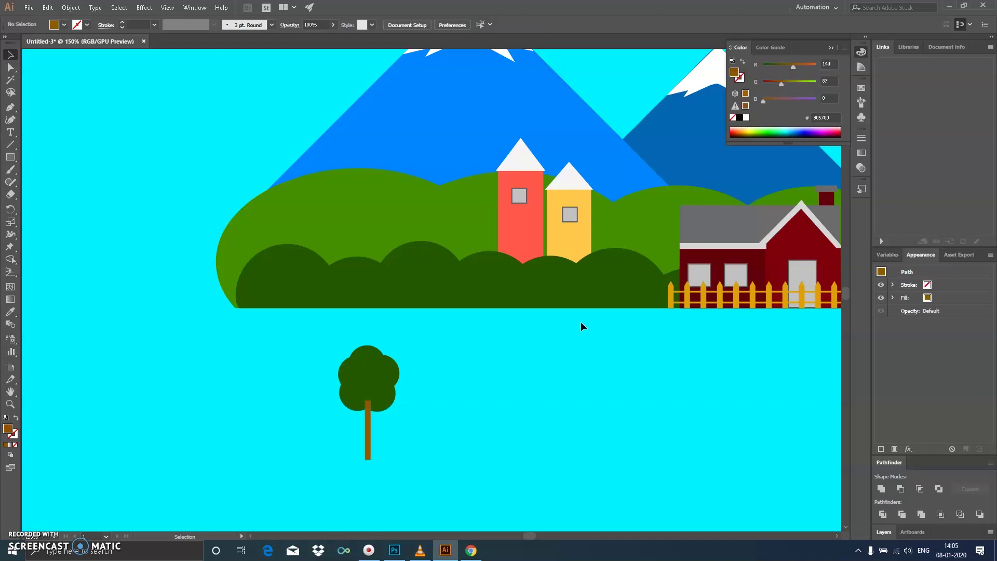
# Unite the crown circles into one shape and bring it in front of the trunk.
pyautogui.click(383, 387)
pyautogui.moveTo(341, 395); pyautogui.dragTo(402, 410)
pyautogui.click(881, 488)
pyautogui.rightClick(381, 372)
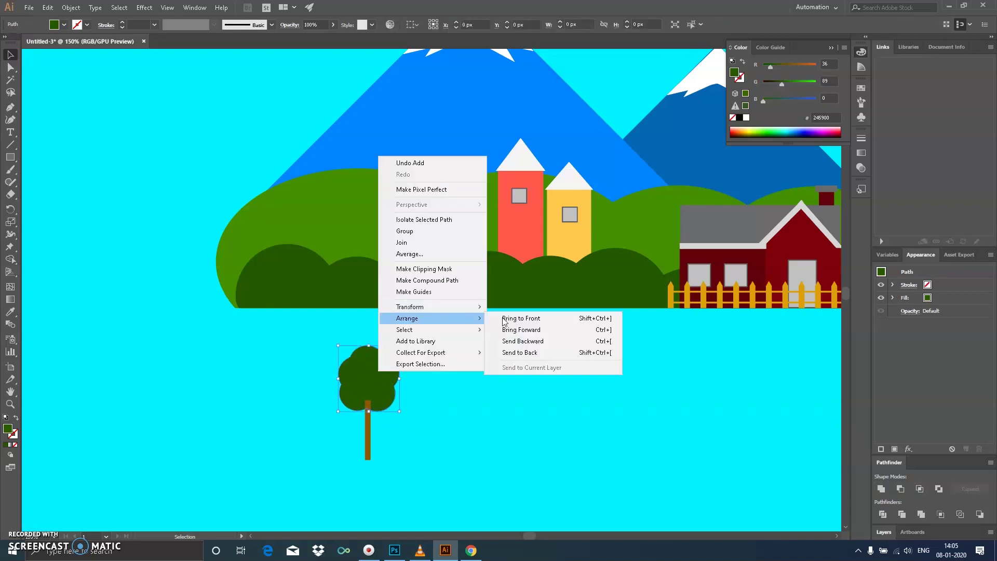
pyautogui.click(504, 319)
pyautogui.click(403, 443)
pyautogui.click(365, 435)
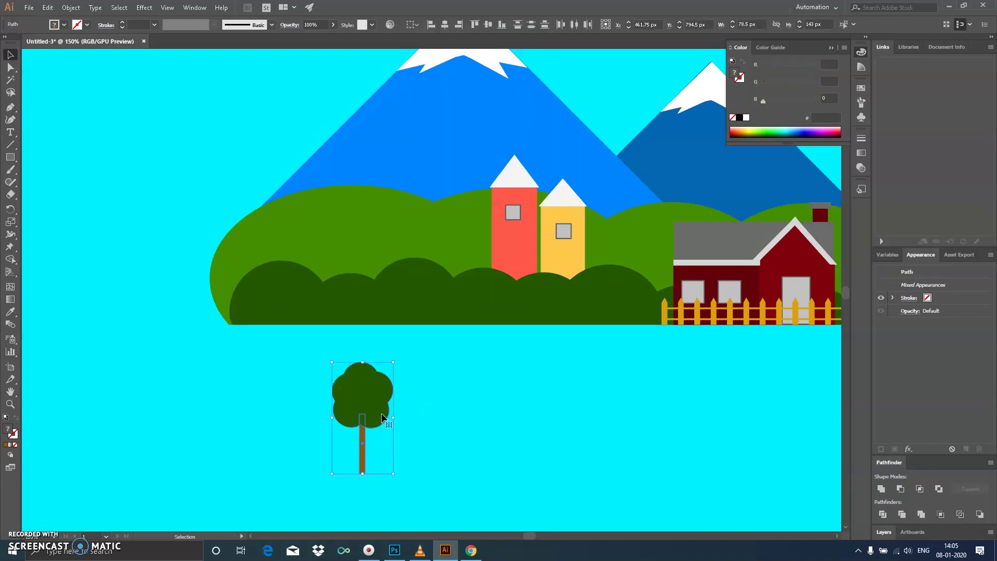
# Move the tree onto the left hill, enlarge it and place a copy to its right.
pyautogui.press('space')
pyautogui.moveTo(366, 396); pyautogui.dragTo(365, 444)
pyautogui.moveTo(375, 439)
pyautogui.mouseDown()
pyautogui.moveTo(288, 304)
pyautogui.moveTo(321, 301)
pyautogui.mouseUp()
pyautogui.scroll(2, 310, 322)
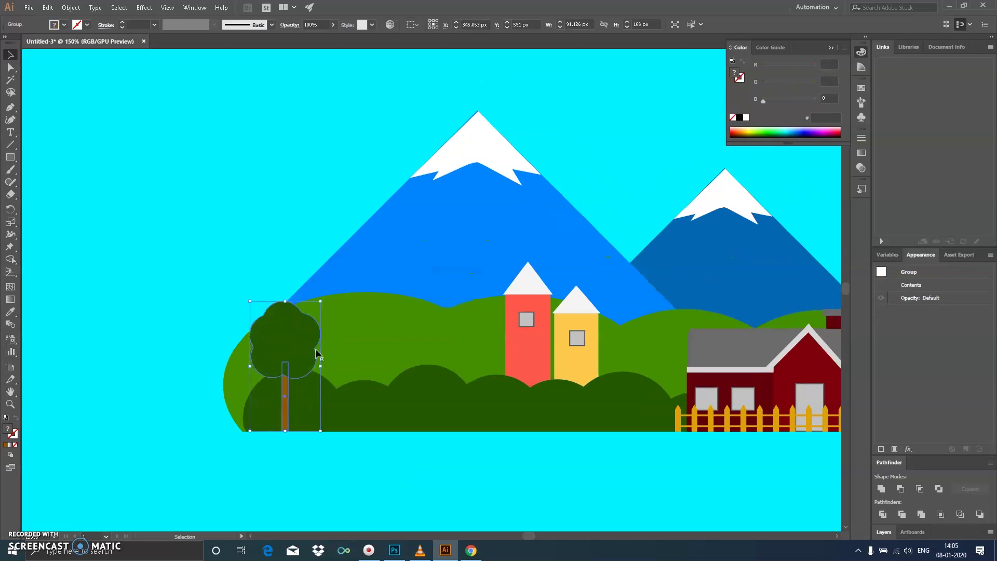
pyautogui.moveTo(297, 361)
pyautogui.mouseDown()
pyautogui.moveTo(358, 360)
pyautogui.moveTo(342, 314)
pyautogui.mouseUp()
pyautogui.doubleClick(342, 331)
pyautogui.press('Escape')
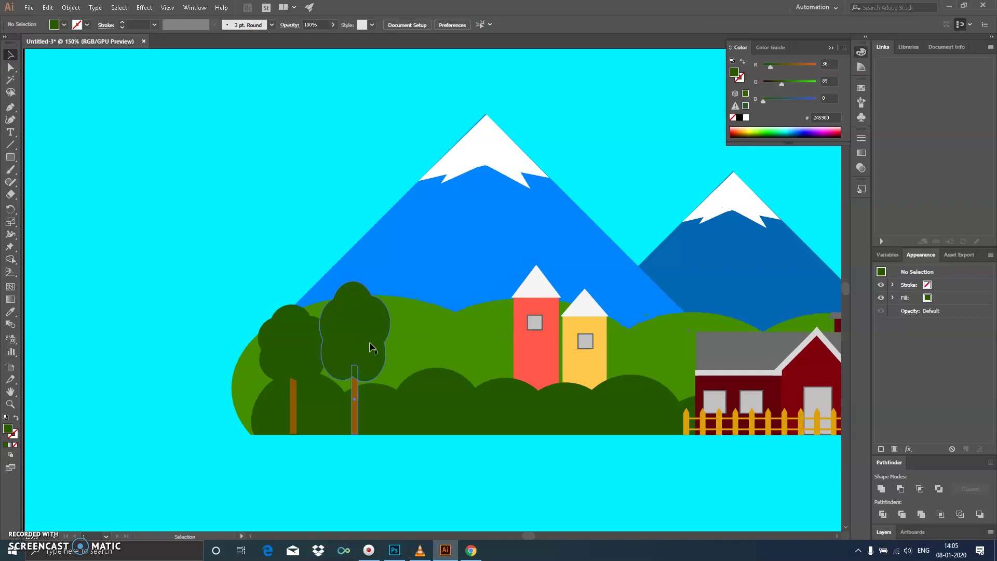
pyautogui.moveTo(371, 349); pyautogui.dragTo(384, 349)
# Recolour the left tree's crown a bright green with the Color panel sliders.
pyautogui.click(303, 372)
pyautogui.doubleClick(303, 372)
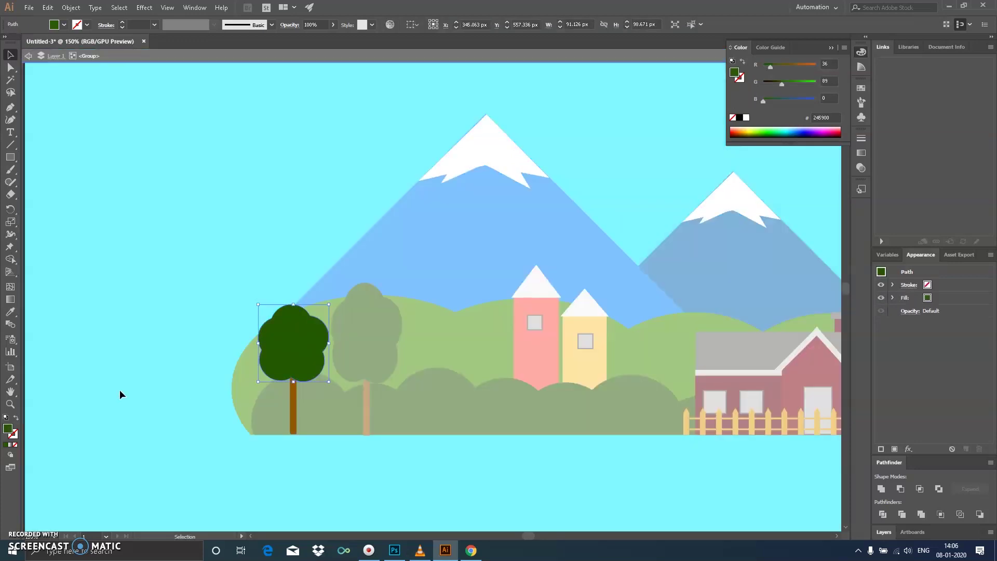
pyautogui.moveTo(798, 82); pyautogui.dragTo(790, 84)
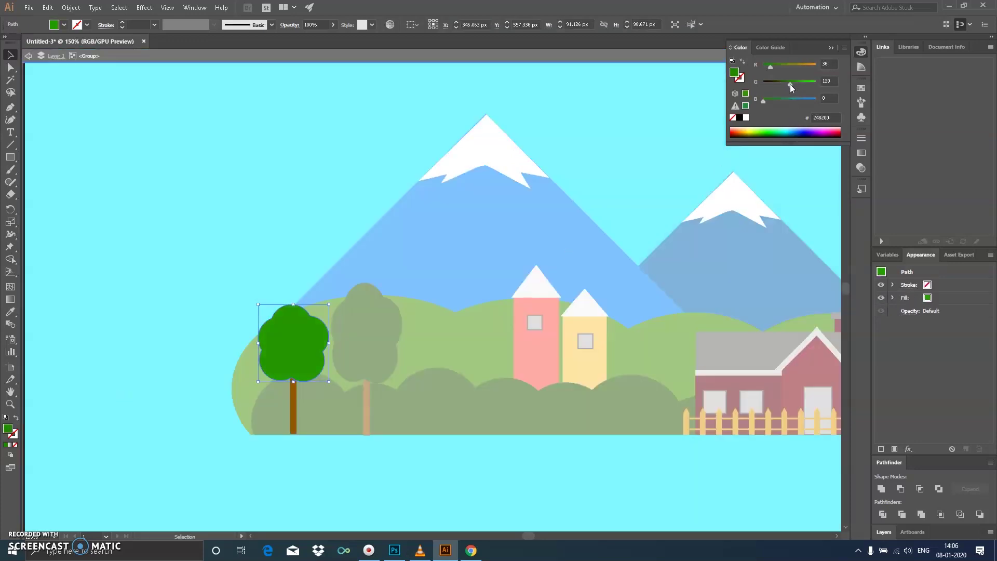
pyautogui.click(777, 66)
pyautogui.doubleClick(307, 192)
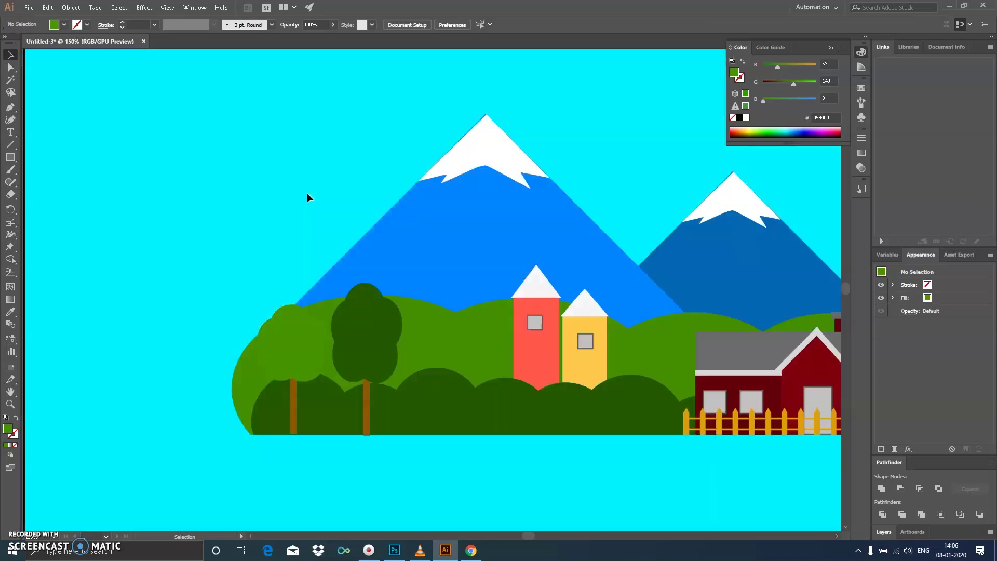
pyautogui.doubleClick(315, 330)
pyautogui.moveTo(778, 67)
pyautogui.mouseDown()
pyautogui.moveTo(769, 66)
pyautogui.moveTo(812, 86)
pyautogui.mouseUp()
pyautogui.click(312, 320)
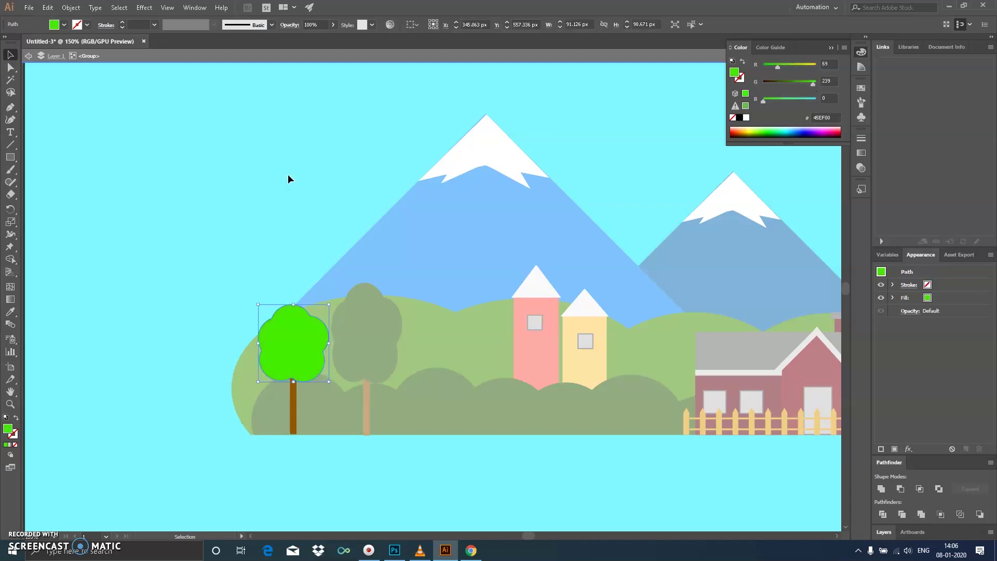
pyautogui.doubleClick(288, 174)
# Darken the leftmost tree's crown to a more natural green.
pyautogui.hscroll(2, 343, 333)
pyautogui.click(263, 335)
pyautogui.doubleClick(263, 335)
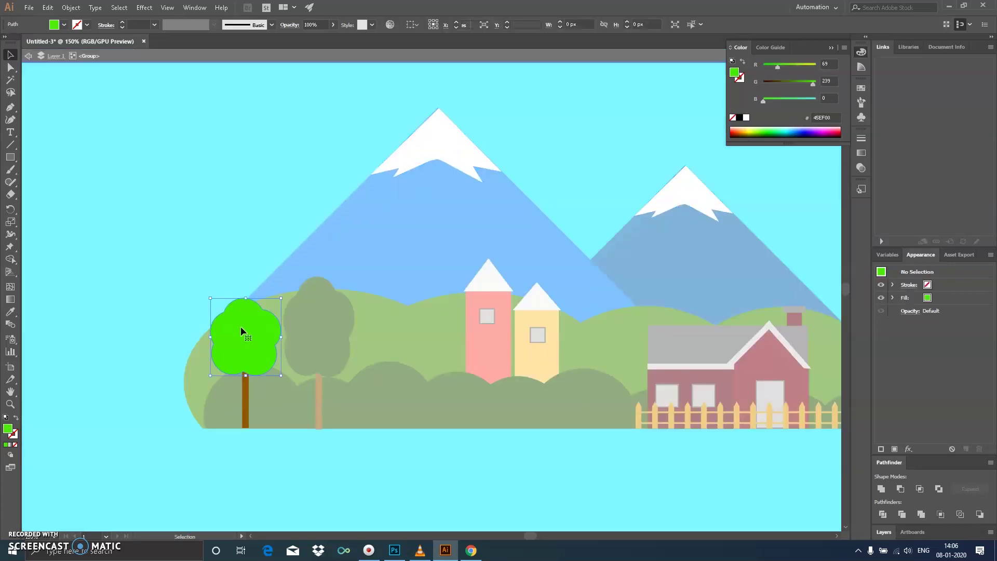
pyautogui.moveTo(789, 86); pyautogui.dragTo(776, 66)
pyautogui.press('Escape')
# Recolour the big hill a brighter, fresher green in the Color Picker.
pyautogui.click(433, 331)
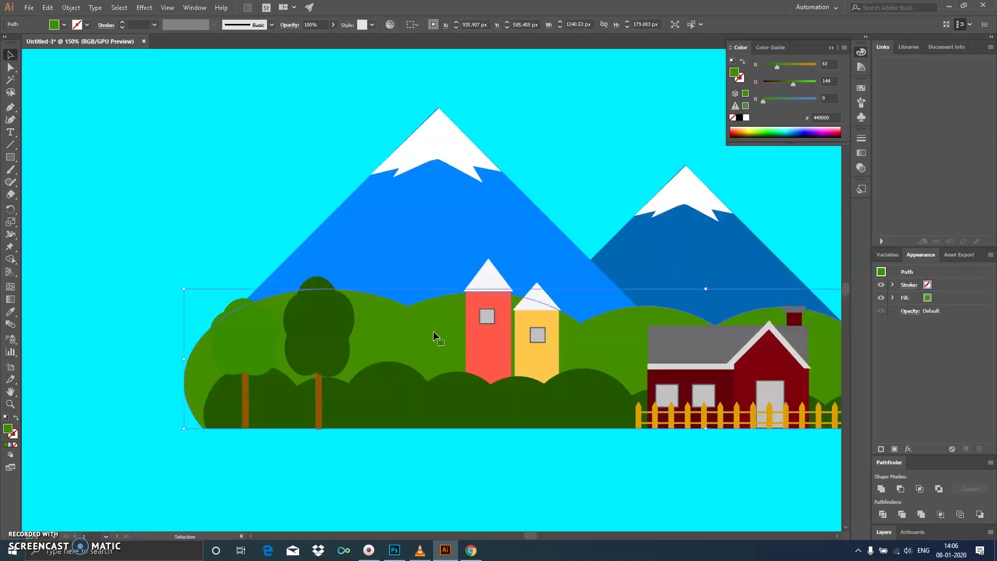
pyautogui.doubleClick(8, 430)
pyautogui.moveTo(488, 231); pyautogui.dragTo(494, 233)
pyautogui.moveTo(509, 300); pyautogui.dragTo(514, 289)
pyautogui.click(608, 209)
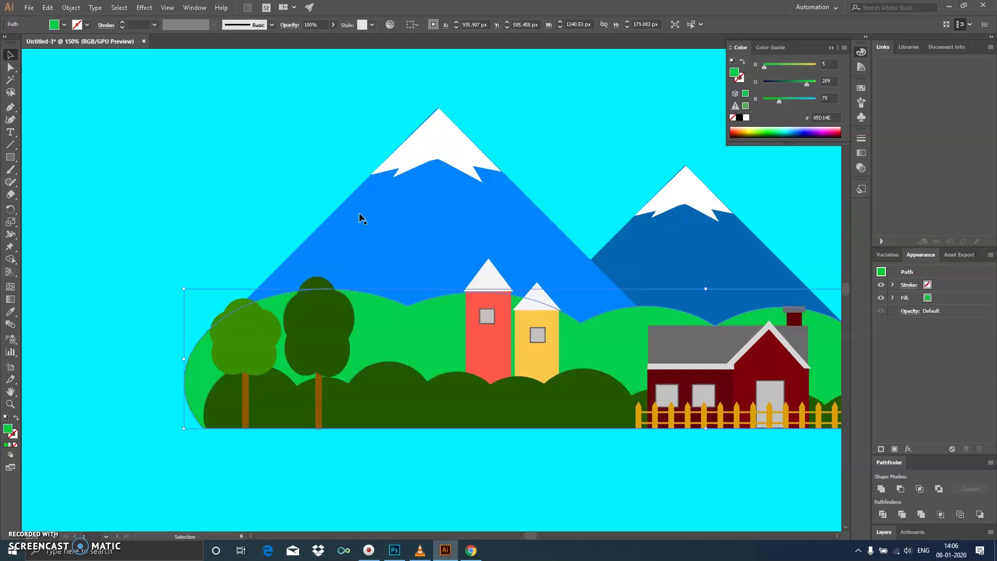
# Copy the left tree beside the tall dark tree and shrink the copy slightly.
pyautogui.moveTo(278, 292); pyautogui.dragTo(517, 280)
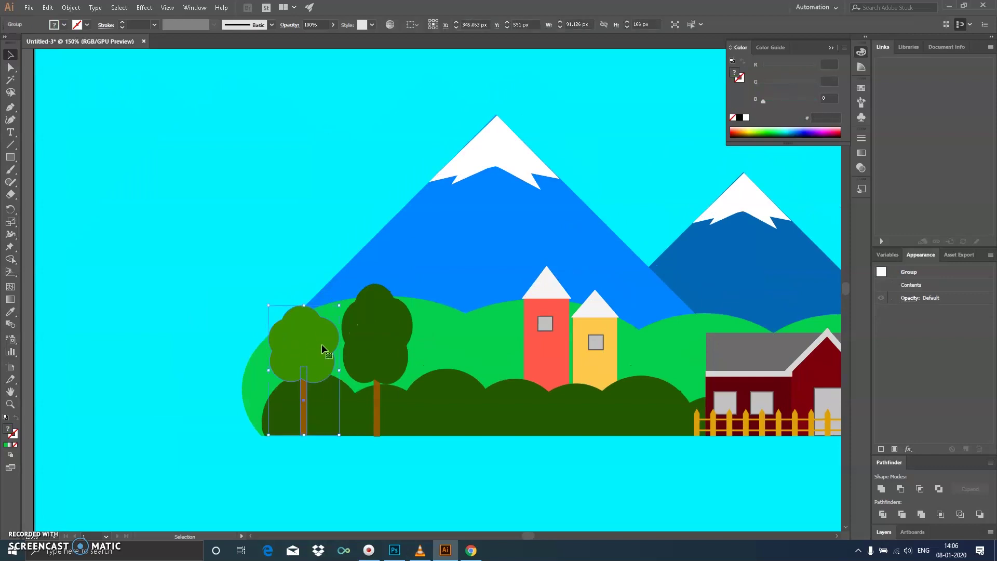
pyautogui.doubleClick(317, 341)
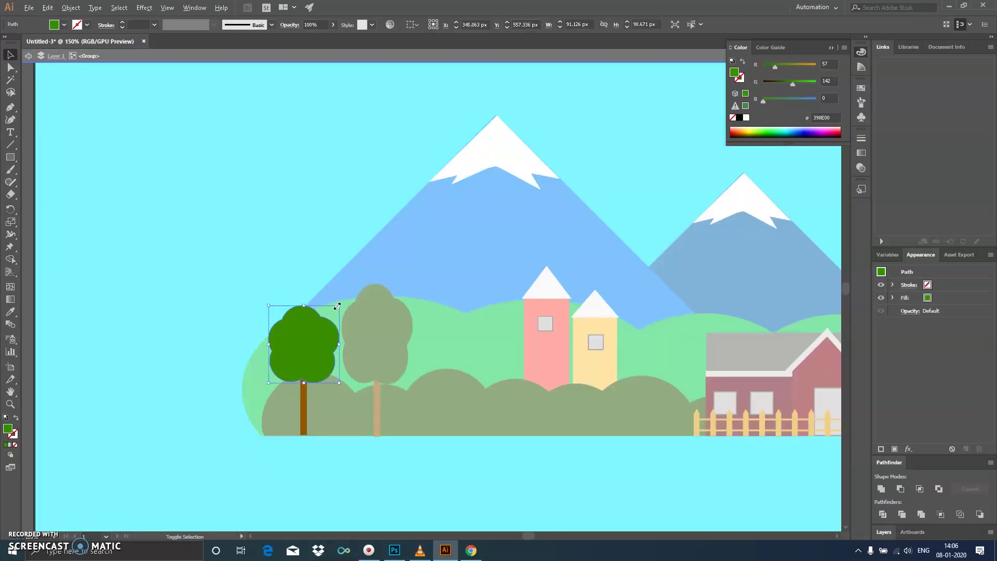
pyautogui.doubleClick(381, 390)
pyautogui.click(369, 355)
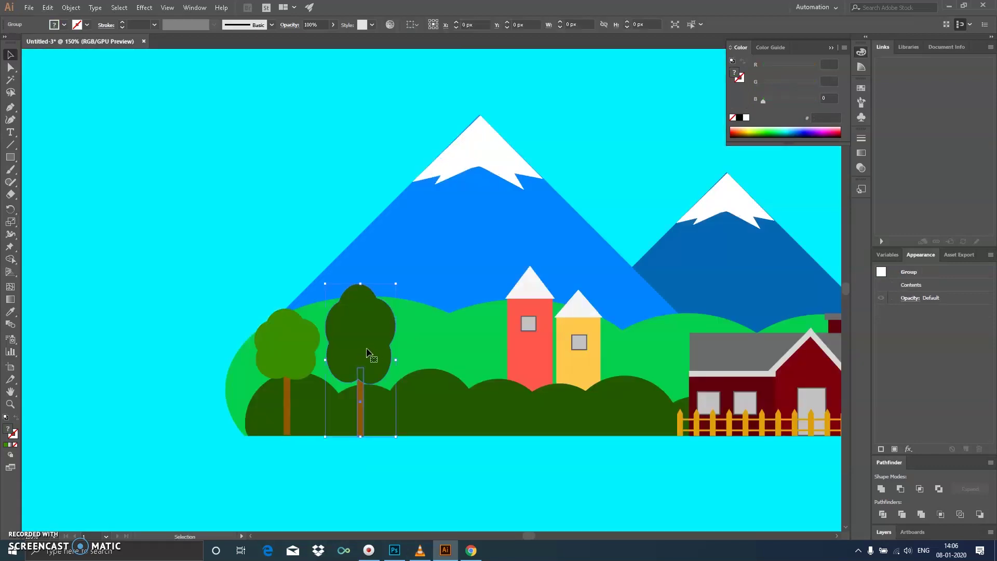
pyautogui.moveTo(369, 354); pyautogui.dragTo(366, 355)
pyautogui.moveTo(285, 358); pyautogui.dragTo(435, 347)
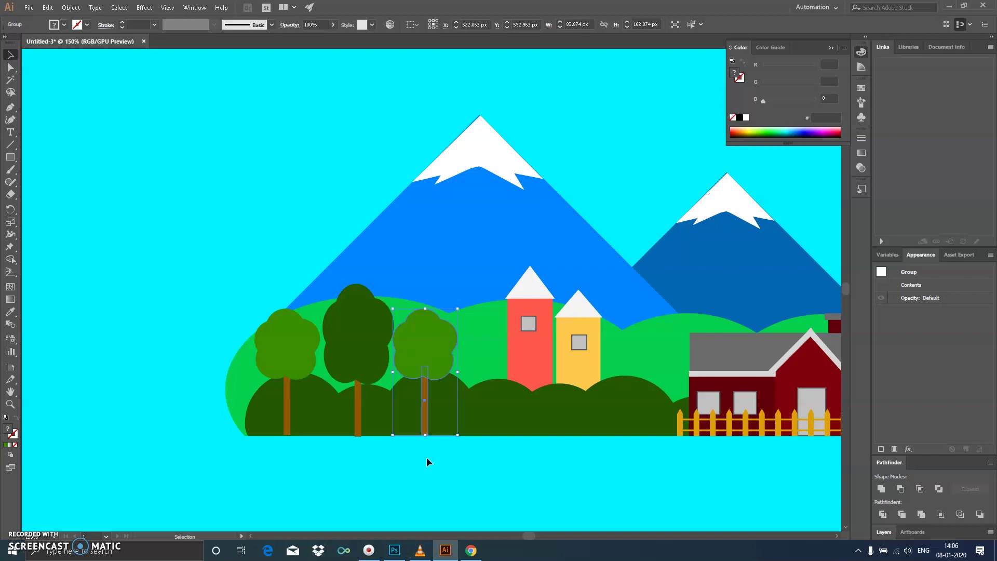
pyautogui.hscroll(1, 425, 457)
pyautogui.click(372, 512)
pyautogui.click(402, 359)
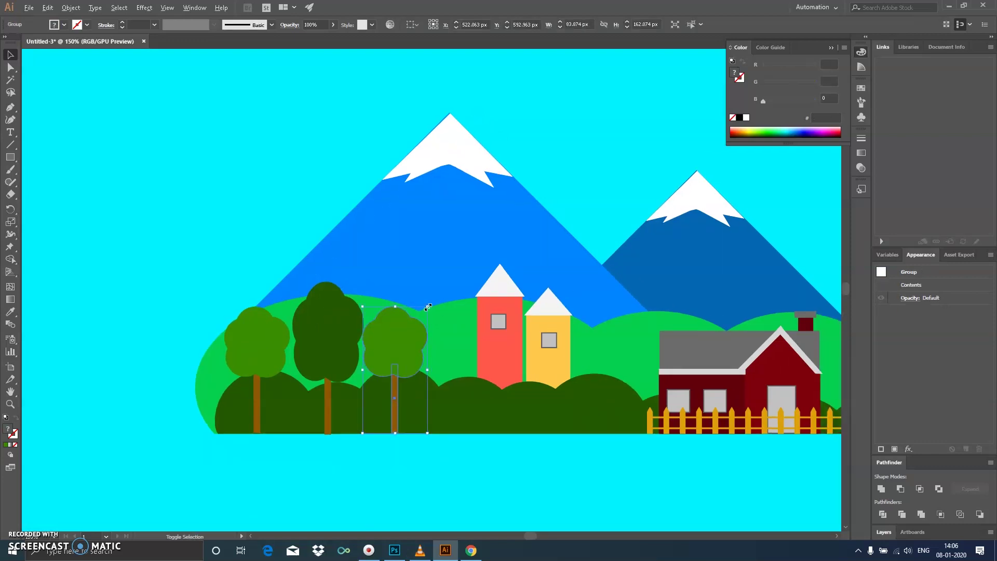
pyautogui.moveTo(427, 310); pyautogui.dragTo(424, 317)
pyautogui.moveTo(830, 459)
pyautogui.mouseDown()
pyautogui.moveTo(312, 409)
pyautogui.moveTo(534, 419)
pyautogui.moveTo(500, 423)
pyautogui.mouseUp()
# Enlarge the house, barn and fence together and shift them up and left.
pyautogui.click(553, 428)
pyautogui.moveTo(393, 359); pyautogui.dragTo(474, 360)
pyautogui.click(473, 360)
pyautogui.keyDown('shift'); pyautogui.click(546, 371); pyautogui.keyUp('shift')
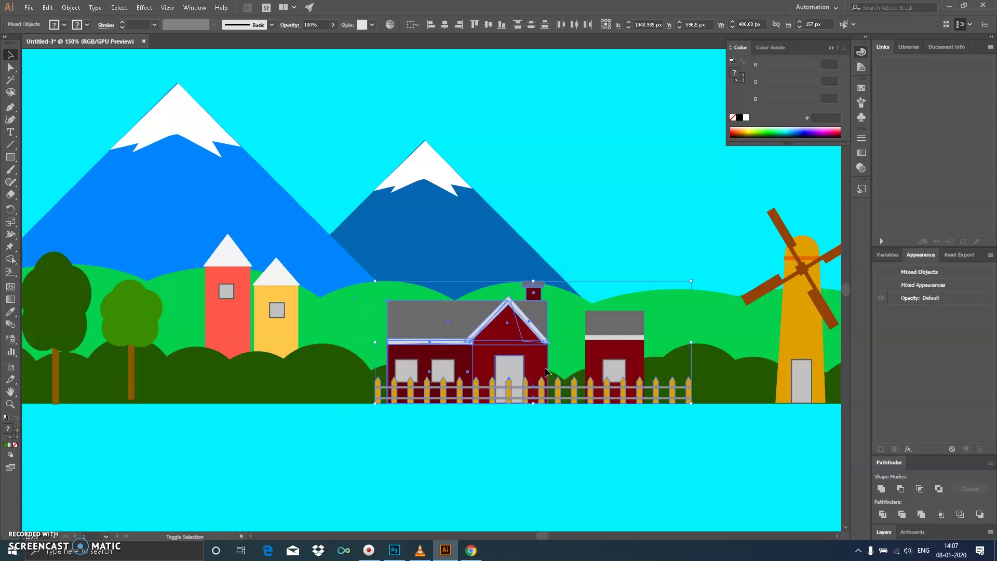
pyautogui.keyDown('shift'); pyautogui.click(633, 336); pyautogui.keyUp('shift')
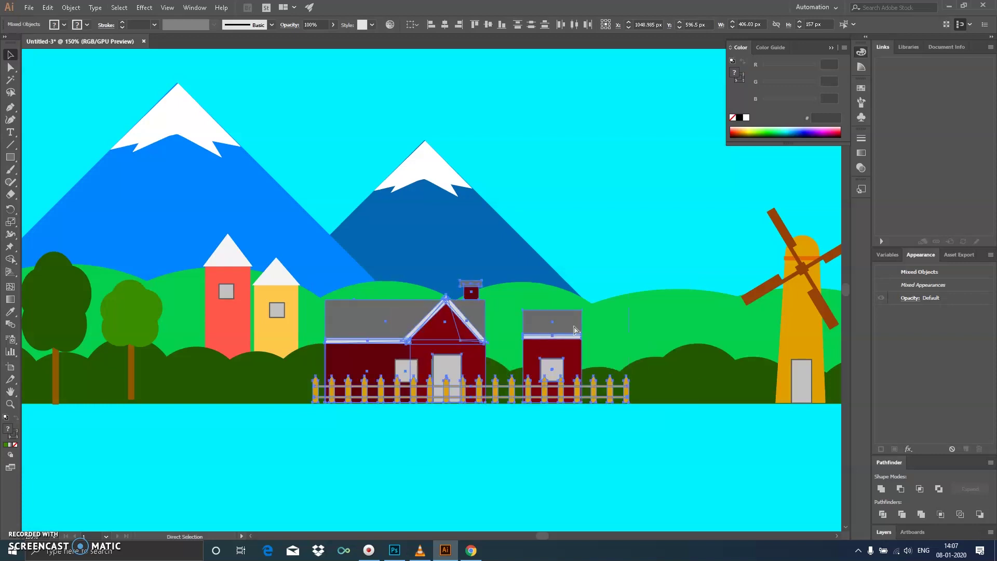
pyautogui.moveTo(691, 281); pyautogui.dragTo(736, 263)
pyautogui.moveTo(534, 351); pyautogui.dragTo(518, 333)
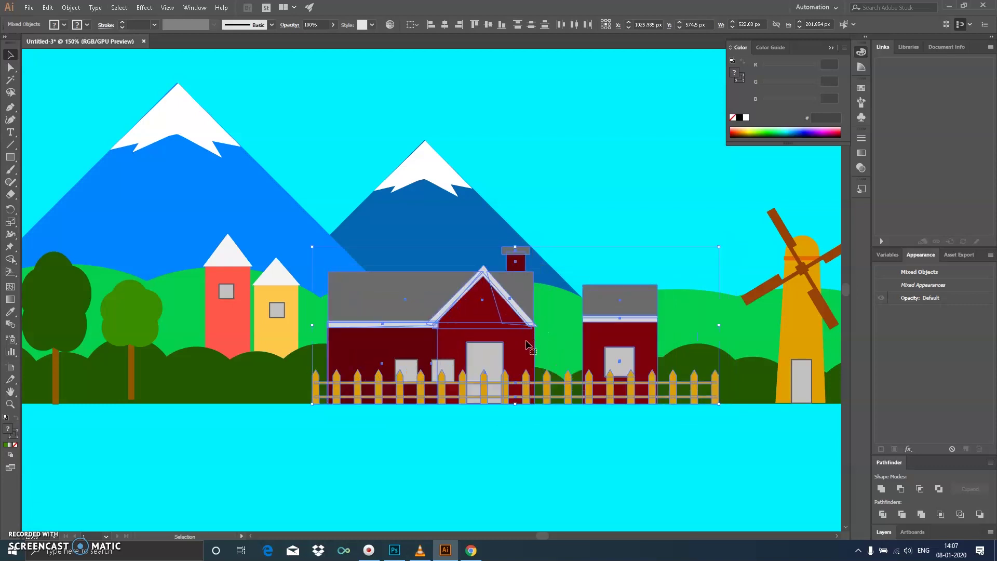
pyautogui.click(531, 437)
# Place a copy of the small tree in front of the yellow house.
pyautogui.moveTo(320, 364); pyautogui.dragTo(359, 380)
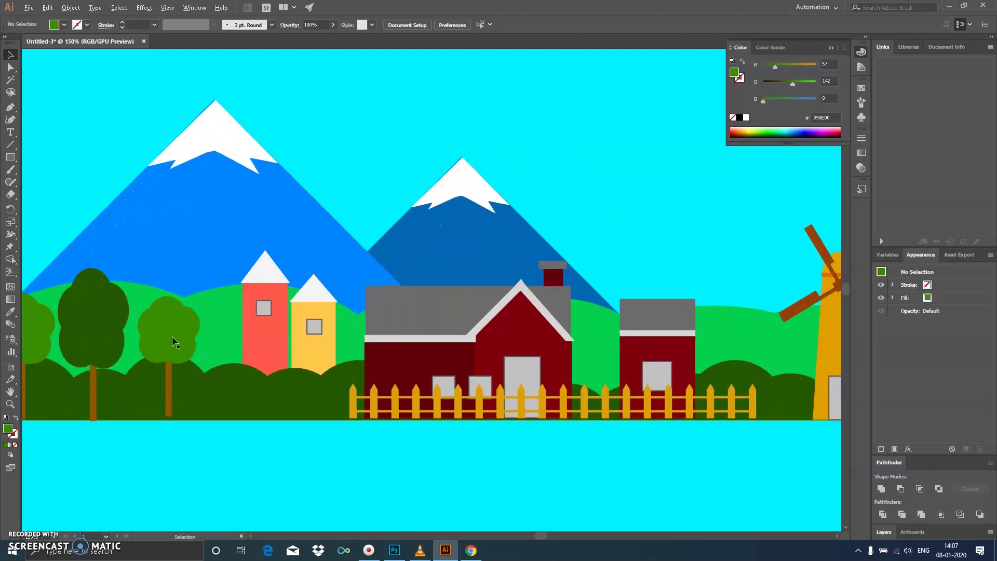
pyautogui.moveTo(174, 342); pyautogui.dragTo(320, 312)
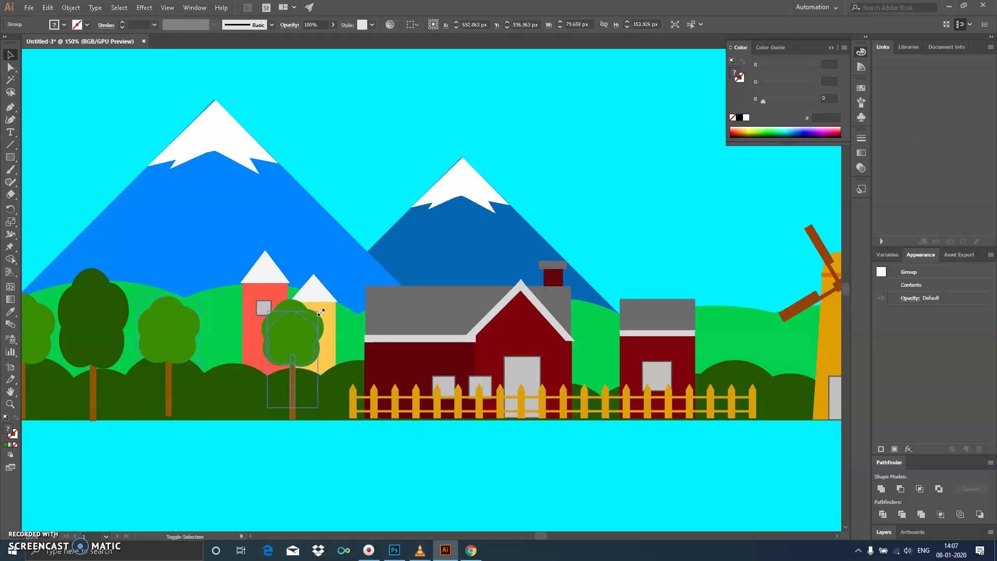
pyautogui.moveTo(320, 312); pyautogui.dragTo(339, 328)
pyautogui.click(251, 423)
# Move the pink and yellow houses with their windows to the left.
pyautogui.click(302, 320)
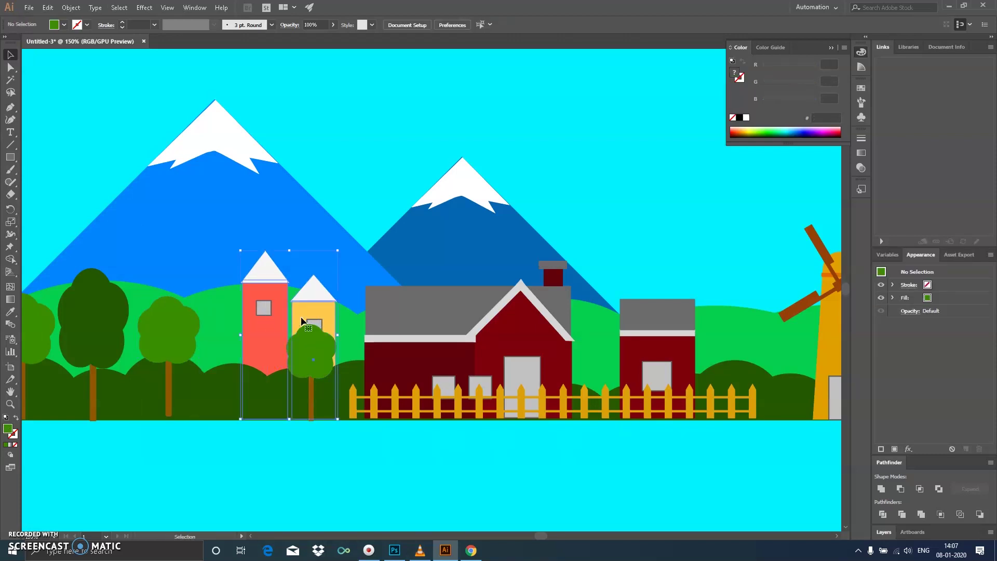
pyautogui.keyDown('shift'); pyautogui.click(317, 326); pyautogui.keyUp('shift')
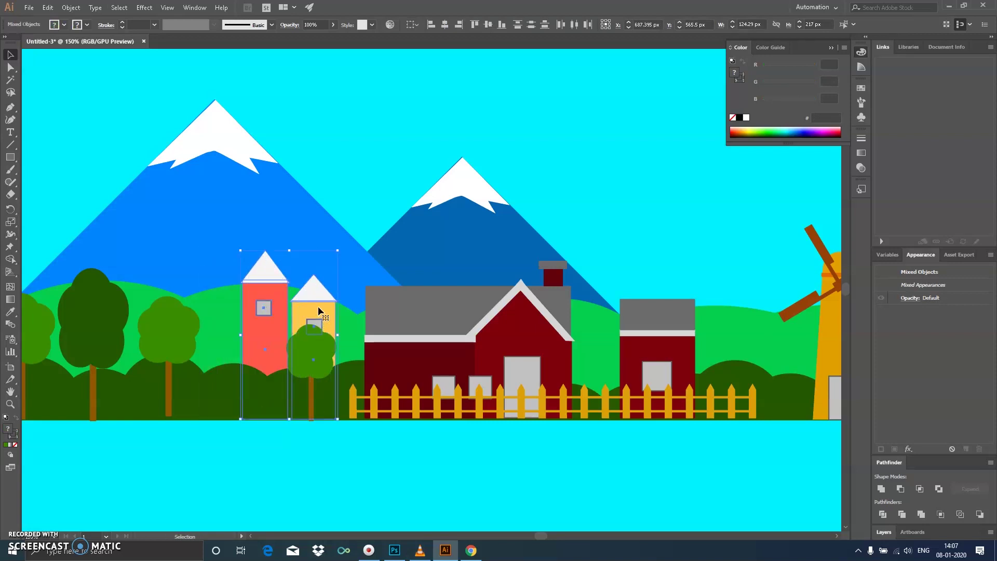
pyautogui.moveTo(324, 312); pyautogui.dragTo(282, 306)
pyautogui.click(322, 434)
# Move the windmill, including its door and blades, to the right.
pyautogui.moveTo(322, 434)
pyautogui.mouseDown()
pyautogui.moveTo(408, 400)
pyautogui.moveTo(186, 395)
pyautogui.mouseUp()
pyautogui.click(678, 401)
pyautogui.keyDown('shift'); pyautogui.click(677, 285); pyautogui.keyUp('shift')
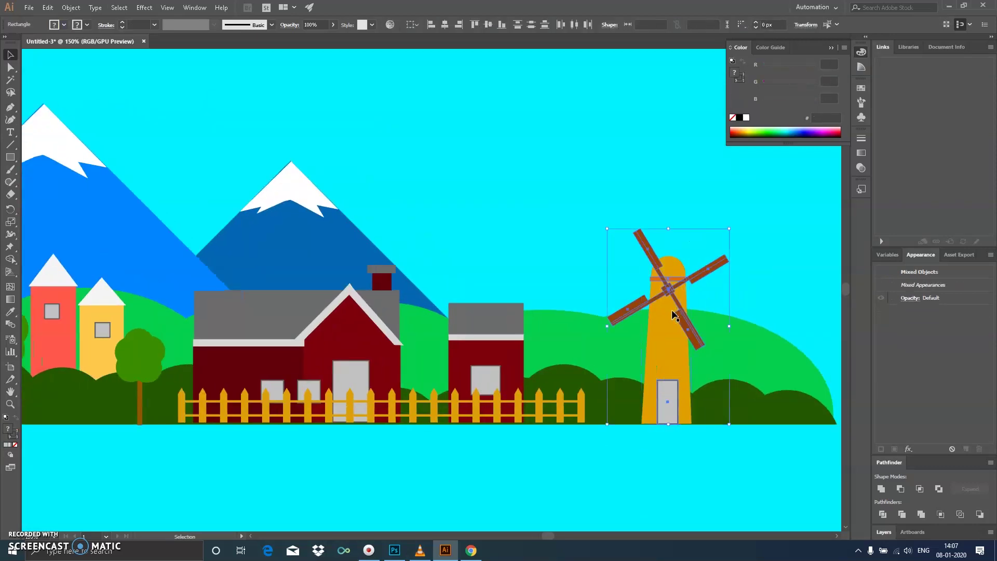
pyautogui.keyDown('shift'); pyautogui.click(679, 300); pyautogui.keyUp('shift')
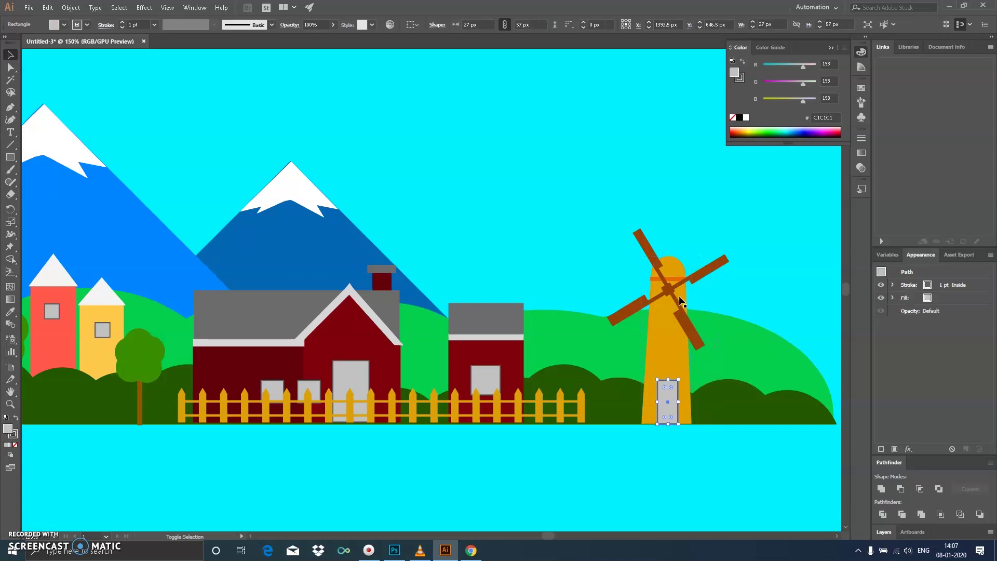
pyautogui.keyDown('shift'); pyautogui.click(677, 322); pyautogui.keyUp('shift')
pyautogui.press('a')
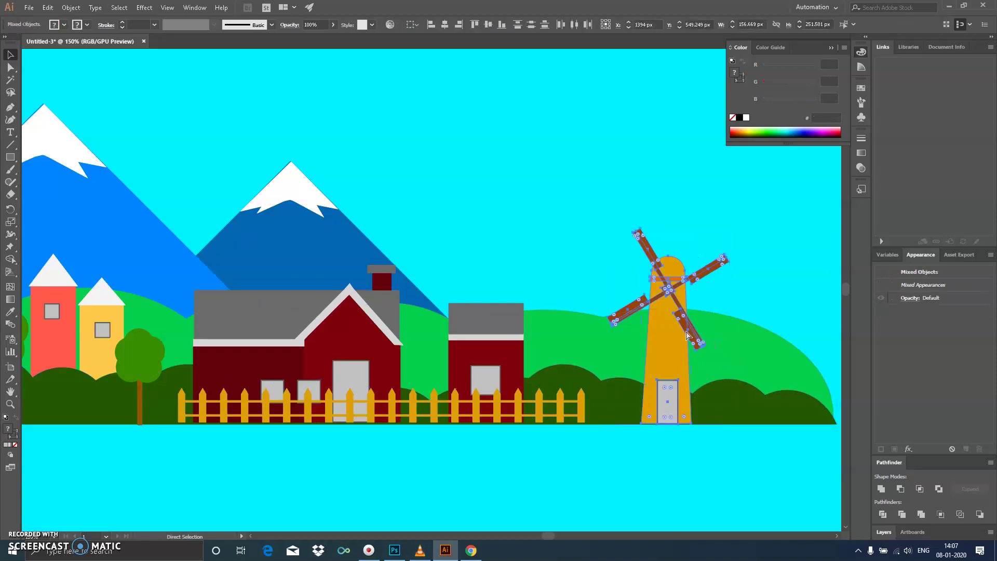
pyautogui.press('v')
pyautogui.moveTo(687, 335); pyautogui.dragTo(721, 335)
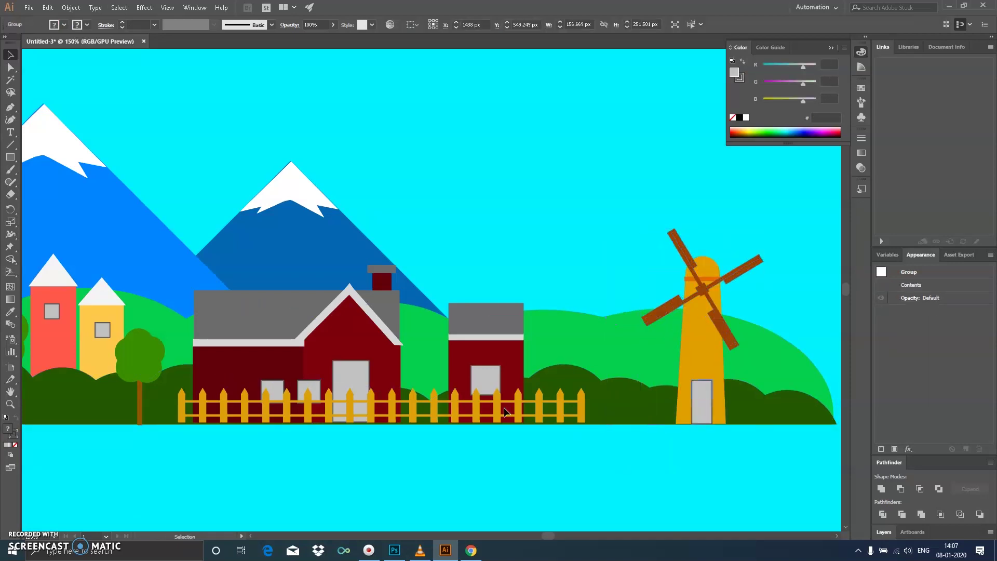
# Relocate the tree left of the towers to stand beside the windmill.
pyautogui.moveTo(505, 412); pyautogui.dragTo(637, 412)
pyautogui.click(248, 337)
pyautogui.click(132, 333)
pyautogui.moveTo(161, 415)
pyautogui.mouseDown()
pyautogui.moveTo(324, 417)
pyautogui.moveTo(266, 417)
pyautogui.mouseUp()
pyautogui.moveTo(251, 331)
pyautogui.mouseDown()
pyautogui.moveTo(665, 331)
pyautogui.moveTo(458, 332)
pyautogui.mouseUp()
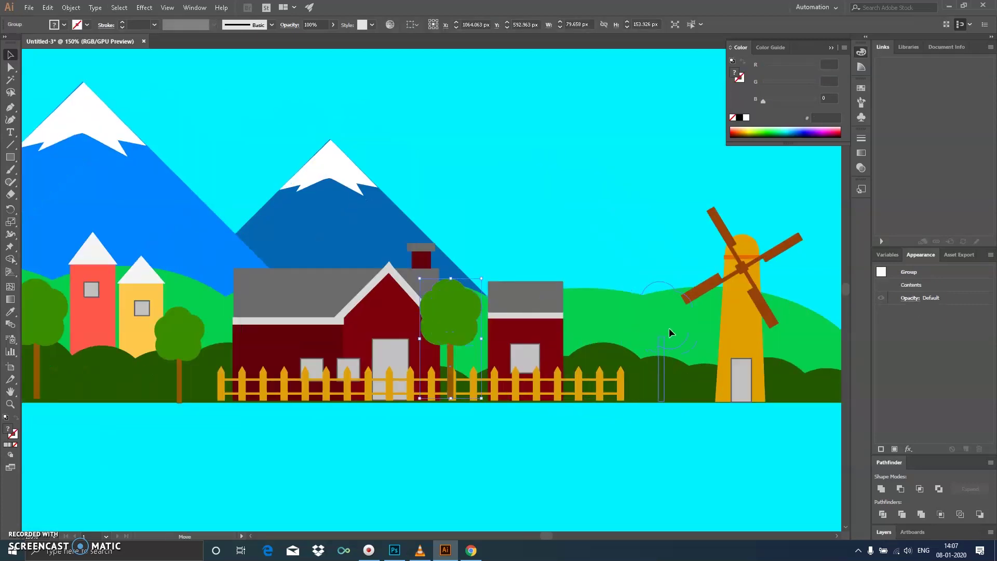
pyautogui.moveTo(669, 328)
pyautogui.mouseDown()
pyautogui.moveTo(609, 329)
pyautogui.moveTo(780, 330)
pyautogui.mouseUp()
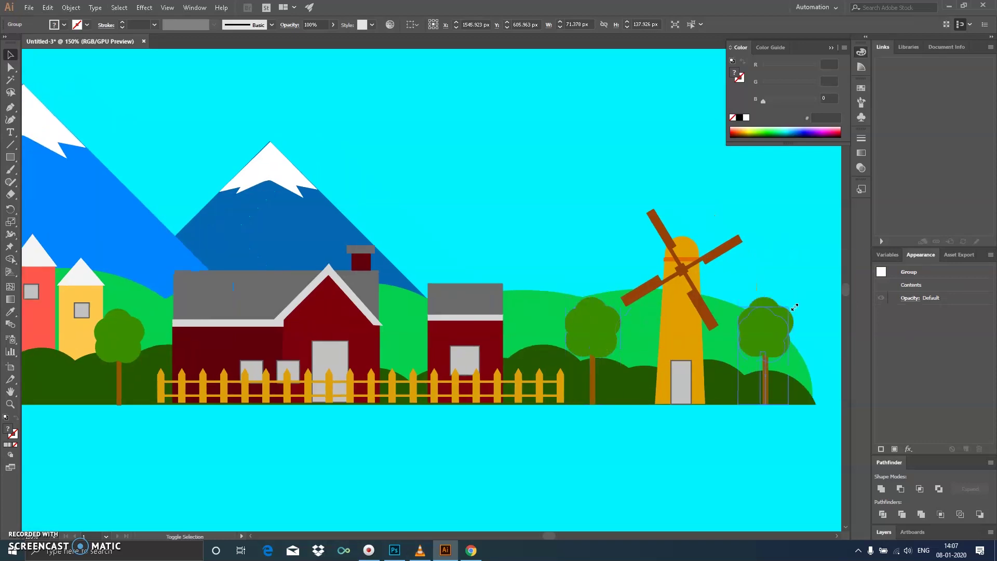
# Darken the crown green of the tree beside the windmill.
pyautogui.doubleClick(753, 343)
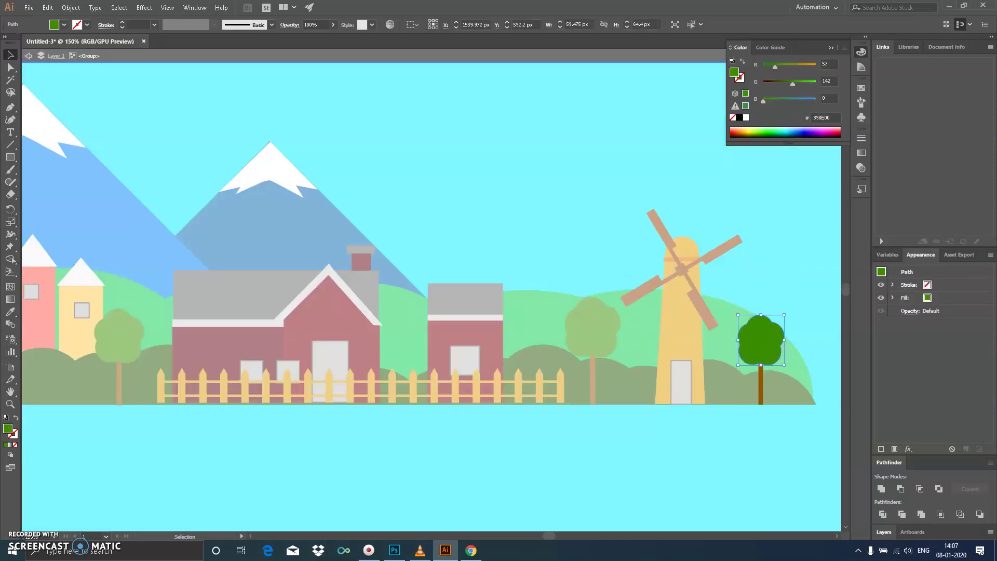
pyautogui.moveTo(789, 83); pyautogui.dragTo(784, 83)
pyautogui.doubleClick(727, 203)
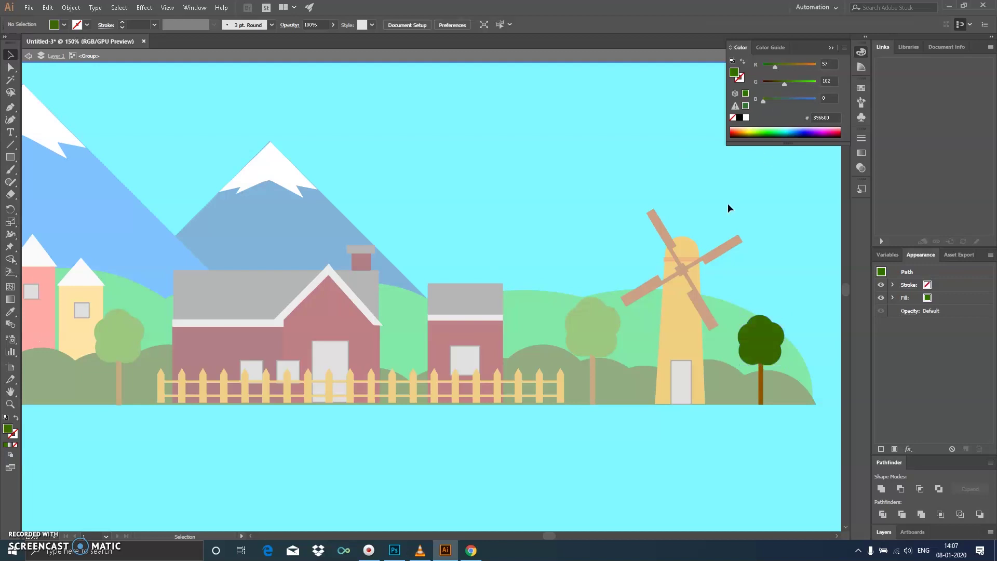
pyautogui.moveTo(396, 367); pyautogui.dragTo(541, 352)
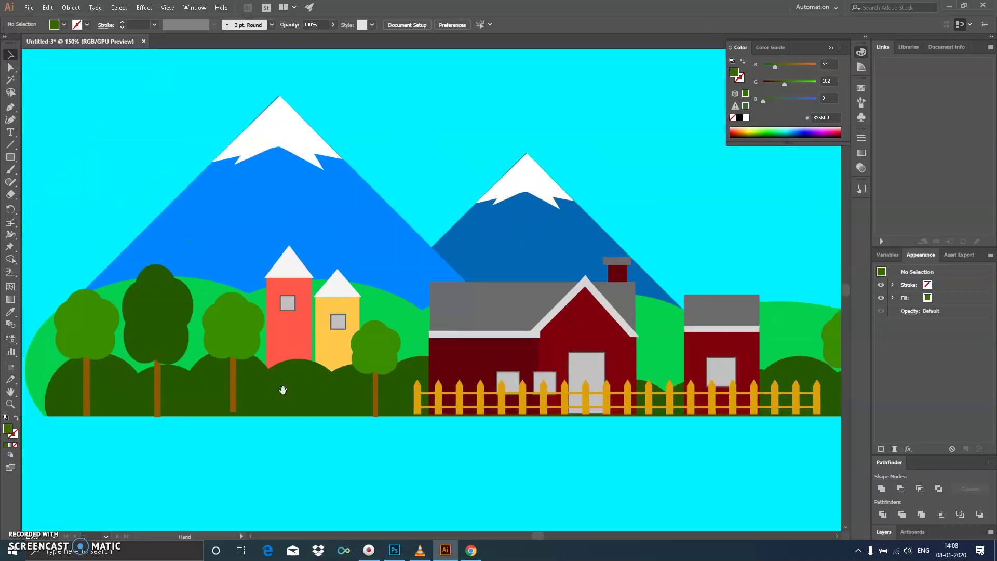
# Make the large green hill taller.
pyautogui.click(195, 358)
pyautogui.moveTo(384, 324); pyautogui.dragTo(560, 322)
pyautogui.click(540, 303)
pyautogui.moveTo(620, 287); pyautogui.dragTo(623, 271)
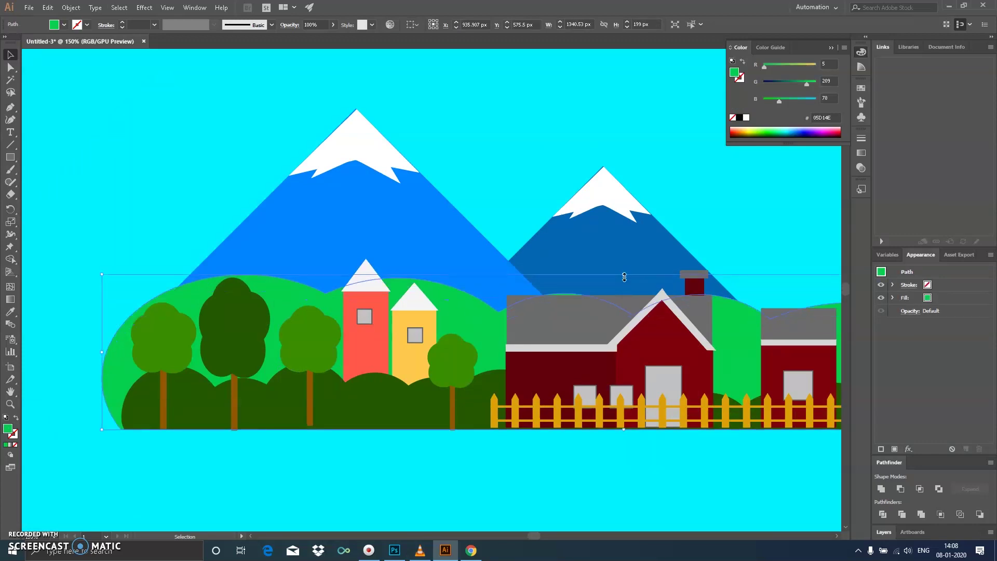
# Copy the right tree onto the far hill and shrink it into a distant tree.
pyautogui.moveTo(664, 435); pyautogui.dragTo(376, 405)
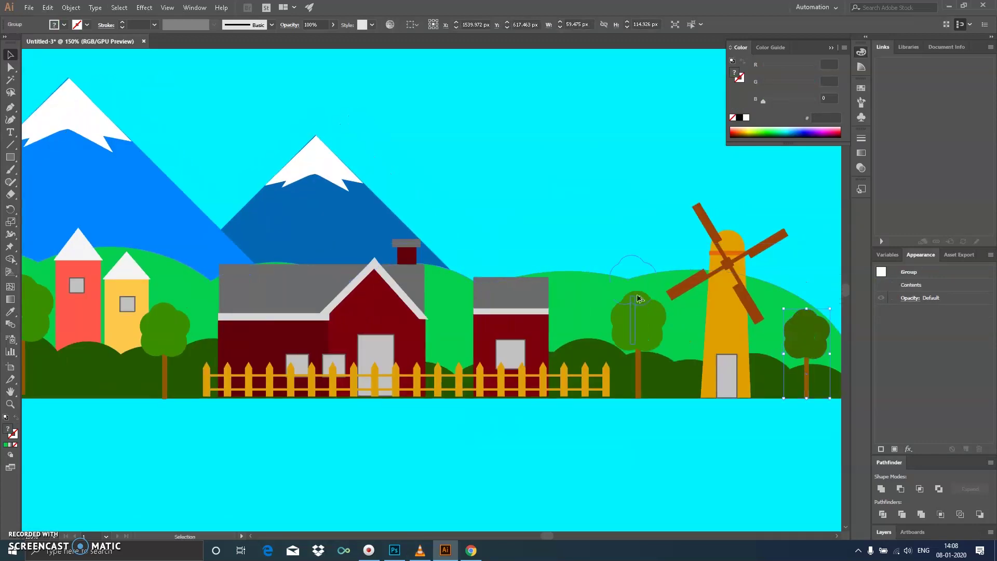
pyautogui.moveTo(815, 352); pyautogui.dragTo(649, 240)
pyautogui.click(649, 240)
pyautogui.moveTo(665, 197)
pyautogui.mouseDown()
pyautogui.moveTo(648, 238)
pyautogui.moveTo(671, 264)
pyautogui.moveTo(675, 248)
pyautogui.moveTo(554, 276)
pyautogui.moveTo(446, 260)
pyautogui.moveTo(476, 278)
pyautogui.mouseUp()
pyautogui.hotkey('ctrl', 'shift', 'a')
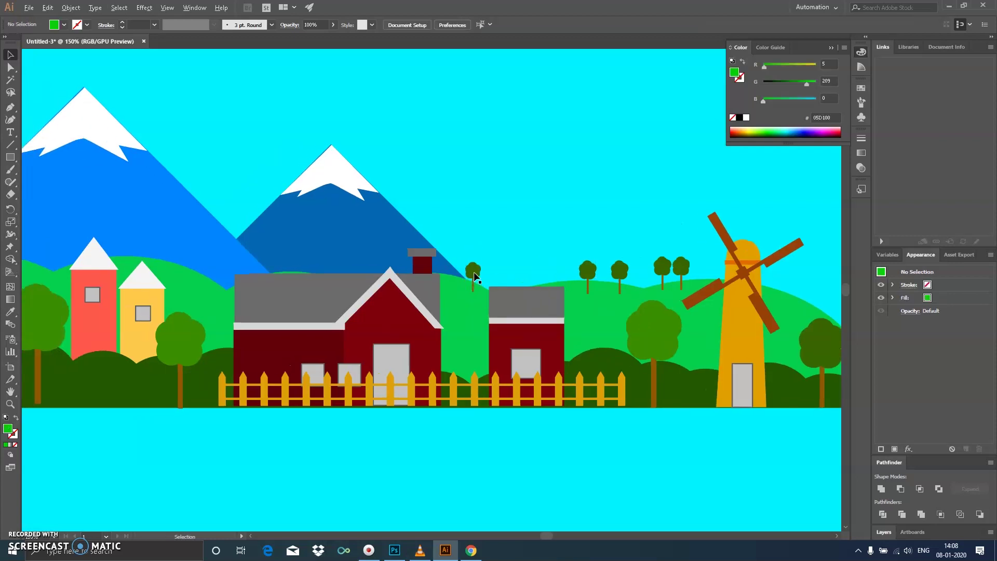
# Add more small distant tree copies along the hills.
pyautogui.click(787, 288)
pyautogui.moveTo(615, 310); pyautogui.dragTo(753, 326)
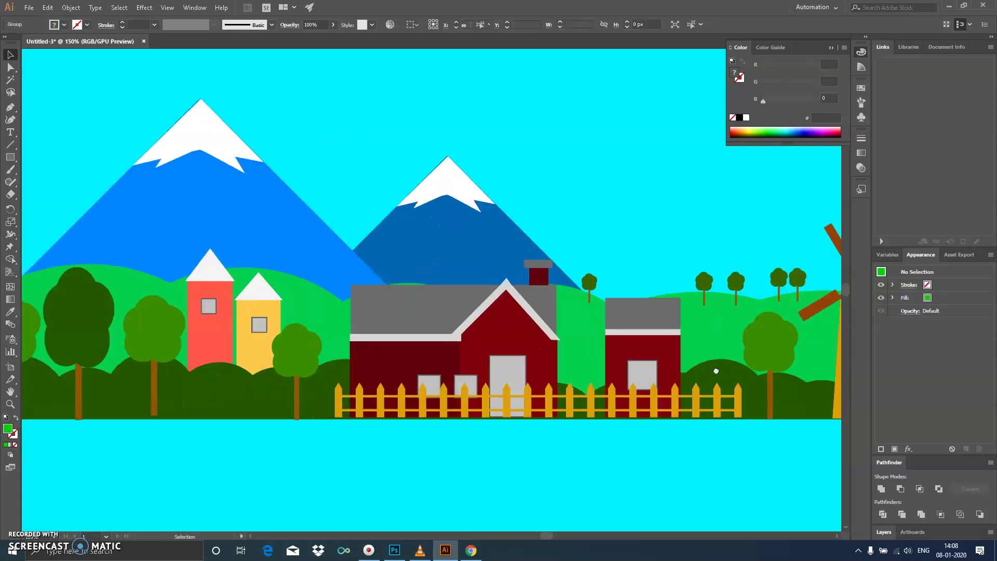
pyautogui.moveTo(343, 287); pyautogui.dragTo(432, 312)
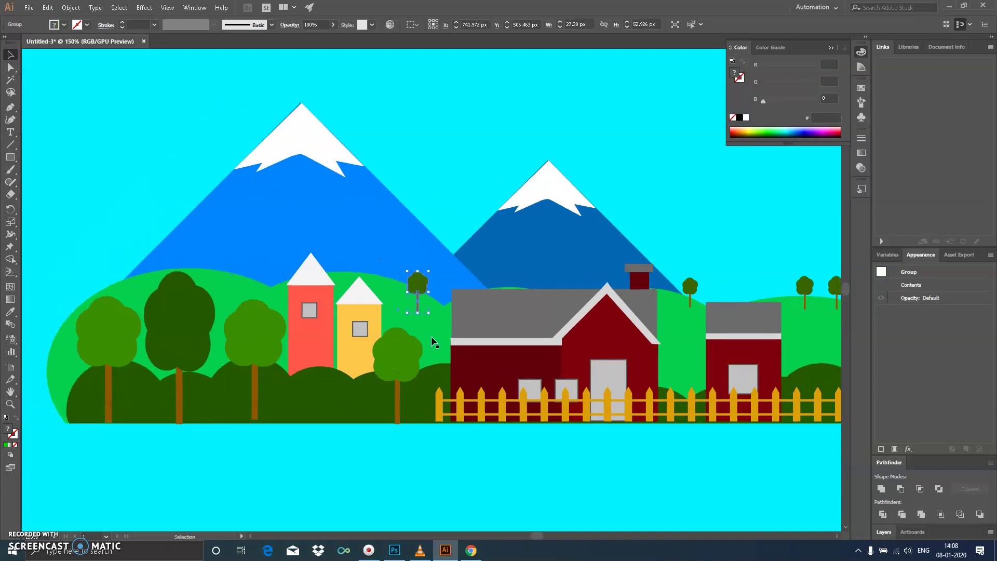
pyautogui.moveTo(226, 274); pyautogui.dragTo(230, 268)
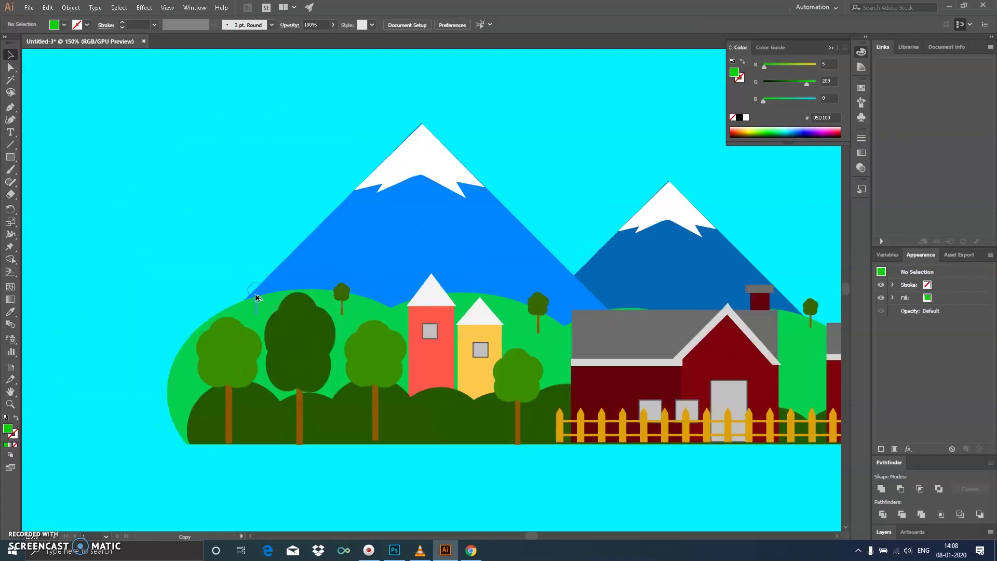
# Pan across the landscape and check the large mountain by selecting it.
pyautogui.moveTo(779, 467); pyautogui.dragTo(377, 447)
pyautogui.moveTo(376, 352)
pyautogui.mouseDown()
pyautogui.moveTo(621, 366)
pyautogui.moveTo(584, 396)
pyautogui.mouseUp()
pyautogui.moveTo(473, 284); pyautogui.dragTo(550, 385)
pyautogui.click(327, 268)
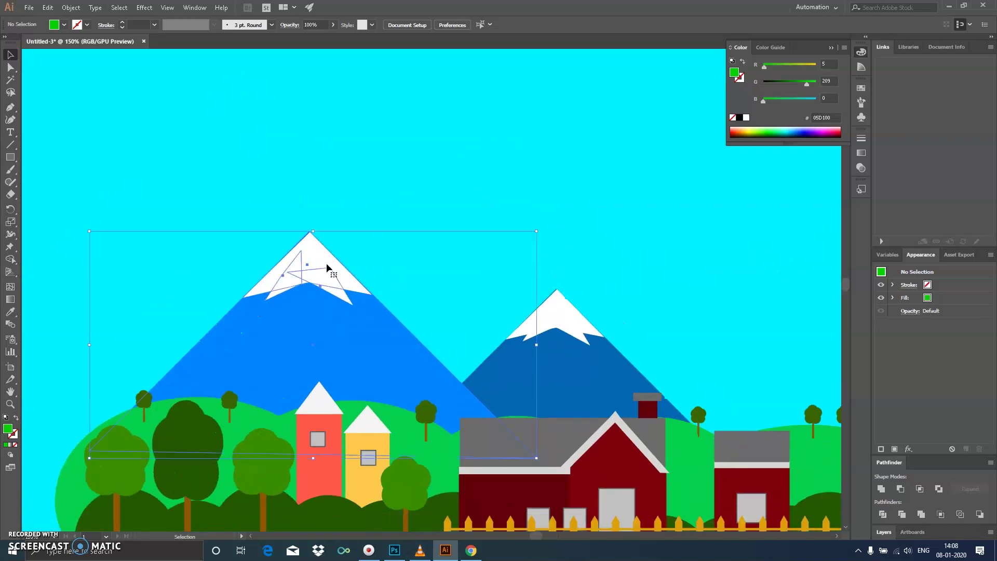
pyautogui.moveTo(366, 204); pyautogui.dragTo(445, 232)
pyautogui.moveTo(242, 232); pyautogui.dragTo(173, 209)
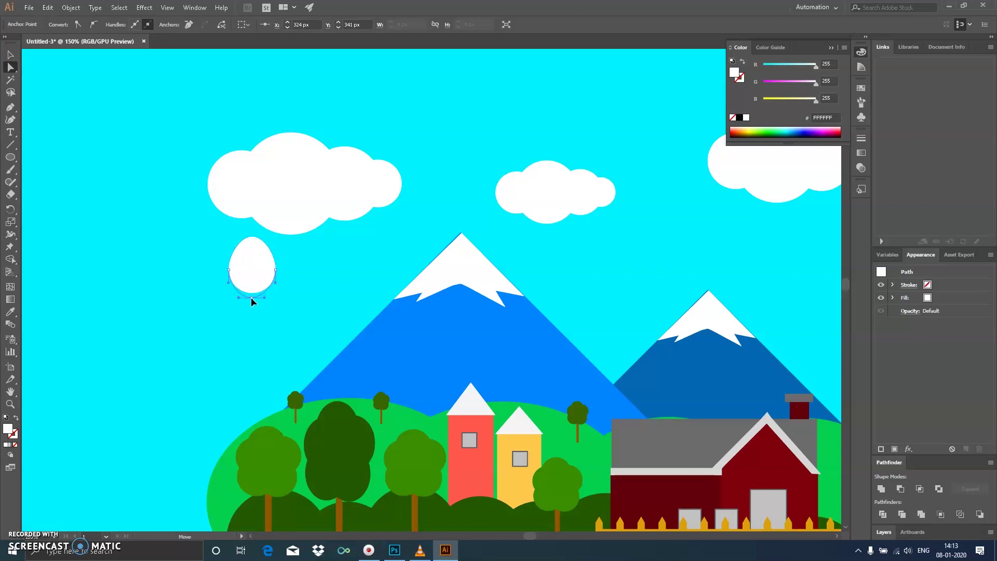
# Round off the top of the egg-shaped ellipse and draw a rectangle basket below it.
pyautogui.moveTo(252, 247); pyautogui.dragTo(253, 248)
pyautogui.click(266, 301)
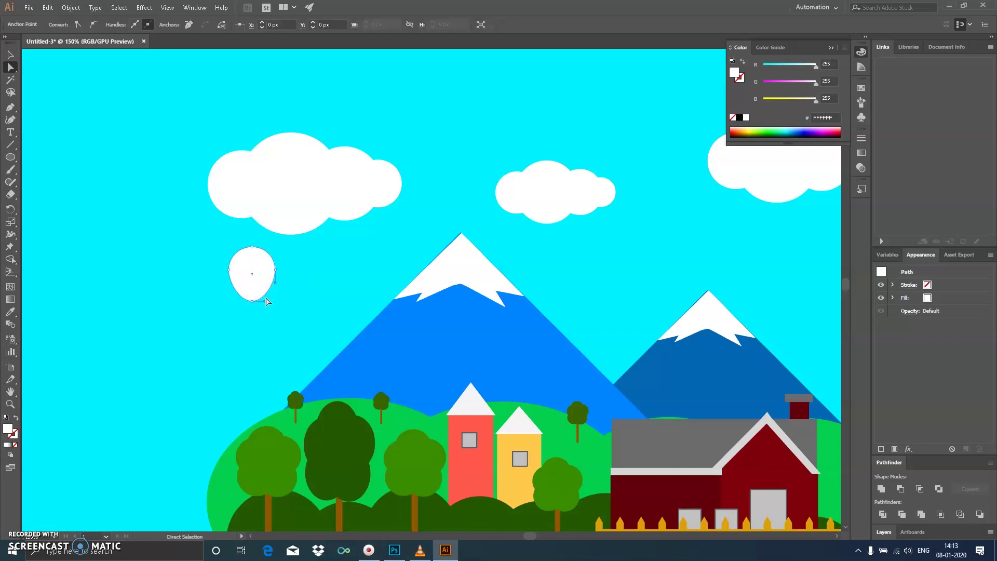
pyautogui.moveTo(12, 162); pyautogui.dragTo(41, 157)
pyautogui.moveTo(267, 331); pyautogui.dragTo(264, 301)
# Fill the balloon and basket red-orange (FF3C00).
pyautogui.press('v')
pyautogui.hotkey('ctrl', 'shift', 'a')
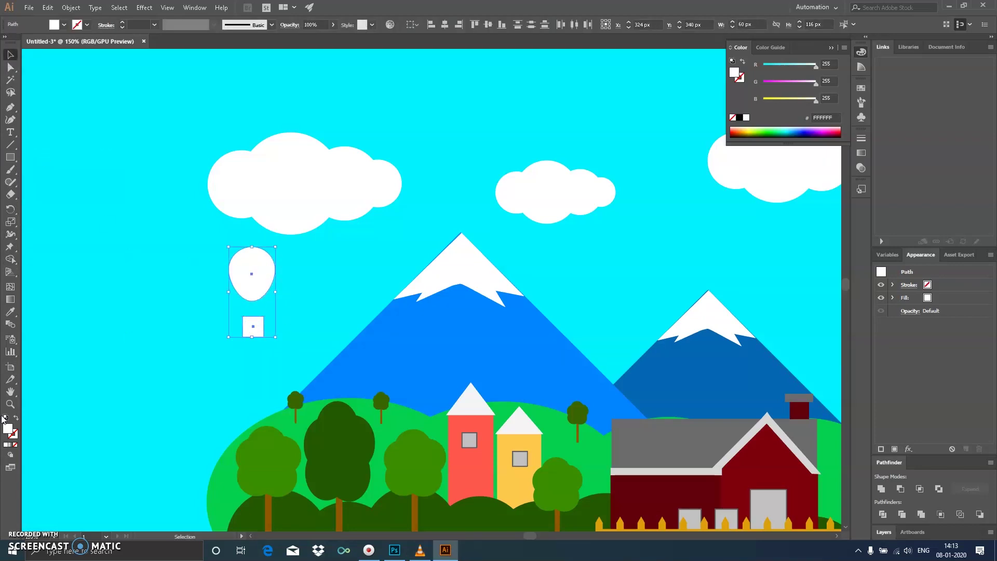
pyautogui.doubleClick(8, 429)
pyautogui.moveTo(511, 281); pyautogui.dragTo(517, 337)
pyautogui.click(609, 208)
# Draw a straight rope line from the balloon down to the basket corner.
pyautogui.hscroll(-5, 404, 275)
pyautogui.hotkey('ctrl', '+')
pyautogui.hotkey('ctrl', '+')
pyautogui.press('\\')
pyautogui.moveTo(418, 273); pyautogui.dragTo(411, 269)
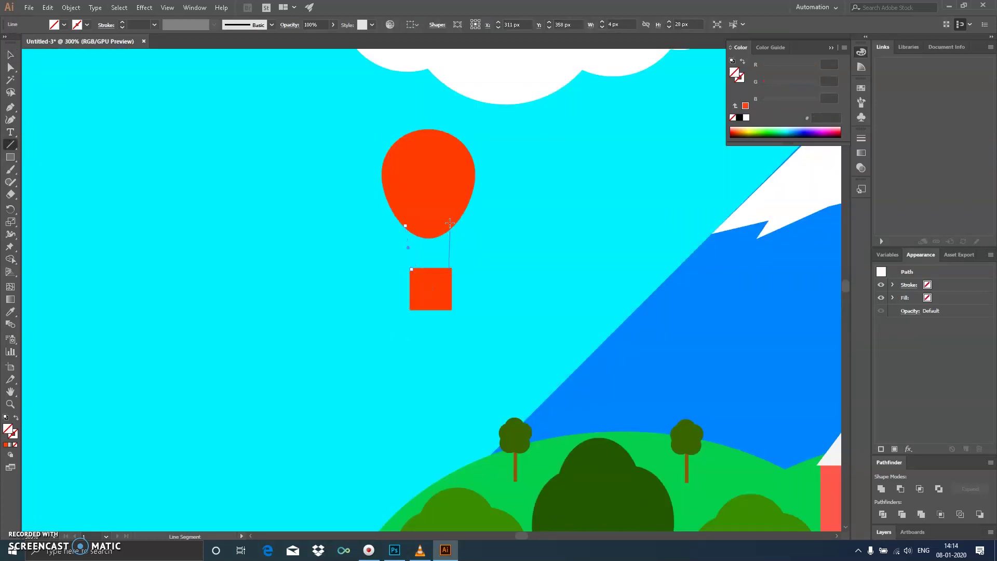
# Colour the ropes red-orange by sampling the balloon with the Eyedropper.
pyautogui.press('v')
pyautogui.moveTo(332, 172); pyautogui.dragTo(474, 297)
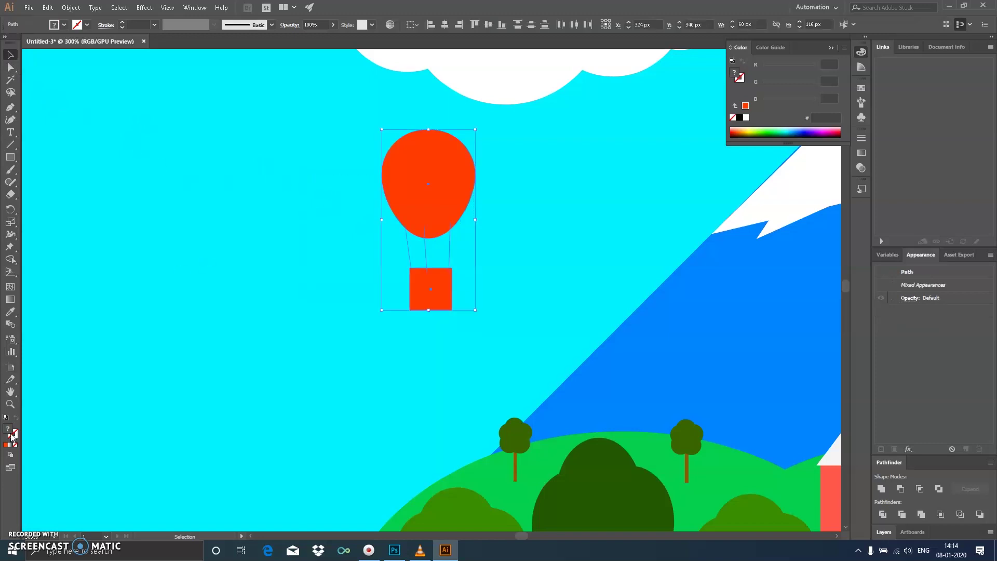
pyautogui.doubleClick(8, 431)
pyautogui.press('Escape')
pyautogui.click(10, 312)
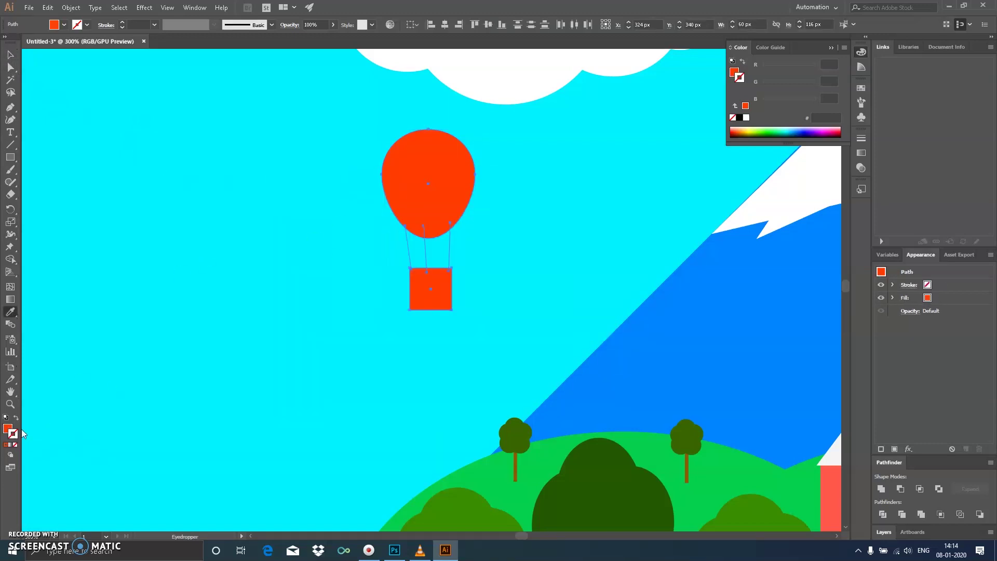
pyautogui.click(5, 445)
# Reposition both ropes so their ends attach to the basket.
pyautogui.press('v')
pyautogui.click(469, 261)
pyautogui.click(428, 253)
pyautogui.moveTo(425, 301); pyautogui.dragTo(427, 279)
pyautogui.click(405, 324)
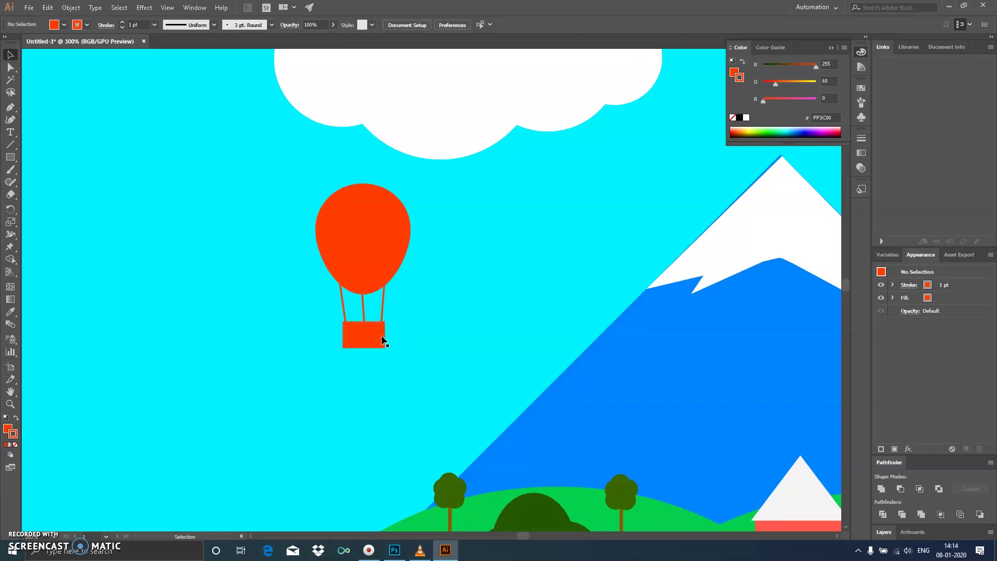
pyautogui.click(346, 325)
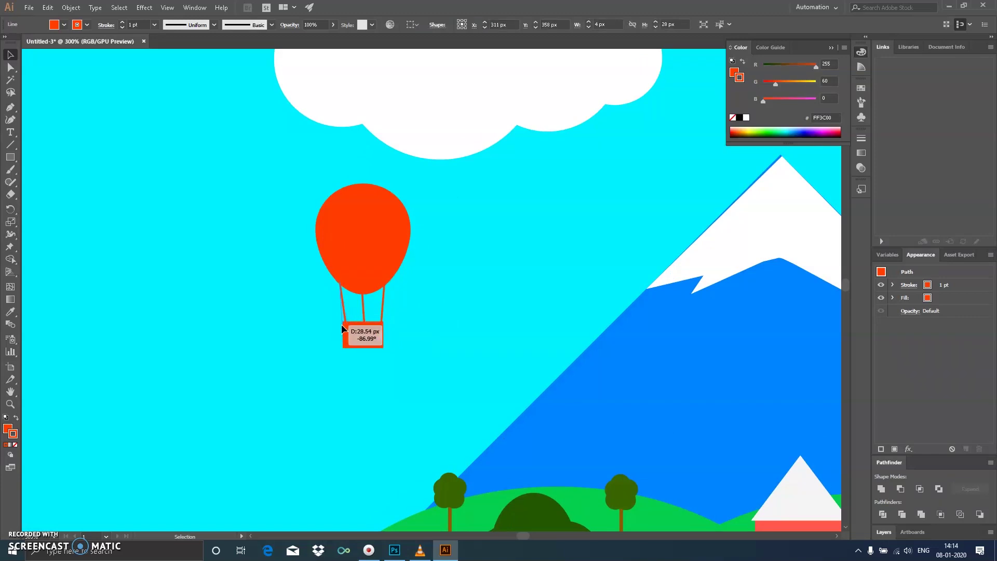
pyautogui.moveTo(346, 329); pyautogui.dragTo(345, 326)
pyautogui.click(409, 341)
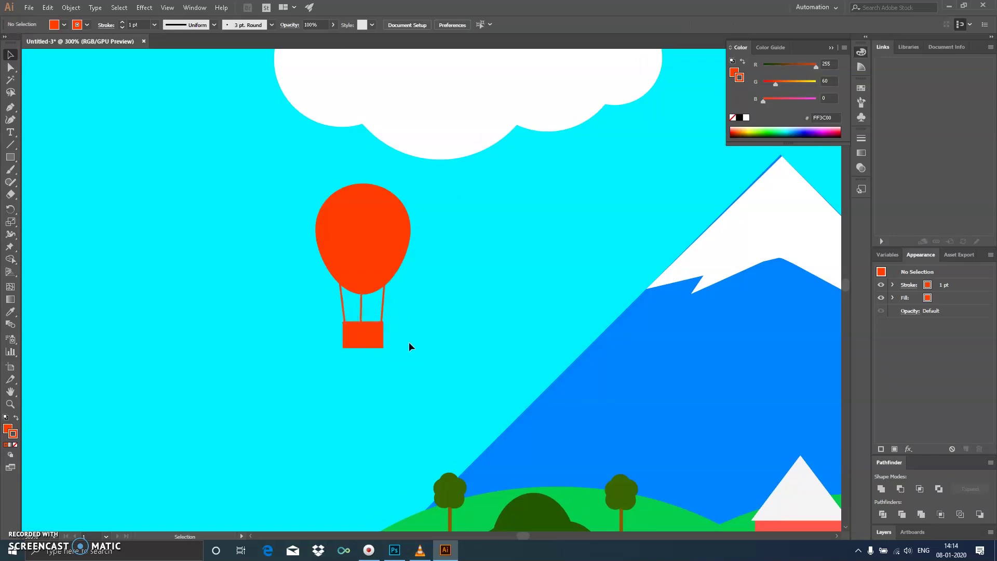
# Duplicate the whole balloon to the right and shrink the copy.
pyautogui.moveTo(272, 216); pyautogui.dragTo(272, 216)
pyautogui.moveTo(366, 296); pyautogui.dragTo(332, 300)
pyautogui.moveTo(301, 256); pyautogui.dragTo(540, 256)
pyautogui.moveTo(581, 393); pyautogui.dragTo(538, 322)
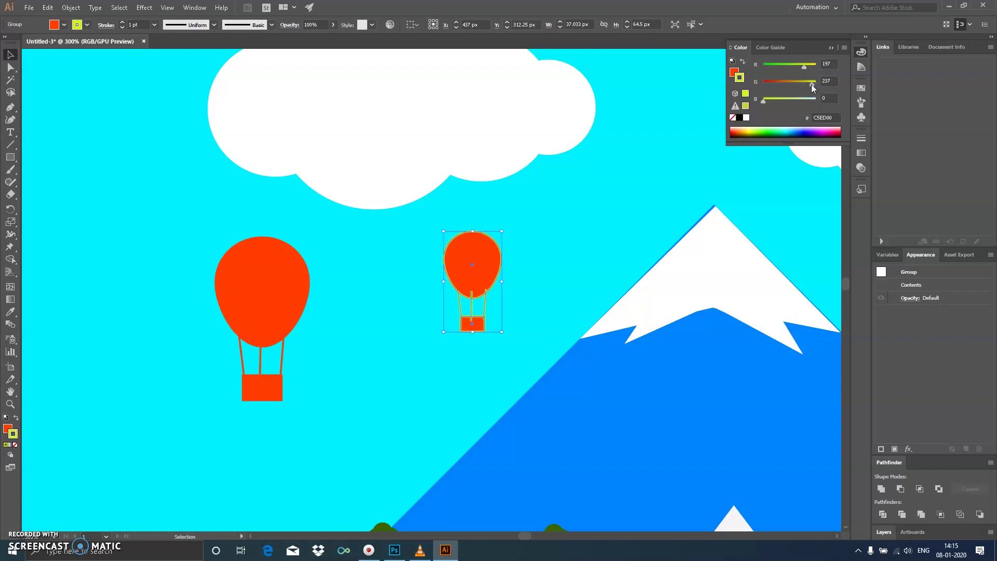
# Make the small balloon copy solid dark blue.
pyautogui.click(803, 131)
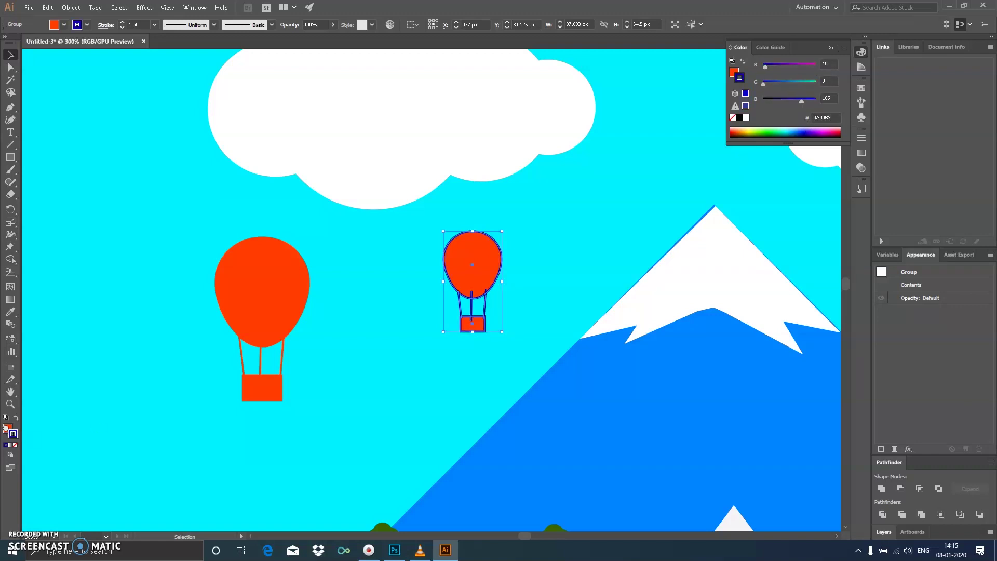
pyautogui.hotkey('shift', 'x')
pyautogui.click(500, 300)
pyautogui.hotkey('ctrl', '-')
pyautogui.hotkey('ctrl', '-')
# Add a third orange balloon copy at right and shift a pair of clouds left.
pyautogui.click(116, 303)
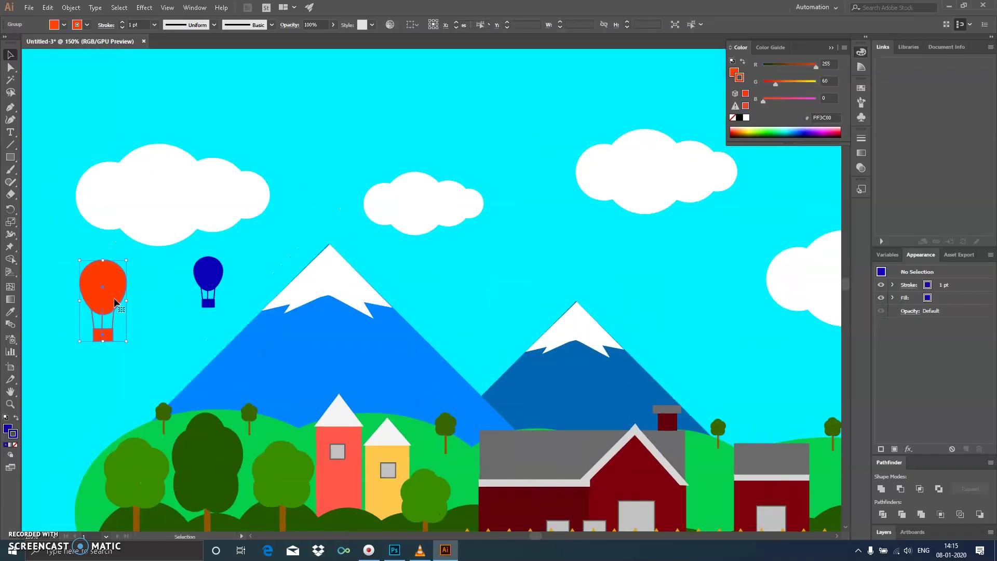
pyautogui.moveTo(548, 307); pyautogui.dragTo(584, 337)
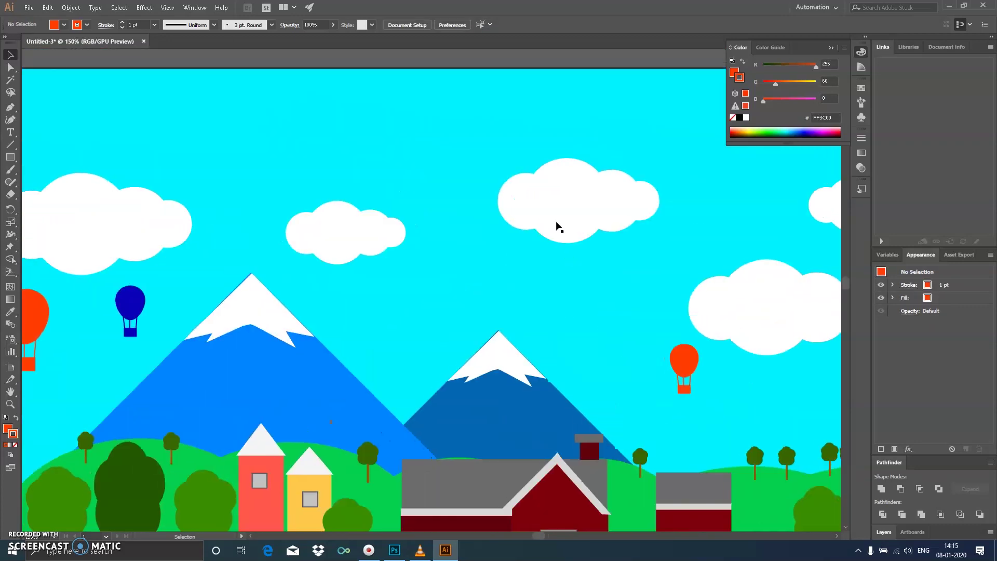
pyautogui.click(461, 223)
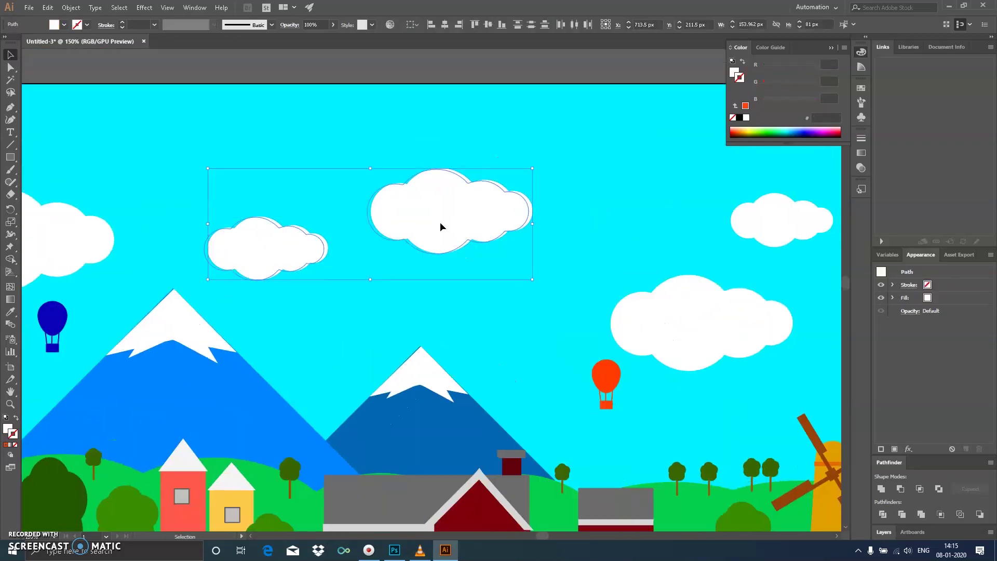
pyautogui.moveTo(441, 227); pyautogui.dragTo(414, 227)
# Draw a sun circle near the clouds with an orange fill and no outline.
pyautogui.moveTo(10, 155); pyautogui.dragTo(42, 181)
pyautogui.moveTo(590, 146); pyautogui.dragTo(661, 216)
pyautogui.press('v')
pyautogui.click(740, 129)
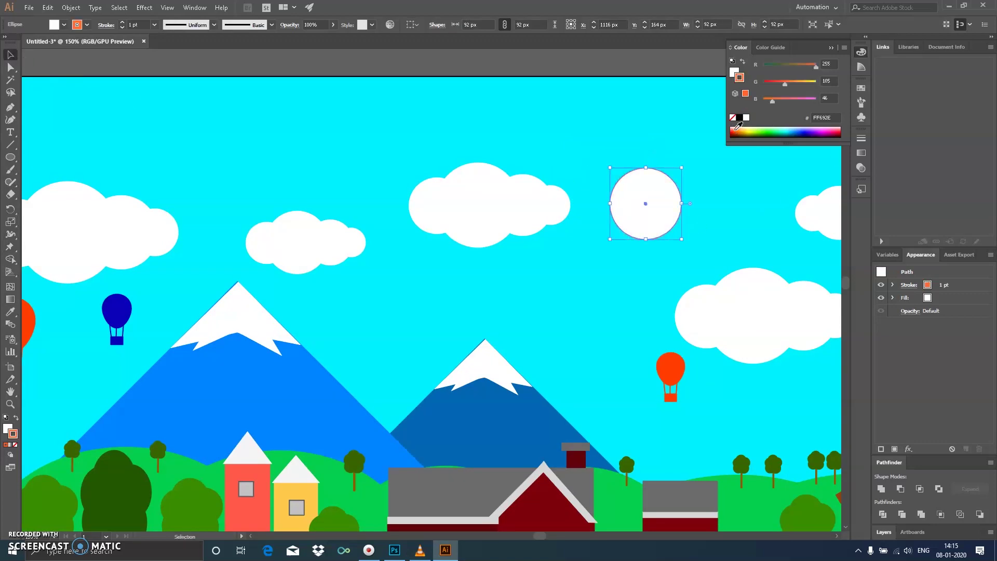
pyautogui.click(15, 445)
pyautogui.doubleClick(13, 433)
pyautogui.moveTo(436, 332); pyautogui.dragTo(439, 370)
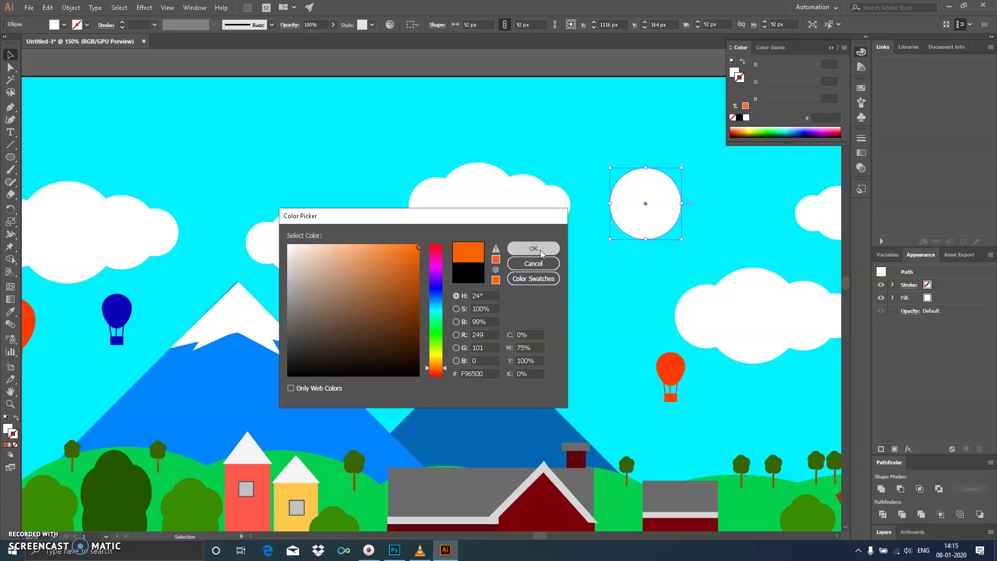
pyautogui.click(534, 248)
pyautogui.click(17, 418)
pyautogui.click(662, 275)
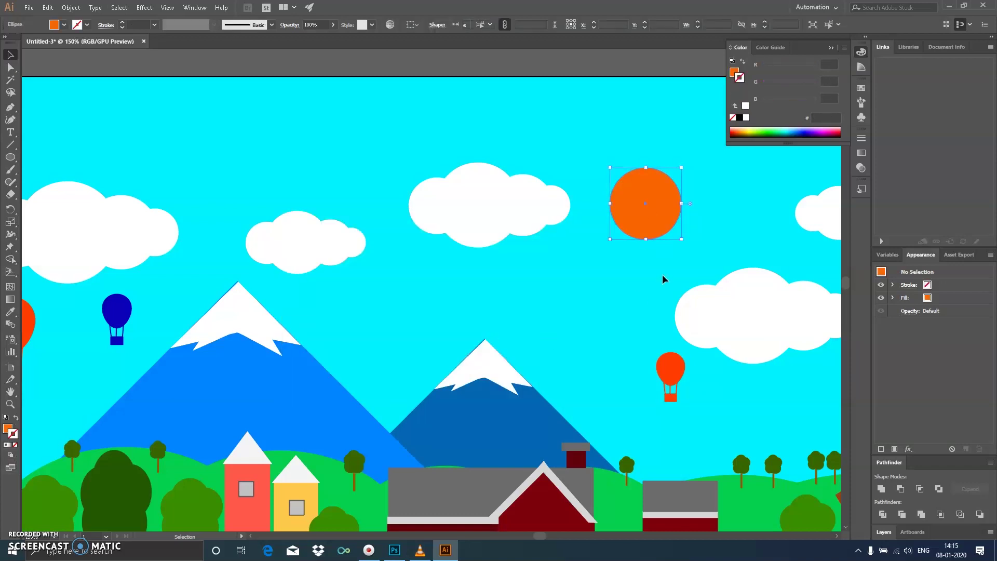
pyautogui.hotkey('ctrl', '1')
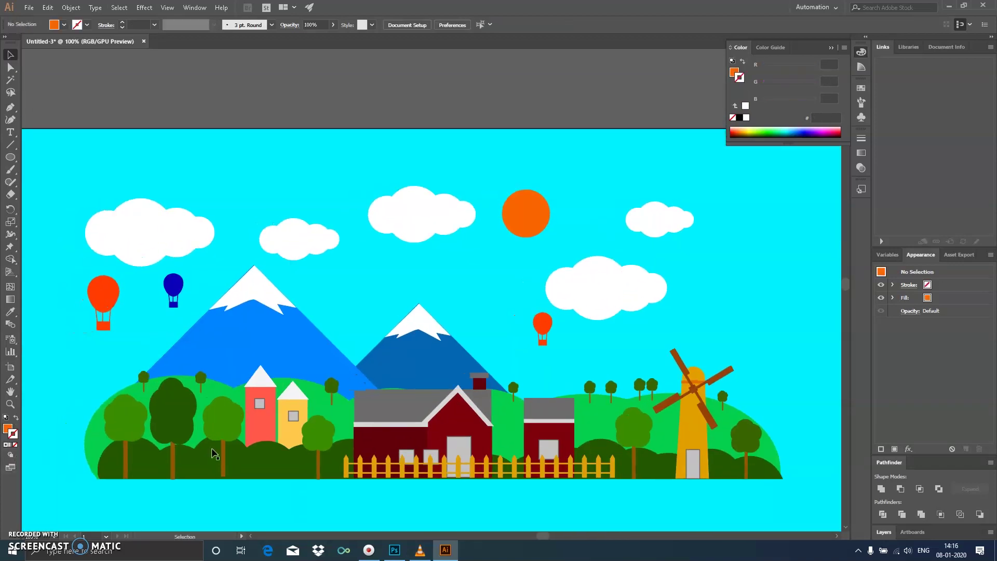
# Draw a dark brown (4A1800) strip along the bottom of the scene.
pyautogui.click(10, 157)
pyautogui.moveTo(64, 462); pyautogui.dragTo(759, 482)
pyautogui.press('v')
pyautogui.moveTo(784, 83)
pyautogui.mouseDown()
pyautogui.moveTo(768, 83)
pyautogui.moveTo(778, 68)
pyautogui.mouseUp()
pyautogui.click(606, 306)
# Draw a small red rectangle below the strip as the car body.
pyautogui.scroll(-5, 589, 394)
pyautogui.hscroll(-2, 590, 395)
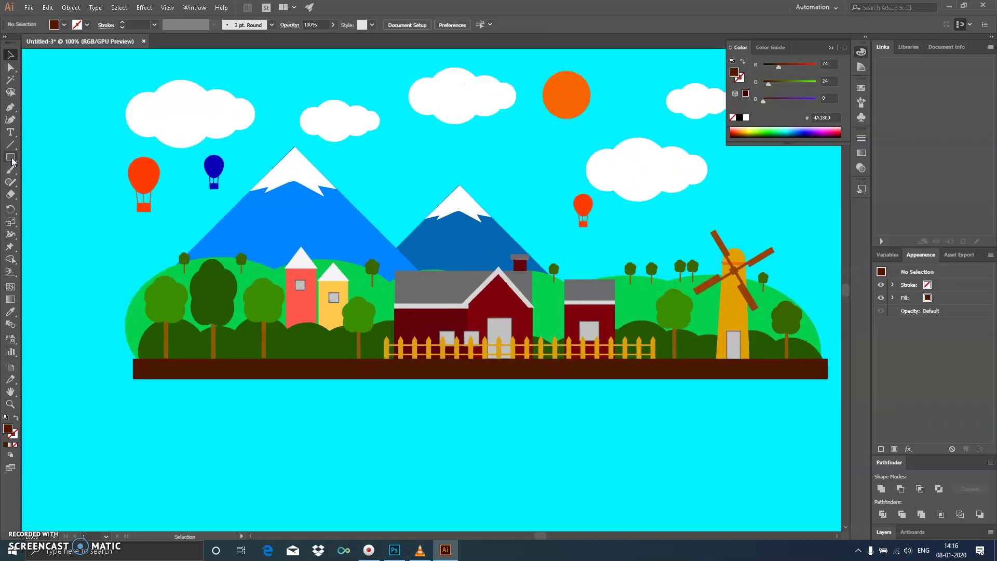
pyautogui.moveTo(269, 445); pyautogui.dragTo(252, 430)
pyautogui.press('v')
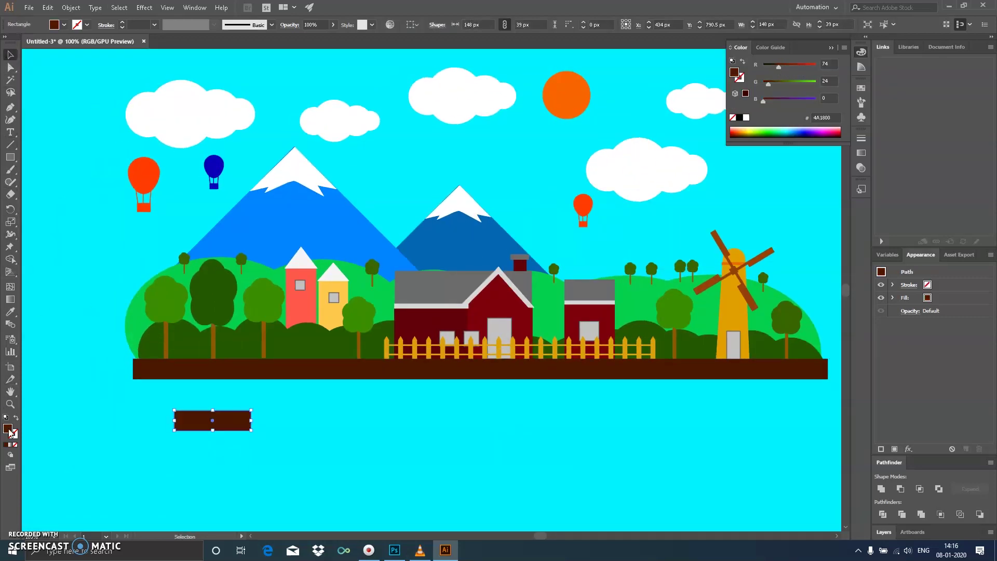
pyautogui.doubleClick(10, 432)
pyautogui.click(417, 255)
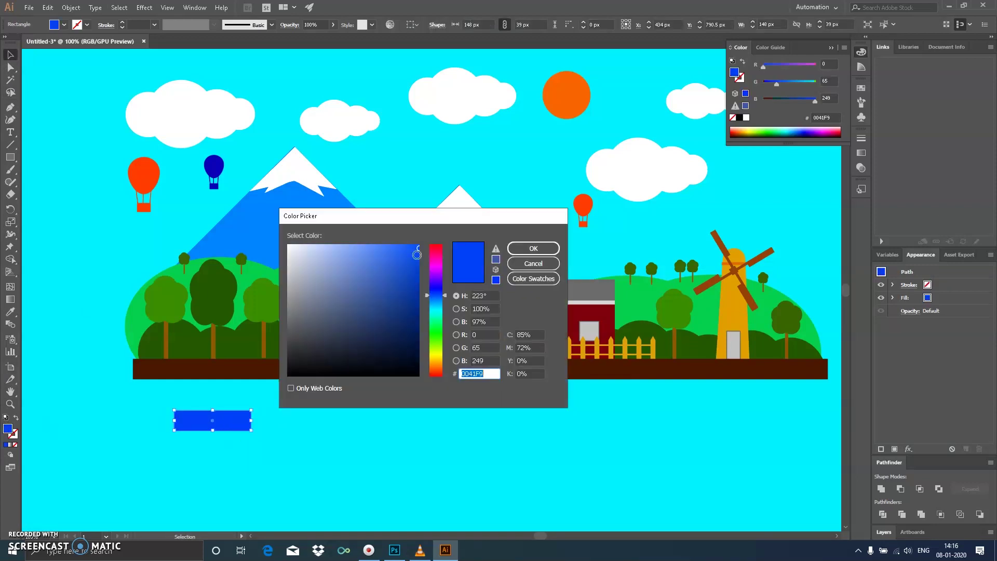
pyautogui.click(533, 249)
# Place a copy of the red car-body rectangle above the original.
pyautogui.moveTo(212, 419)
pyautogui.mouseDown()
pyautogui.moveTo(323, 398)
pyautogui.moveTo(314, 382)
pyautogui.mouseUp()
pyautogui.click(282, 442)
pyautogui.hotkey('ctrl', '+')
pyautogui.scroll(-2, 286, 436)
pyautogui.hscroll(-2, 285, 436)
pyautogui.hscroll(-2, 359, 403)
pyautogui.click(315, 409)
pyautogui.click(362, 412)
pyautogui.hotkey('ctrl', '+')
pyautogui.hotkey('ctrl', '+')
# Slant the upper rectangle's sides into a trapezoid cabin and duplicate it to the right.
pyautogui.press('a')
pyautogui.moveTo(331, 325); pyautogui.dragTo(319, 351)
pyautogui.moveTo(459, 325); pyautogui.dragTo(460, 355)
pyautogui.press('v')
pyautogui.keyDown('alt'); pyautogui.keyDown('shift'); pyautogui.moveTo(405, 333); pyautogui.dragTo(609, 333); pyautogui.keyUp('shift'); pyautogui.keyUp('alt')
# Add a thin dark red strip along the bottom of the car body.
pyautogui.click(413, 399)
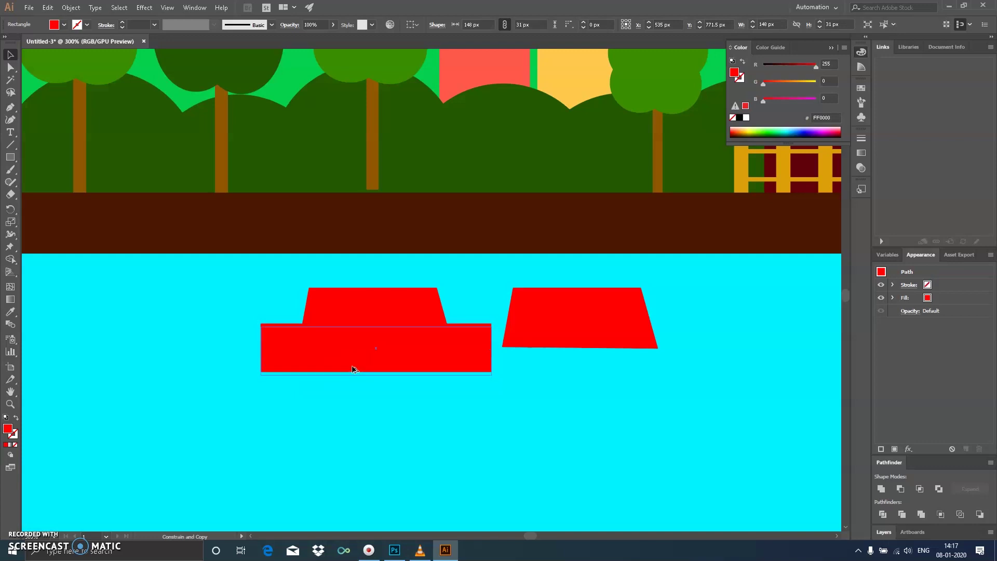
pyautogui.moveTo(371, 369); pyautogui.dragTo(395, 373)
pyautogui.click(478, 370)
pyautogui.moveTo(816, 66); pyautogui.dragTo(797, 67)
# Split the spare trapezoid with a thin bar (Minus Front), move it onto the cabin, fill A2FFEE.
pyautogui.moveTo(542, 358); pyautogui.dragTo(579, 360)
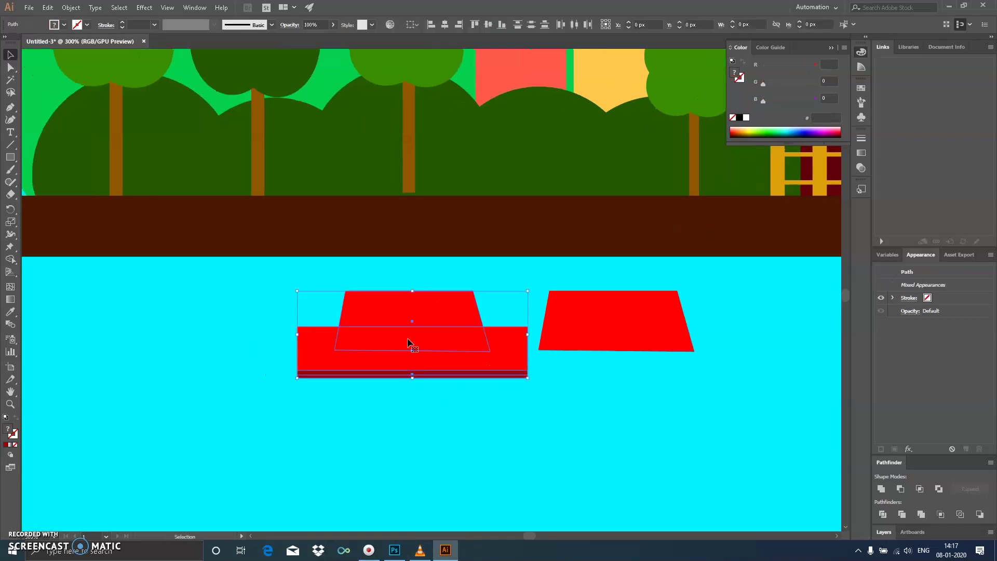
pyautogui.moveTo(663, 289); pyautogui.dragTo(484, 390)
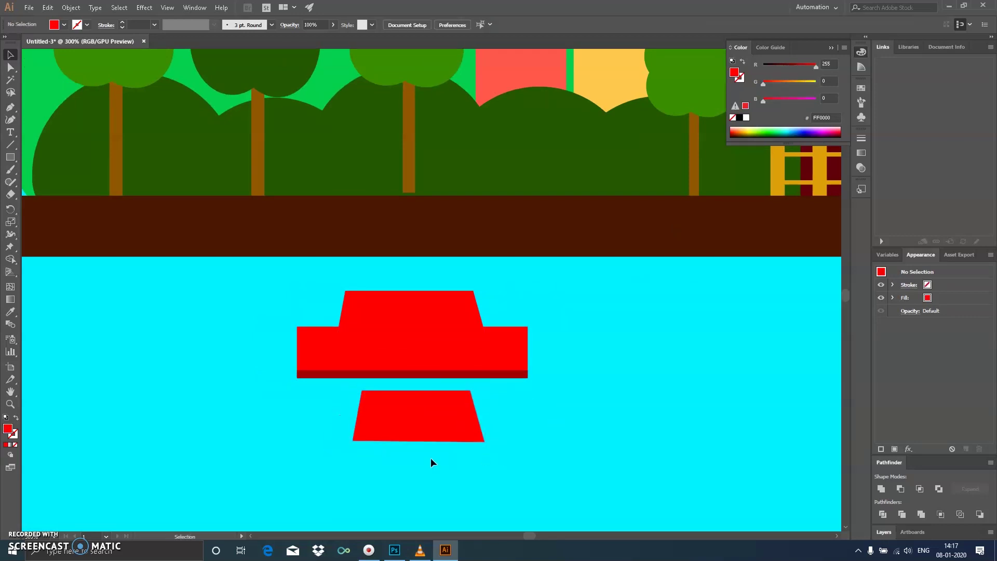
pyautogui.click(11, 158)
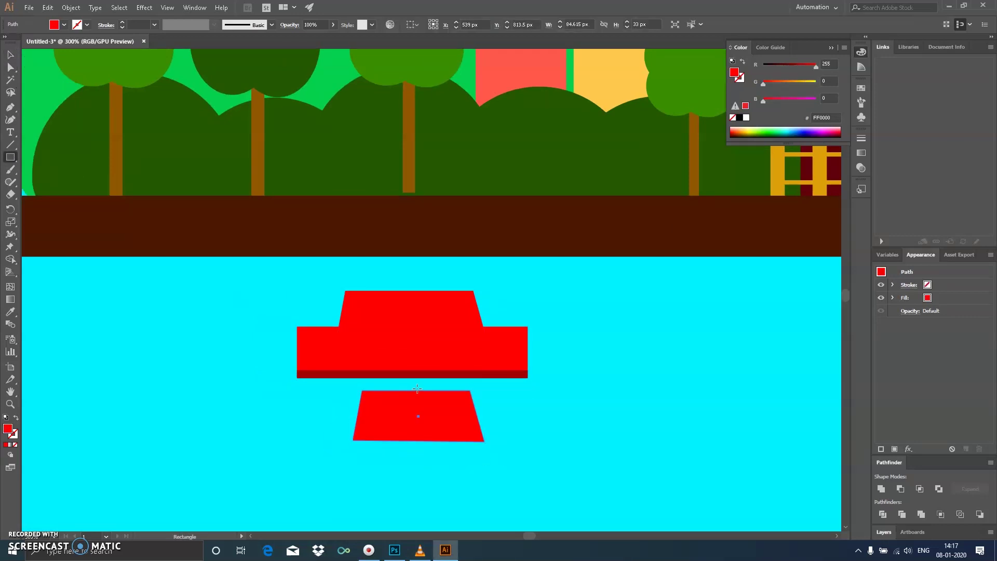
pyautogui.moveTo(423, 451); pyautogui.dragTo(423, 452)
pyautogui.press('v')
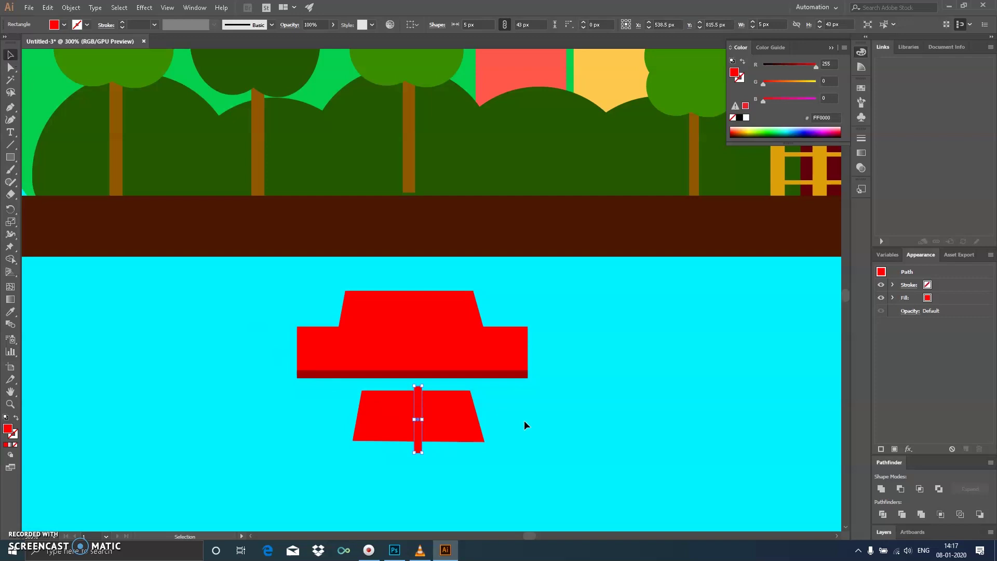
pyautogui.keyDown('shift'); pyautogui.click(457, 421); pyautogui.keyUp('shift')
pyautogui.click(900, 489)
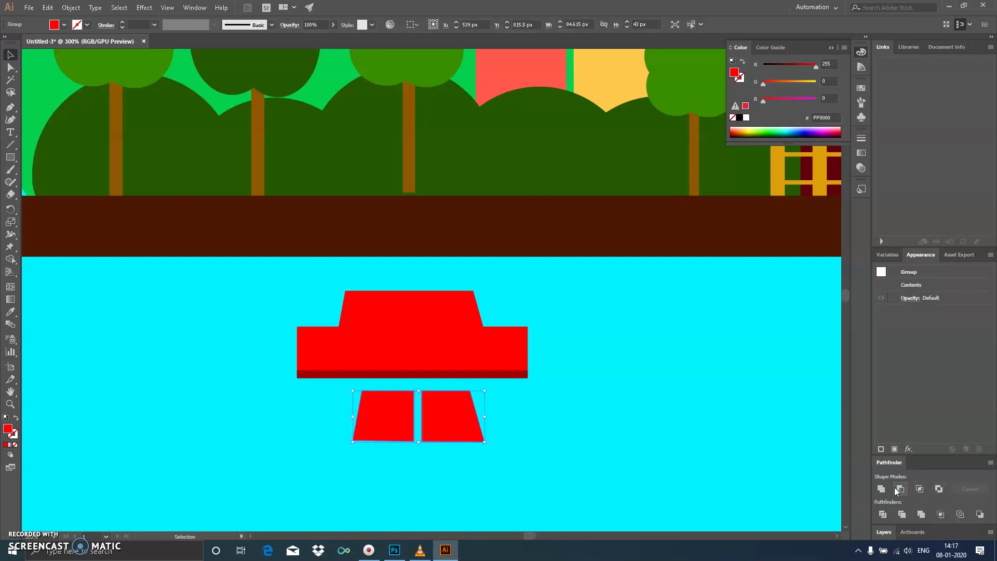
pyautogui.moveTo(441, 419); pyautogui.dragTo(435, 326)
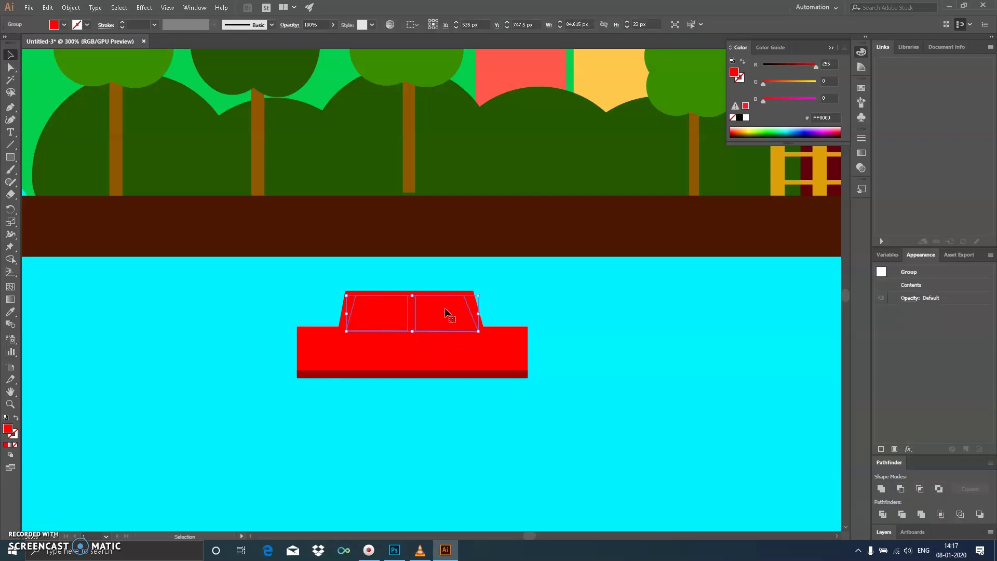
pyautogui.click(748, 129)
pyautogui.click(782, 128)
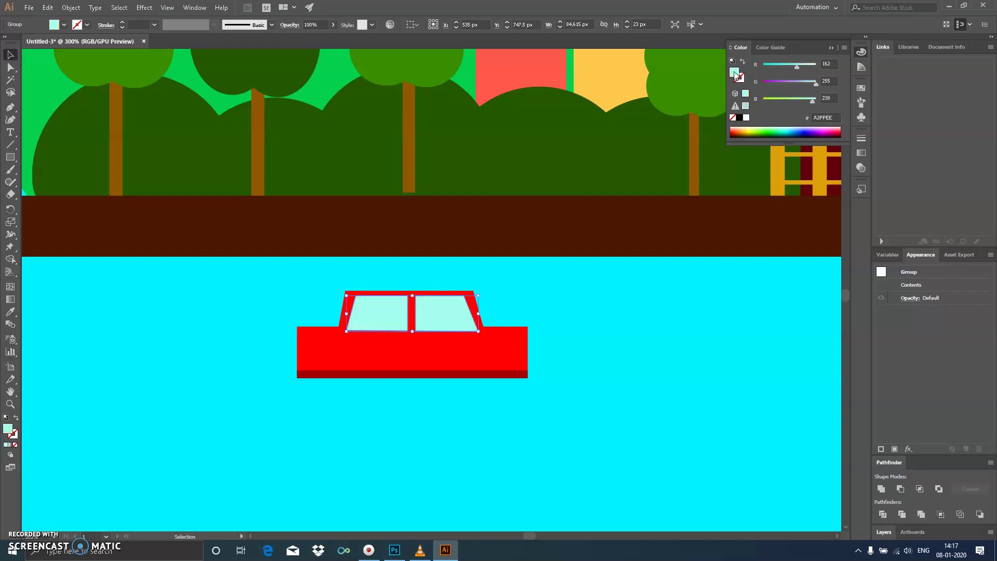